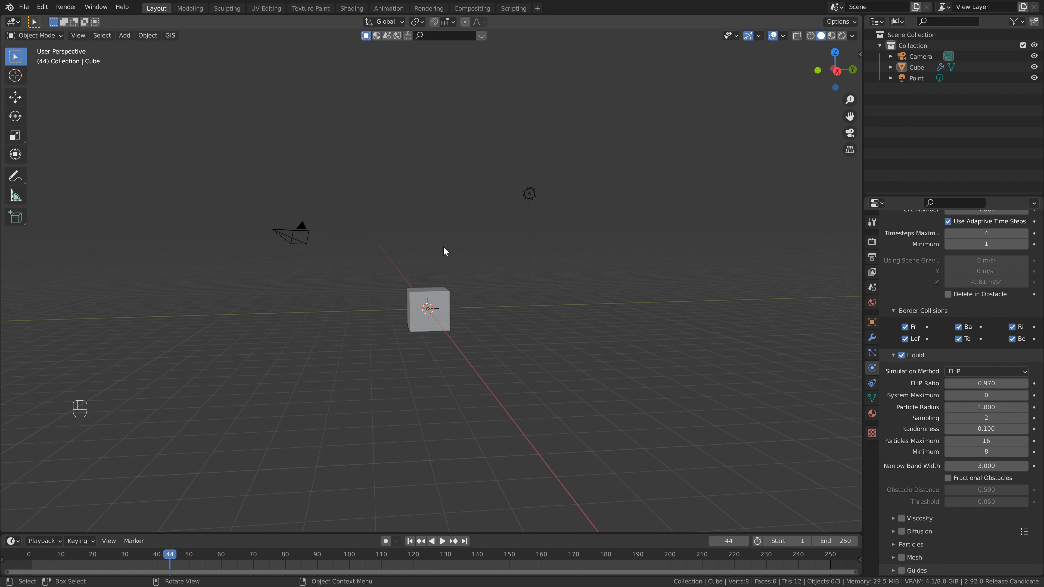
# - Delete all objects in the scene, including the cube, camera and point light
pyautogui.moveTo(451, 246); pyautogui.dragTo(393, 239, button='middle')
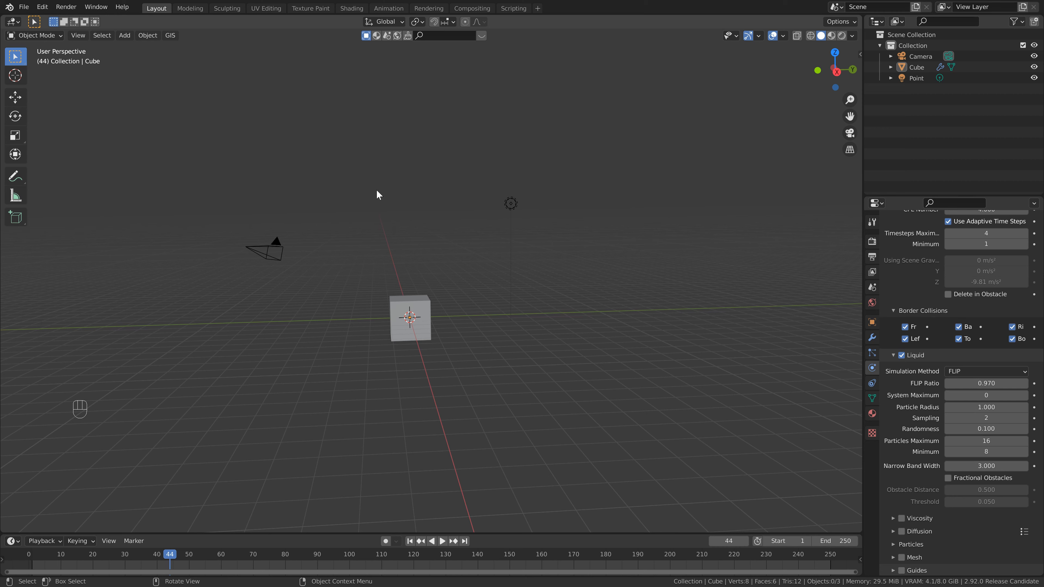
pyautogui.click(982, 372)
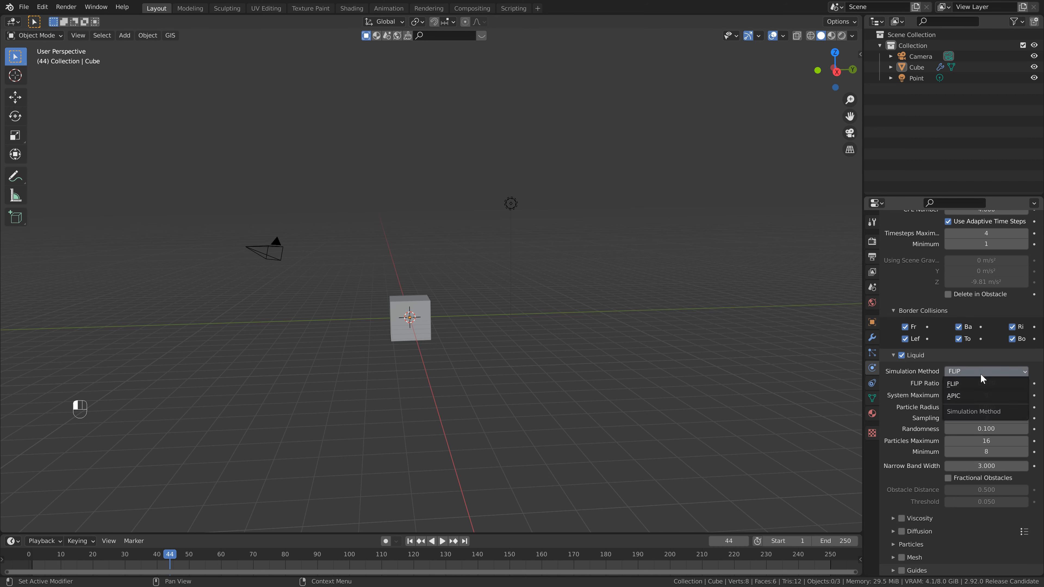
pyautogui.press('a')
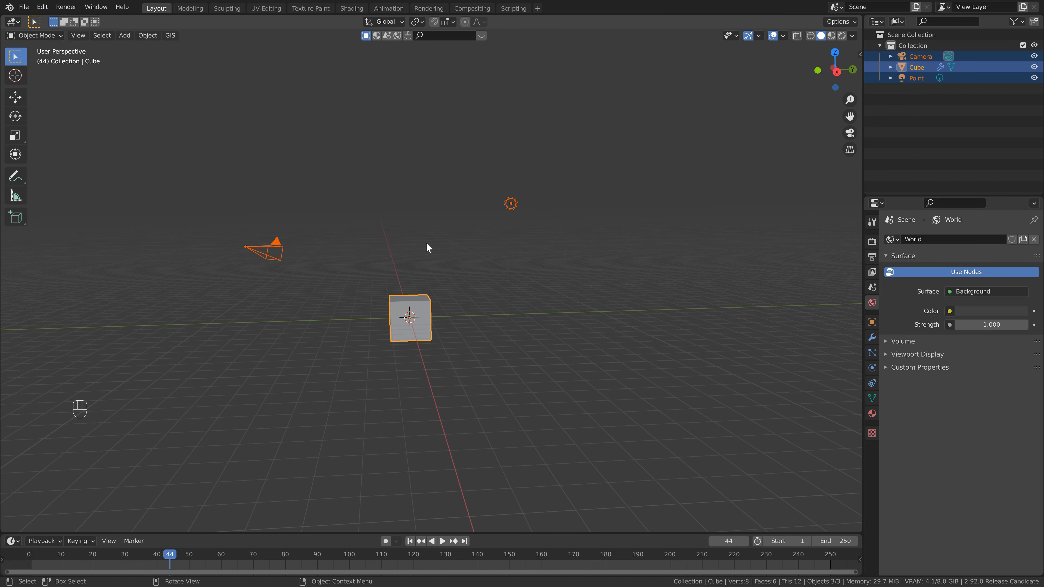
pyautogui.press('Delete')
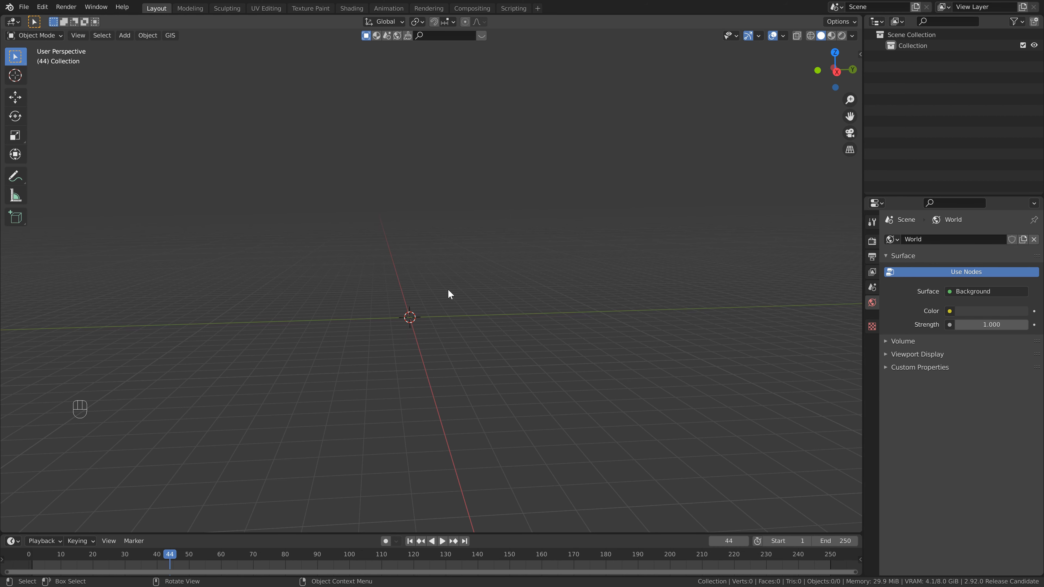
# - Add a mesh cylinder at the world origin
pyautogui.keyDown('shift'); pyautogui.moveTo(431, 286); pyautogui.dragTo(430, 276, button='middle'); pyautogui.keyUp('shift')
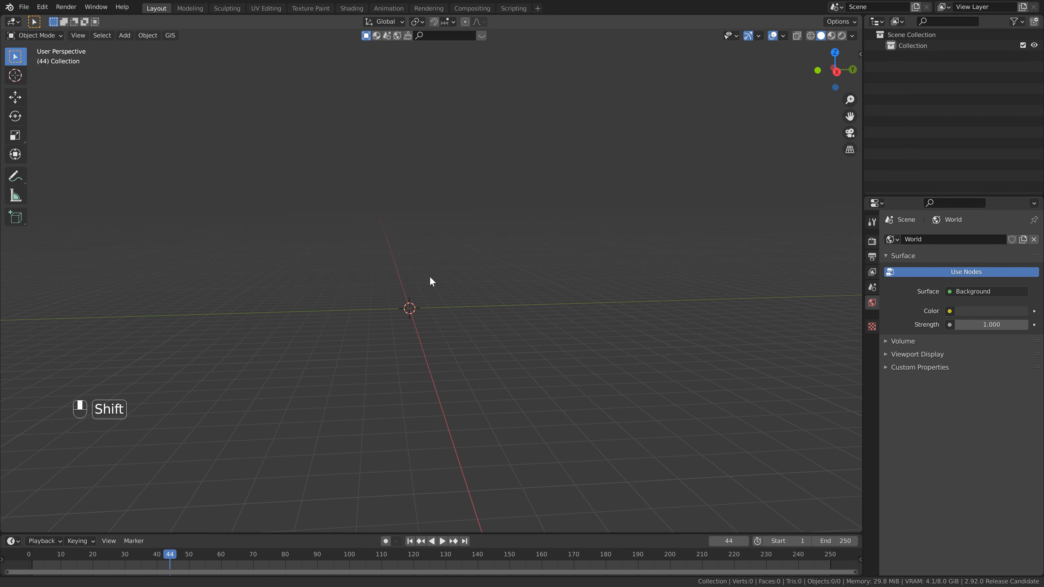
pyautogui.scroll(2, 429, 273)
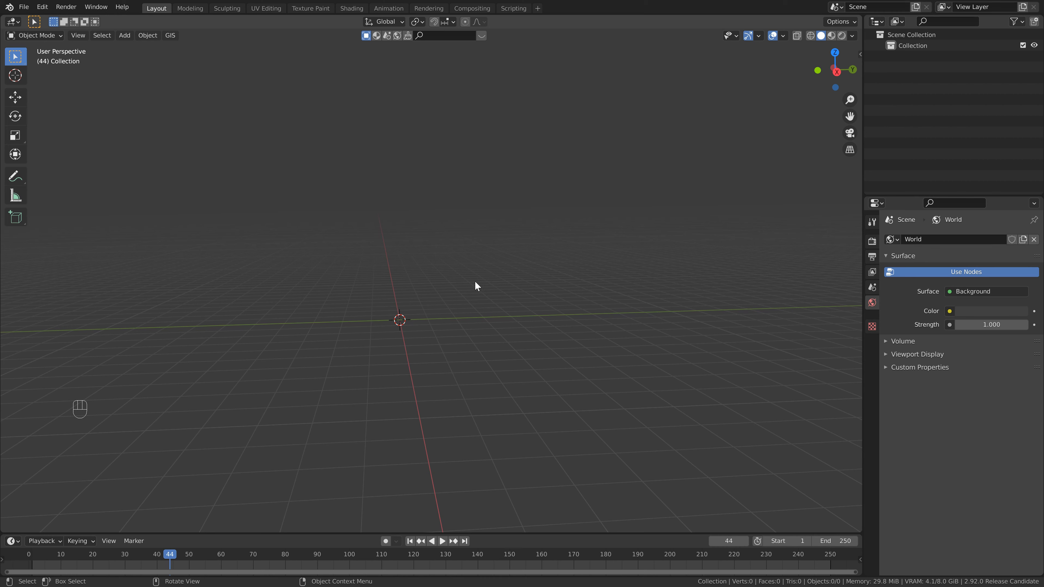
pyautogui.hotkey('shift', 'a')
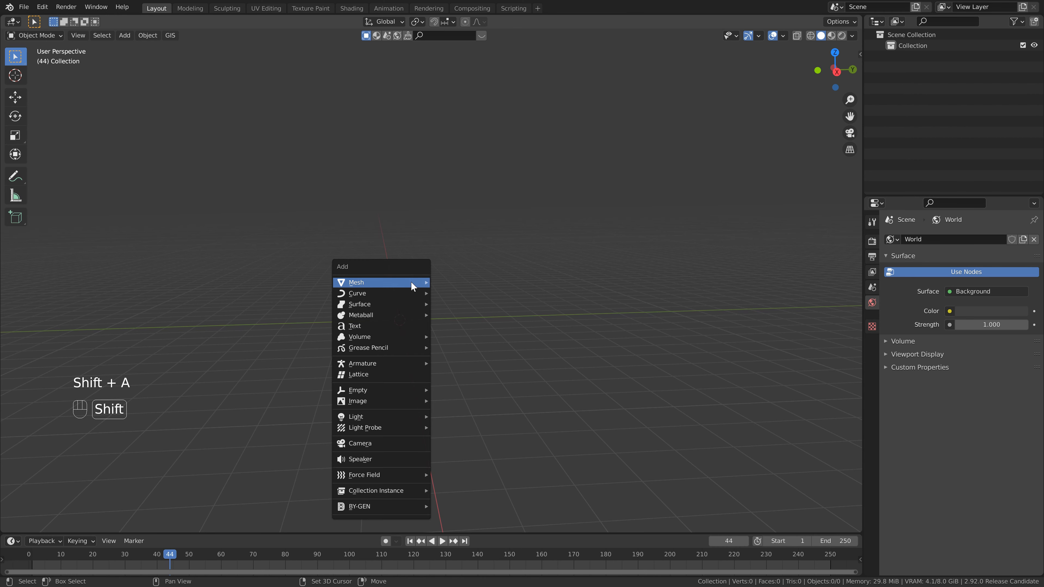
pyautogui.moveTo(411, 282)
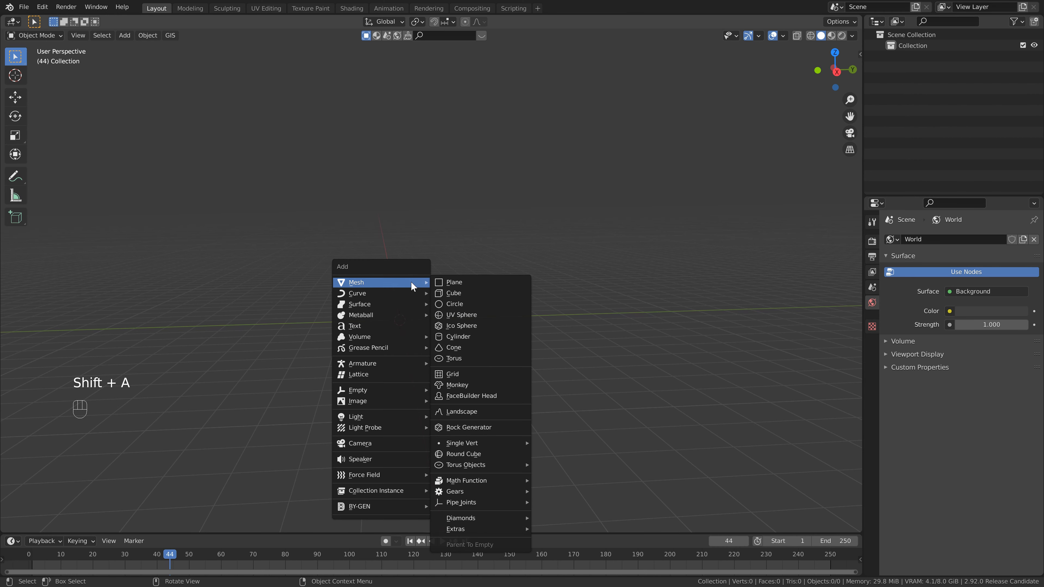
pyautogui.click(468, 336)
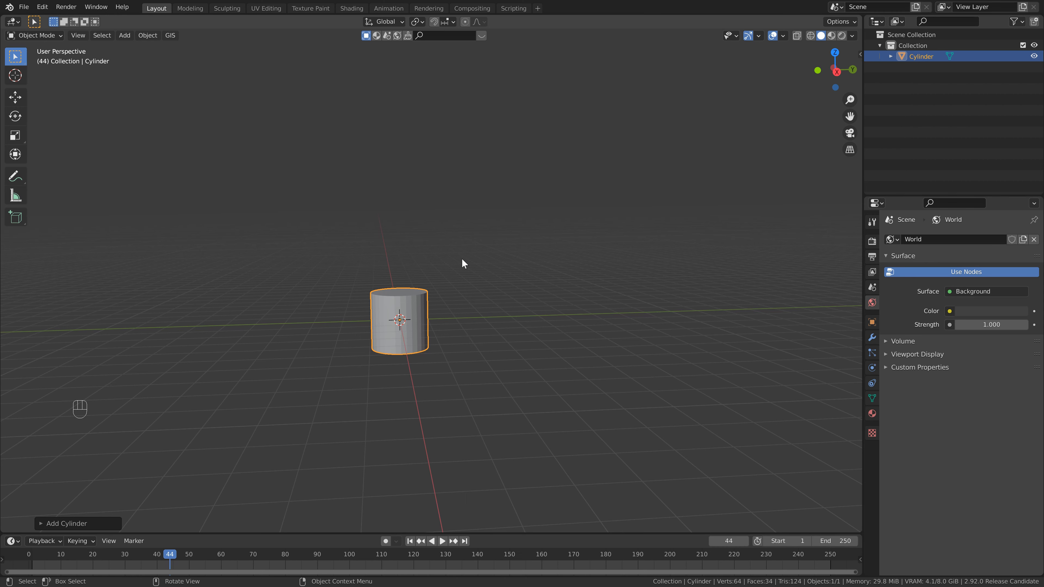
# - Scale the cylinder by 2.1 along Z and move it up 2.1 m along Z
pyautogui.press('s')
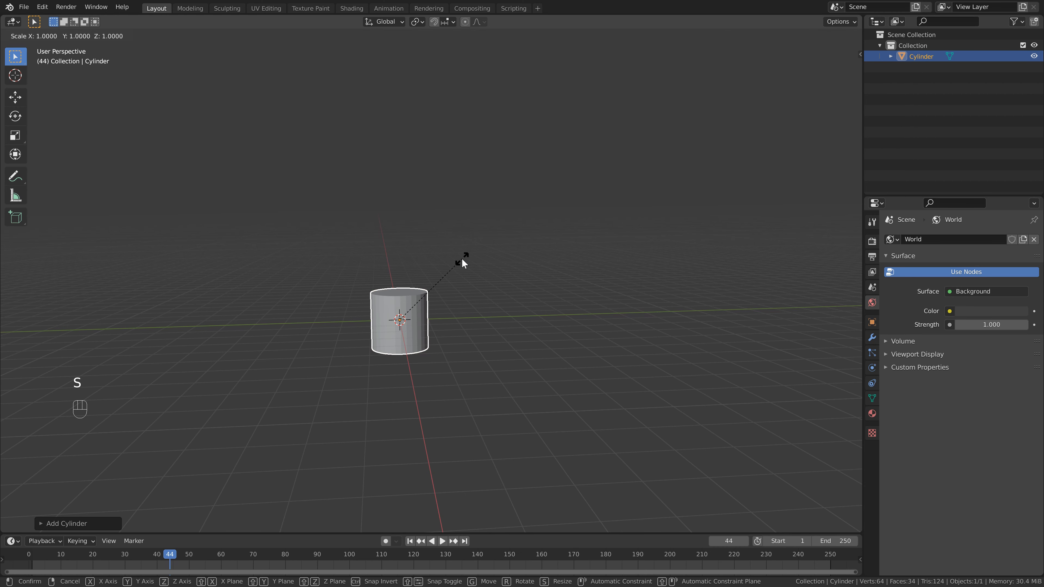
pyautogui.write('z')
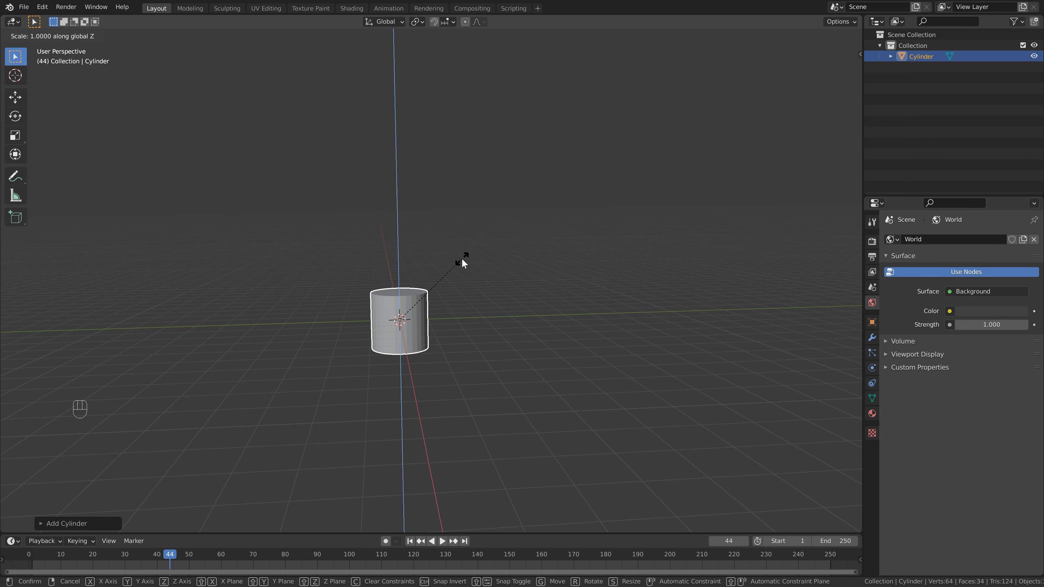
pyautogui.write('2.1')
pyautogui.press('Return')
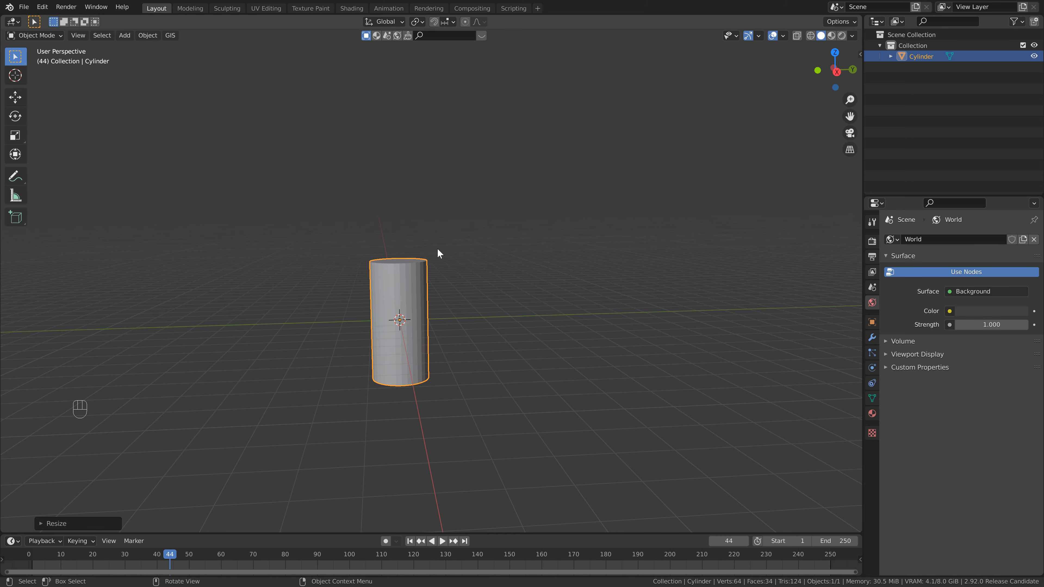
pyautogui.write('gz2.1')
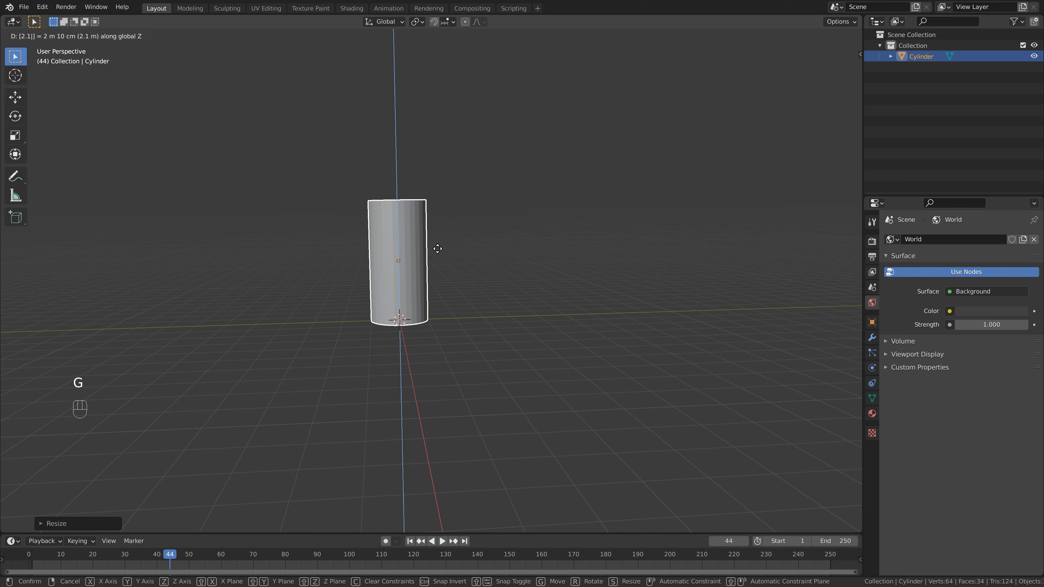
pyautogui.press('Return')
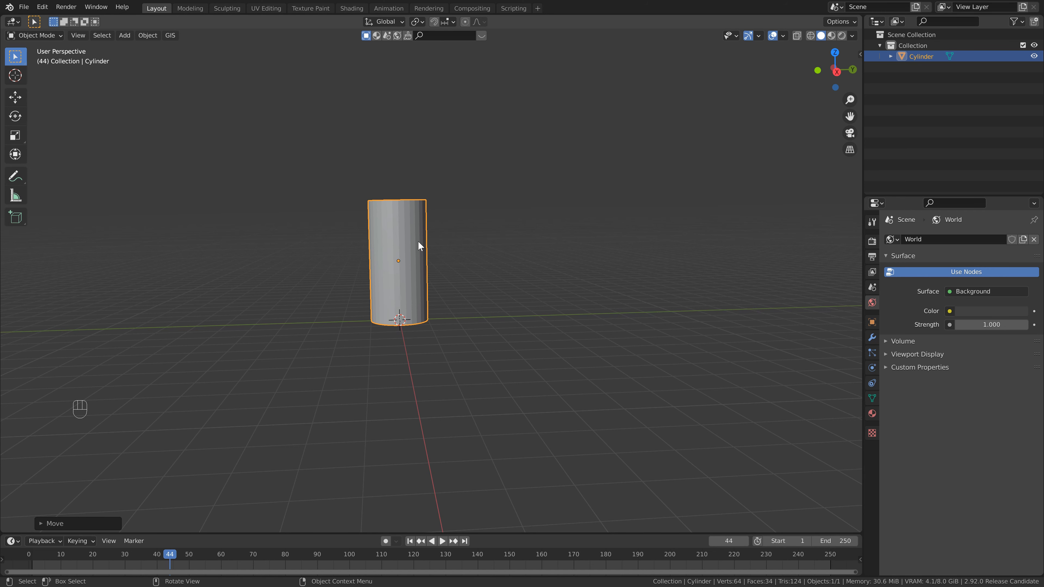
# - Scale the cylinder by 0.5 in X and Y only, keeping its Z scale locked
pyautogui.scroll(1, 459, 242)
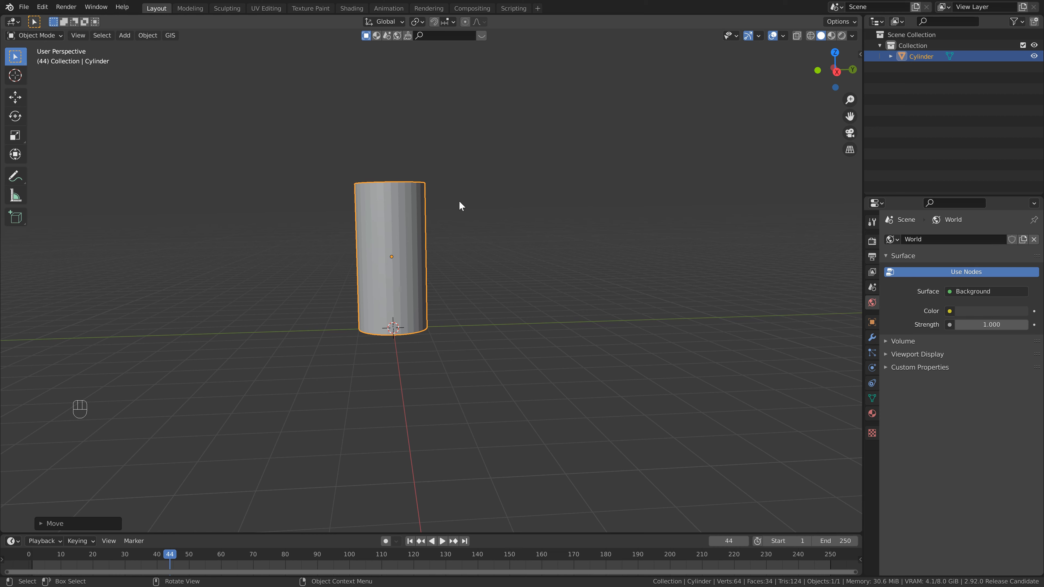
pyautogui.press('s')
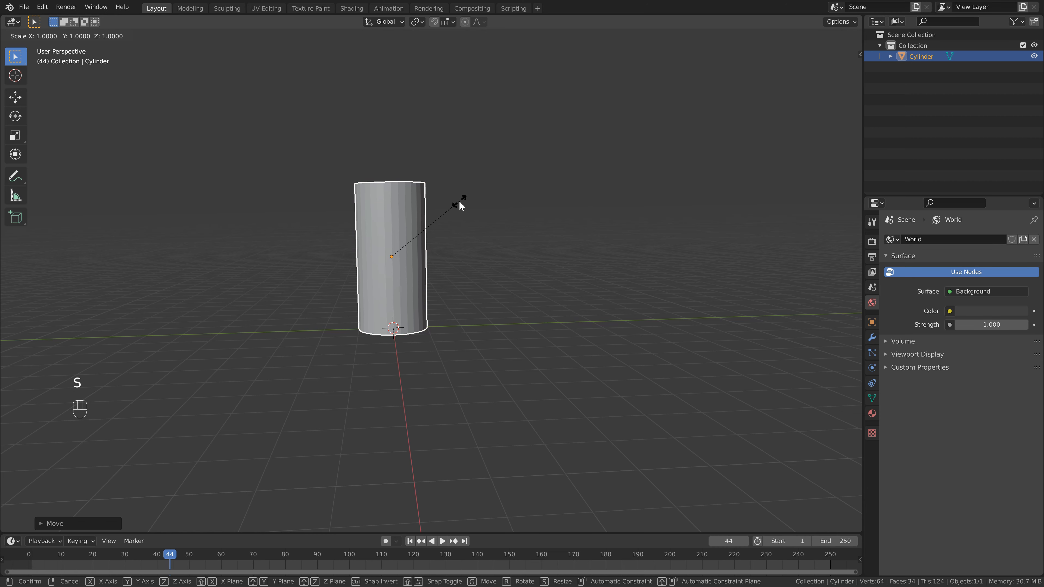
pyautogui.hotkey('shift', 'z')
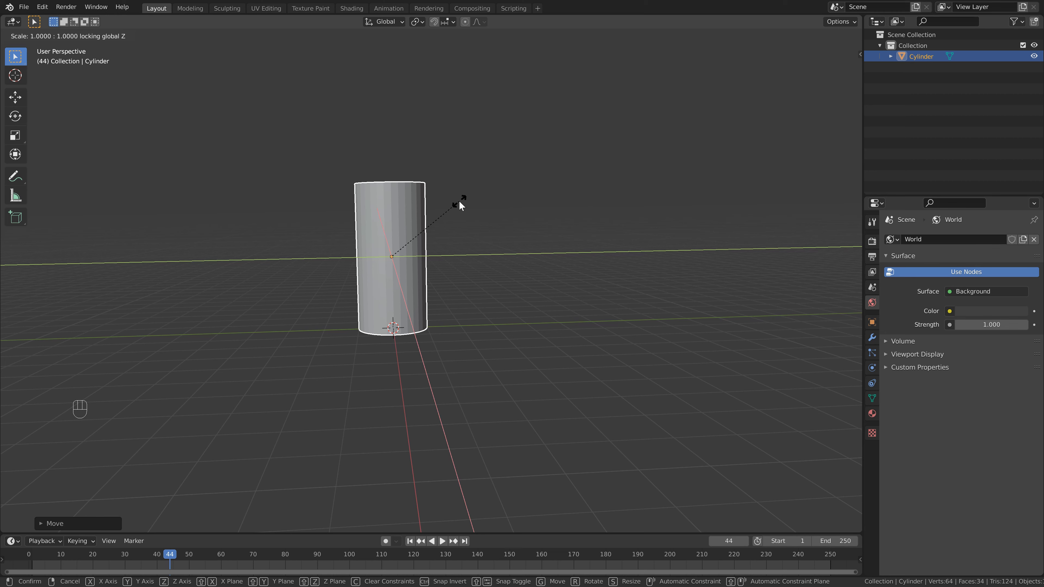
pyautogui.write('.5')
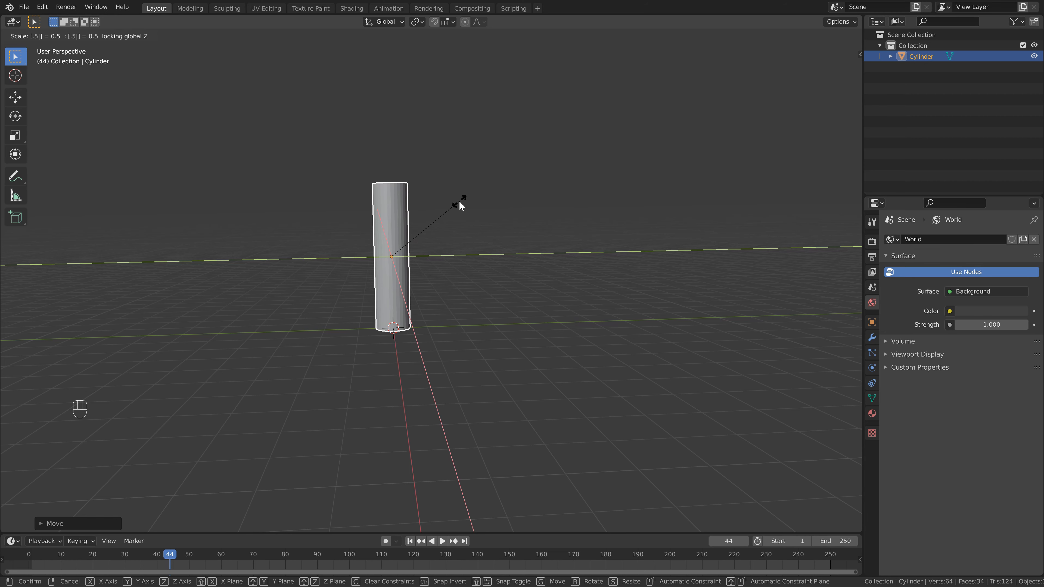
pyautogui.press('Return')
# - In Edit Mode, select the cylinder's top edge loop and scale it by 0.5 to taper the body
pyautogui.scroll(2, 459, 200)
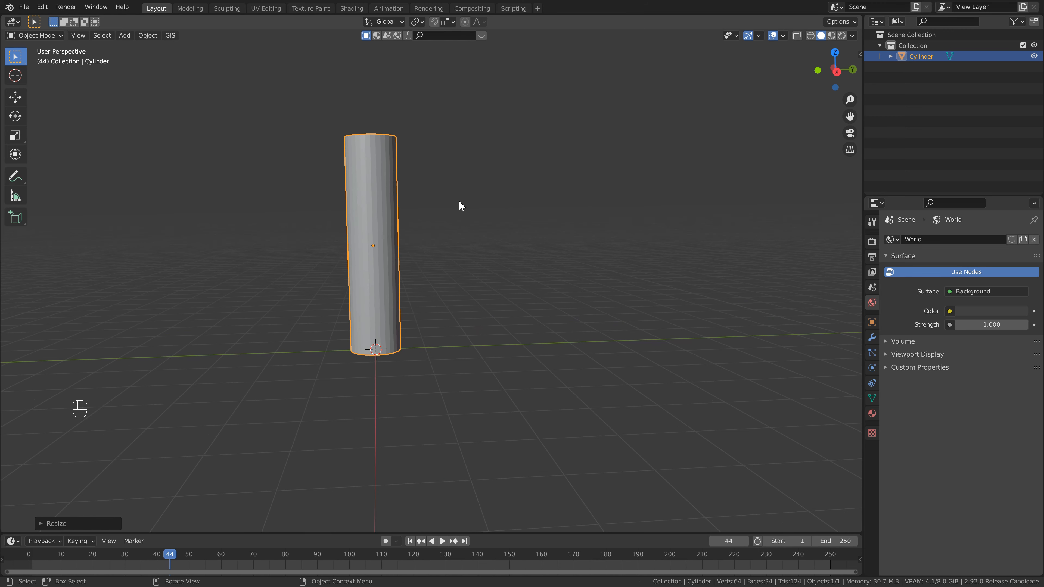
pyautogui.keyDown('shift'); pyautogui.moveTo(493, 222); pyautogui.dragTo(514, 282, button='middle'); pyautogui.keyUp('shift')
pyautogui.press('Tab')
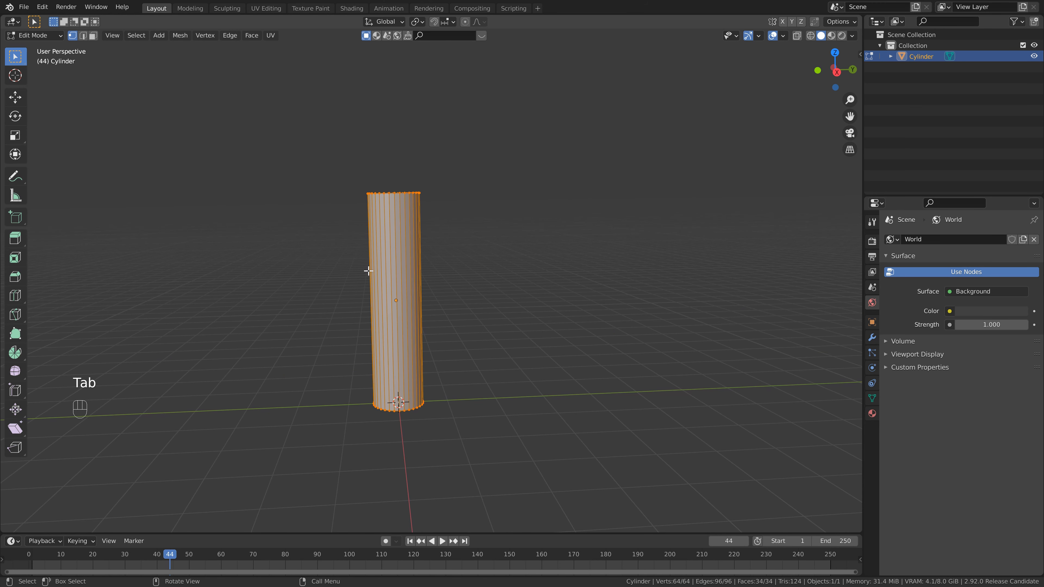
pyautogui.scroll(1, 370, 258)
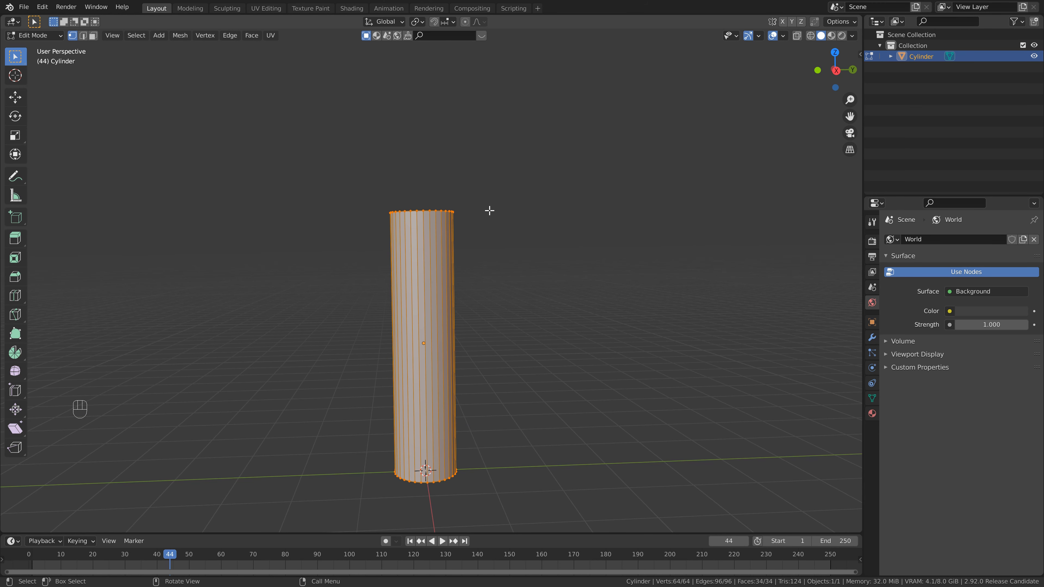
pyautogui.scroll(1, 475, 212)
pyautogui.moveTo(474, 214); pyautogui.dragTo(473, 172, button='middle')
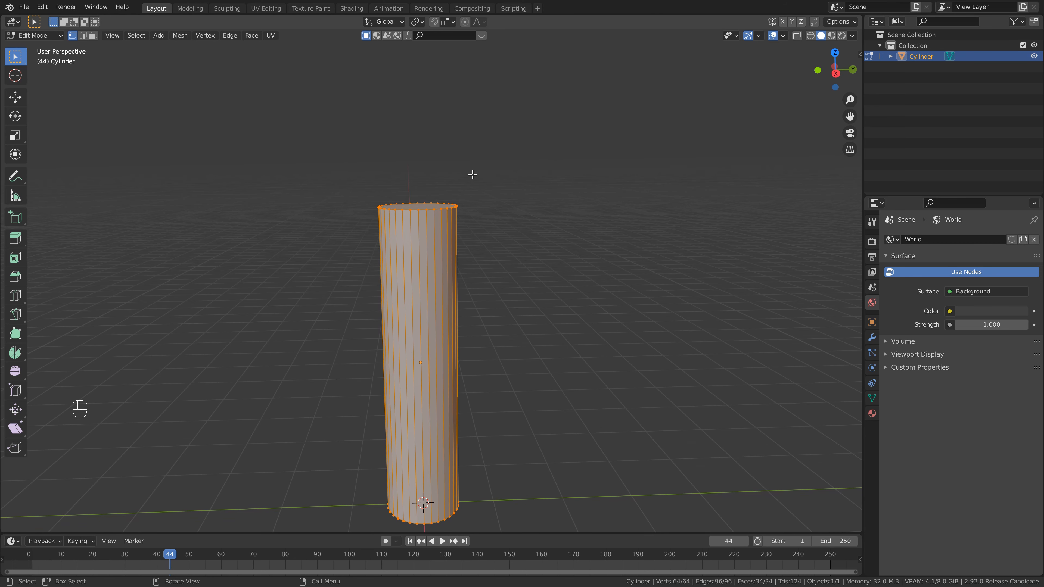
pyautogui.click(430, 207)
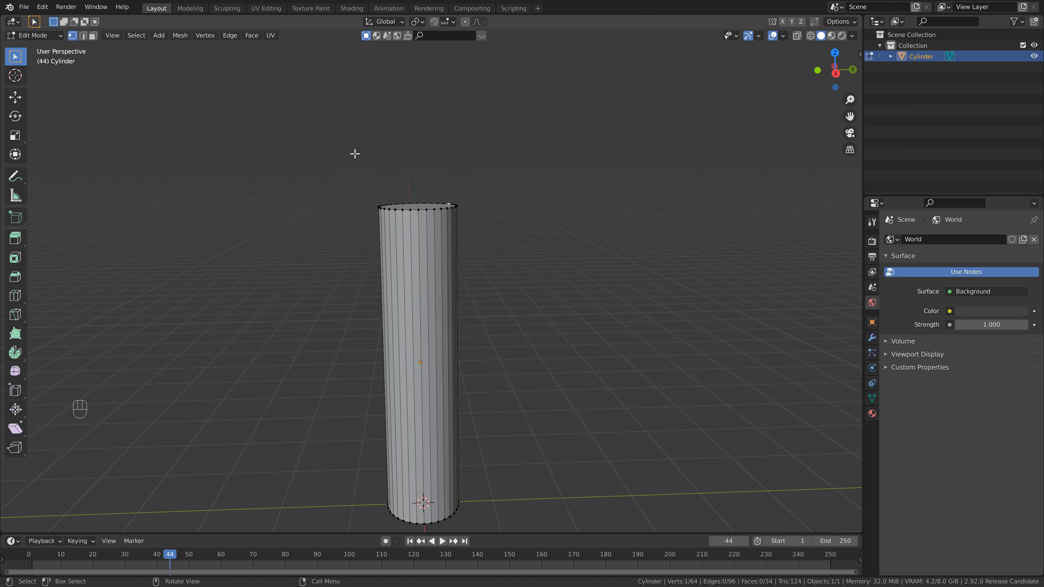
pyautogui.click(81, 32)
pyautogui.click(75, 34)
pyautogui.keyDown('alt'); pyautogui.click(431, 210); pyautogui.keyUp('alt')
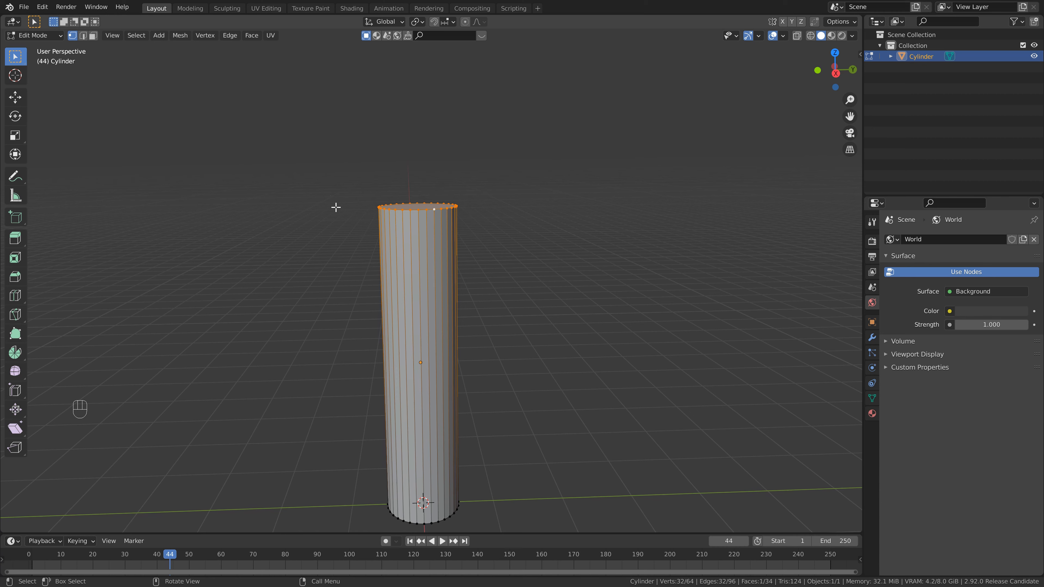
pyautogui.write('s')
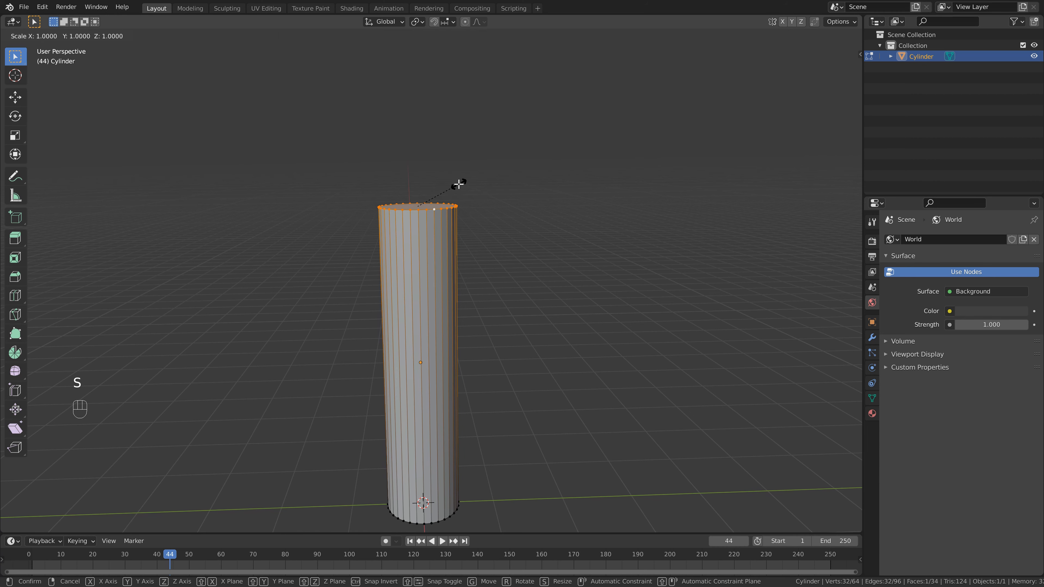
pyautogui.write('.5')
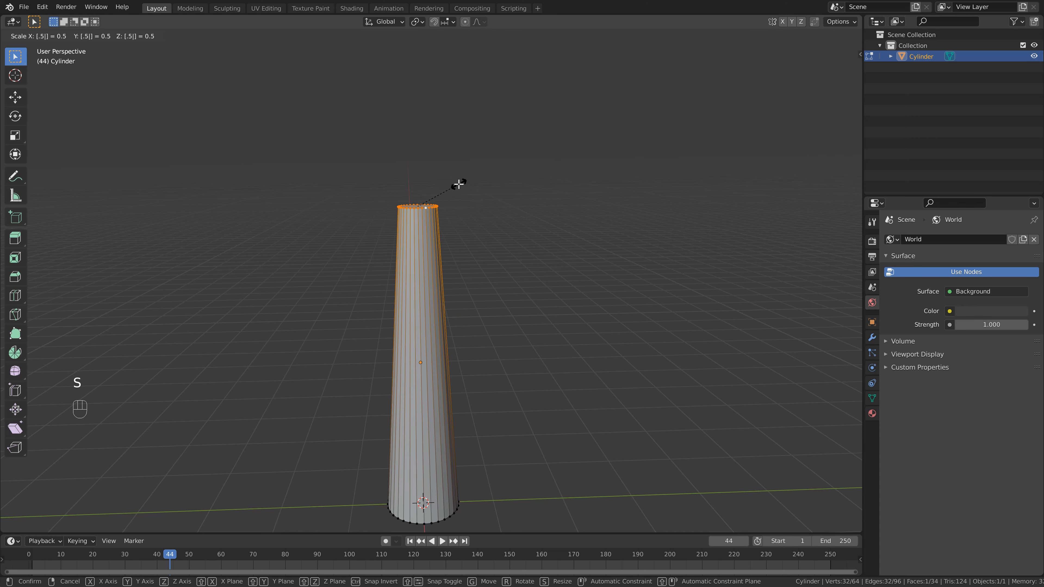
pyautogui.press('Return')
# - Add one centred horizontal loop cut around the tapered body and scale it by 1.2 in X and Y
pyautogui.moveTo(477, 307); pyautogui.dragTo(478, 298, button='middle')
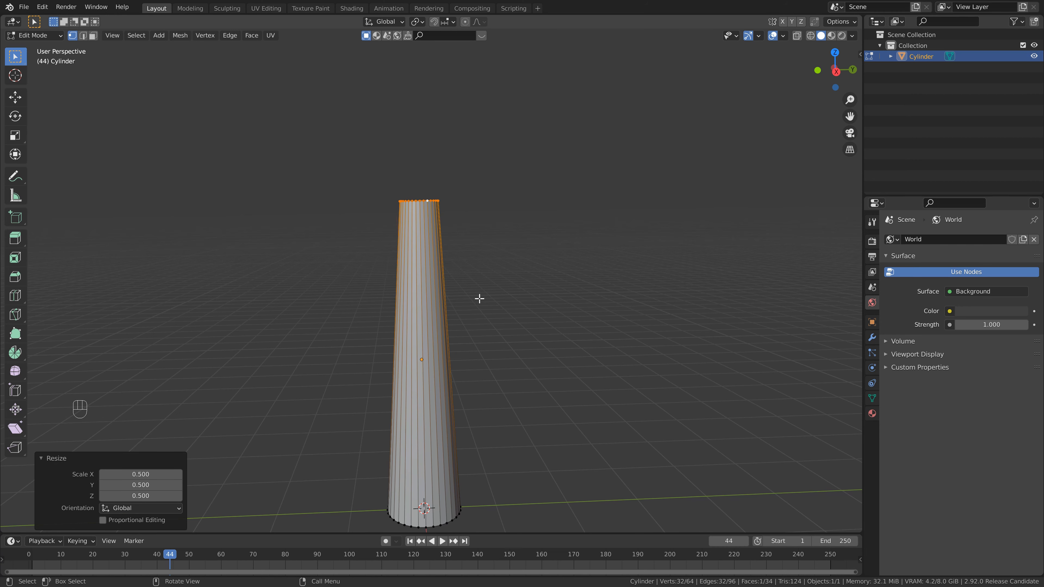
pyautogui.hotkey('ctrl', 'r')
pyautogui.click(437, 326)
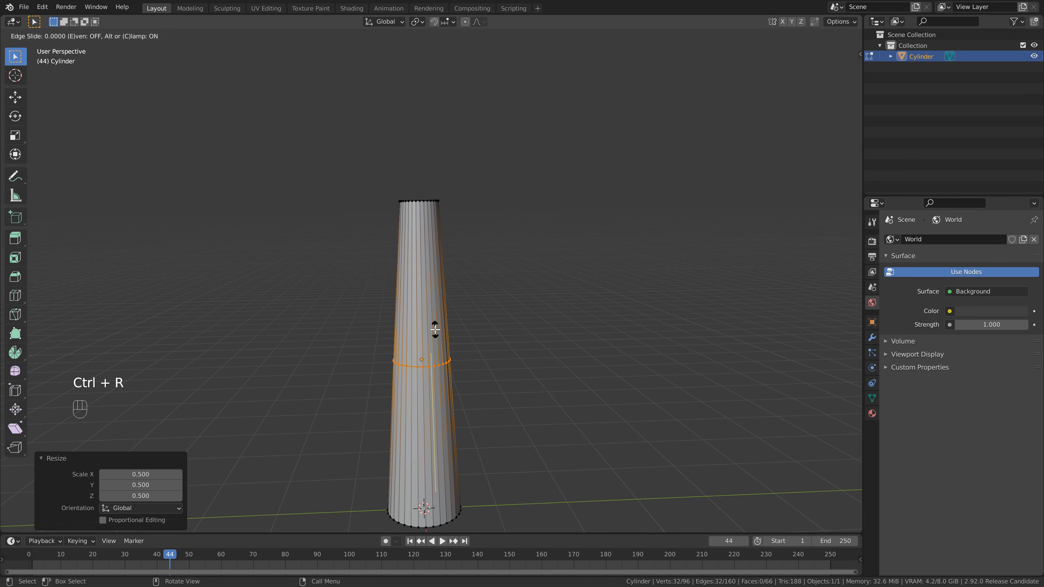
pyautogui.rightClick(435, 329)
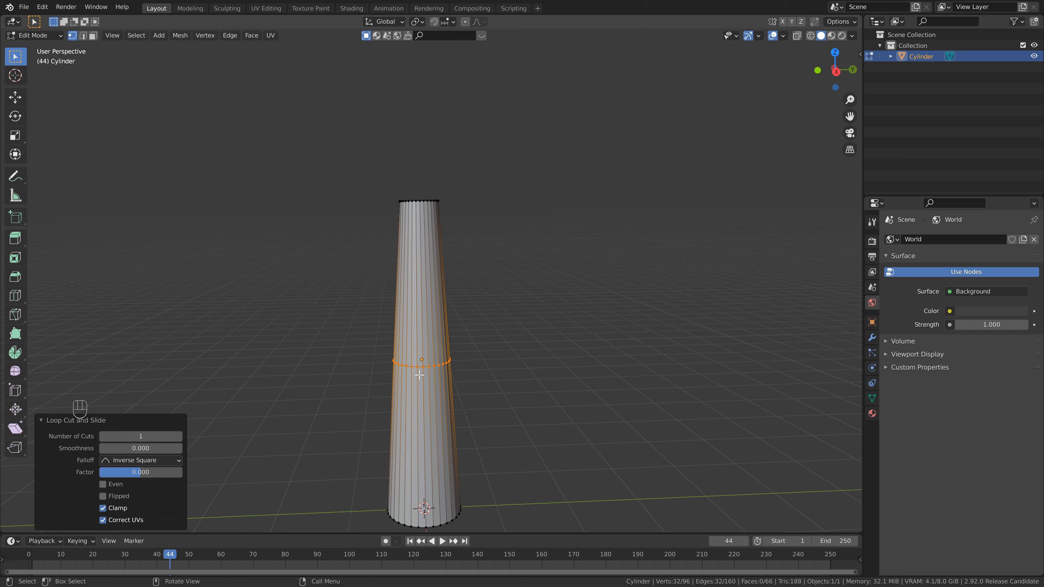
pyautogui.press('s')
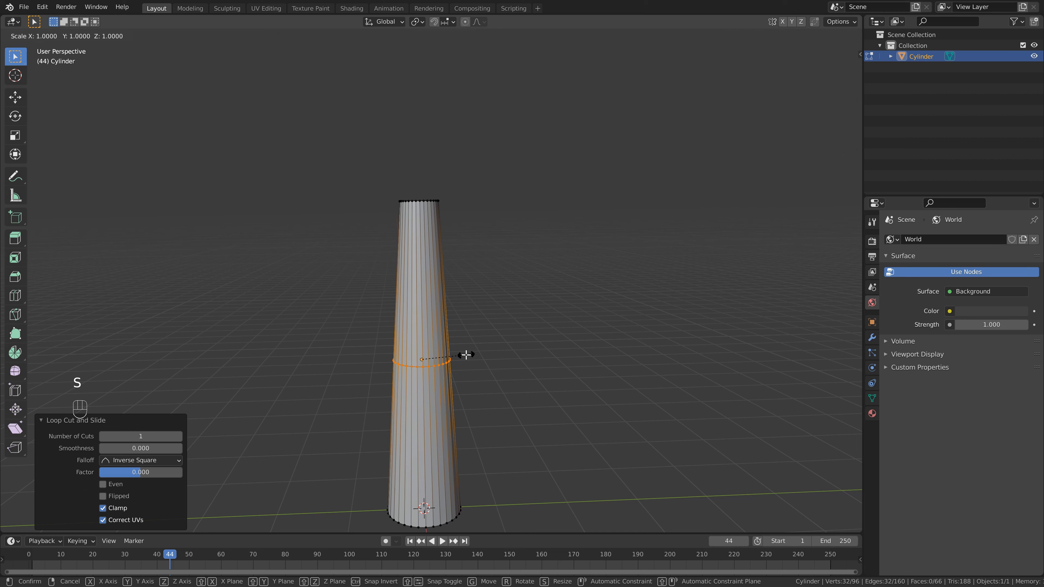
pyautogui.hotkey('shift', 'z')
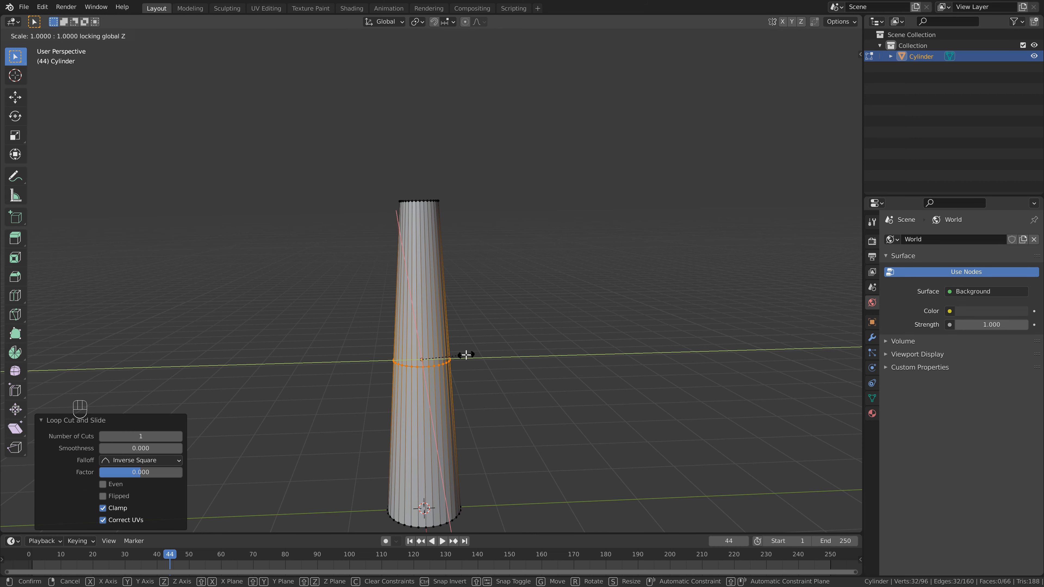
pyautogui.write('1.2')
pyautogui.press('Return')
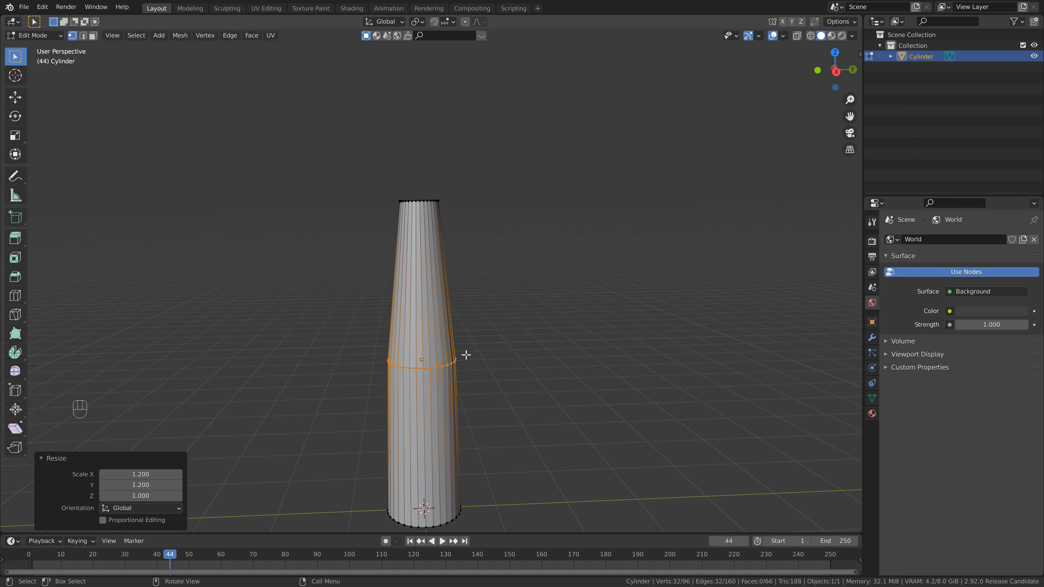
# - Add one centred horizontal loop cut in the upper tapered section and scale it by 0.8 to form the neck
pyautogui.hotkey('ctrl', 'r')
pyautogui.click(440, 285)
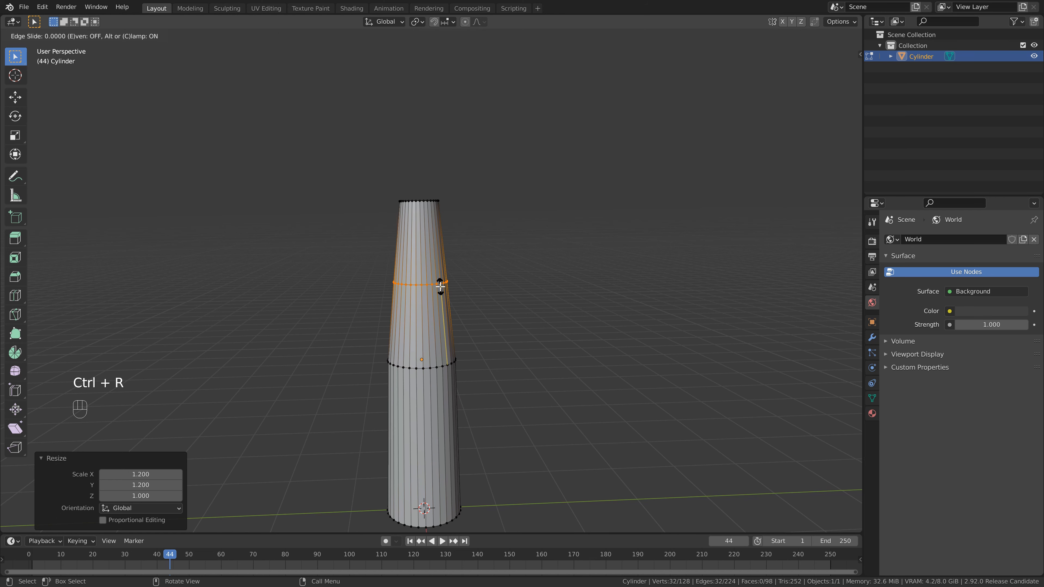
pyautogui.rightClick(440, 286)
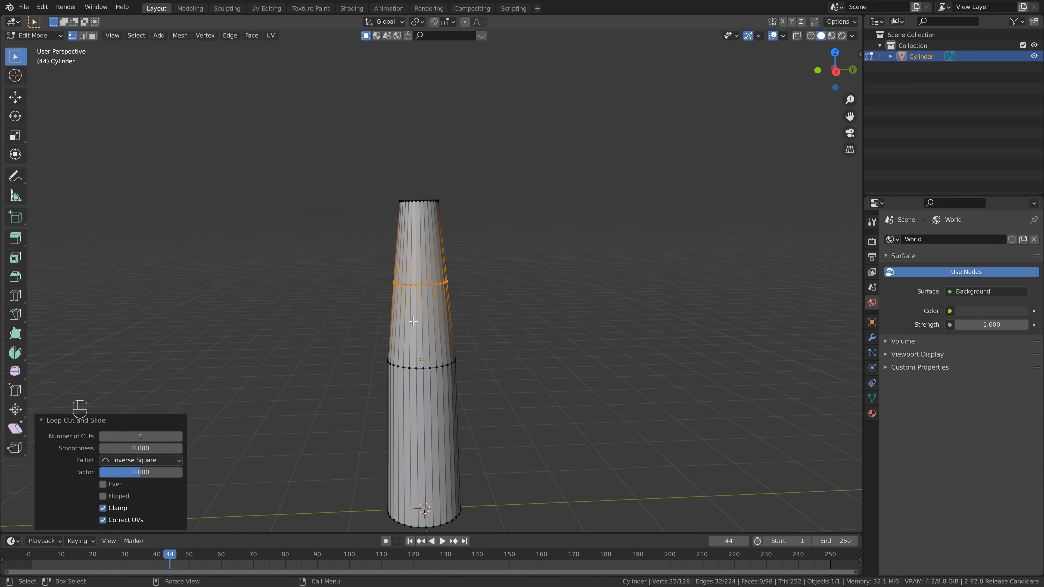
pyautogui.write('s')
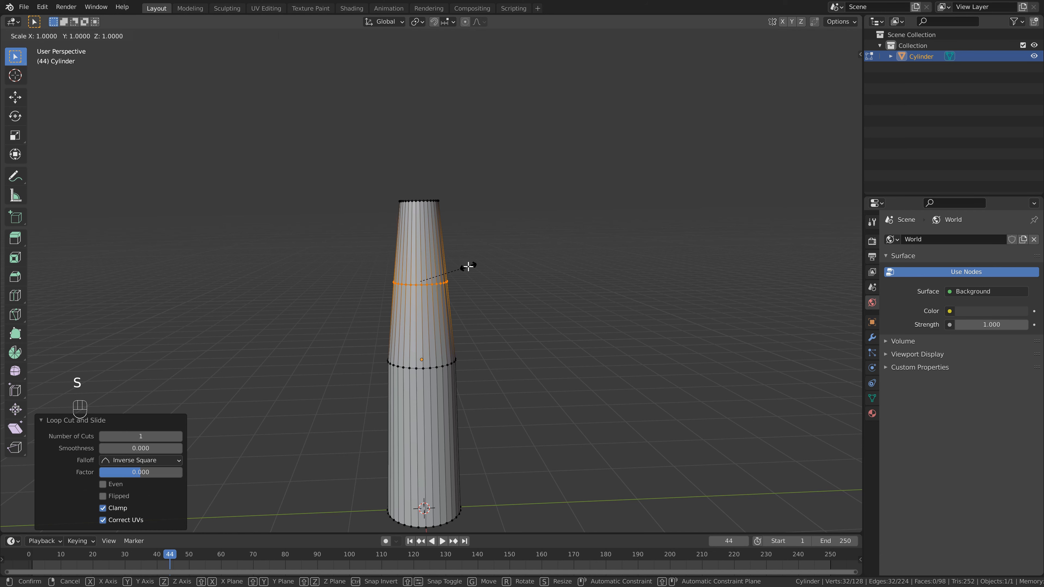
pyautogui.write('0.8')
pyautogui.press('Return')
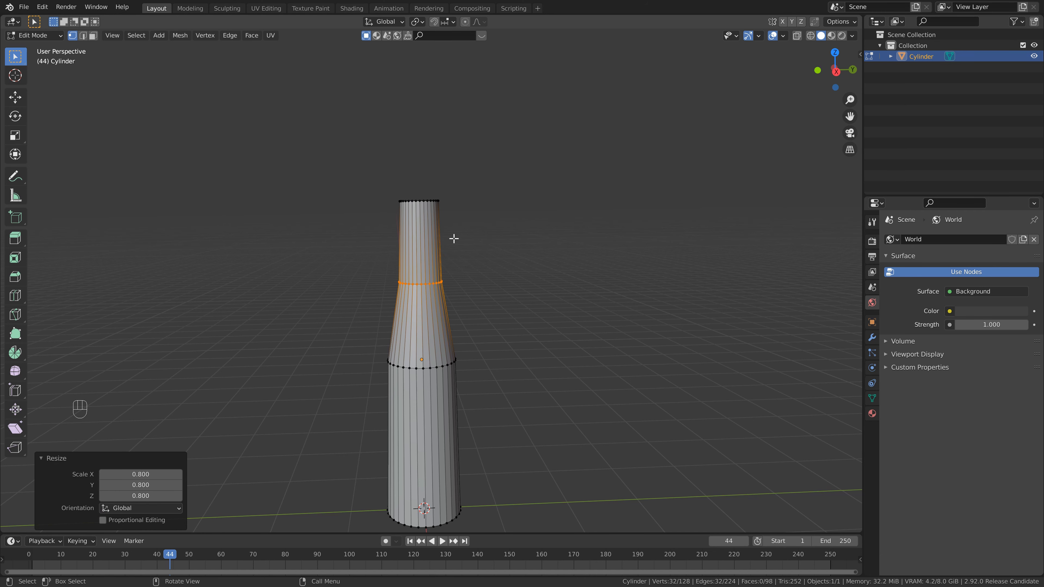
# - Add a loop cut just below the top rim at a slide factor of about -0.95 and another just above the neck loop
pyautogui.moveTo(449, 235); pyautogui.dragTo(418, 217, button='middle')
pyautogui.hotkey('ctrl', 'r')
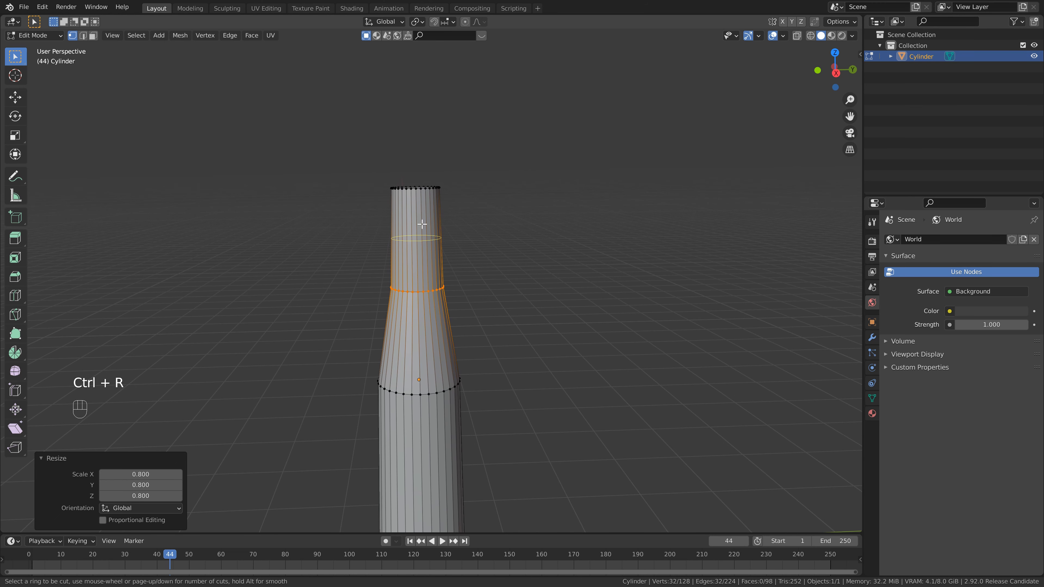
pyautogui.click(420, 220)
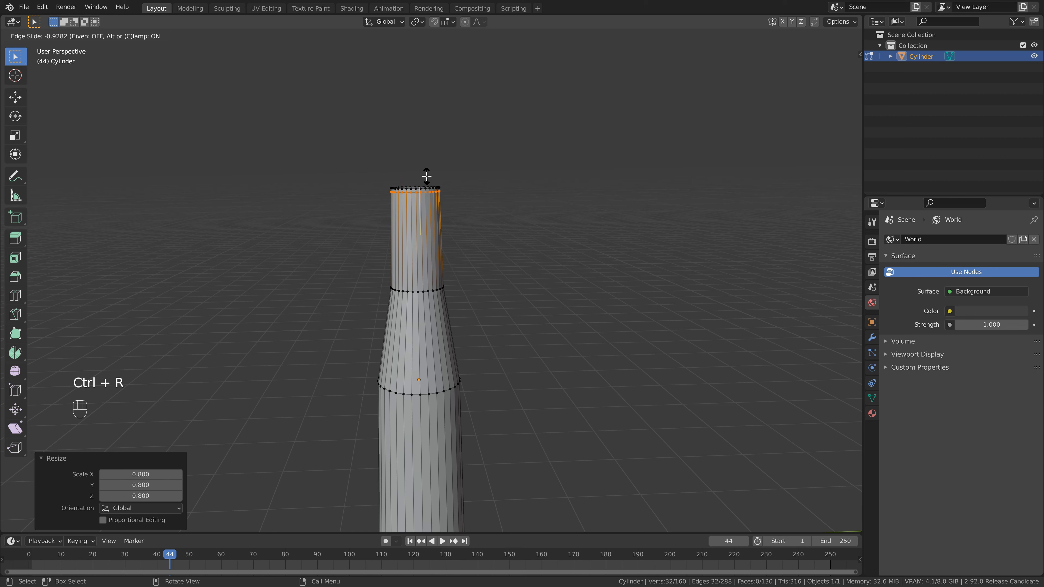
pyautogui.click(426, 176)
pyautogui.hotkey('ctrl', 'r')
pyautogui.click(422, 267)
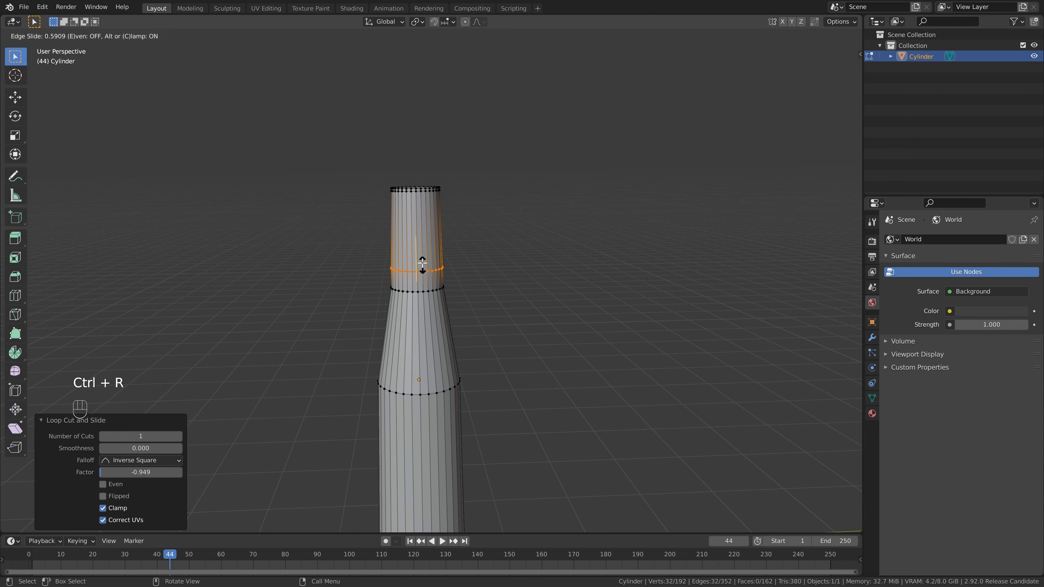
pyautogui.click(426, 284)
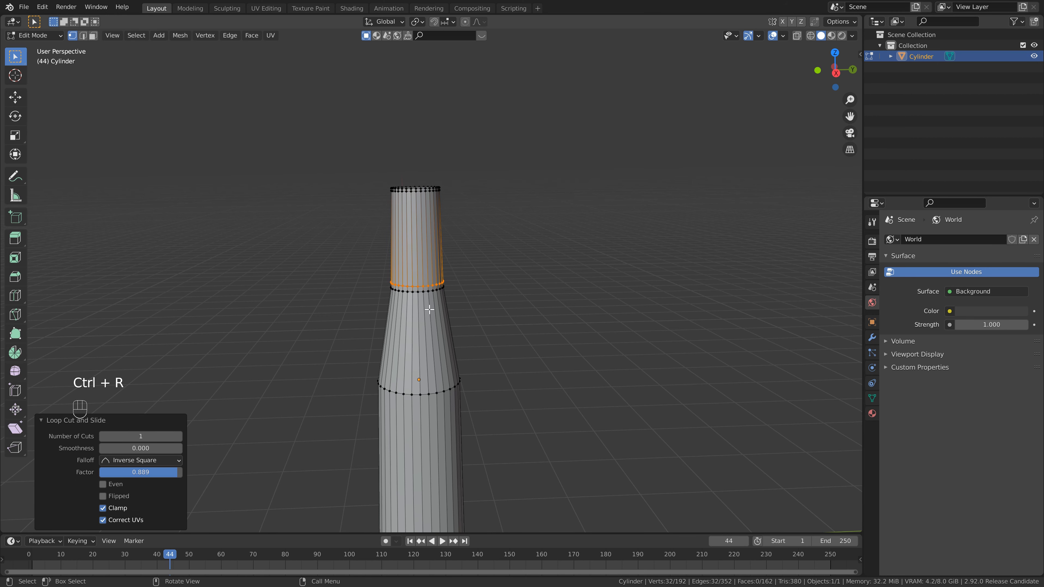
# - Add loop cuts just below the neck loop, sliding by about -0.70, and just above the shoulder loop, sliding by about 0.58
pyautogui.hotkey('ctrl', 'r')
pyautogui.click(432, 323)
pyautogui.click(433, 325)
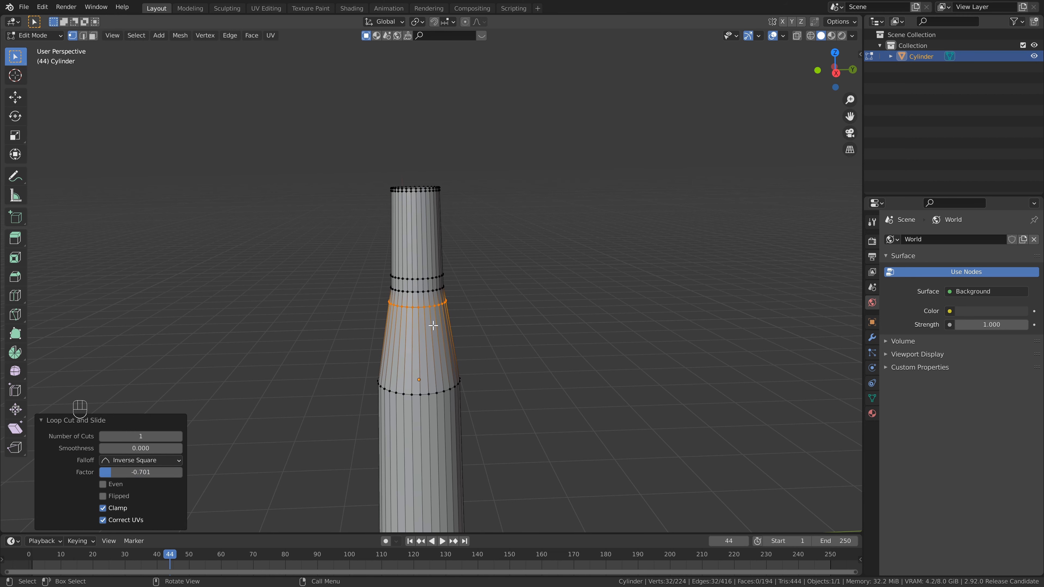
pyautogui.hotkey('ctrl', 'r')
pyautogui.click(435, 329)
pyautogui.click(438, 351)
# - Add loop cuts just below the shoulder loop, sliding by about -0.82, and close to the base edge, sliding by about 0.95
pyautogui.moveTo(439, 352); pyautogui.dragTo(440, 342, button='middle')
pyautogui.hotkey('ctrl', 'r')
pyautogui.click(450, 410)
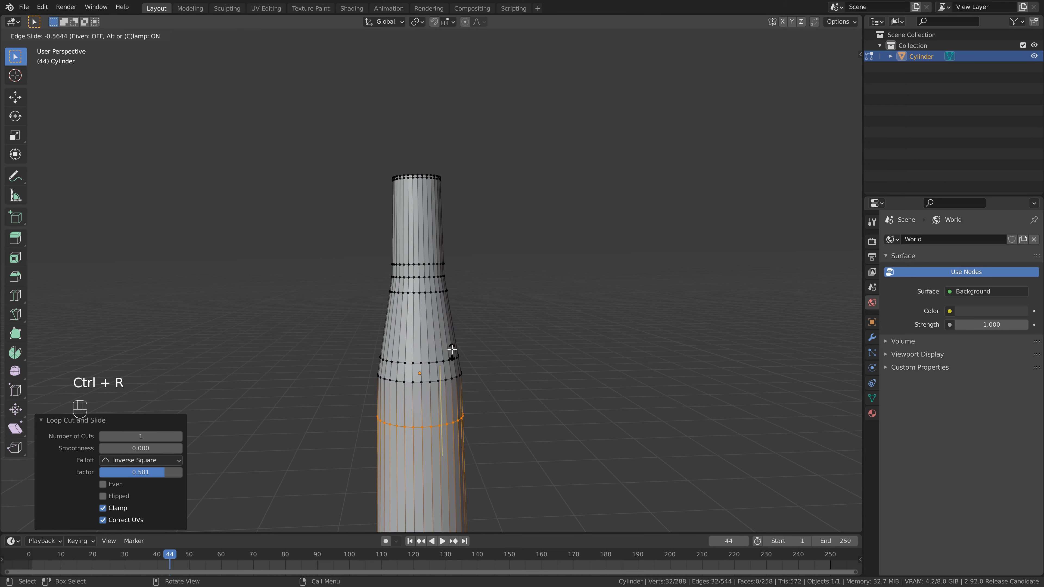
pyautogui.click(453, 327)
pyautogui.scroll(-1, 457, 373)
pyautogui.keyDown('shift'); pyautogui.moveTo(472, 438); pyautogui.dragTo(466, 328, button='middle'); pyautogui.keyUp('shift')
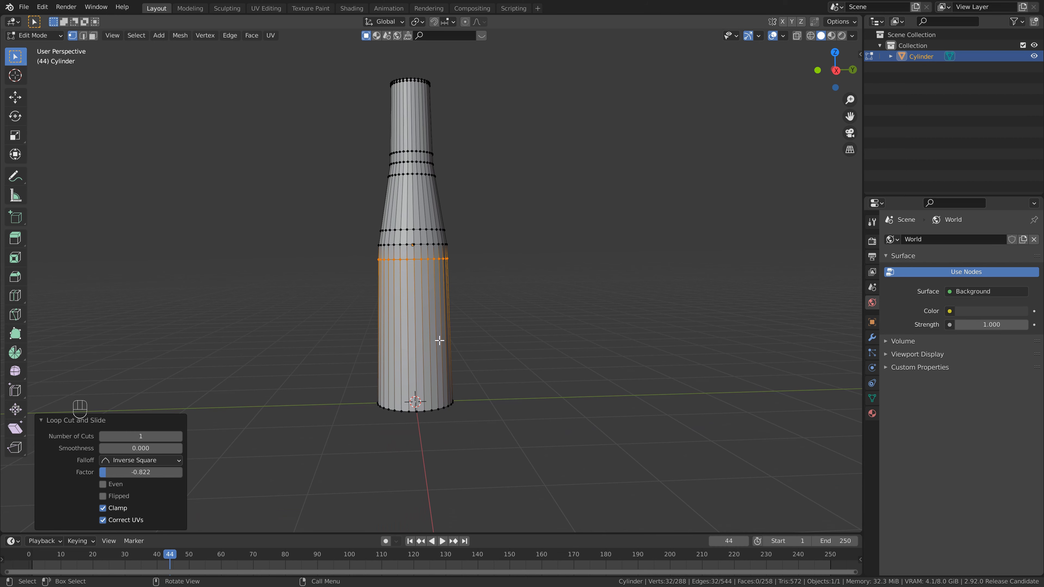
pyautogui.hotkey('ctrl', 'r')
pyautogui.click(440, 341)
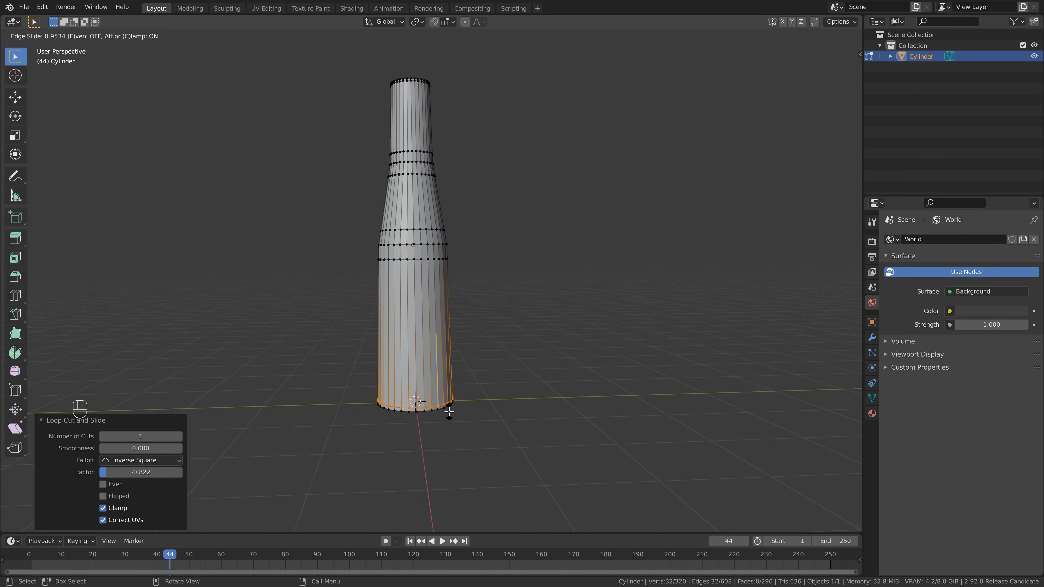
pyautogui.click(449, 413)
# - Select the bottle's bottom face and inset it four times toward its centre, starting with a thickness of about 0.19 m
pyautogui.moveTo(444, 419); pyautogui.dragTo(442, 314, button='middle')
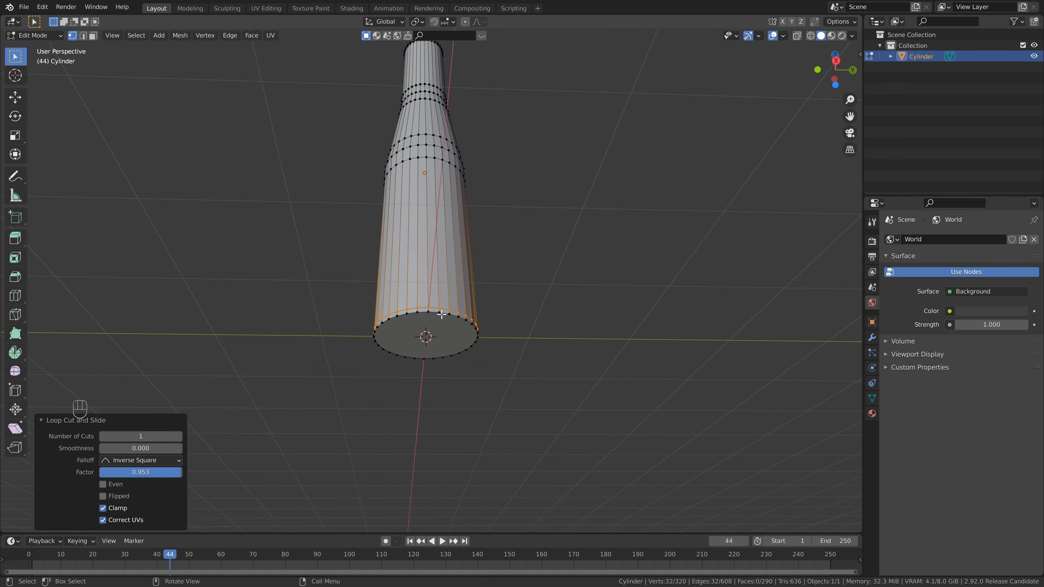
pyautogui.press('alt')
pyautogui.keyDown('alt'); pyautogui.click(442, 314); pyautogui.keyUp('alt')
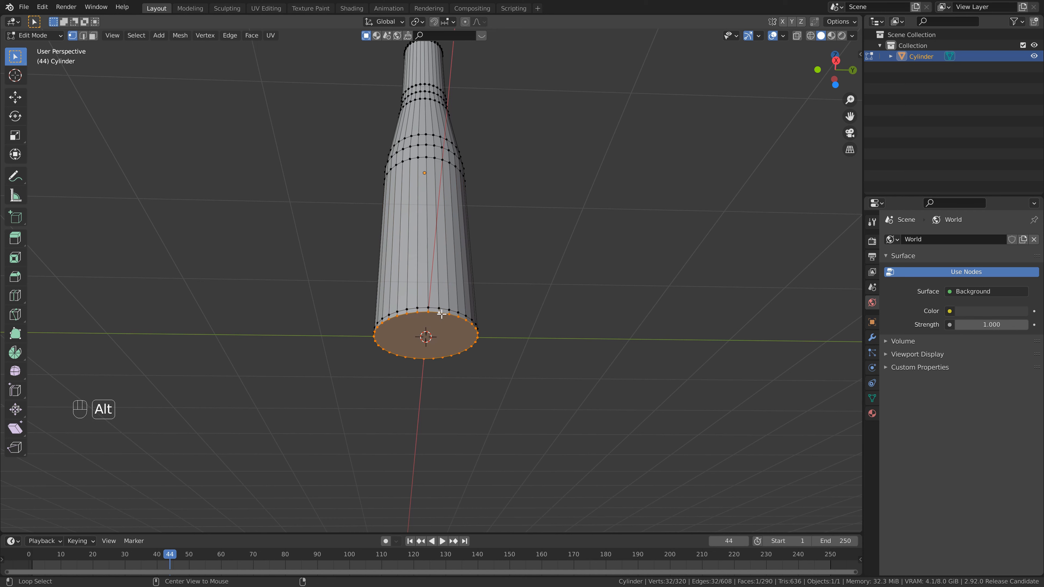
pyautogui.press('i')
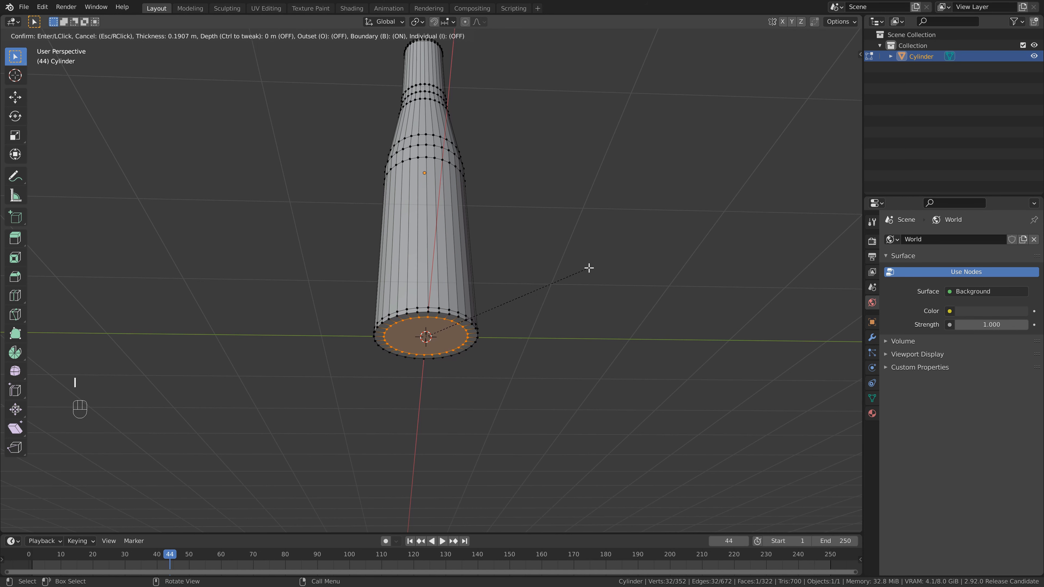
pyautogui.click(589, 268)
pyautogui.press('i')
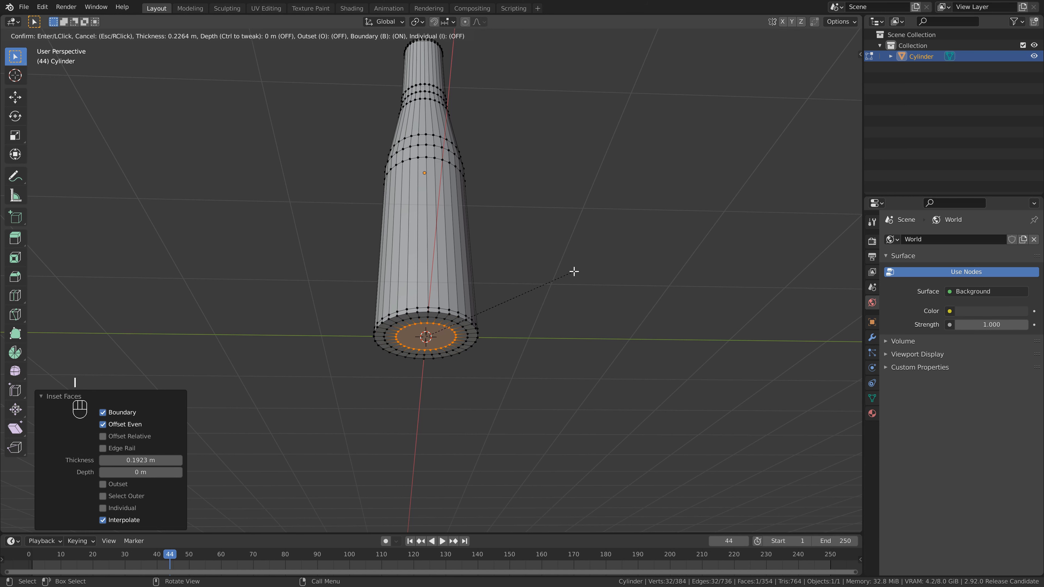
pyautogui.press('i')
pyautogui.press('i')
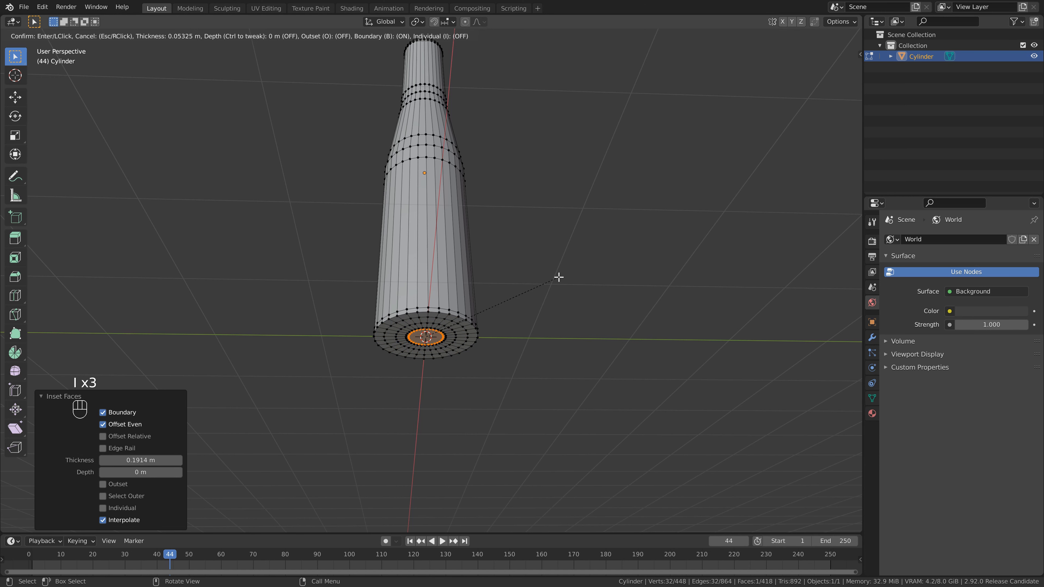
pyautogui.click(548, 279)
# - In face select mode, delete the face capping the top of the neck to open the bottle
pyautogui.moveTo(470, 219); pyautogui.dragTo(451, 242, button='middle')
pyautogui.keyDown('shift'); pyautogui.moveTo(447, 206); pyautogui.dragTo(422, 265, button='middle'); pyautogui.keyUp('shift')
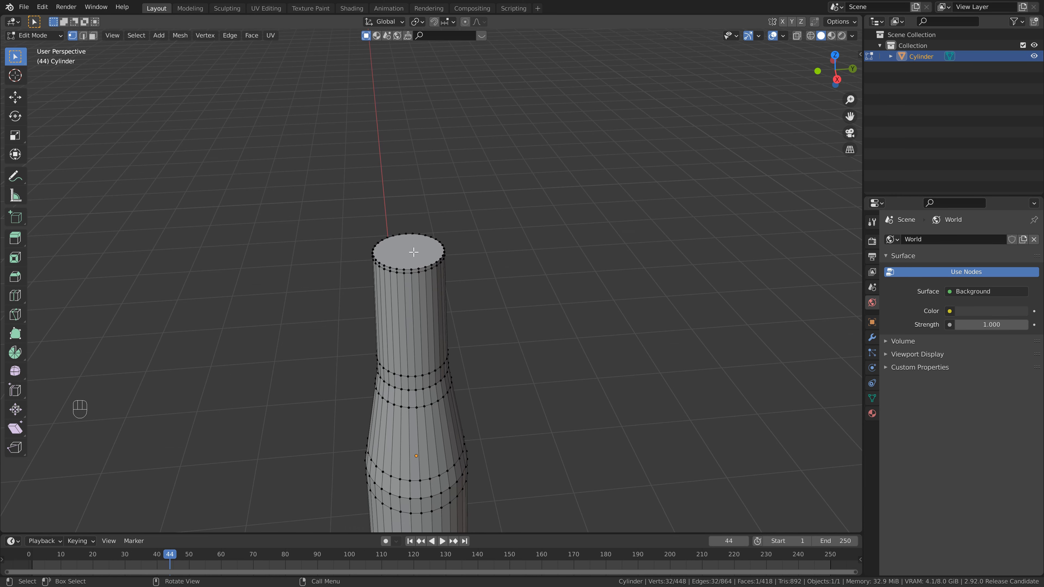
pyautogui.press('3')
pyautogui.click(400, 254)
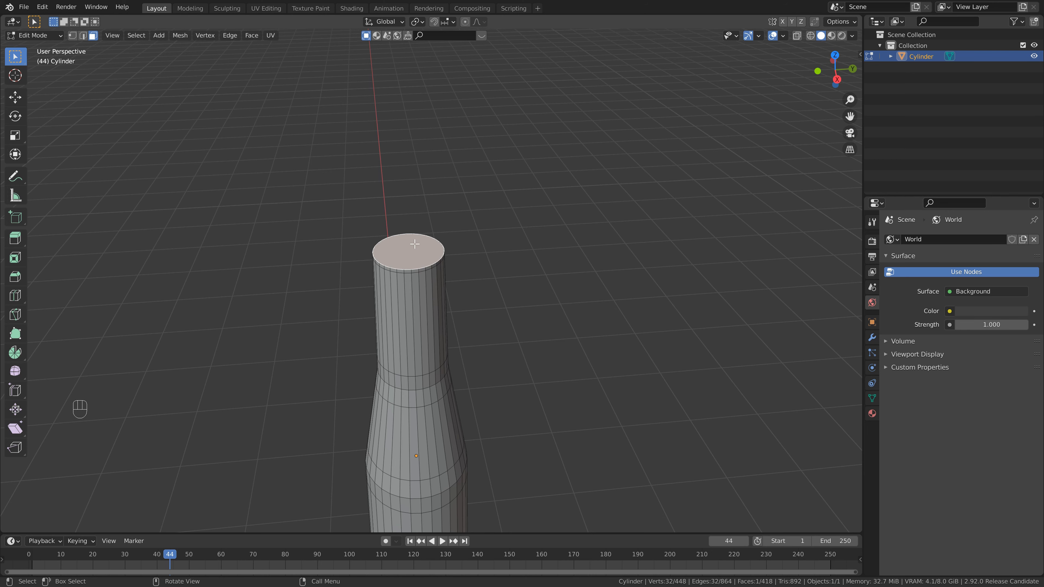
pyautogui.press('Delete')
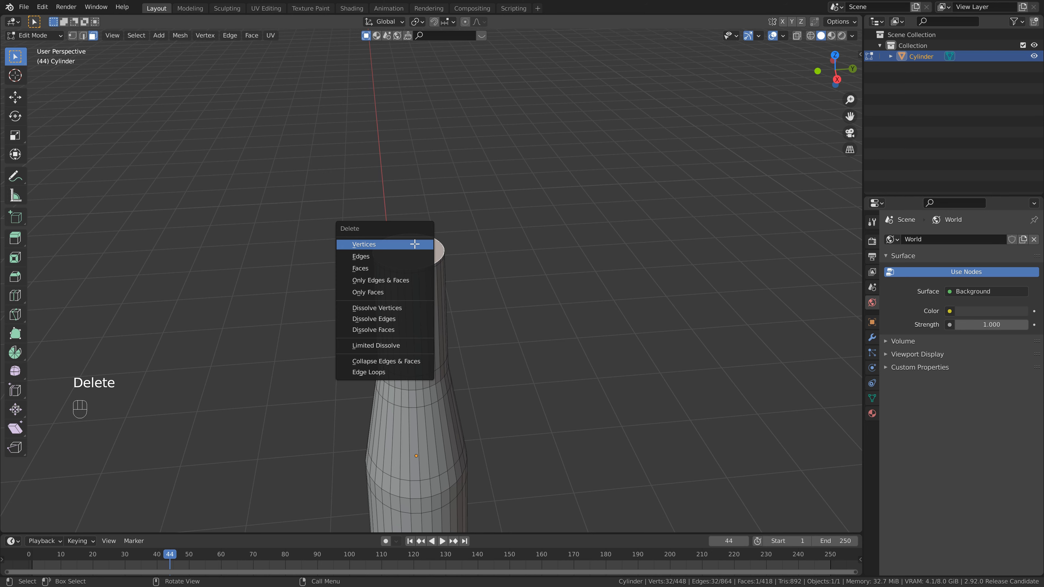
pyautogui.click(384, 269)
# - Apply smooth shading to the bottle in Object Mode and save the file
pyautogui.moveTo(412, 294); pyautogui.dragTo(413, 266, button='middle')
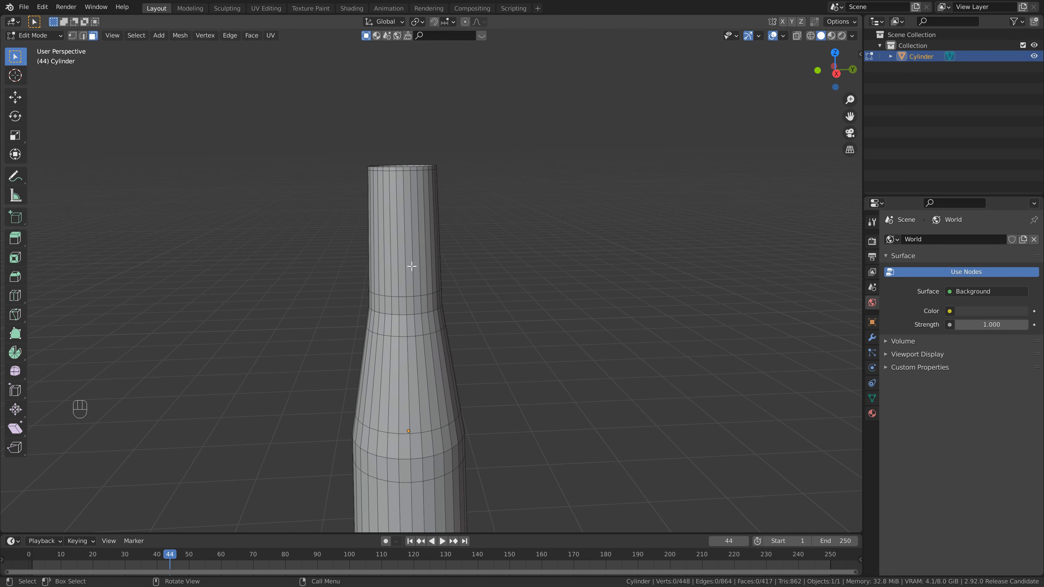
pyautogui.keyDown('shift'); pyautogui.moveTo(443, 446); pyautogui.dragTo(439, 382, button='middle'); pyautogui.keyUp('shift')
pyautogui.scroll(-3, 371, 273)
pyautogui.press('Tab')
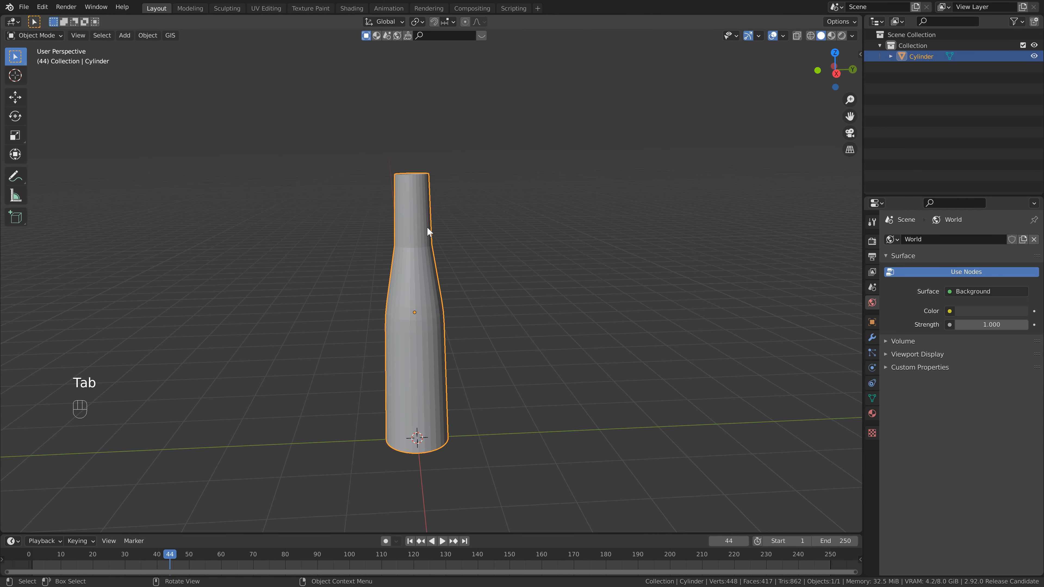
pyautogui.rightClick(420, 206)
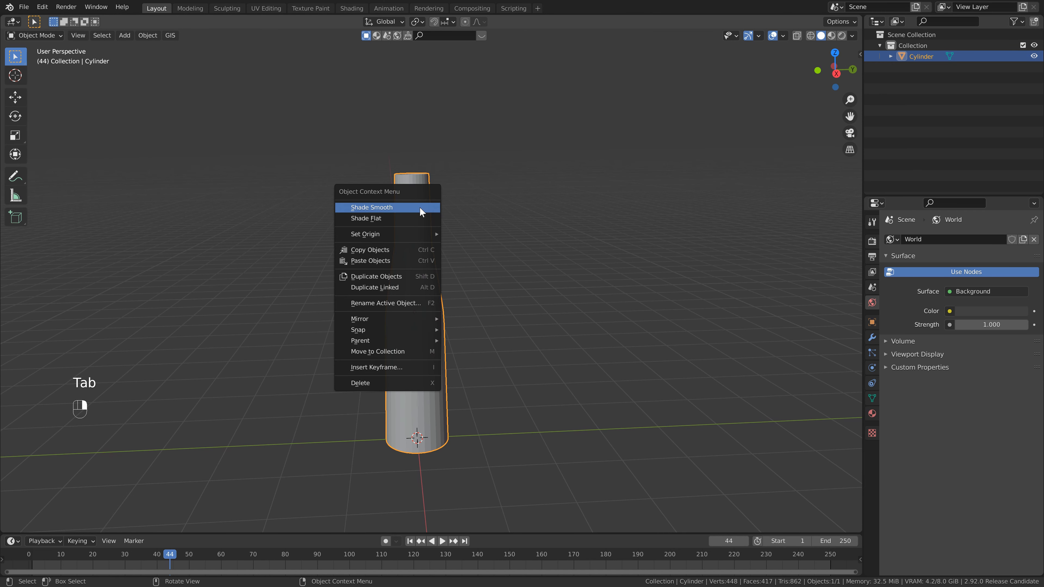
pyautogui.click(419, 207)
pyautogui.moveTo(449, 256); pyautogui.dragTo(448, 261, button='middle')
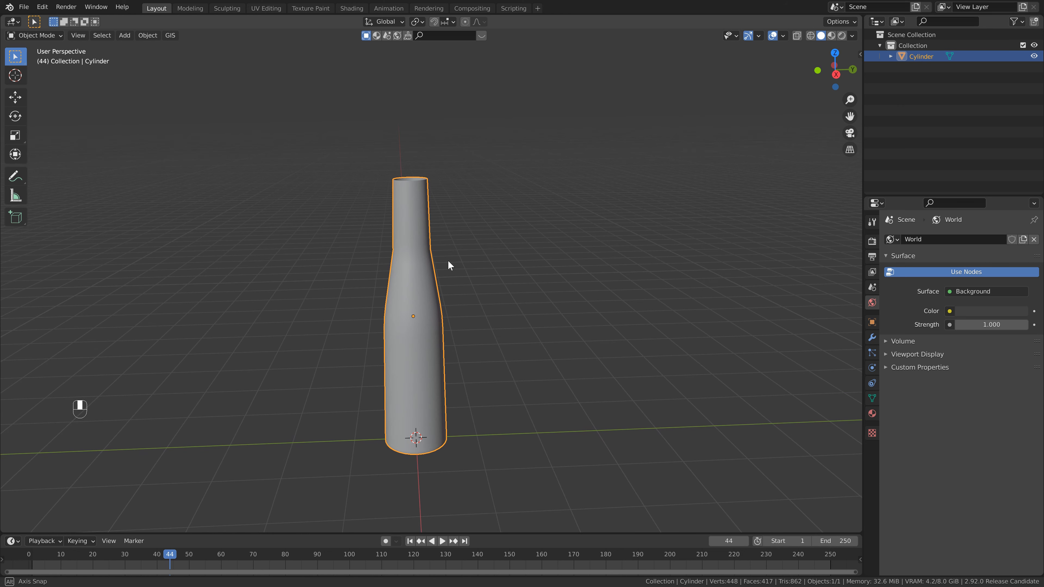
pyautogui.hotkey('ctrl', 's')
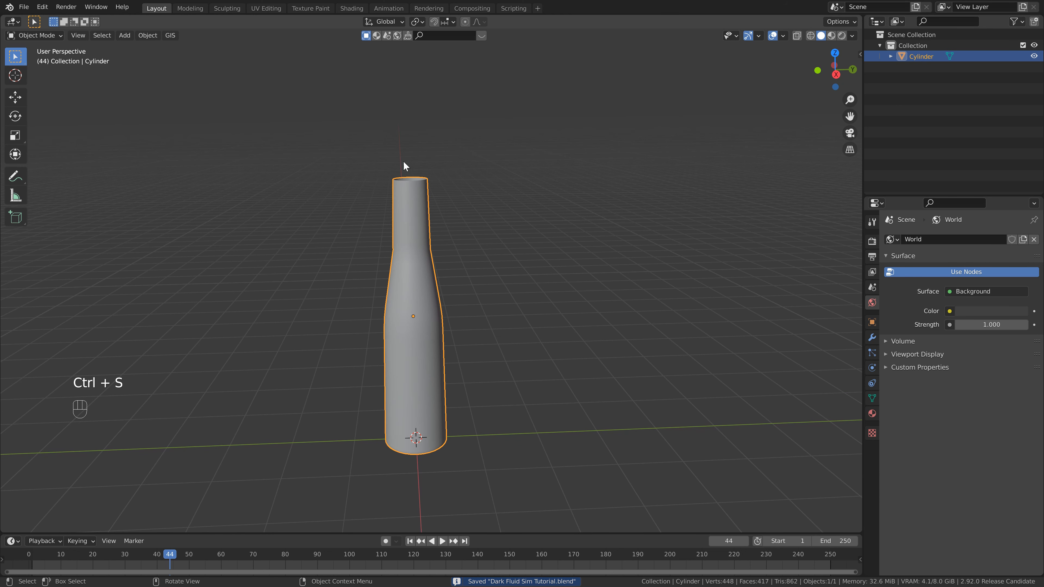
# - Add a Solidify modifier to the bottle with a thickness of 0.1 m
pyautogui.click(872, 337)
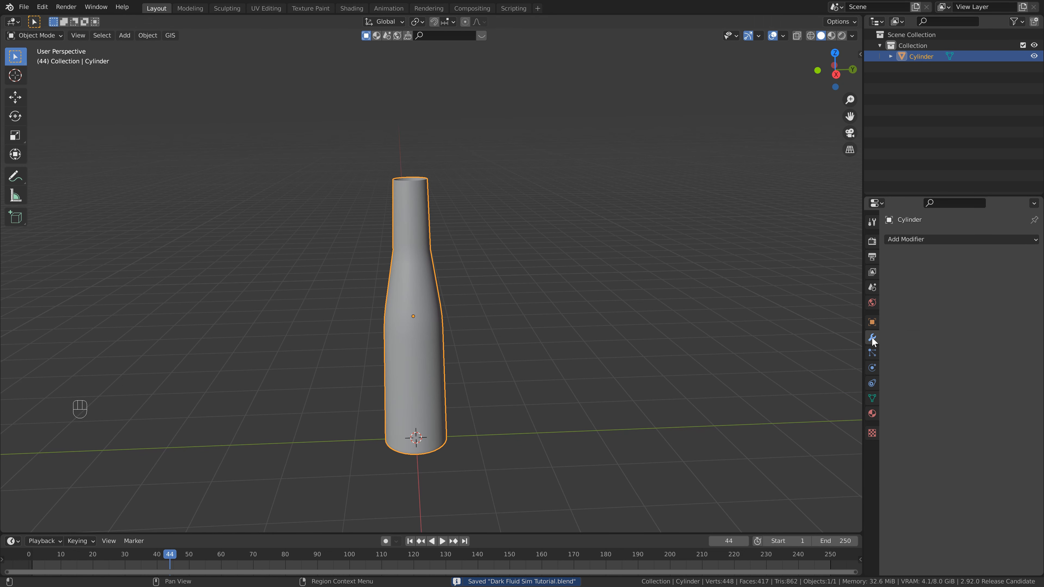
pyautogui.click(926, 240)
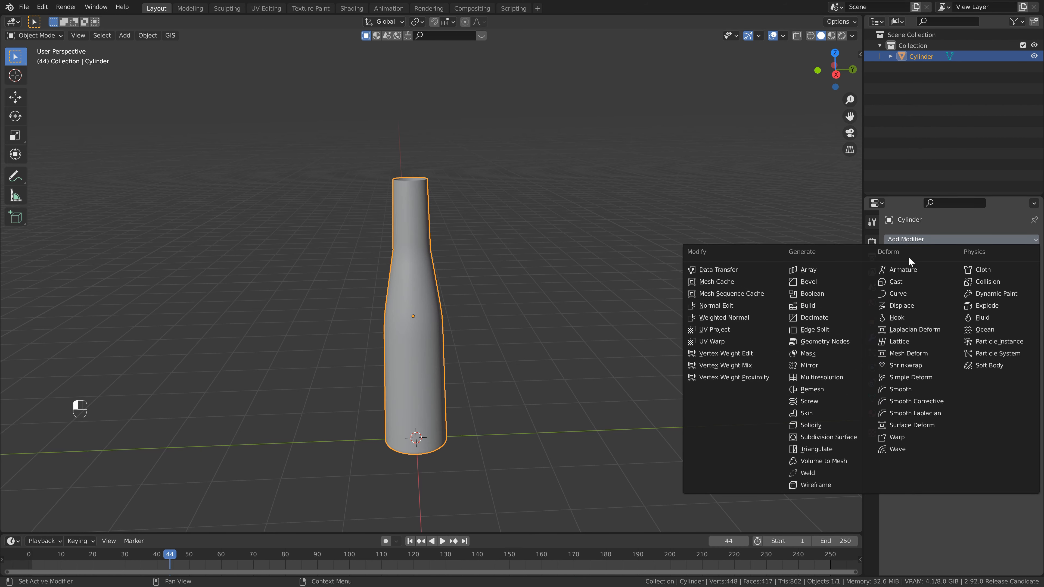
pyautogui.click(832, 423)
pyautogui.click(986, 289)
pyautogui.write('0.1')
pyautogui.press('Return')
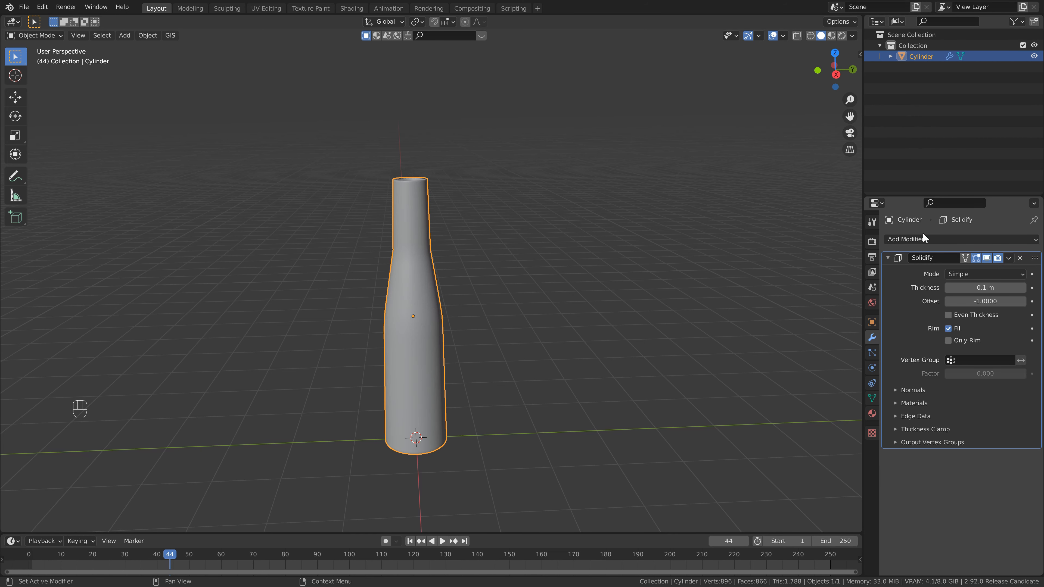
# - Add a Subdivision Surface modifier to the bottle and set its viewport level to 2
pyautogui.click(944, 238)
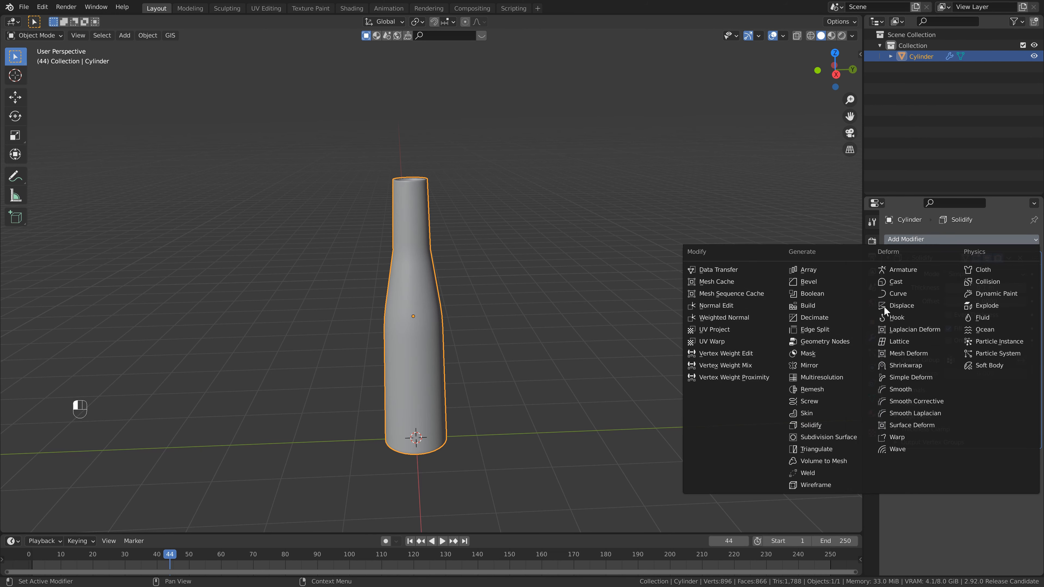
pyautogui.click(847, 437)
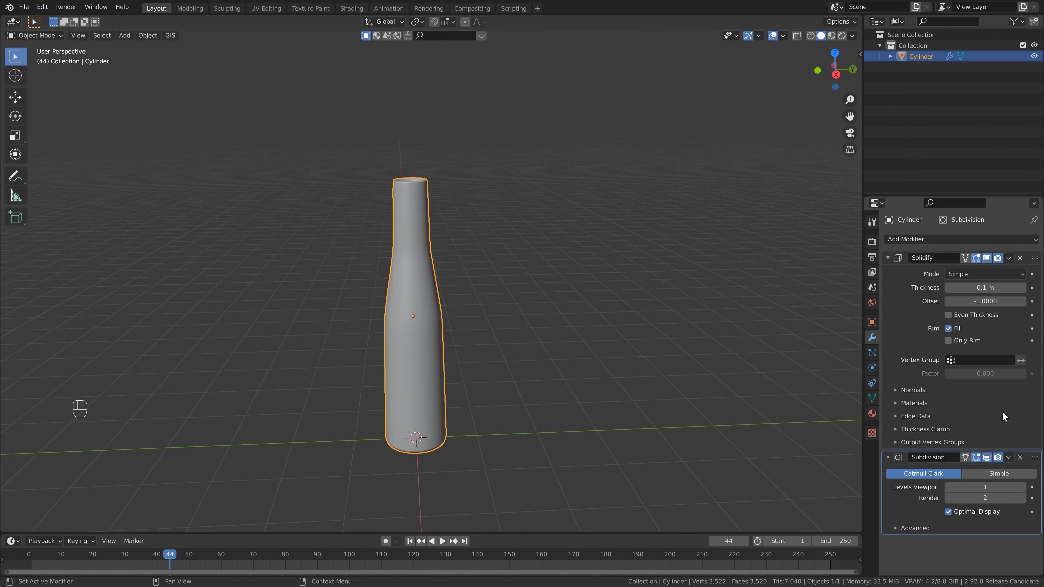
pyautogui.click(1021, 487)
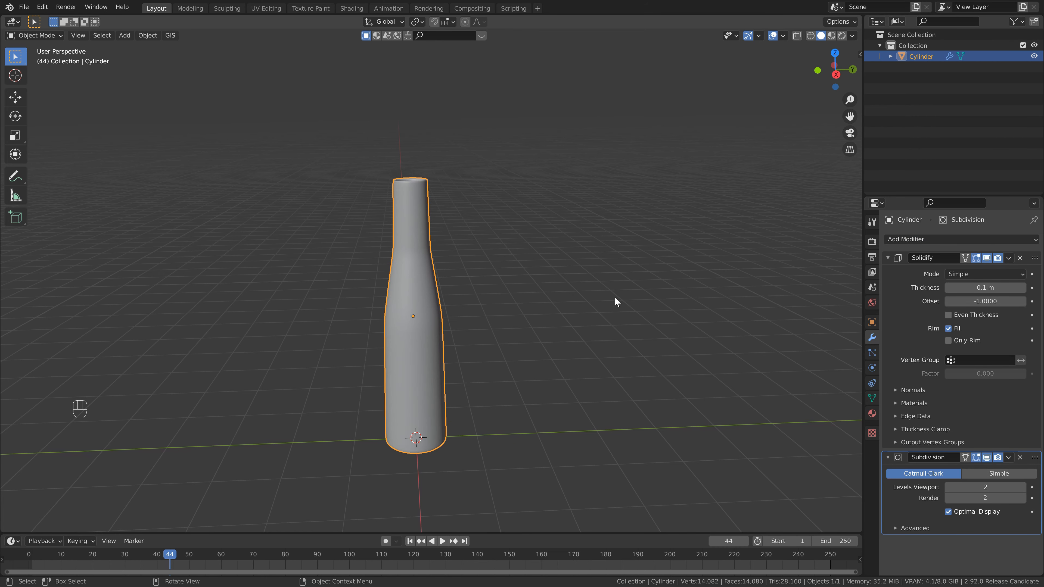
pyautogui.keyDown('shift'); pyautogui.moveTo(466, 287); pyautogui.dragTo(452, 215, button='middle'); pyautogui.keyUp('shift')
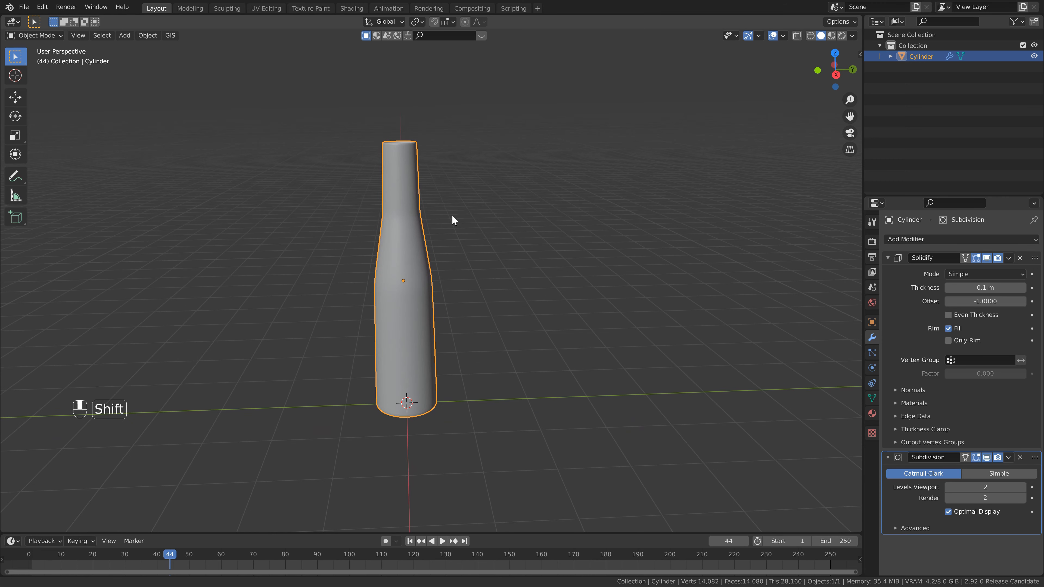
pyautogui.moveTo(422, 250); pyautogui.dragTo(462, 205, button='middle')
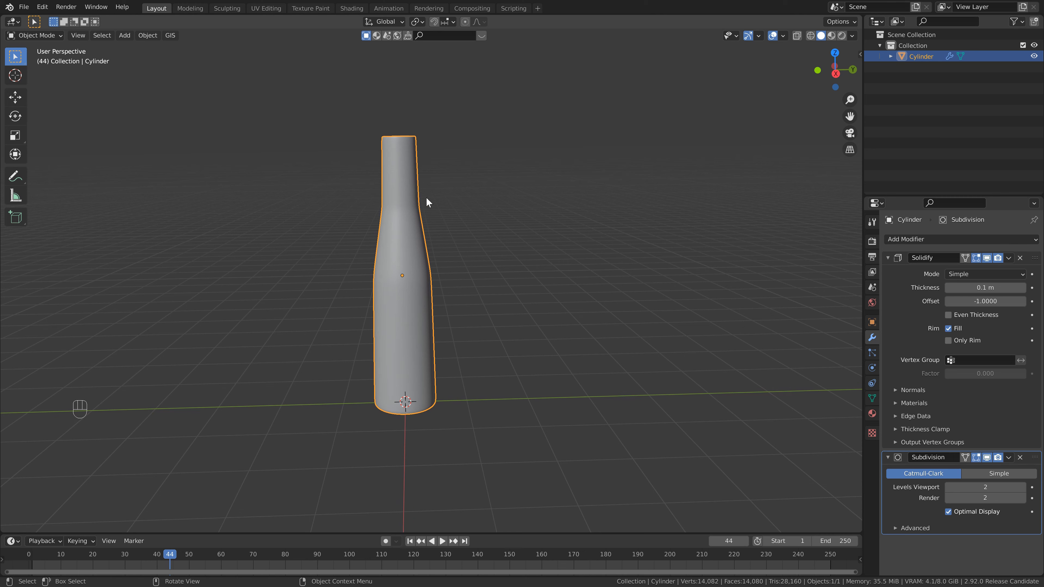
# - Enable Fluid physics on the bottle as a collision Effector with a surface thickness of 0.2
pyautogui.click(876, 367)
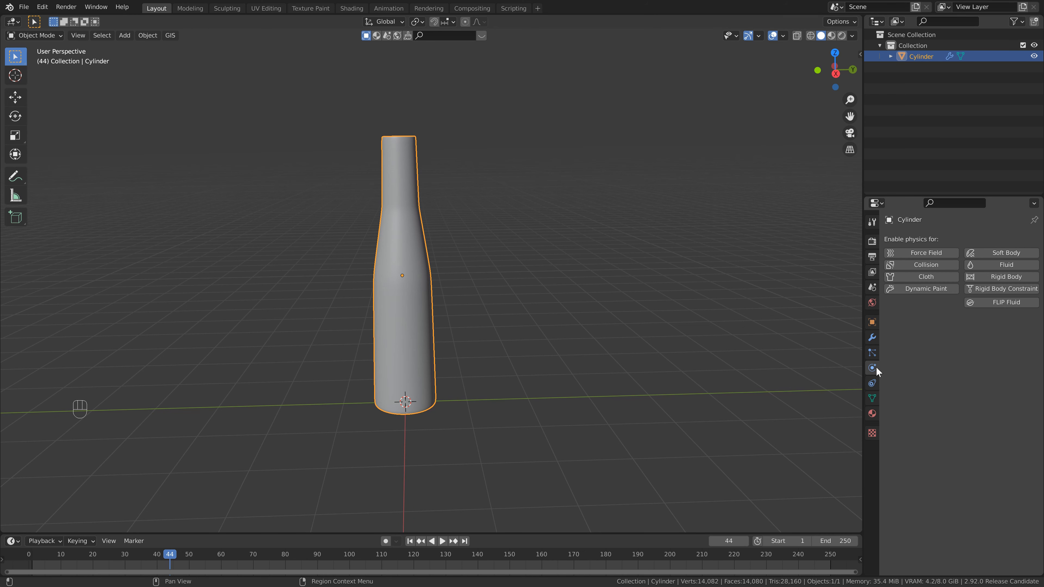
pyautogui.click(1024, 265)
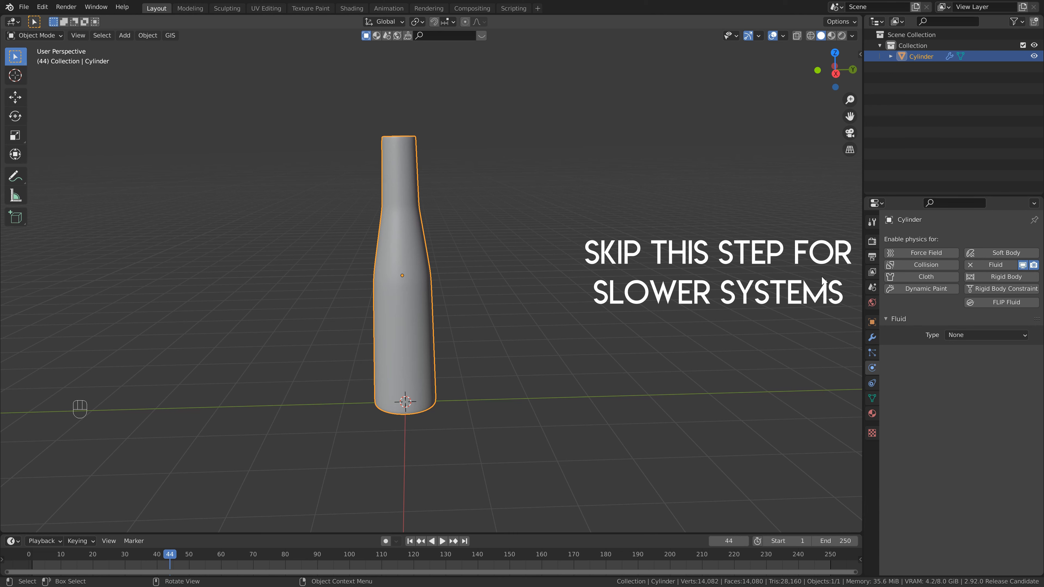
pyautogui.click(977, 336)
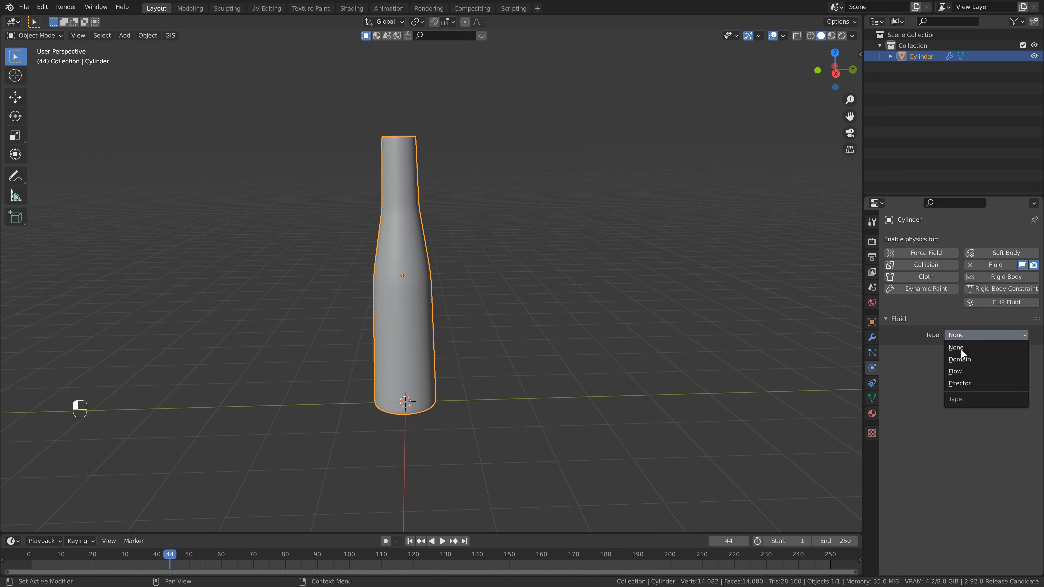
pyautogui.click(964, 382)
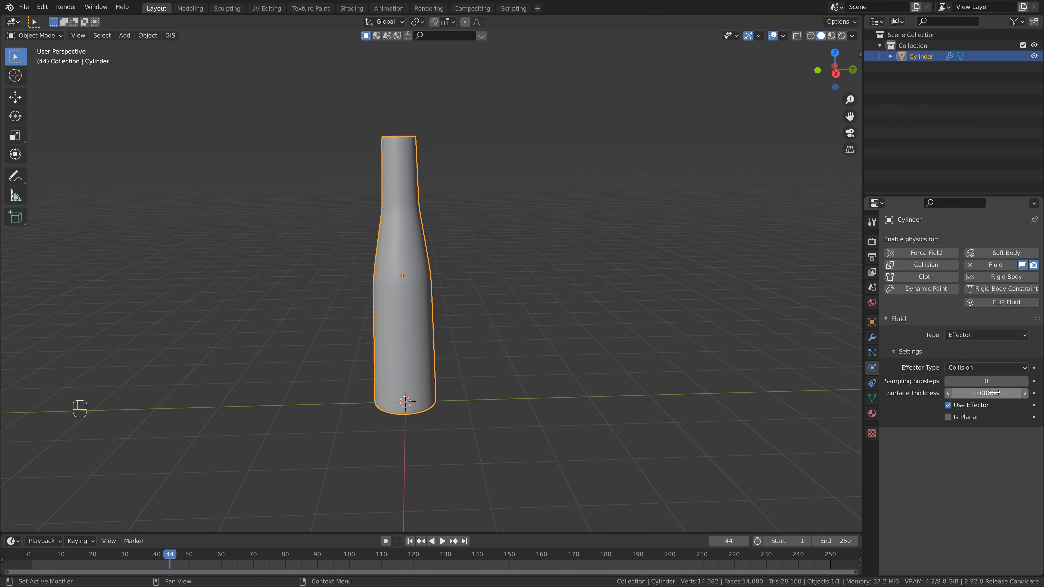
pyautogui.click(980, 393)
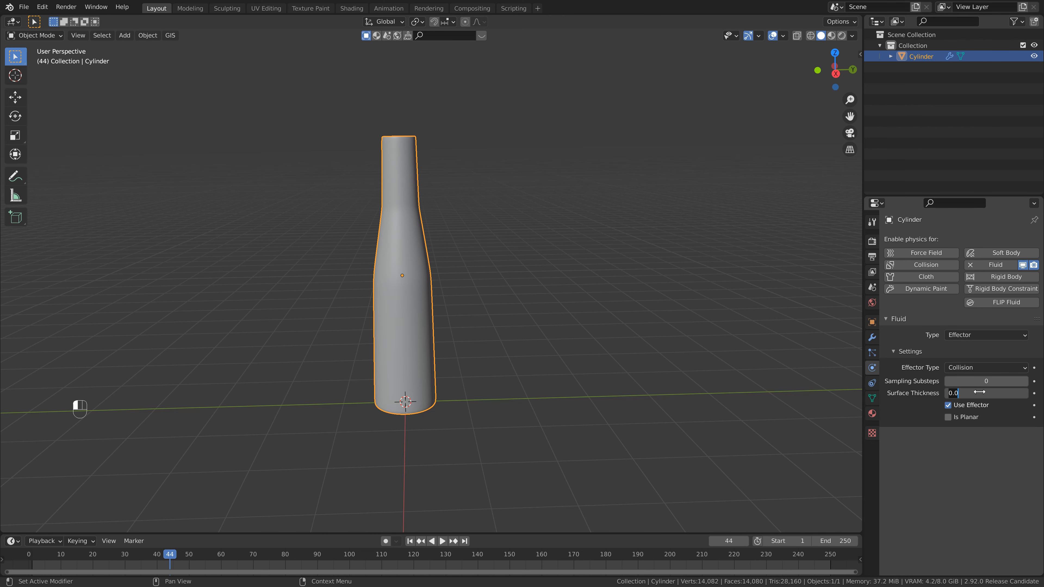
pyautogui.write('0.2')
pyautogui.press('Return')
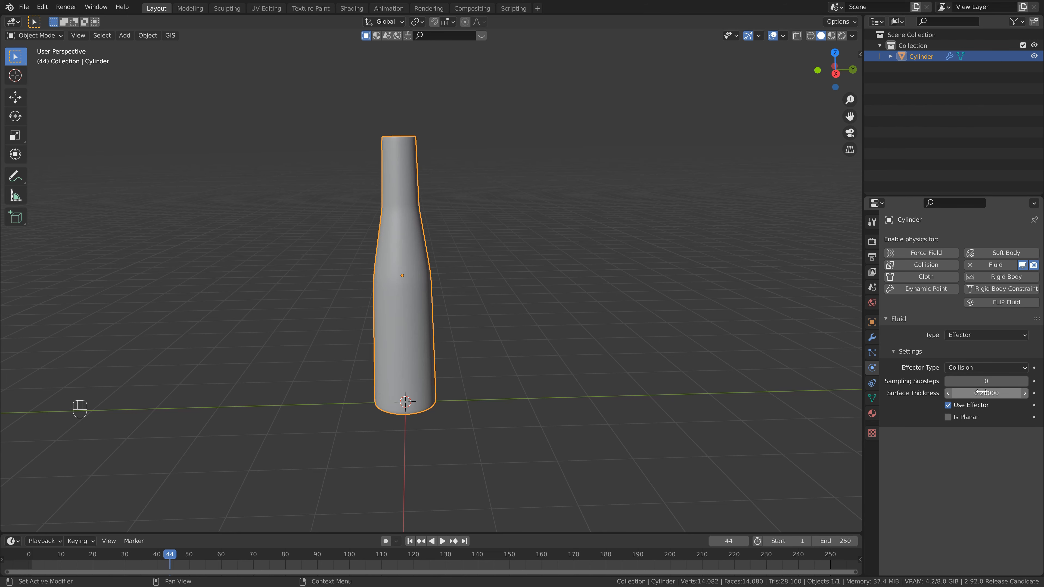
# - Save the file with the bottle's effector settings
pyautogui.moveTo(455, 154); pyautogui.dragTo(454, 171, button='middle')
pyautogui.scroll(2, 434, 106)
pyautogui.keyDown('shift'); pyautogui.moveTo(434, 106); pyautogui.dragTo(452, 175, button='middle'); pyautogui.keyUp('shift')
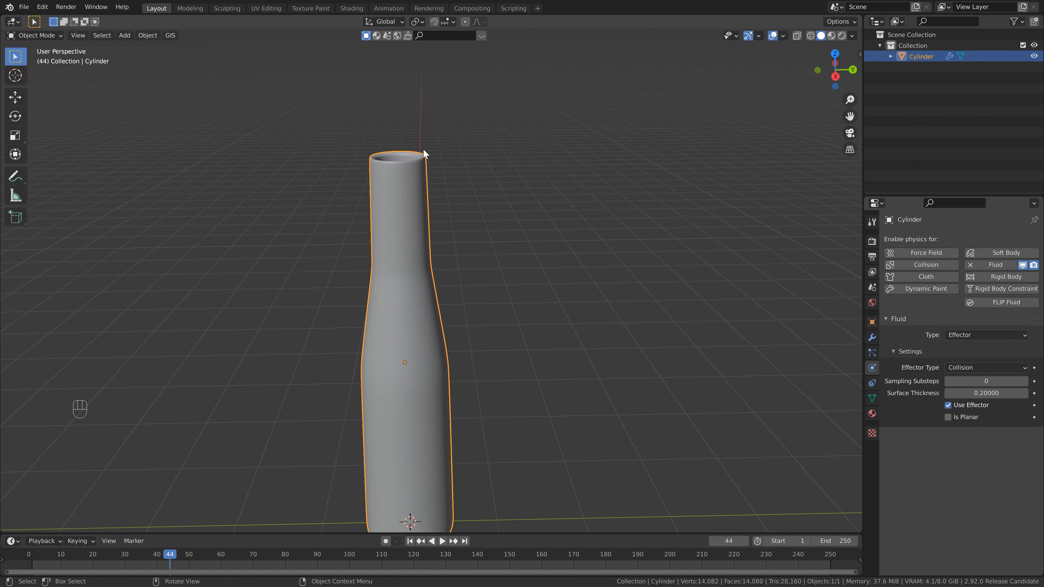
pyautogui.scroll(-1, 436, 208)
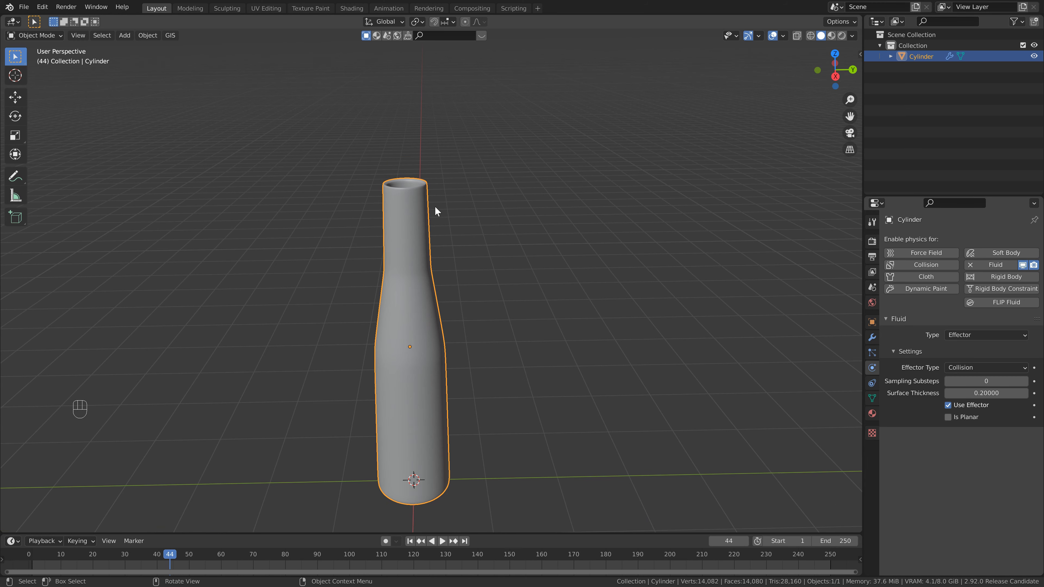
pyautogui.moveTo(334, 226); pyautogui.dragTo(448, 223, button='middle')
pyautogui.hotkey('ctrl', 's')
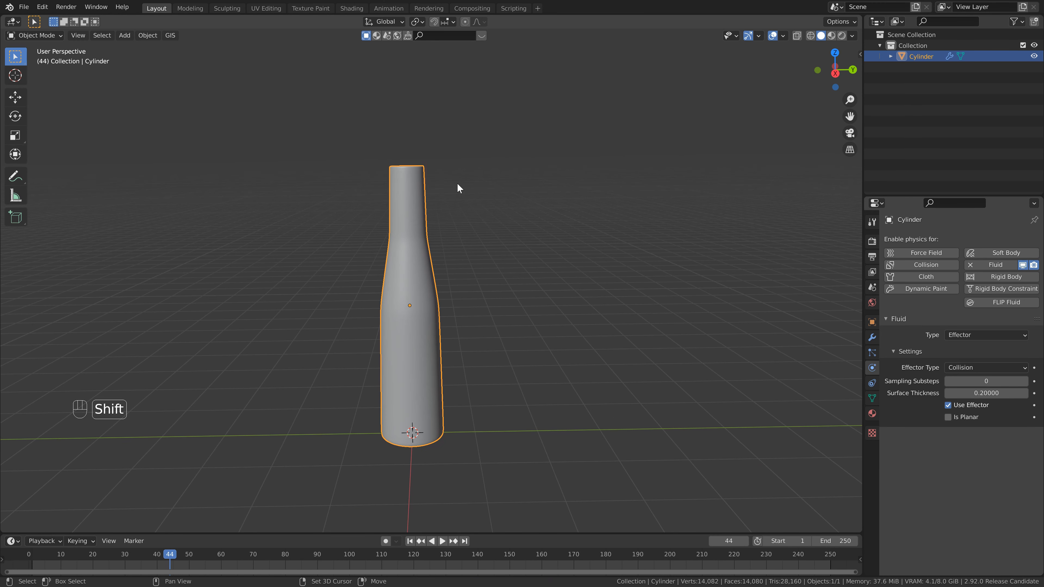
# - Add an ico sphere at the bottle's base and scale it to 0.15
pyautogui.hotkey('shift', 'a')
pyautogui.moveTo(458, 184)
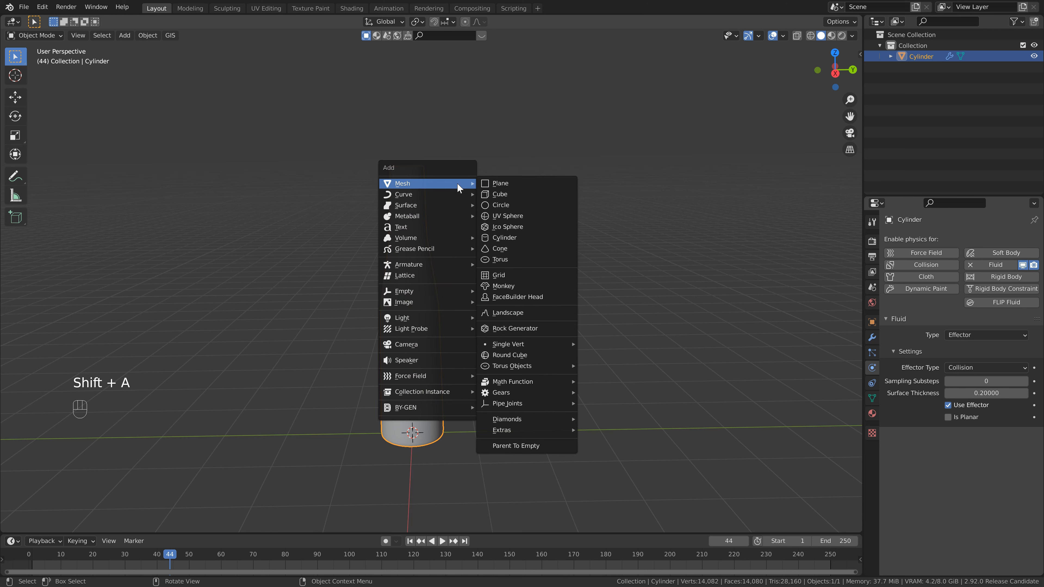
pyautogui.click(509, 229)
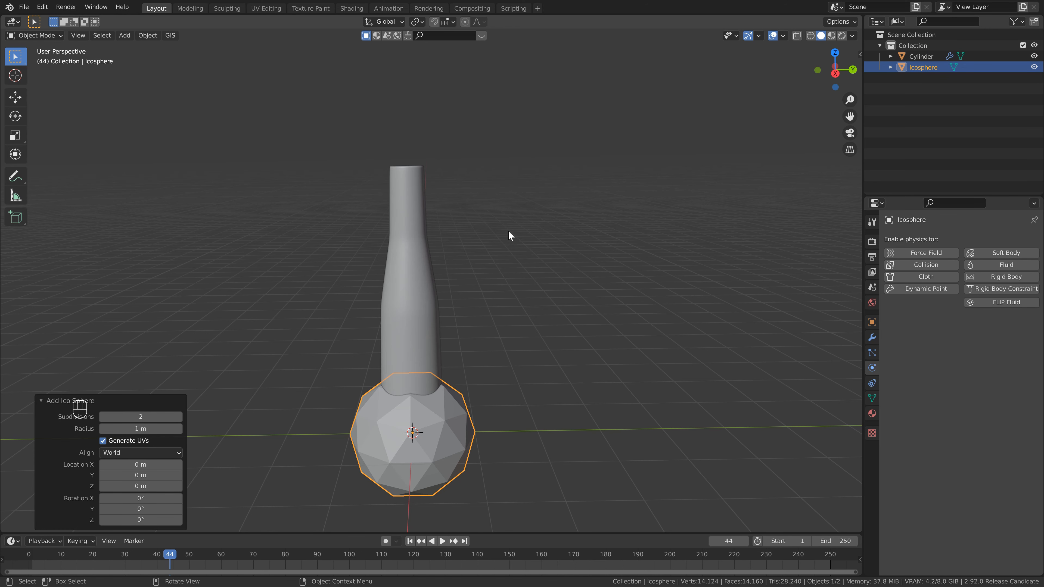
pyautogui.hotkey('ctrl', 'z')
pyautogui.press('s')
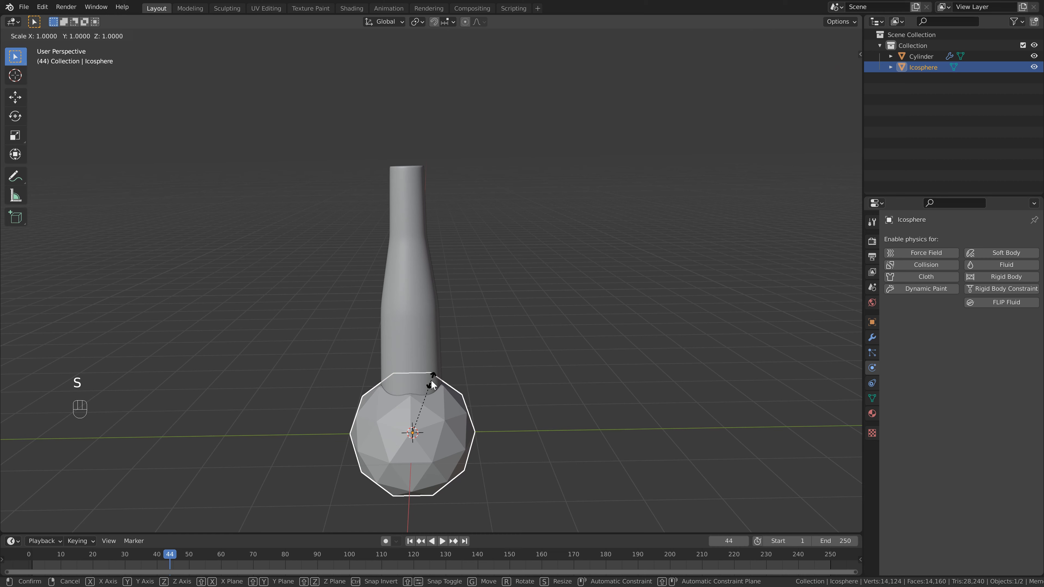
pyautogui.press('.')
pyautogui.write('15')
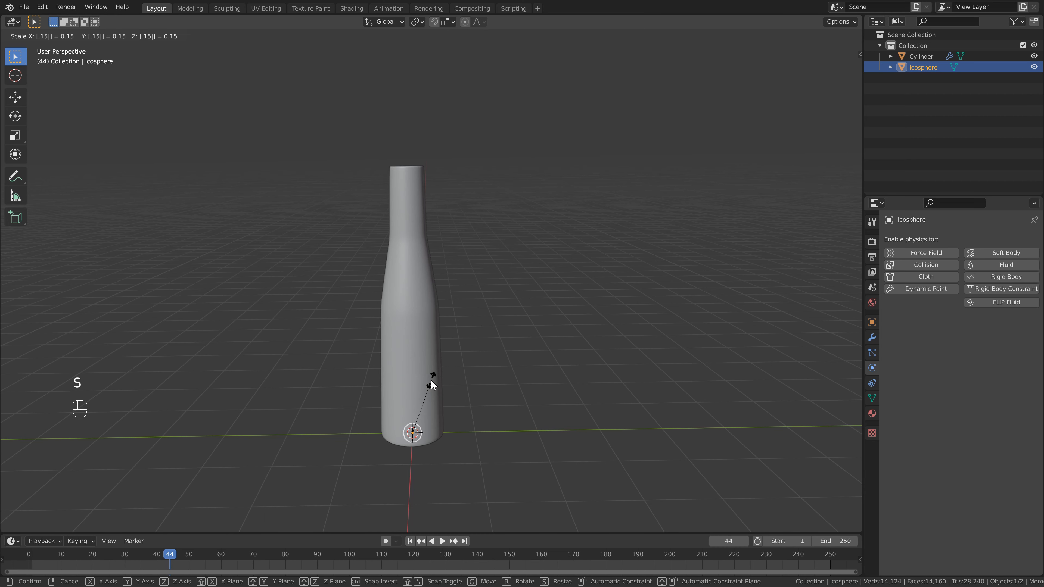
pyautogui.press('Return')
# - Move the small ico sphere up about 4.08 m along Z into the opening of the bottle's neck
pyautogui.press('g')
pyautogui.press('z')
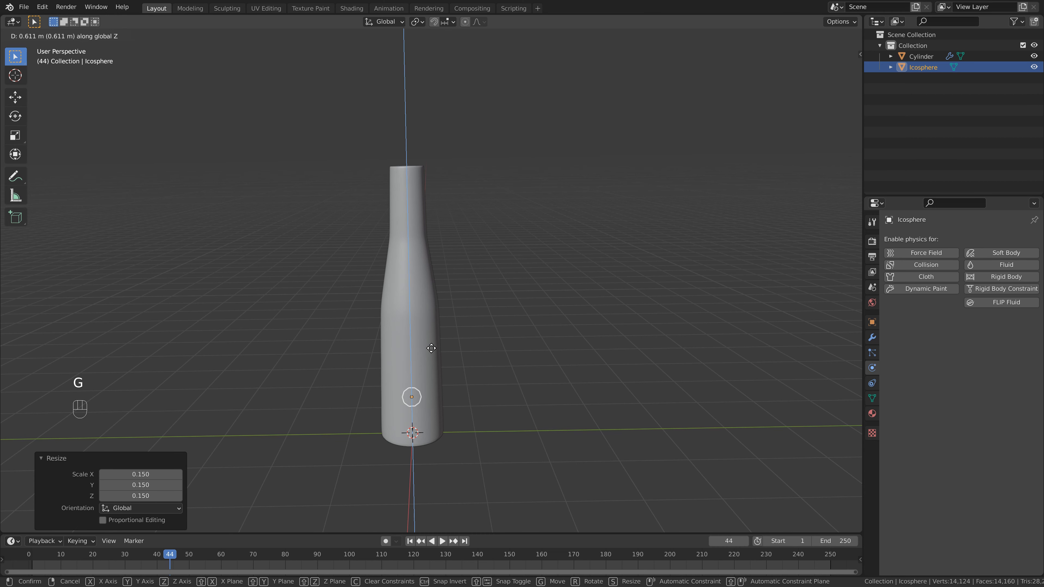
pyautogui.click(424, 121)
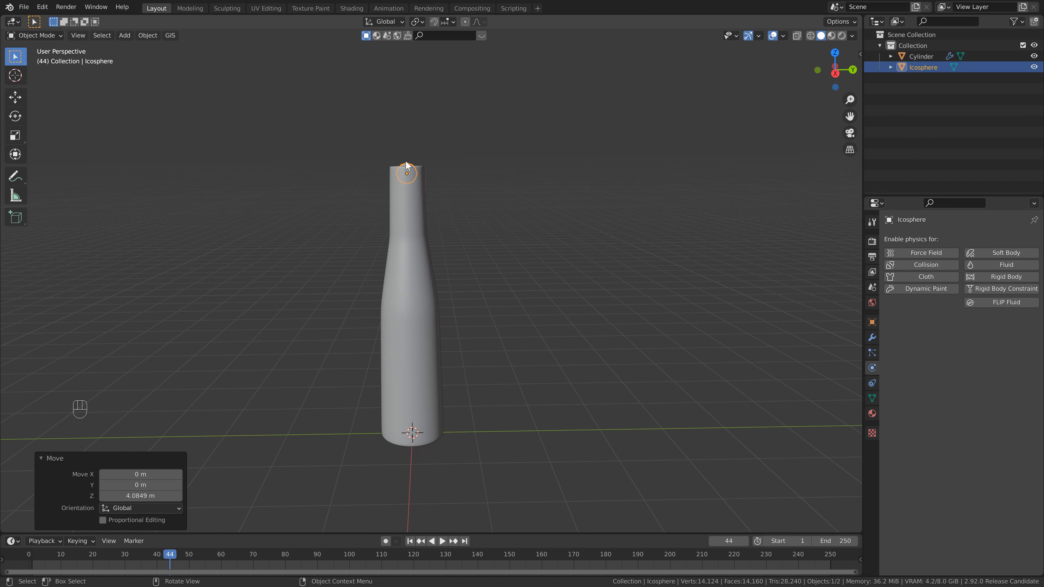
# - Rename the cylinder object as Bottle and the ico sphere as Emitter
pyautogui.doubleClick(922, 56)
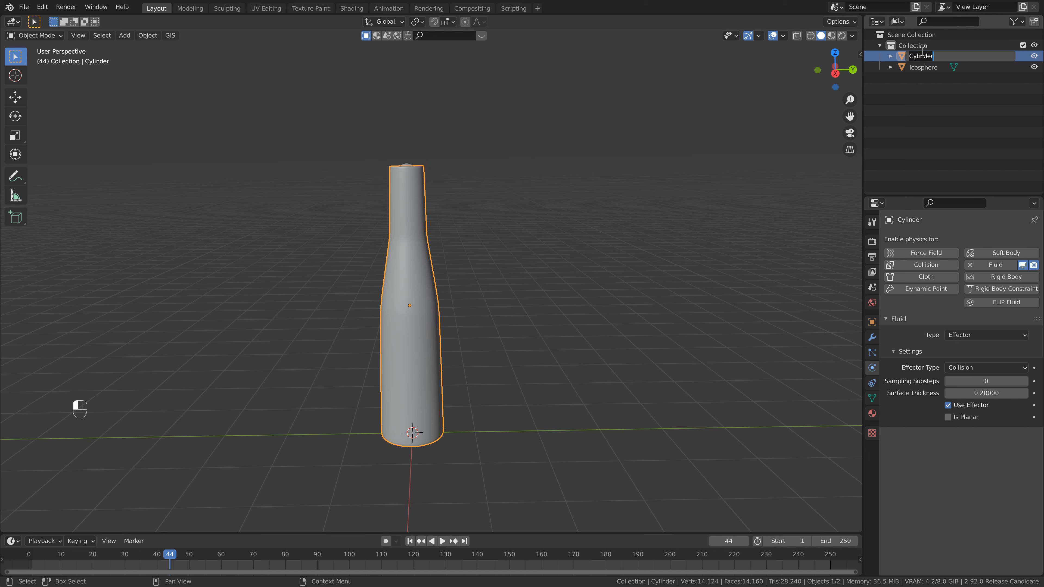
pyautogui.write('Bottle')
pyautogui.press('Return')
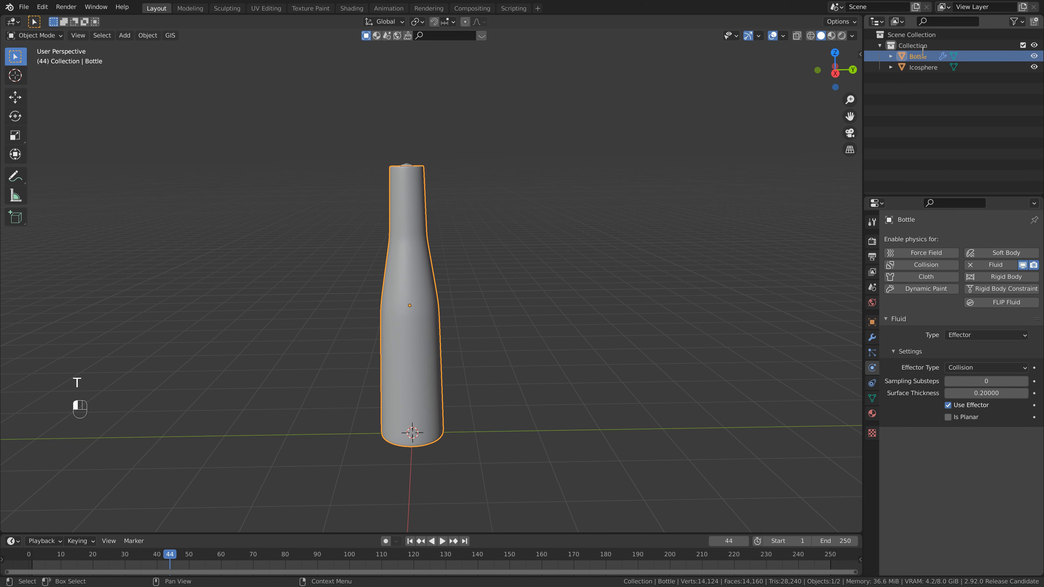
pyautogui.doubleClick(923, 66)
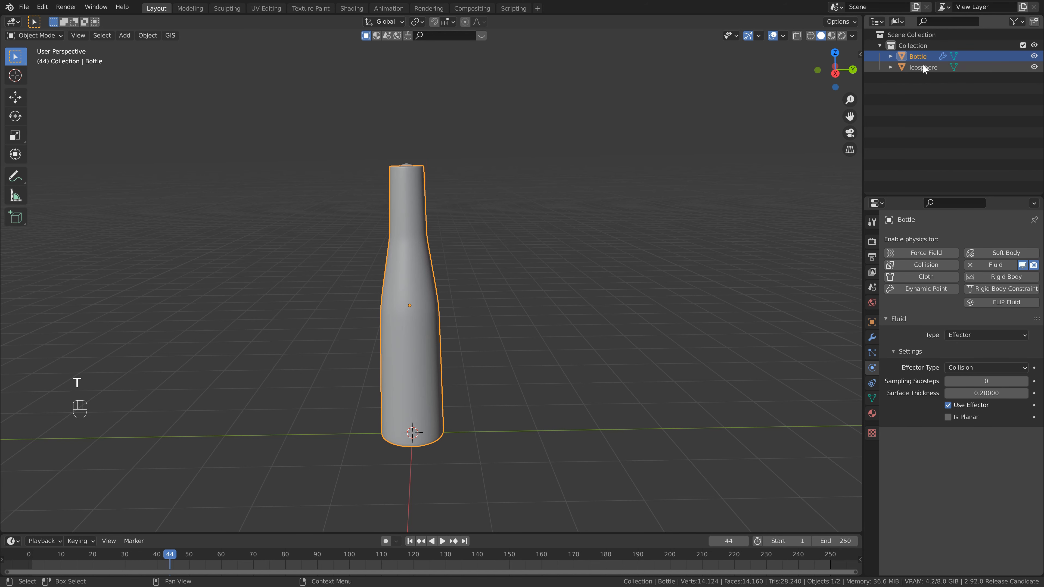
pyautogui.write('Emitter')
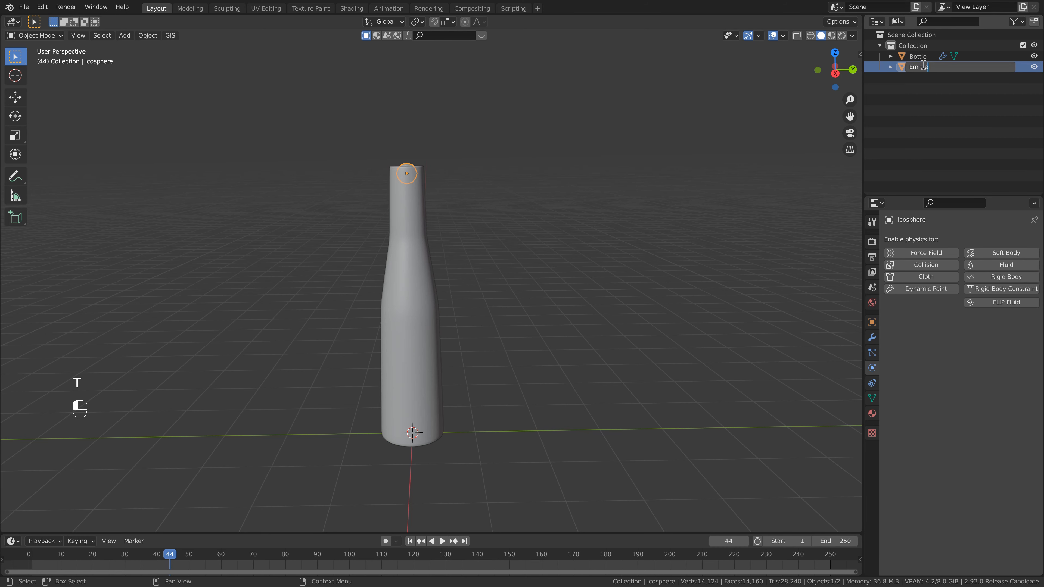
pyautogui.press('Return')
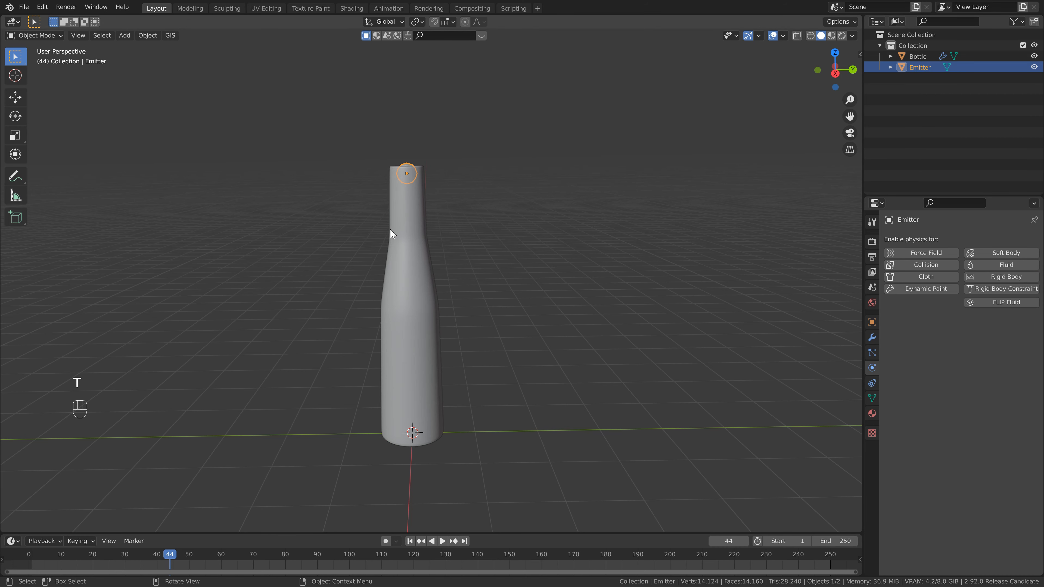
# - Enable Fluid physics on the Emitter with type Flow, flow type Liquid and flow behavior Inflow
pyautogui.moveTo(420, 233); pyautogui.dragTo(445, 226, button='middle')
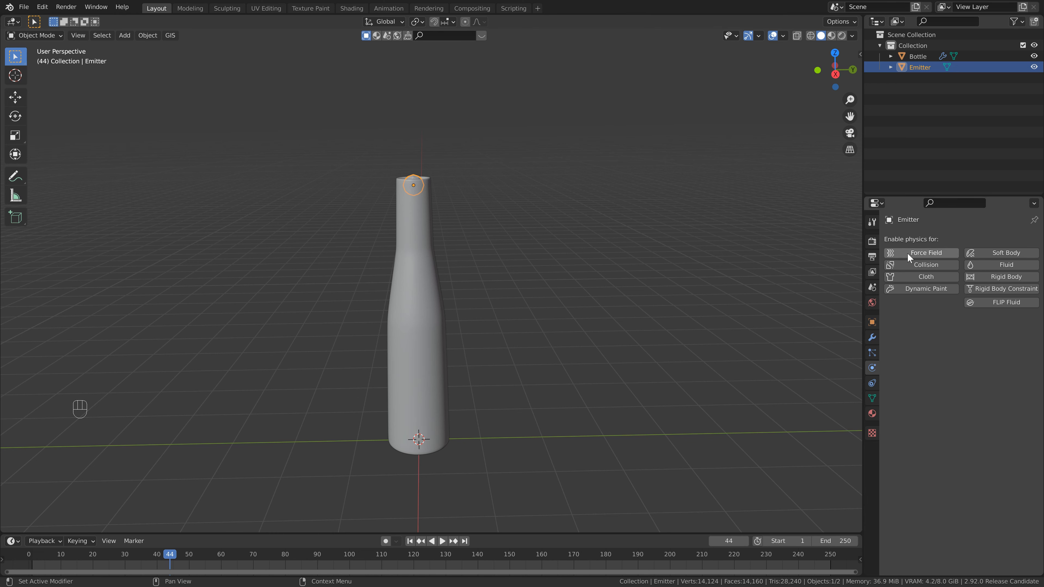
pyautogui.click(1009, 265)
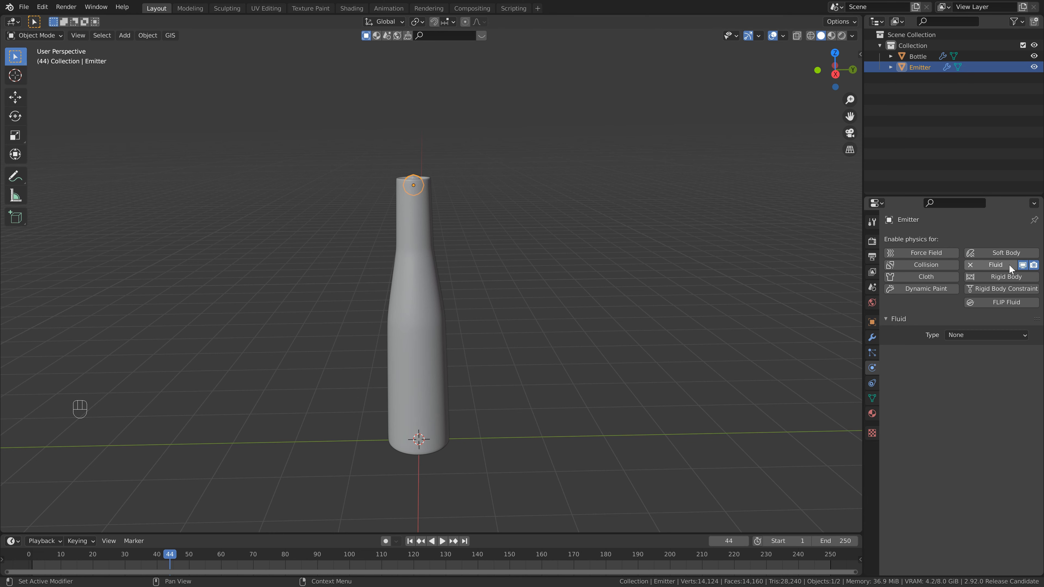
pyautogui.click(973, 334)
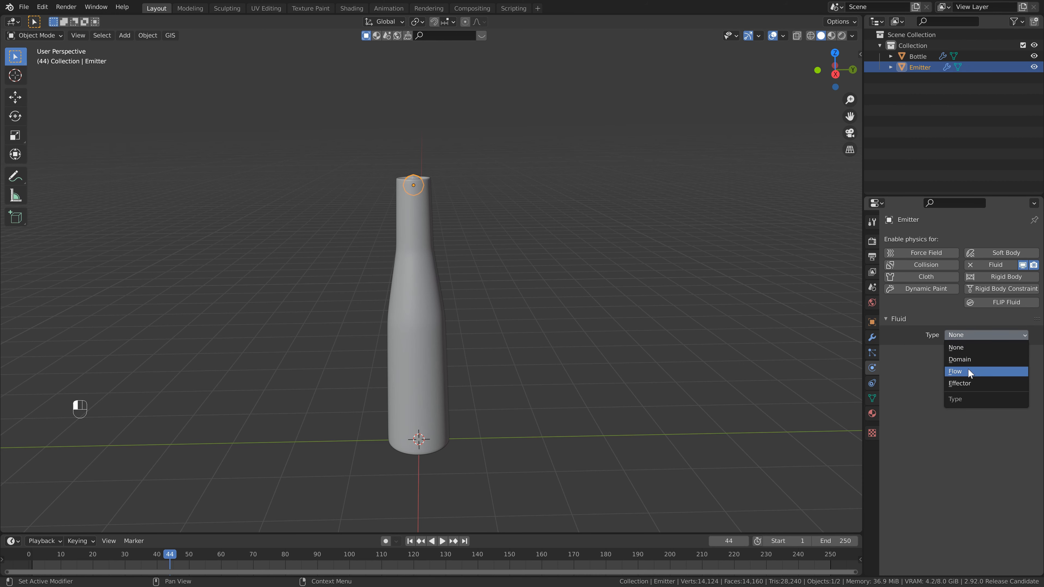
pyautogui.click(968, 370)
pyautogui.click(968, 368)
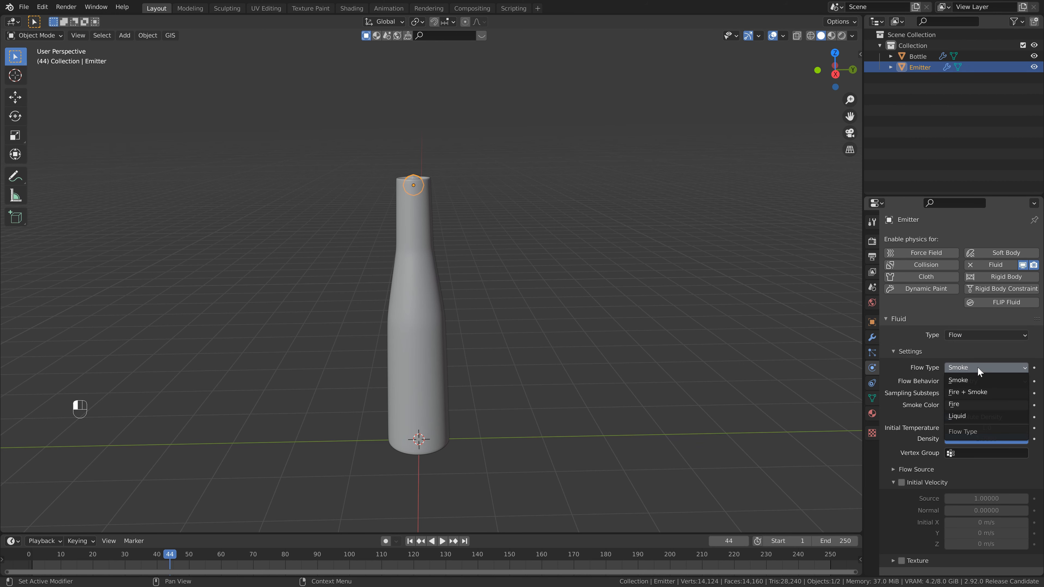
pyautogui.click(962, 417)
pyautogui.click(969, 381)
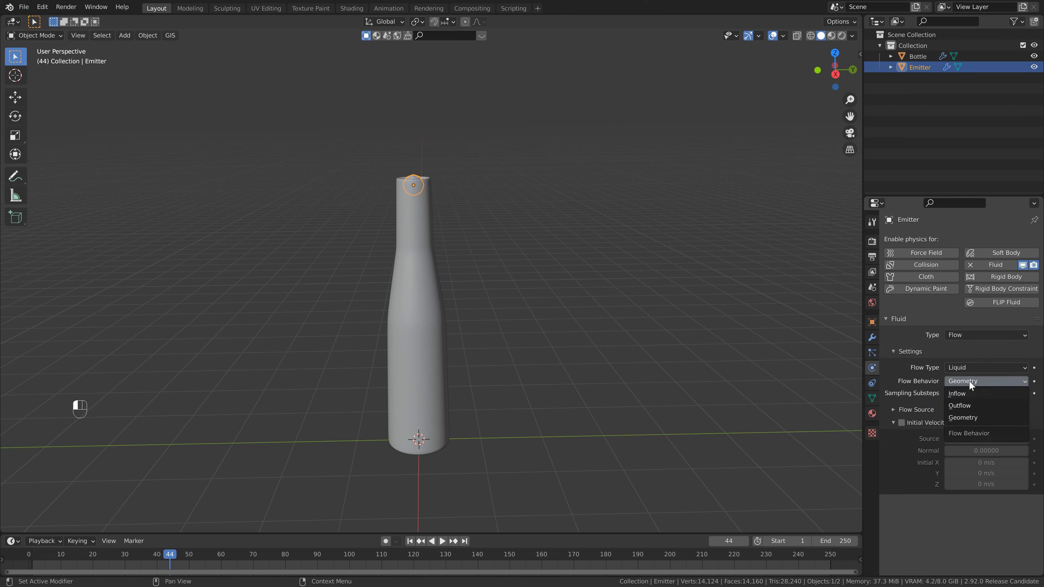
pyautogui.click(945, 382)
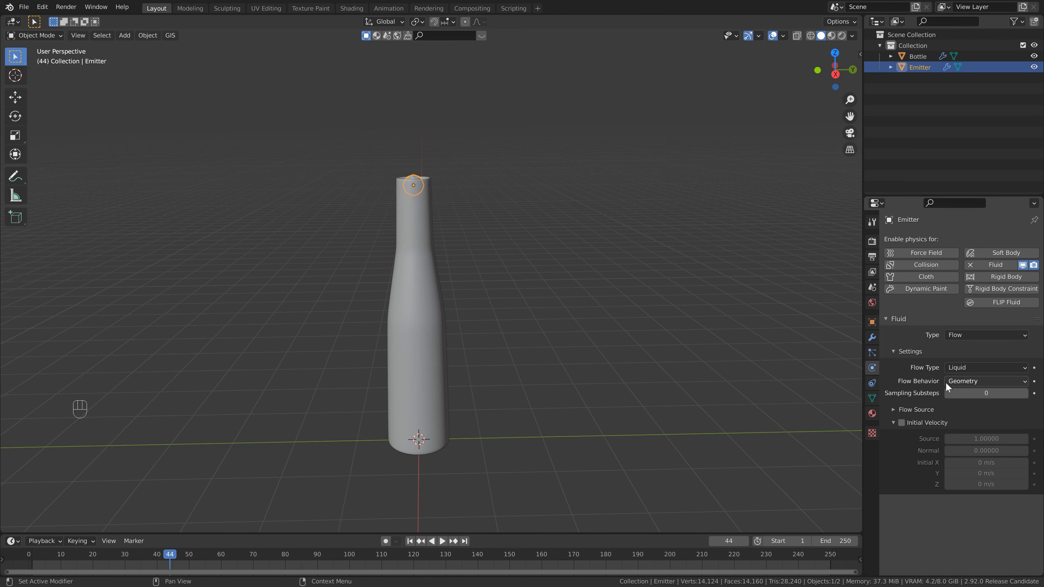
pyautogui.click(970, 381)
pyautogui.click(964, 394)
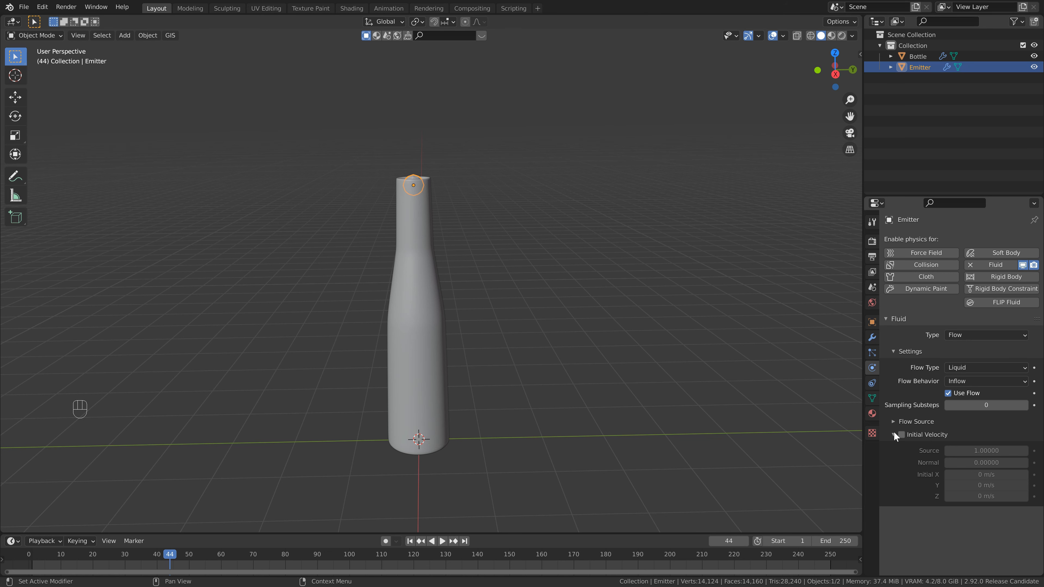
# - Enable initial velocity for the Emitter's flow and set its Z velocity to 5 m/s
pyautogui.click(902, 435)
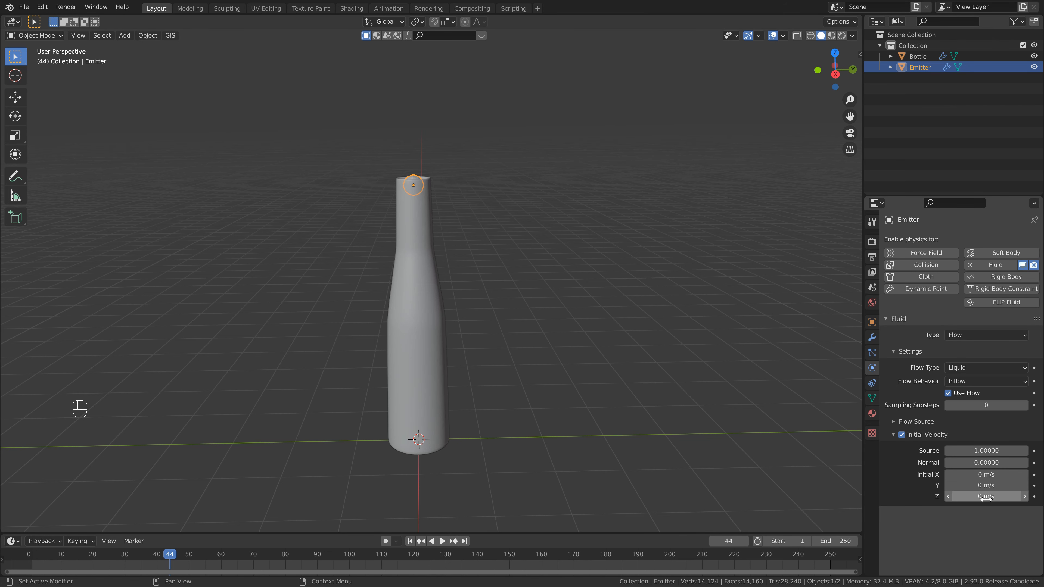
pyautogui.click(995, 497)
pyautogui.write('5')
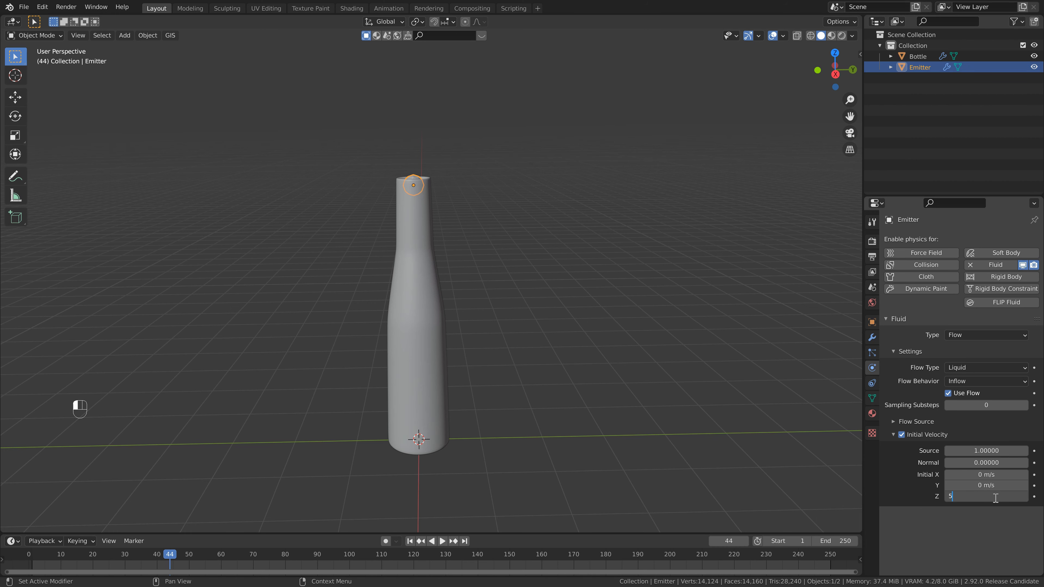
pyautogui.press('Return')
# - Add a 2 m cube and move it up 3 m along Z around the bottle
pyautogui.moveTo(409, 247); pyautogui.dragTo(443, 160, button='middle')
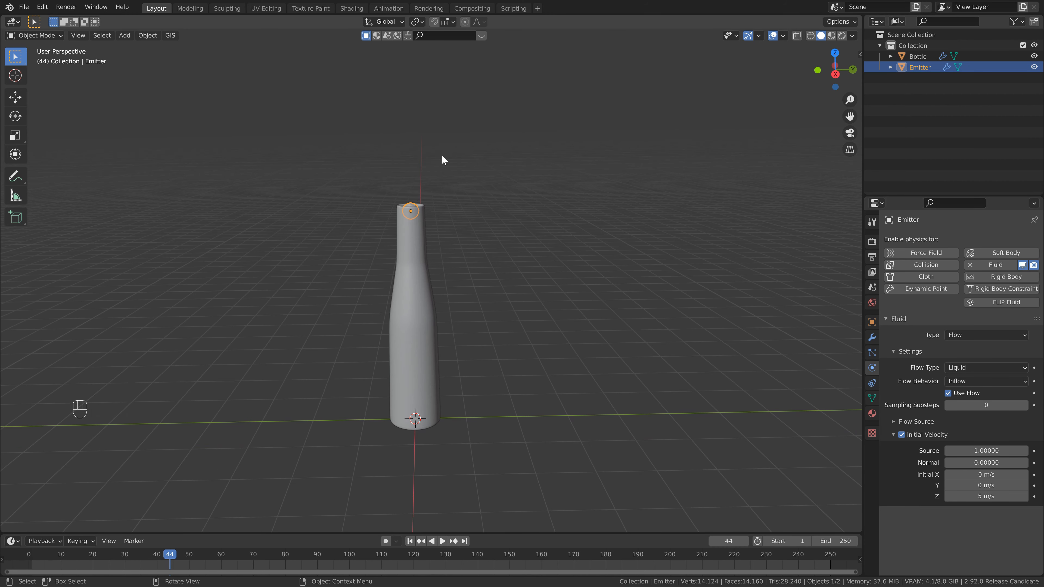
pyautogui.moveTo(466, 243); pyautogui.dragTo(469, 242, button='middle')
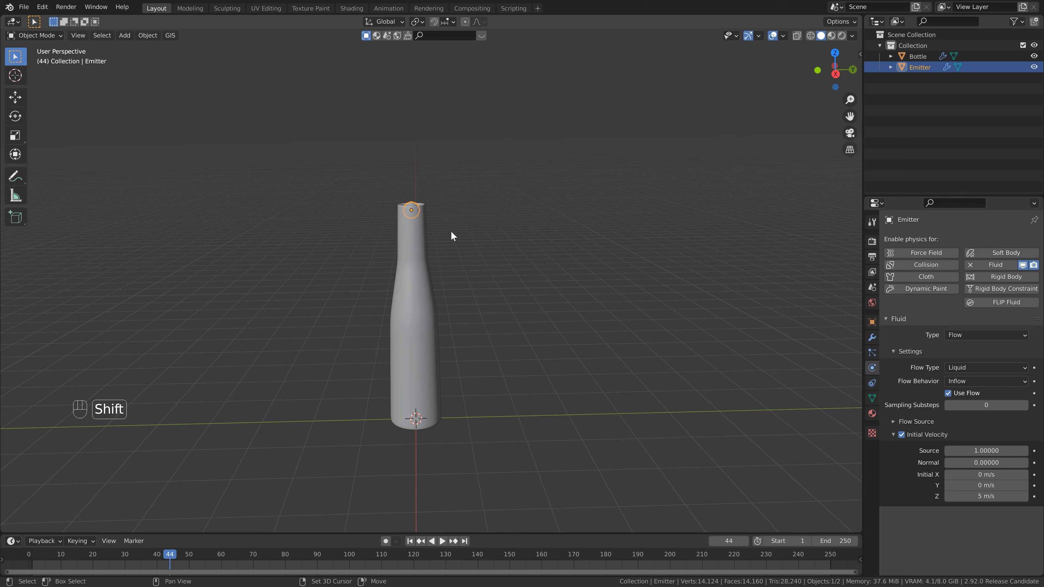
pyautogui.hotkey('shift', 'a')
pyautogui.moveTo(452, 232)
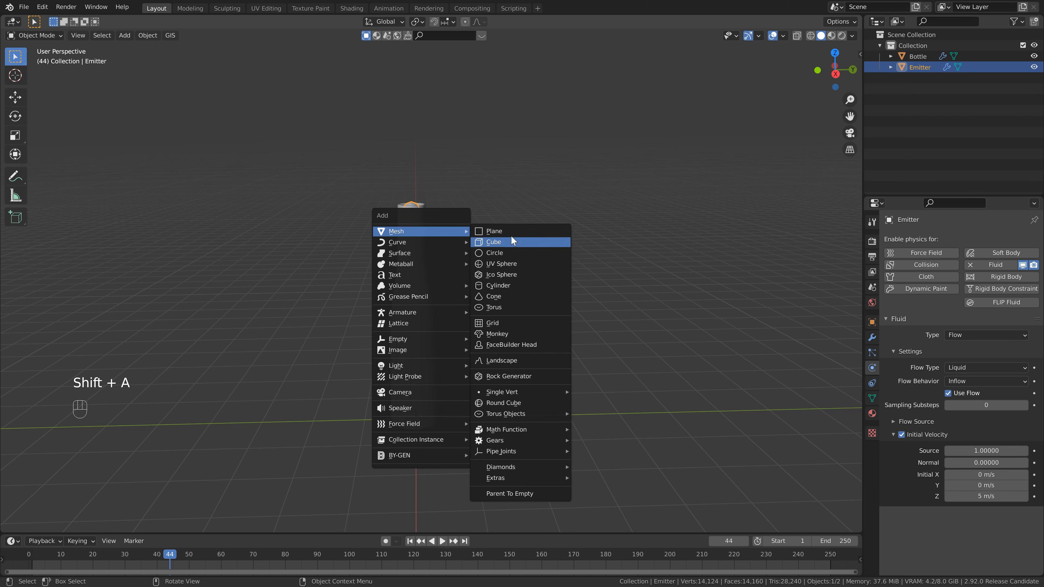
pyautogui.click(507, 241)
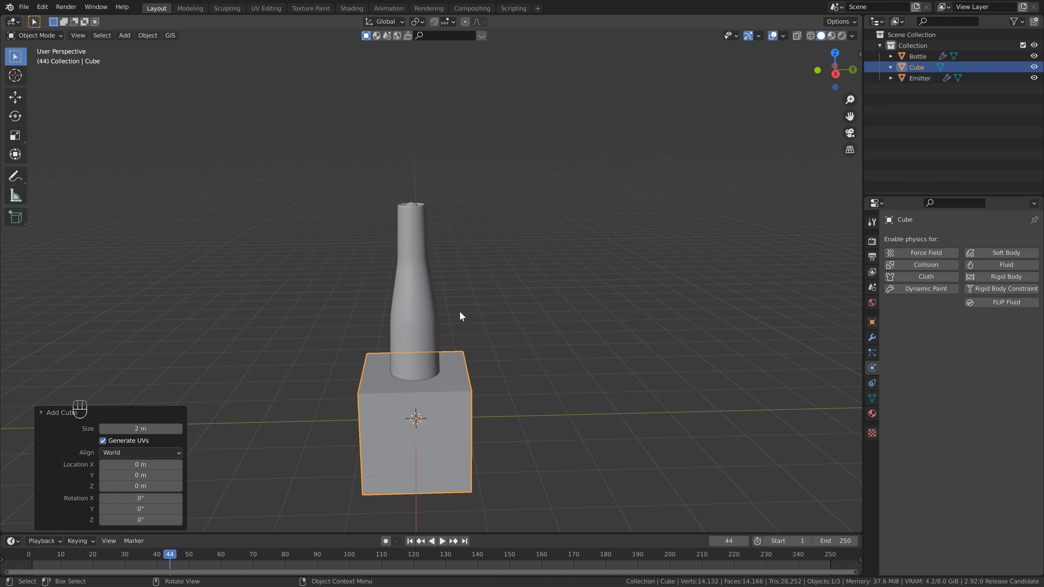
pyautogui.press('g')
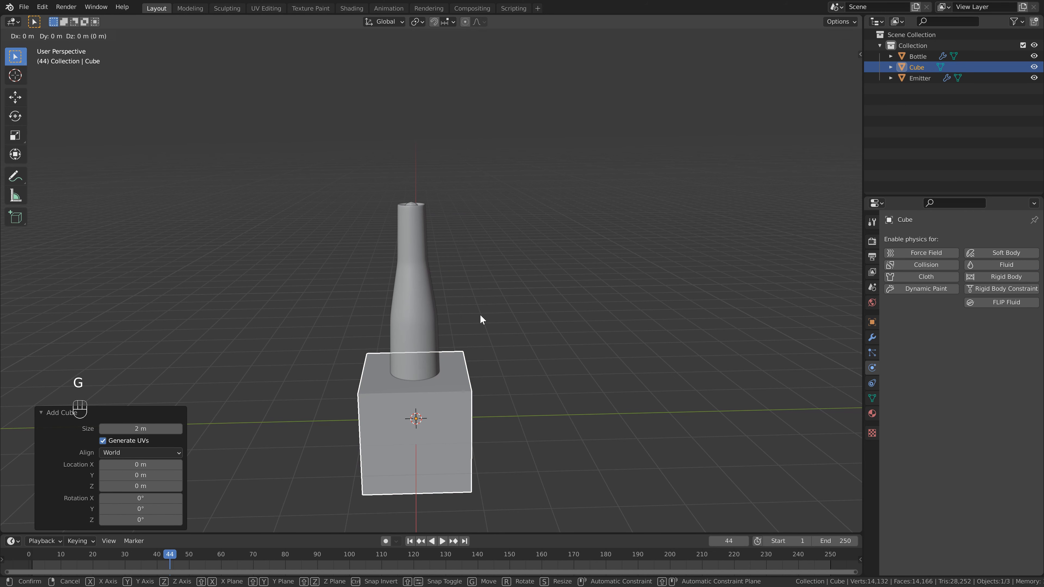
pyautogui.press('z')
pyautogui.press('3')
pyautogui.click(479, 314)
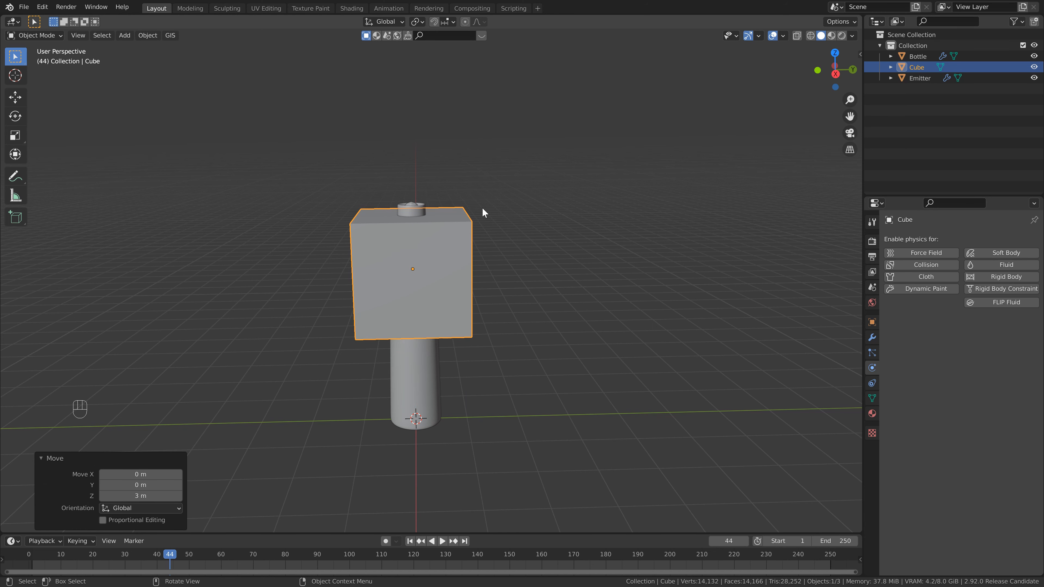
# - Scale the cube by 3.5 so it encloses the whole bottle and turn on X-ray display to see inside it
pyautogui.press('s')
pyautogui.write('3.')
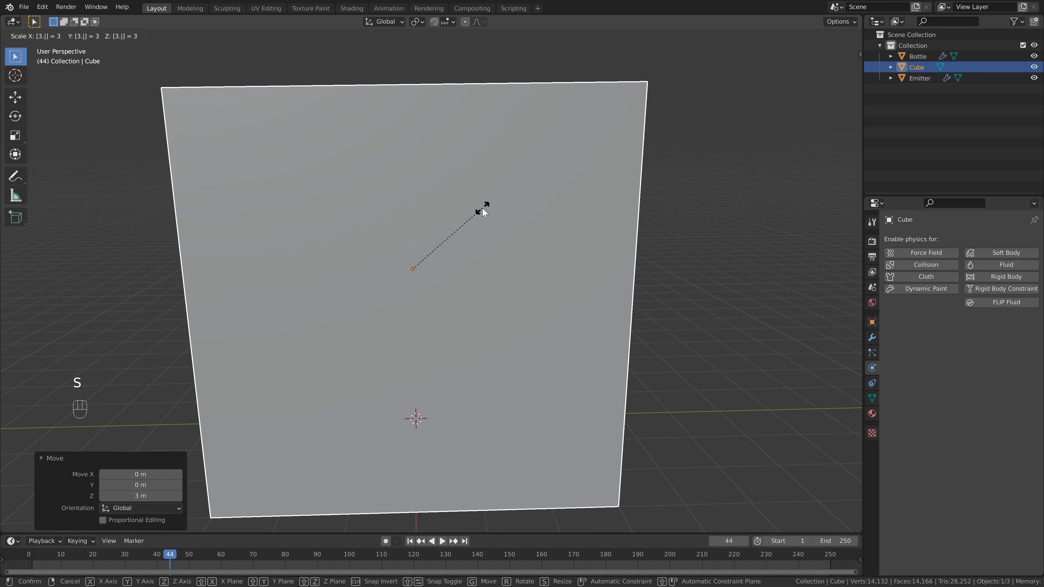
pyautogui.write('5')
pyautogui.press('Return')
pyautogui.scroll(-3, 473, 212)
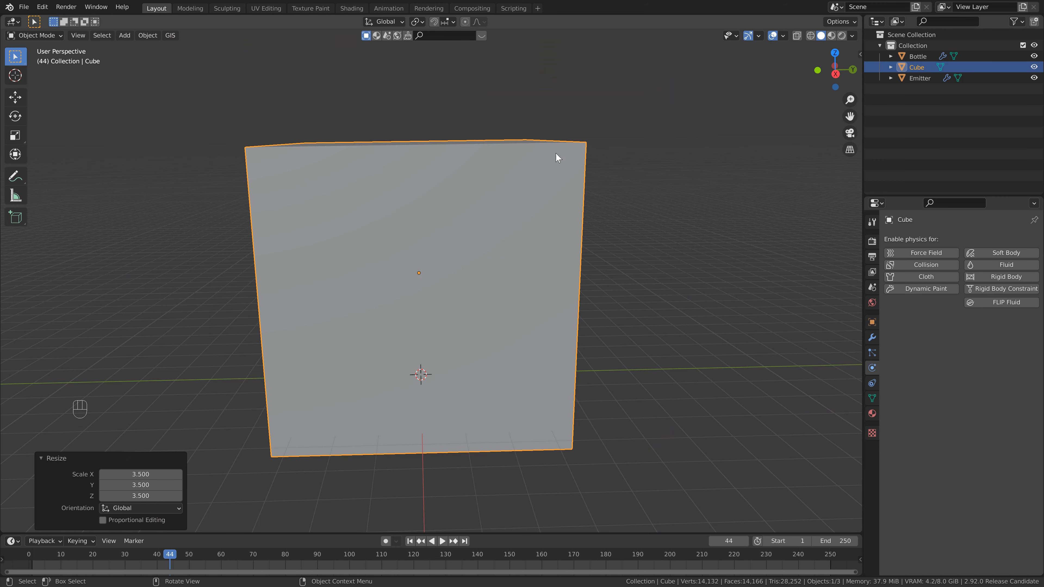
pyautogui.click(796, 38)
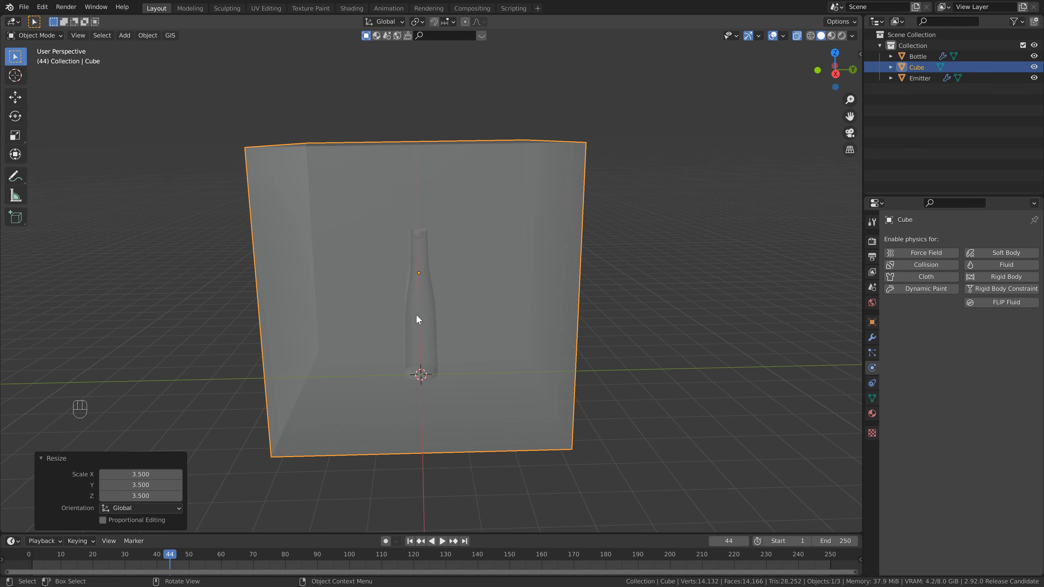
pyautogui.moveTo(416, 315); pyautogui.dragTo(418, 288, button='middle')
pyautogui.scroll(1, 419, 287)
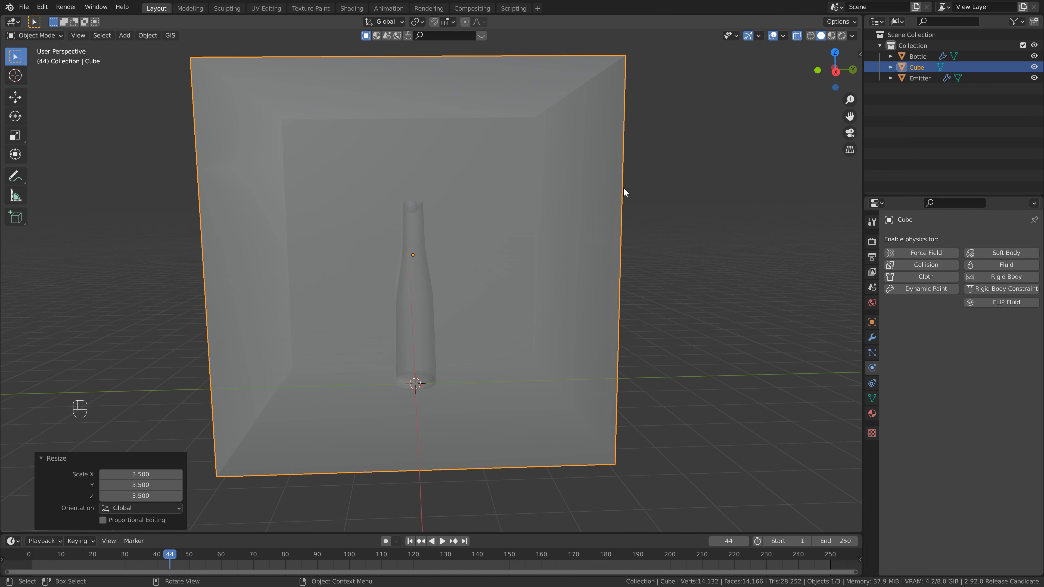
# - Enable Fluid physics on the cube with type Domain and domain type Liquid
pyautogui.click(994, 267)
pyautogui.click(979, 335)
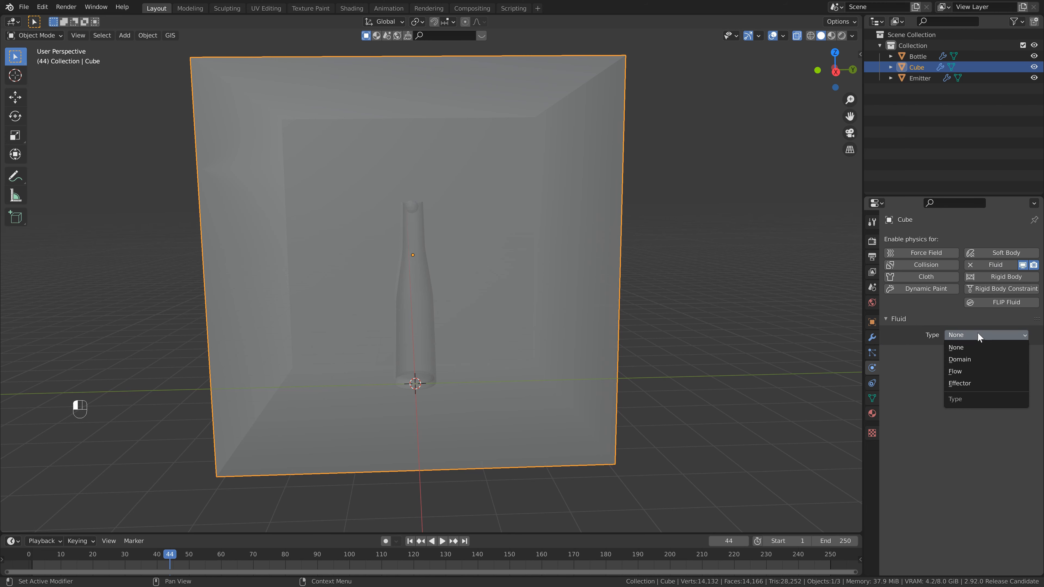
pyautogui.click(968, 359)
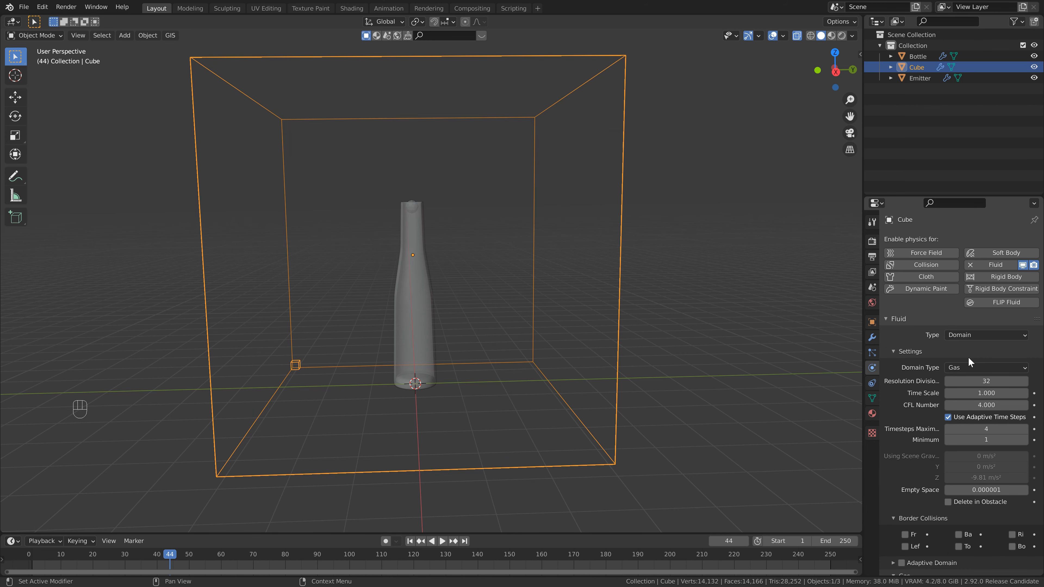
pyautogui.scroll(-1, 969, 358)
pyautogui.click(969, 357)
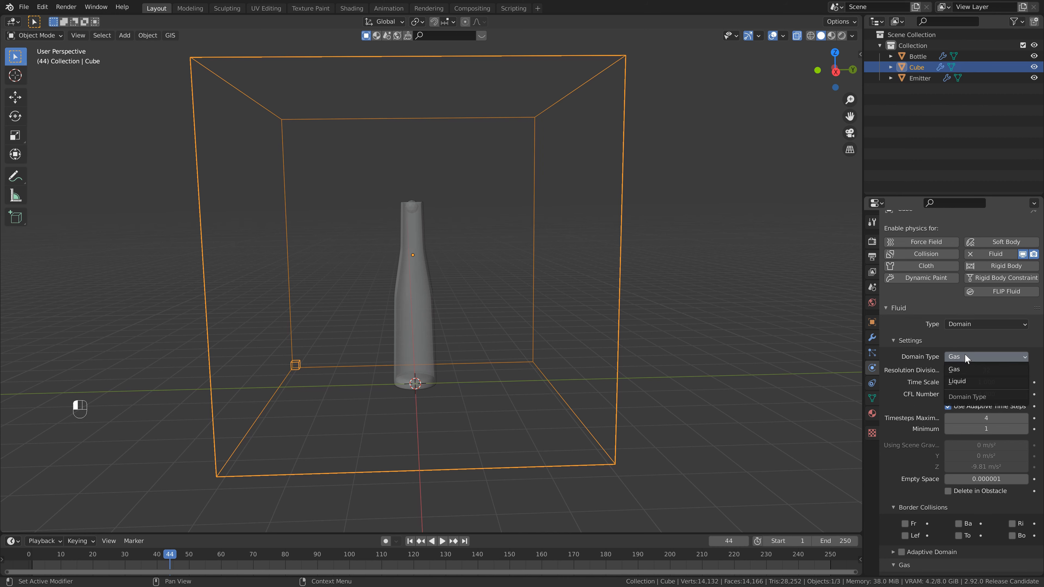
pyautogui.click(962, 381)
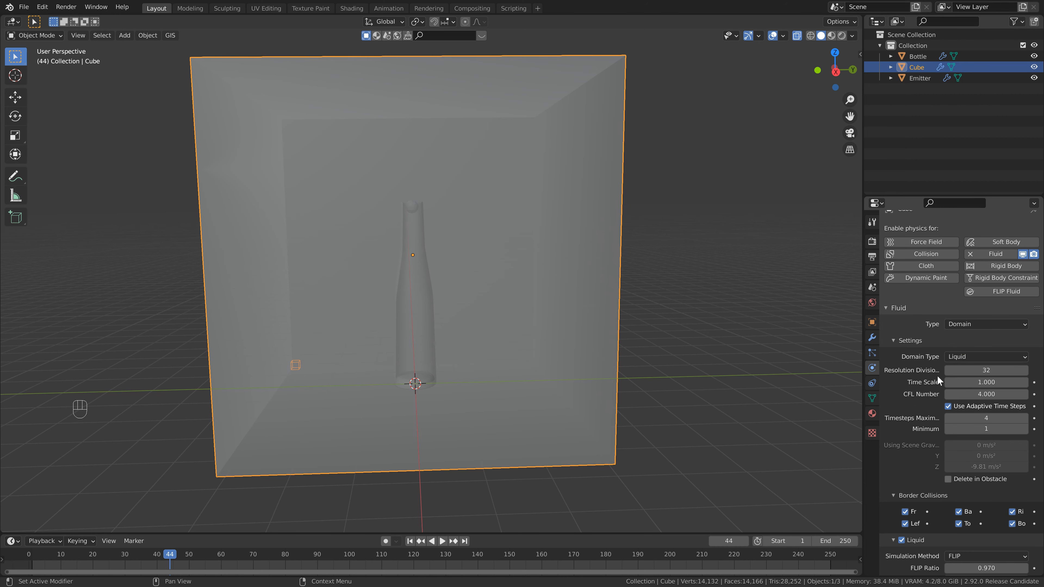
# - Set the domain's resolution divisions to 64 and its time scale to 0.5
pyautogui.click(972, 371)
pyautogui.write('64')
pyautogui.press('Return')
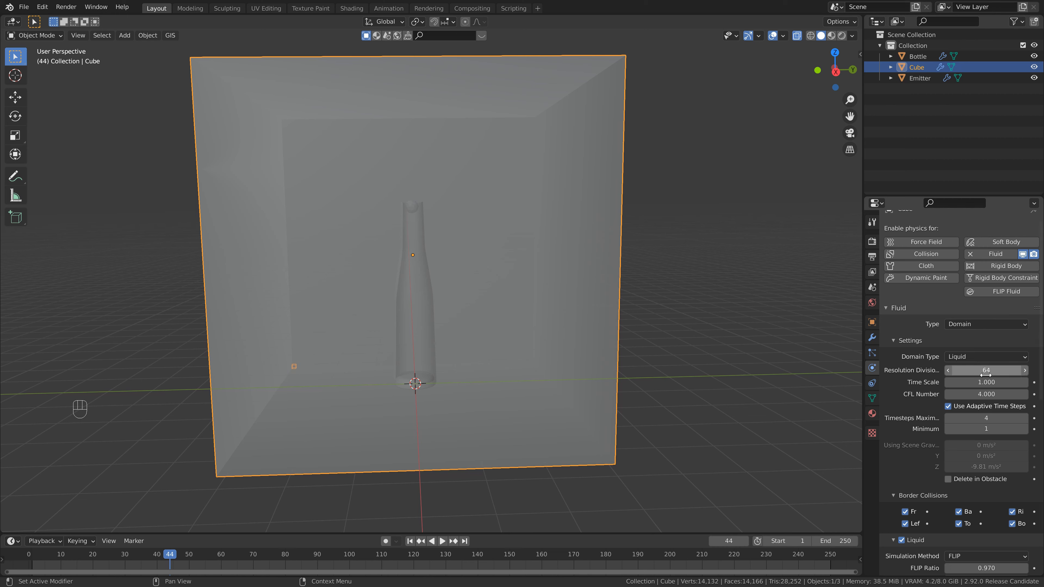
pyautogui.scroll(-1, 941, 377)
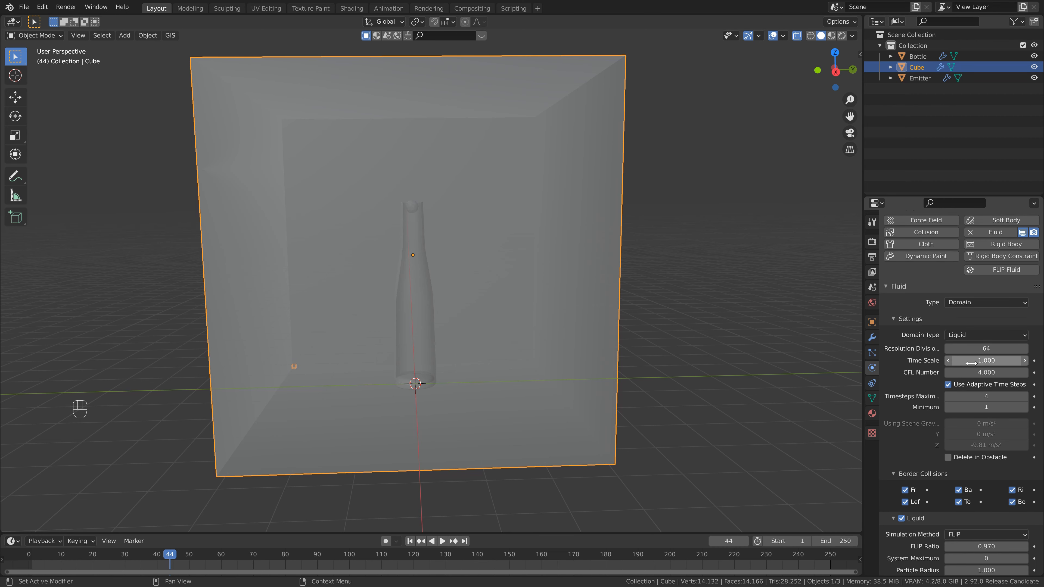
pyautogui.click(973, 361)
pyautogui.write('.5')
pyautogui.press('Return')
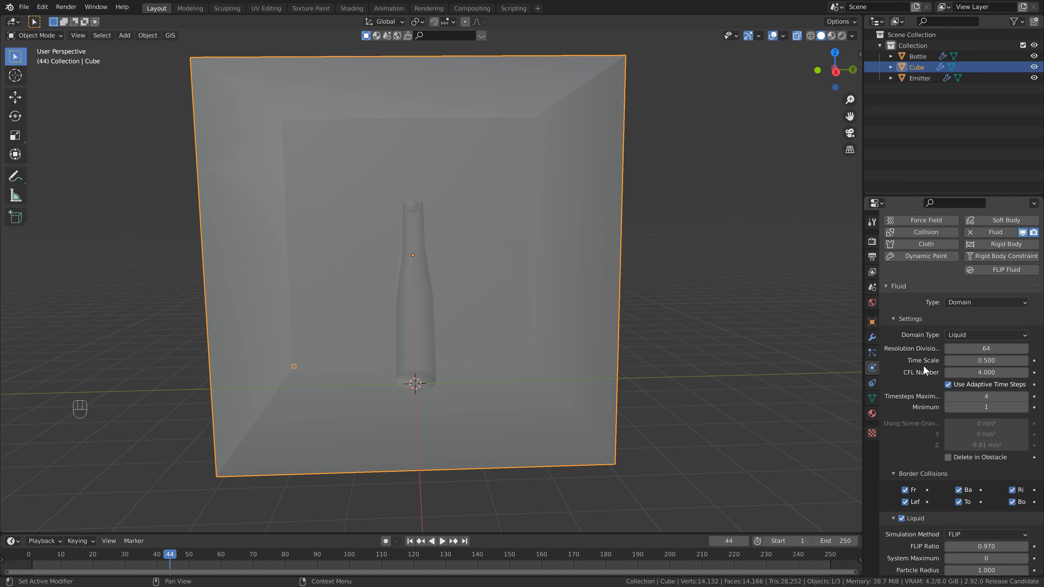
# - Set the liquid's simulation method to APIC and enable Diffusion for the domain
pyautogui.scroll(-10, 924, 366)
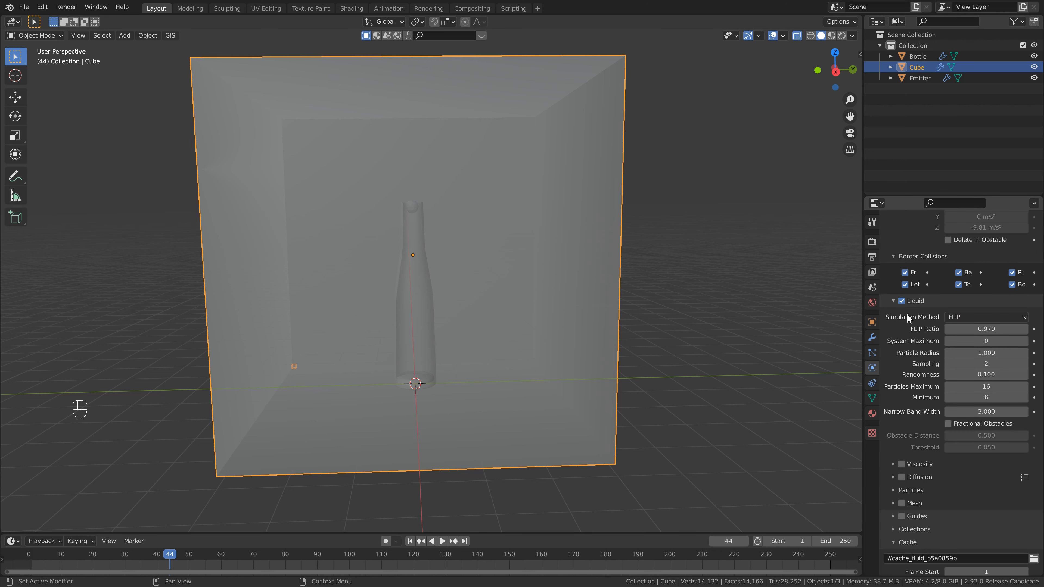
pyautogui.click(962, 317)
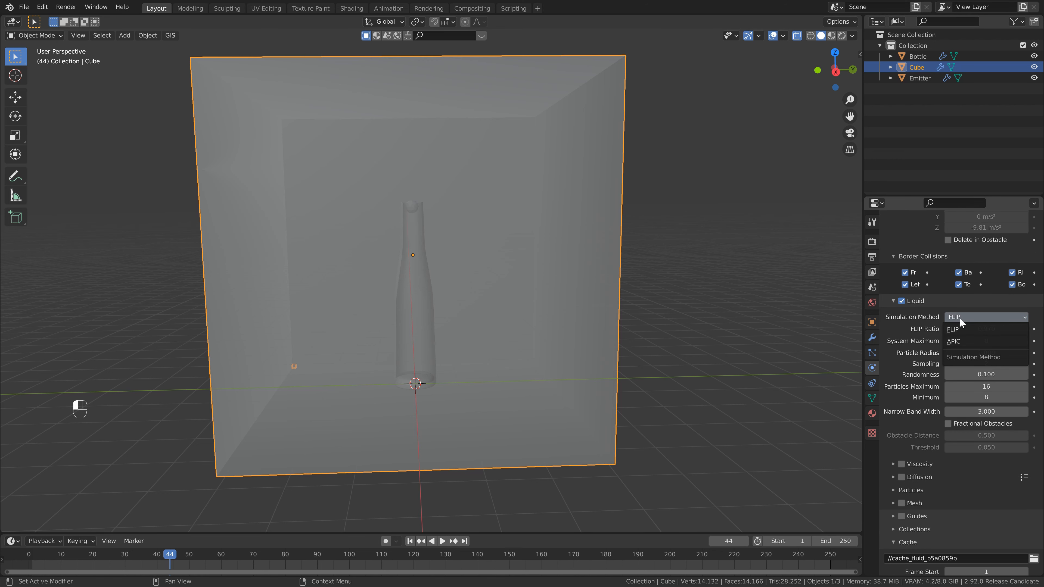
pyautogui.click(958, 342)
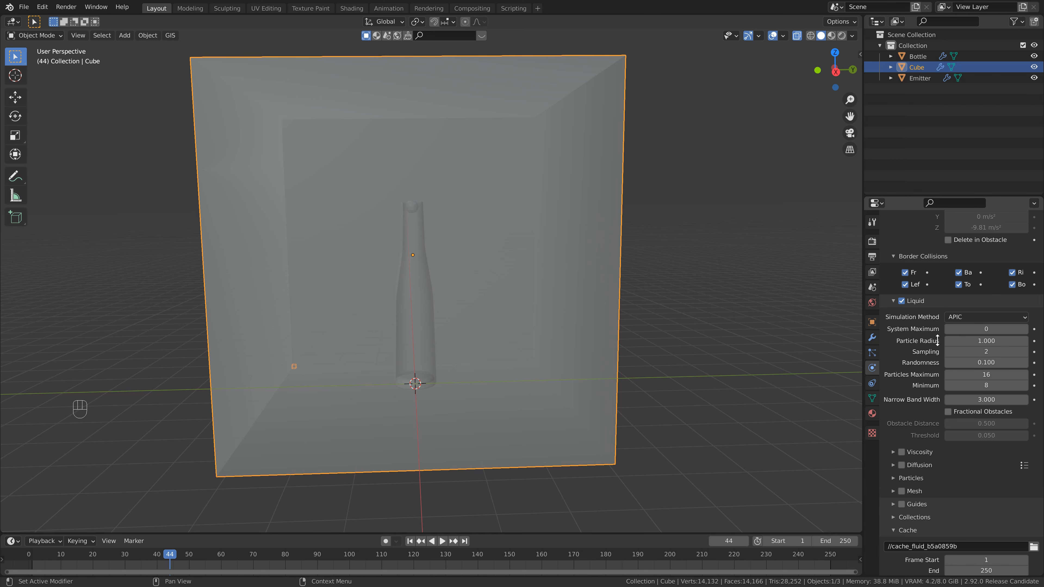
pyautogui.scroll(-4, 902, 335)
pyautogui.scroll(-2, 902, 335)
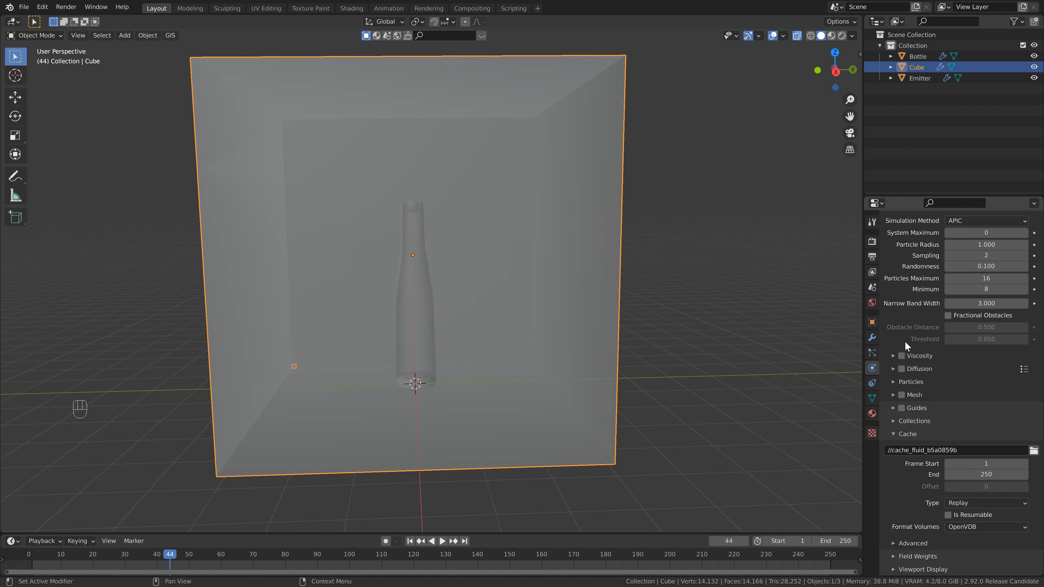
pyautogui.click(894, 368)
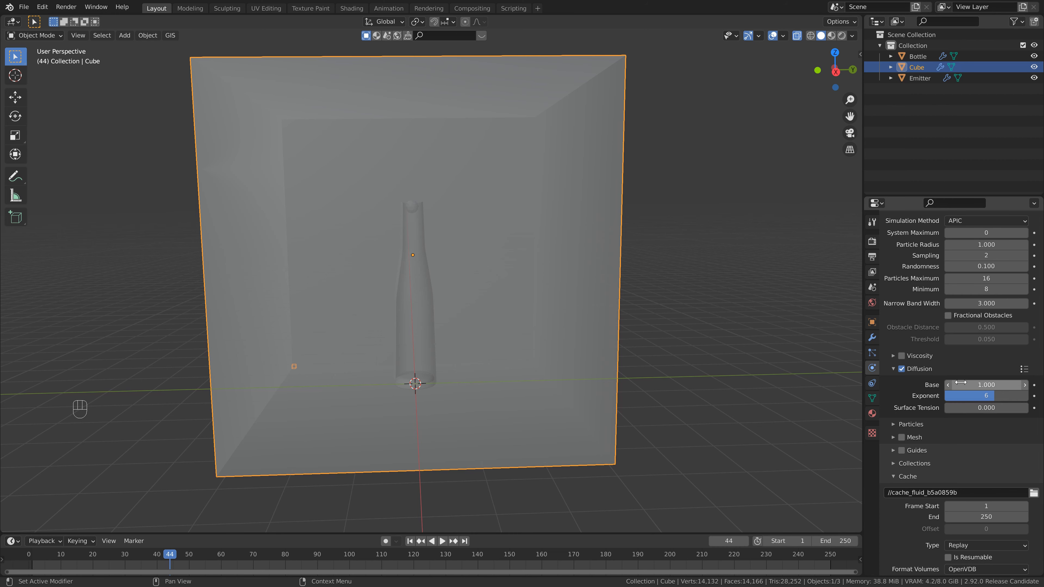
# - Enable Mesh generation for the liquid domain and set its upres factor to 3
pyautogui.scroll(-2, 921, 409)
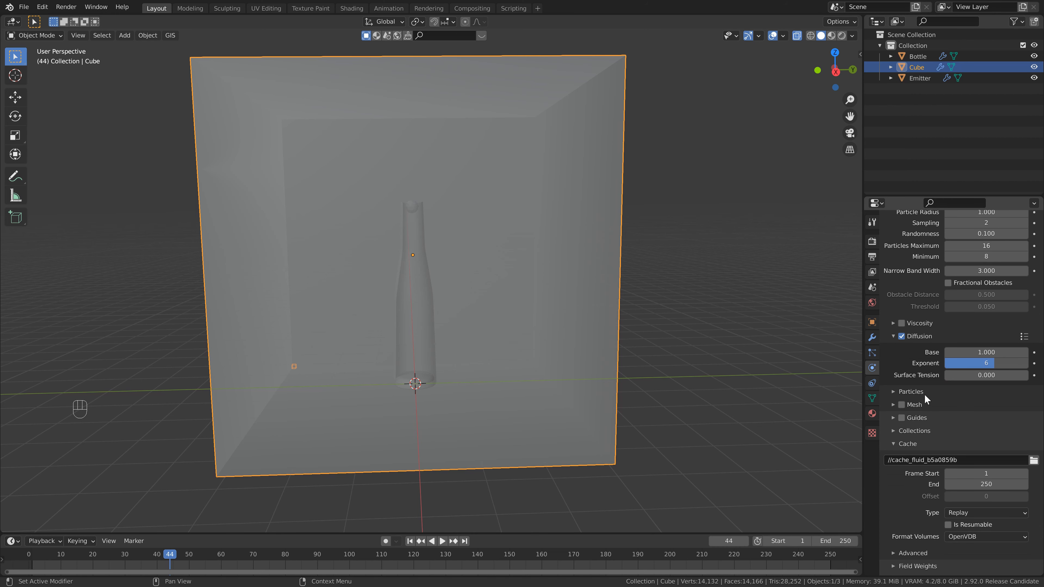
pyautogui.click(902, 405)
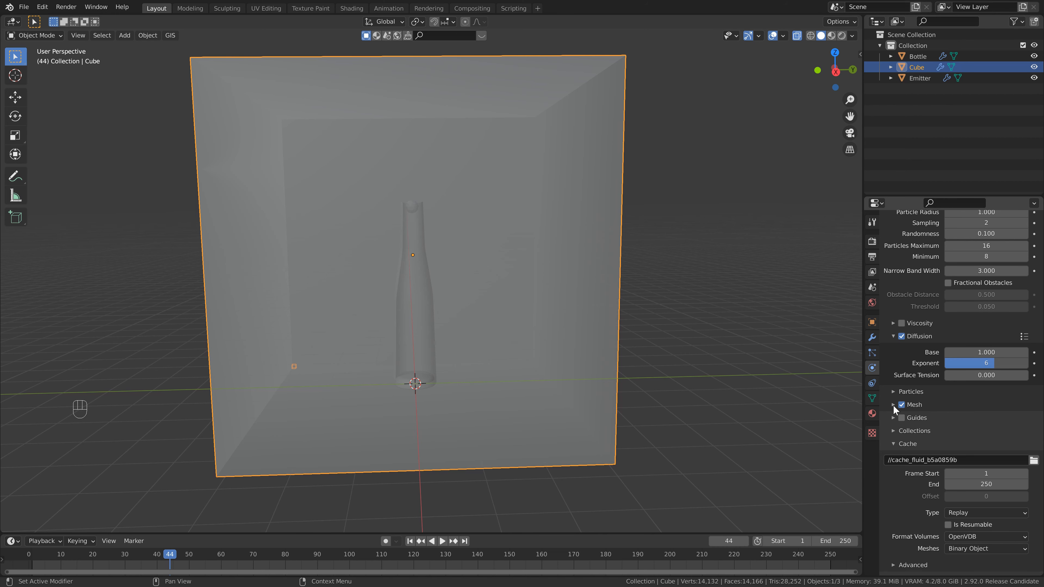
pyautogui.click(893, 404)
pyautogui.scroll(-1, 904, 412)
pyautogui.scroll(-2, 928, 371)
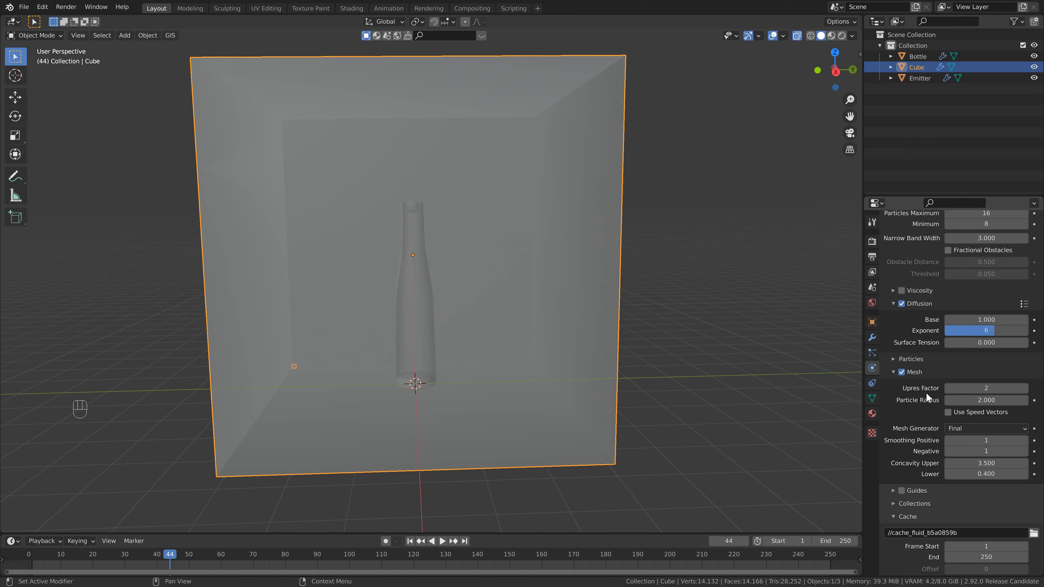
pyautogui.click(1023, 390)
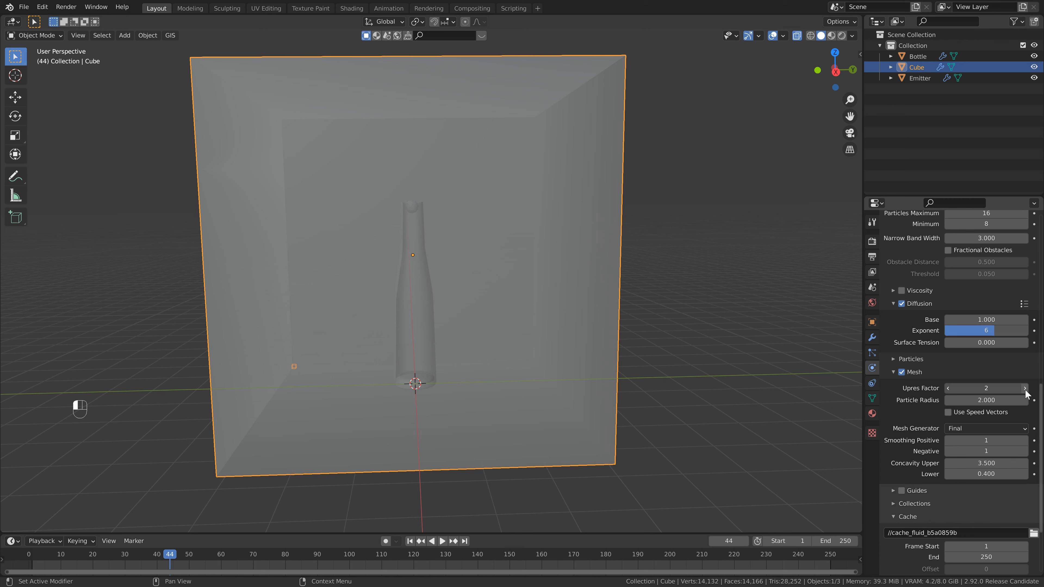
# - Split the properties editor into two stacked areas and bring the domain's cache settings into view in the lower one
pyautogui.scroll(-8, 905, 405)
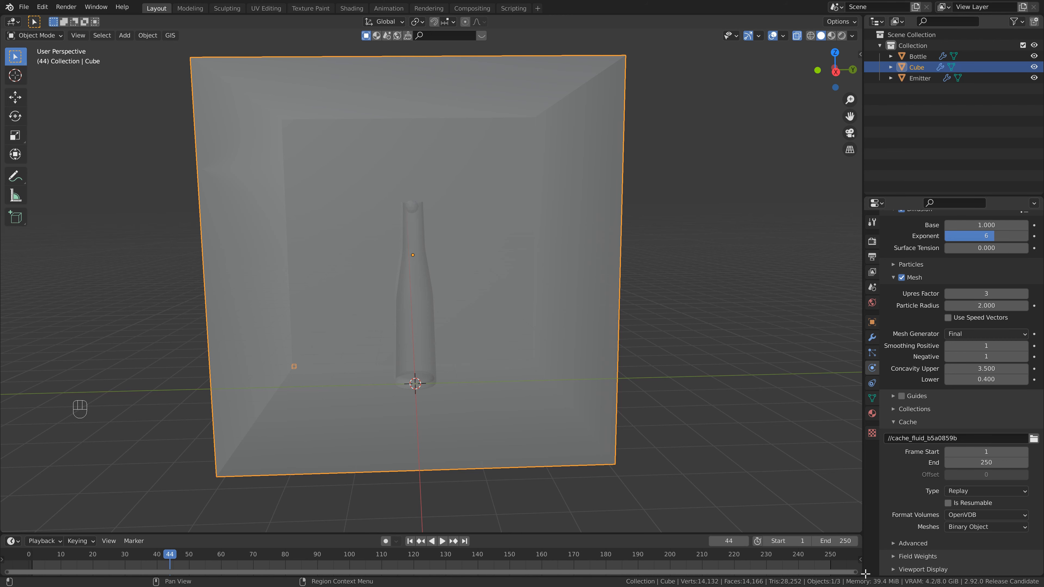
pyautogui.moveTo(866, 574); pyautogui.dragTo(865, 453)
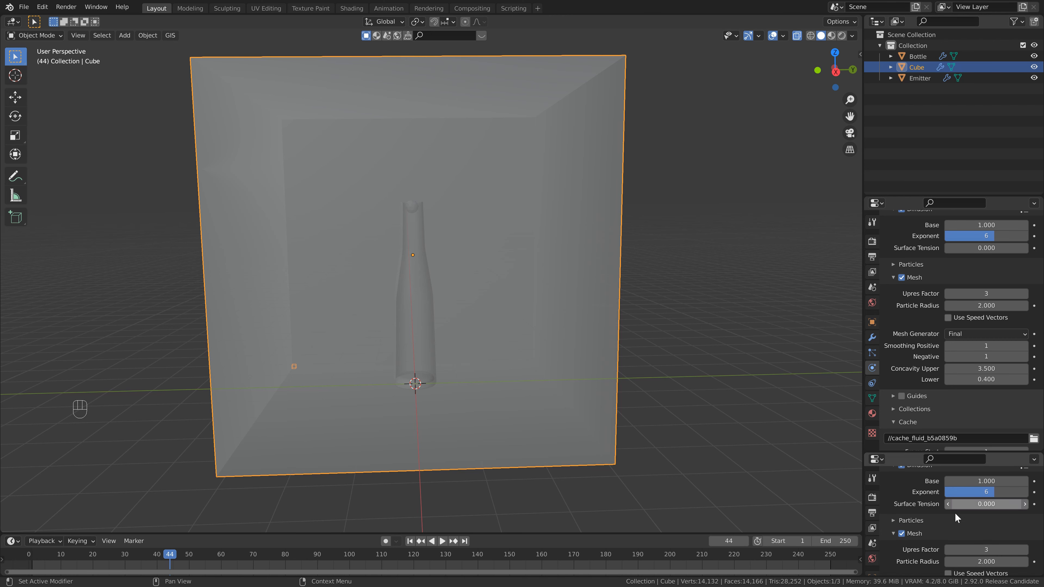
pyautogui.scroll(20, 930, 488)
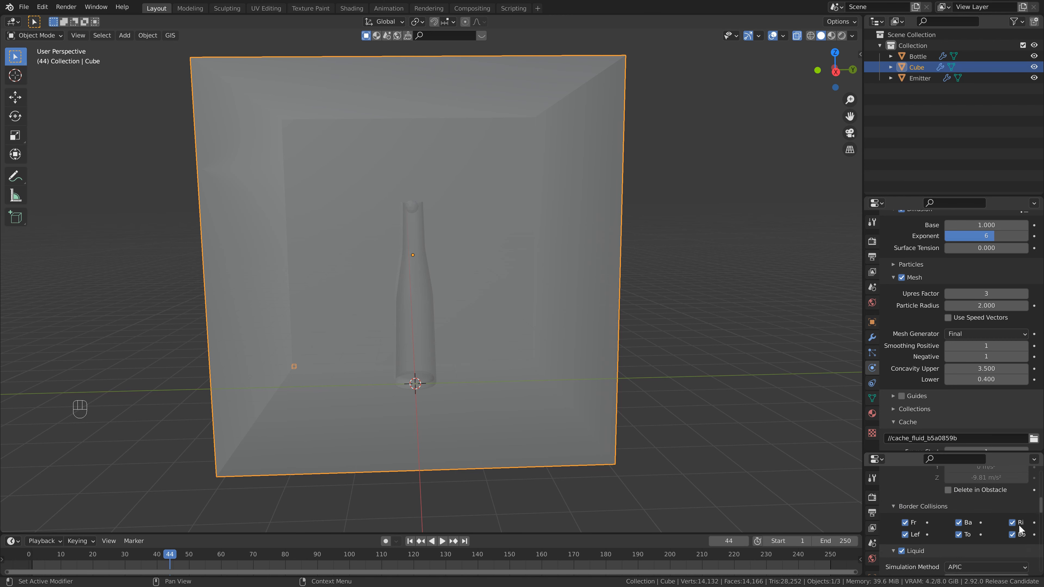
pyautogui.scroll(3, 1019, 525)
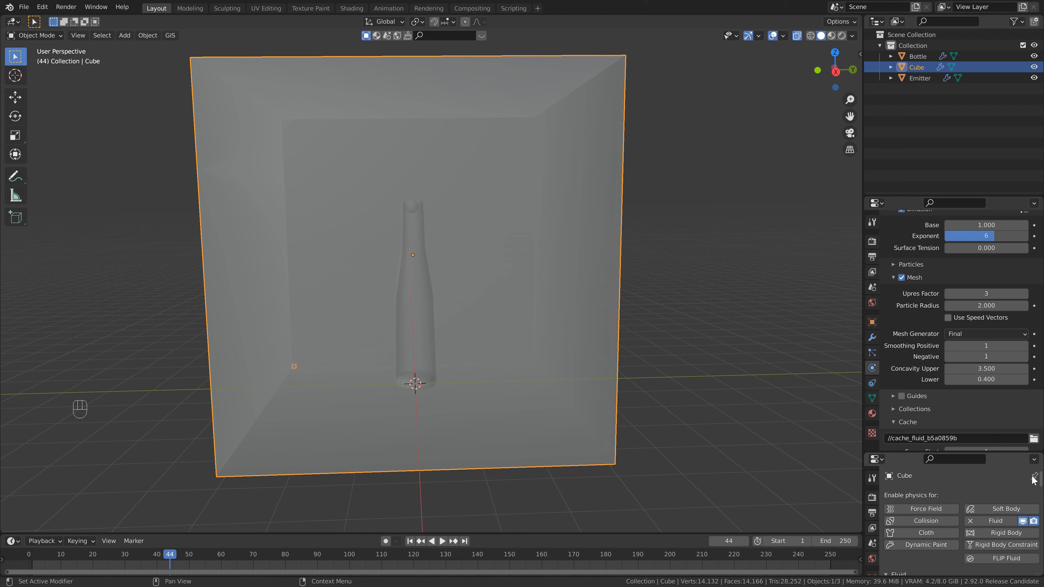
pyautogui.scroll(-15, 972, 476)
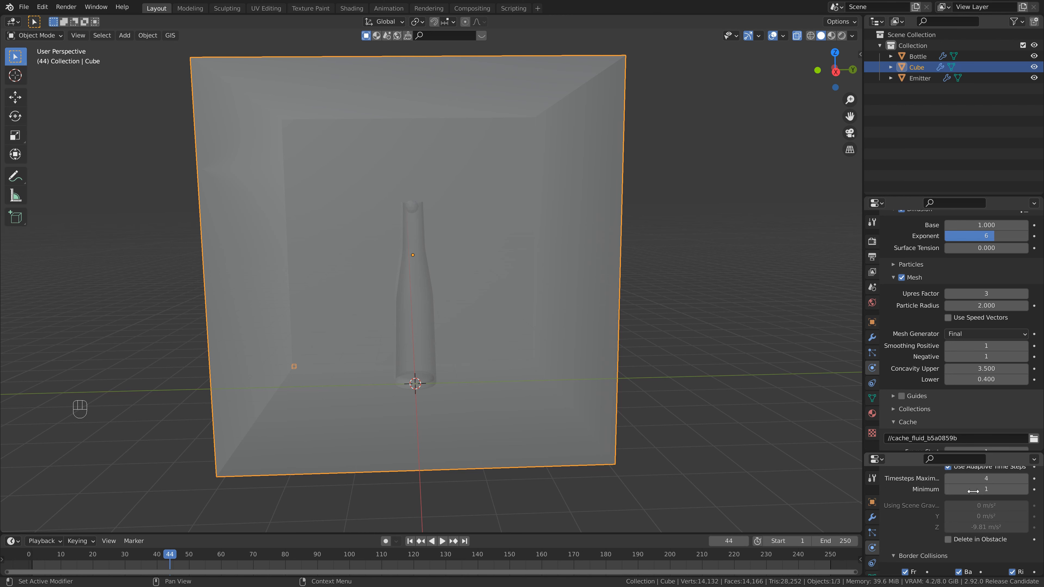
pyautogui.scroll(-10, 975, 516)
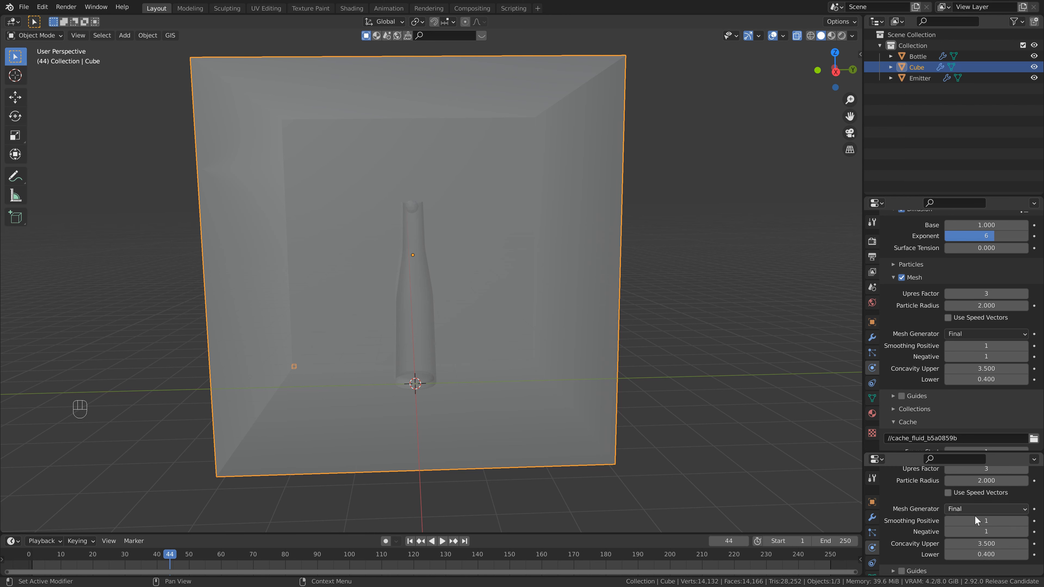
pyautogui.scroll(-8, 940, 512)
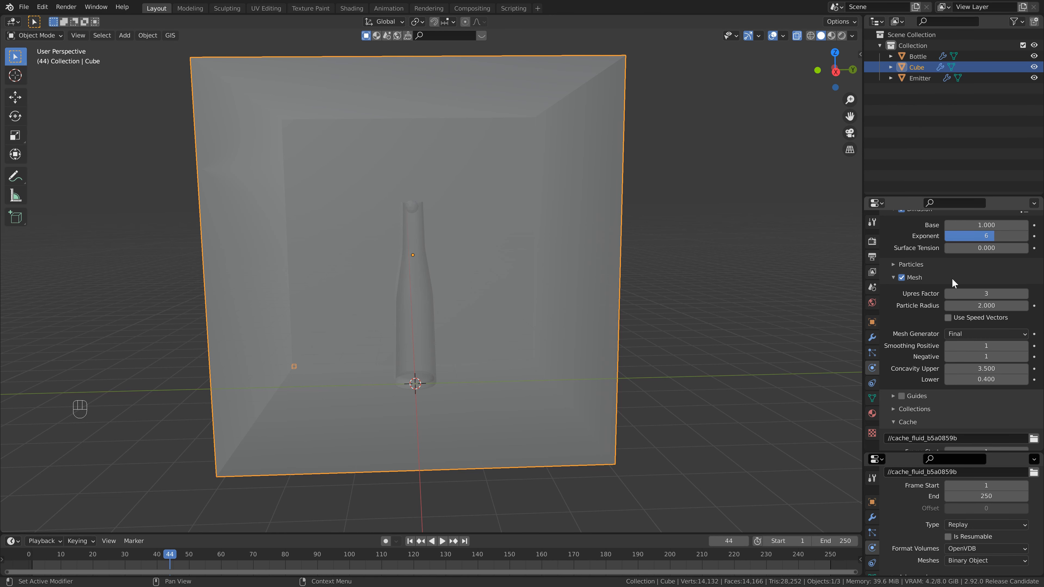
pyautogui.scroll(-1, 927, 242)
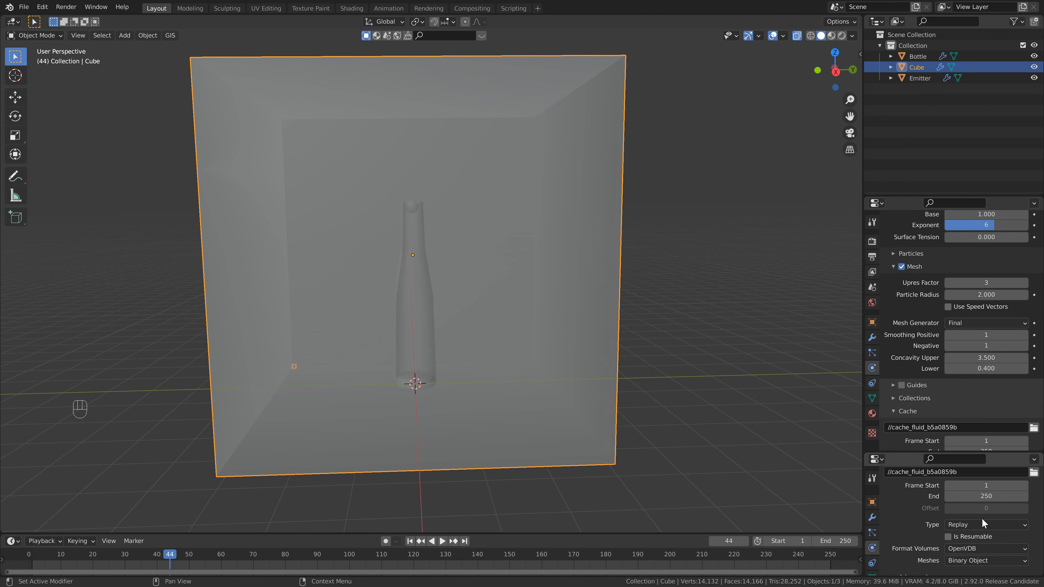
# - Save the file and play the liquid simulation from frame 1, stopping it and returning to the first frame
pyautogui.hotkey('ctrl', 's')
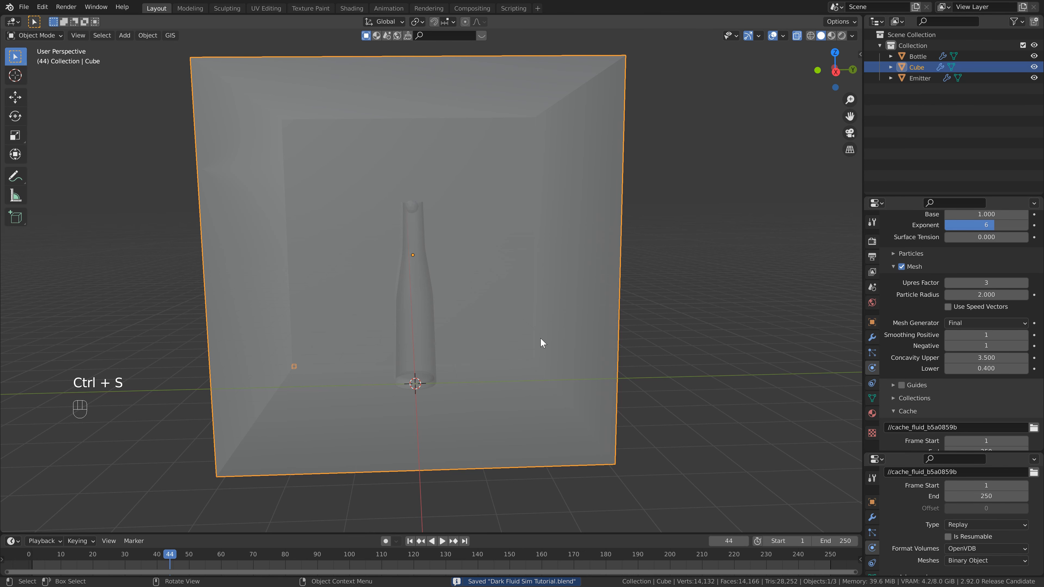
pyautogui.click(410, 540)
pyautogui.press('space')
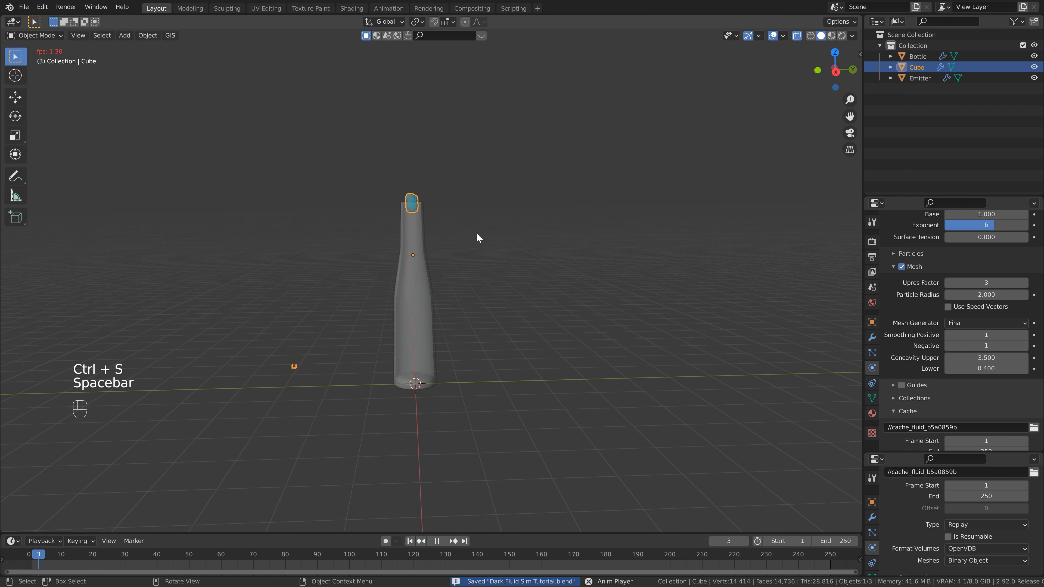
pyautogui.press('space')
pyautogui.press('space')
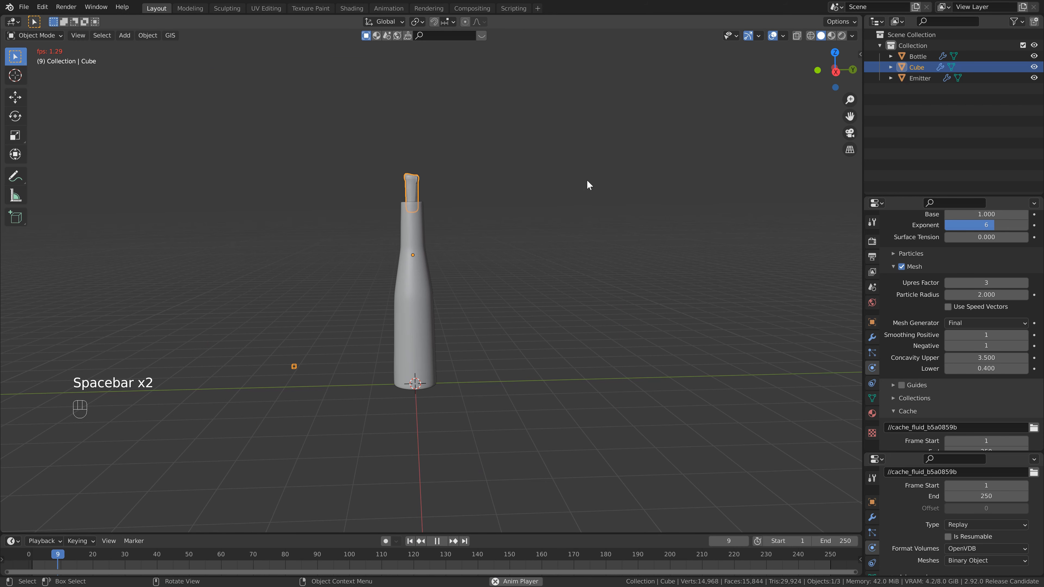
pyautogui.press('space')
pyautogui.click(410, 542)
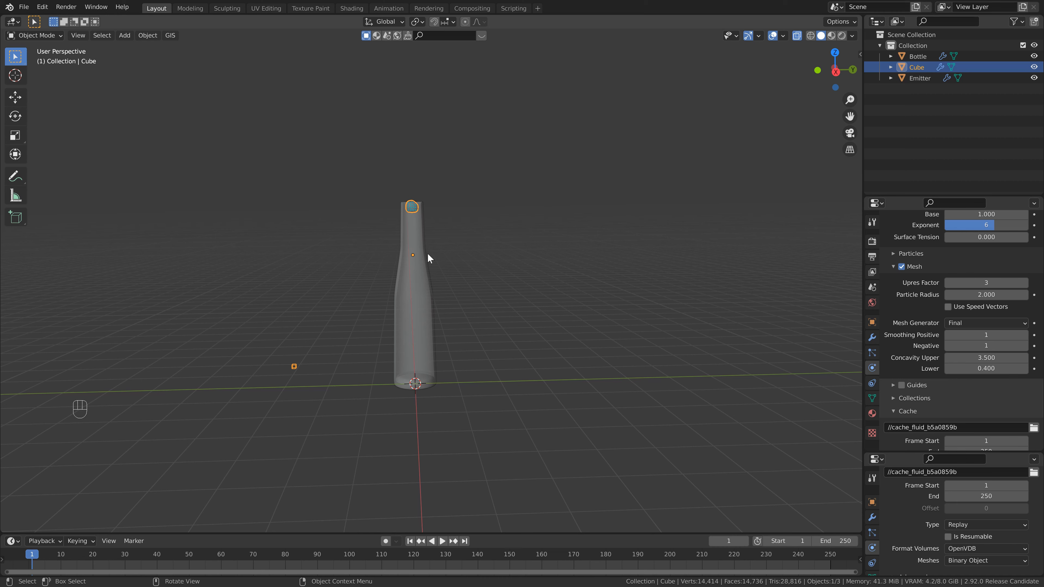
# - Search the add-ons in the preferences for "extra" to check whether the Extra Objects add-ons are enabled
pyautogui.click(444, 244)
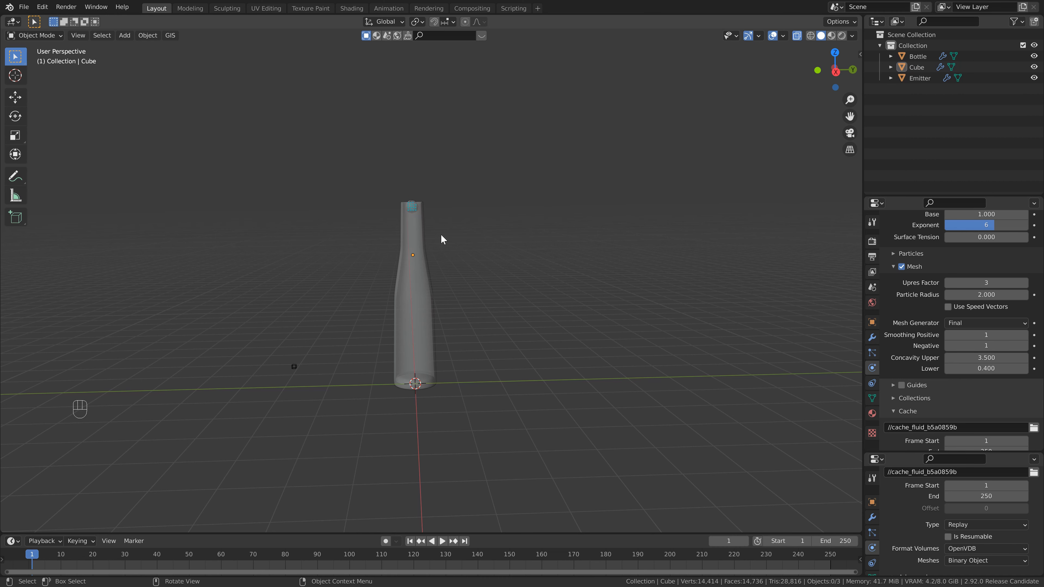
pyautogui.hotkey('shift', 'a')
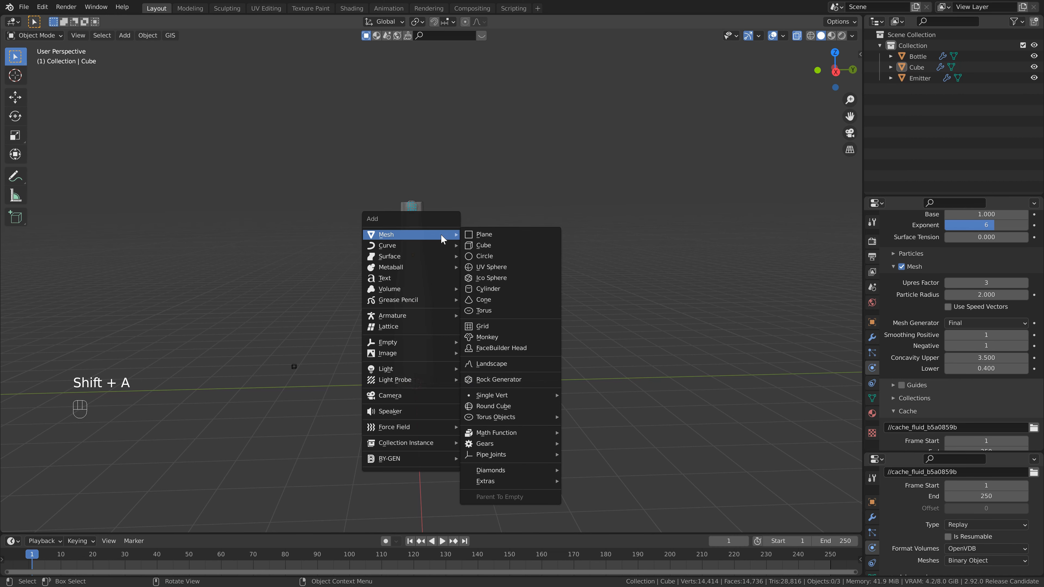
pyautogui.moveTo(432, 250)
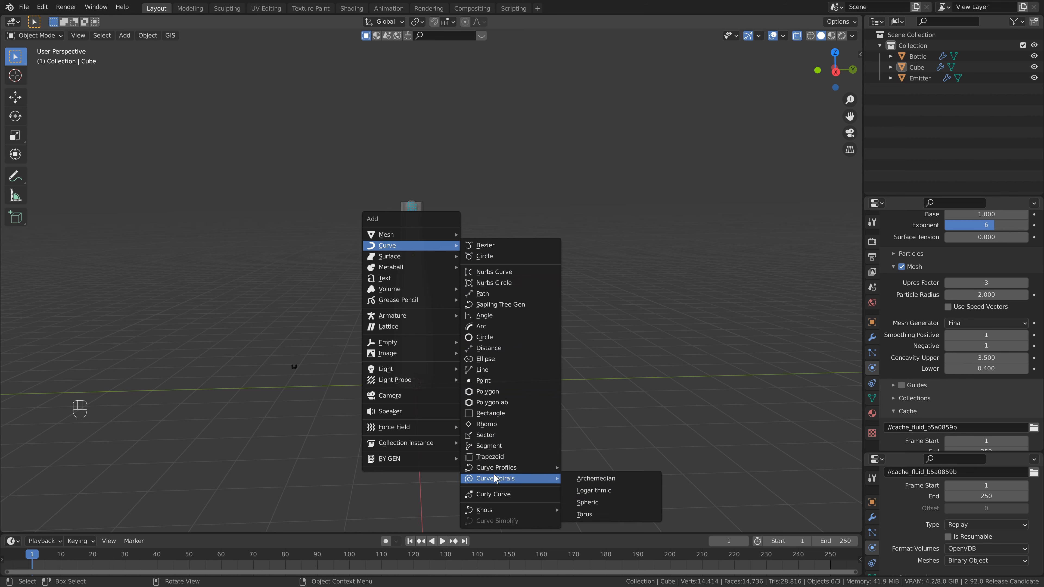
pyautogui.click(47, 9)
pyautogui.click(72, 164)
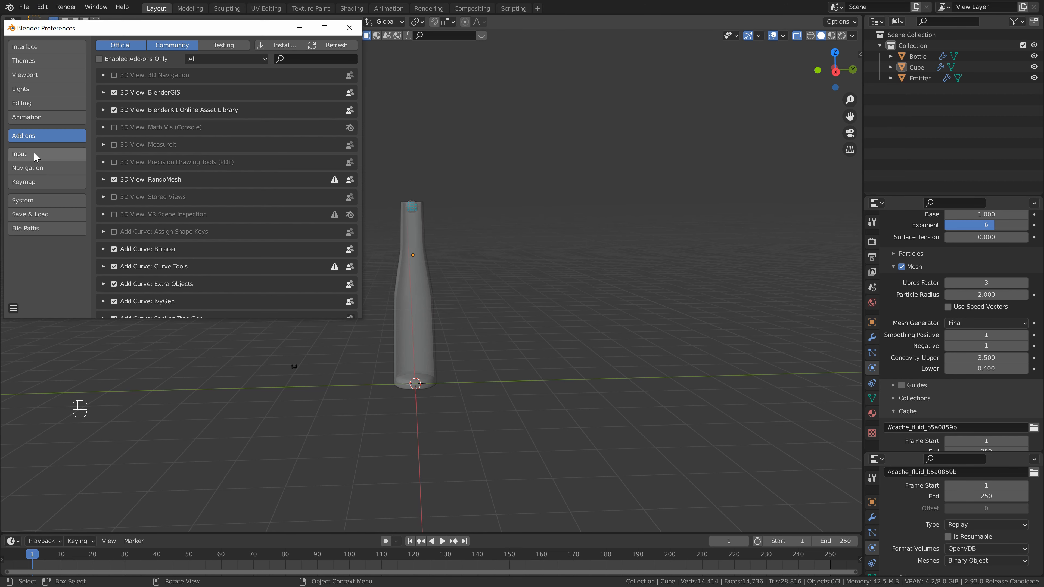
pyautogui.click(293, 59)
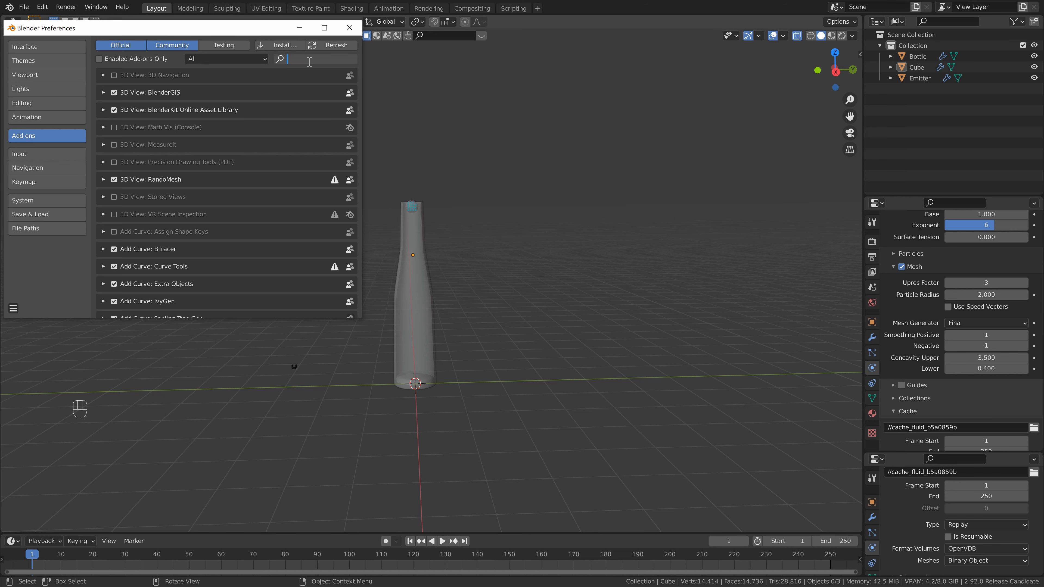
pyautogui.write('extra')
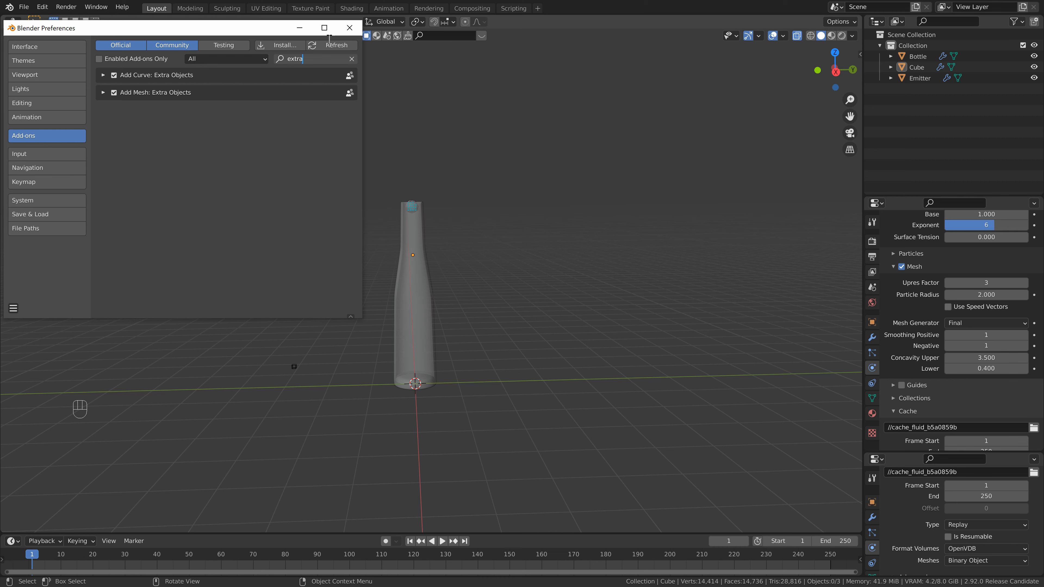
pyautogui.click(350, 27)
# - Add an Archemedean curve spiral at the base of the bottle and keep its creation settings expanded
pyautogui.hotkey('shift', 'a')
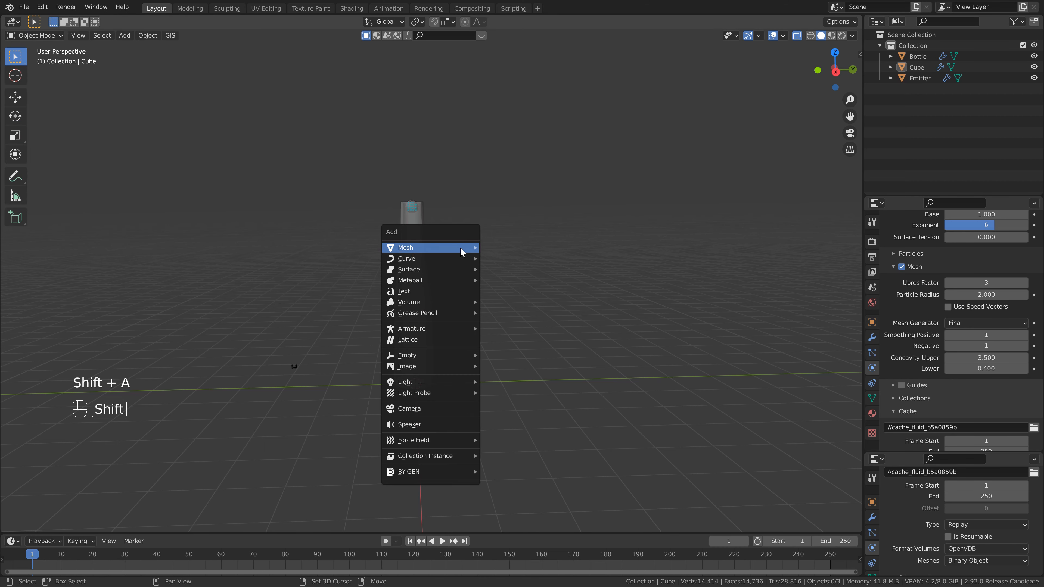
pyautogui.moveTo(425, 260)
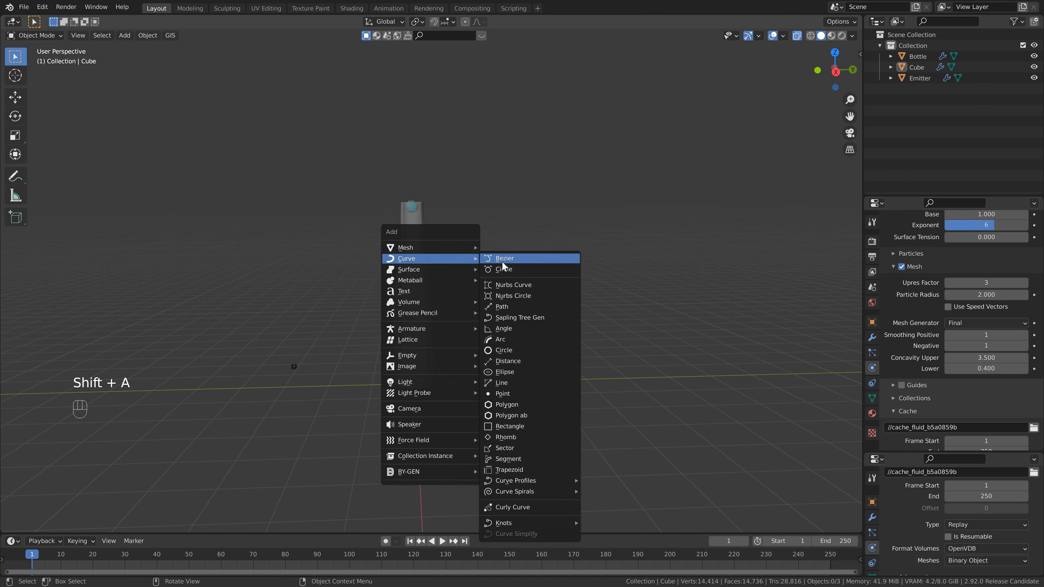
pyautogui.moveTo(520, 491)
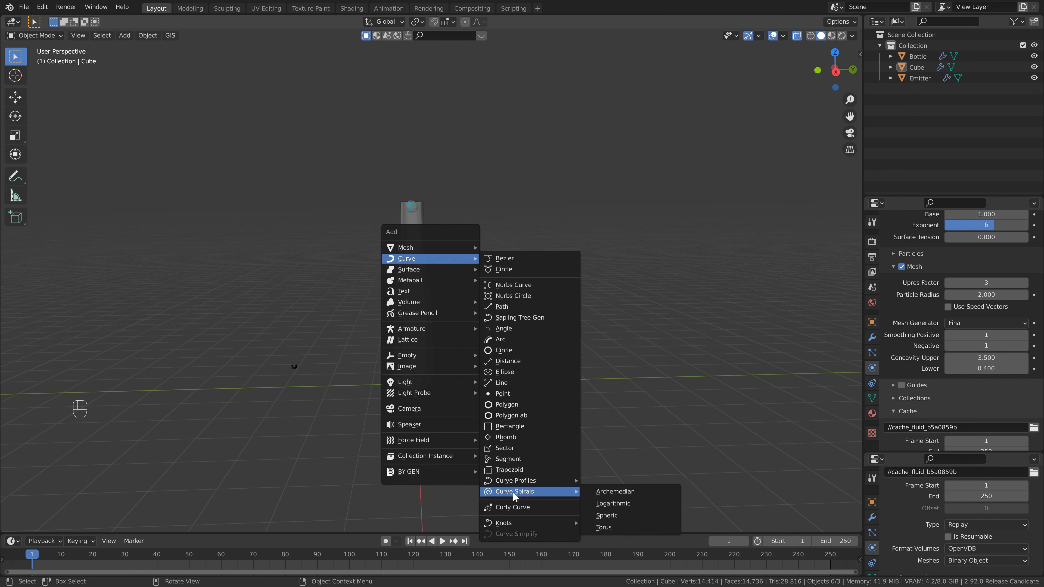
pyautogui.click(610, 493)
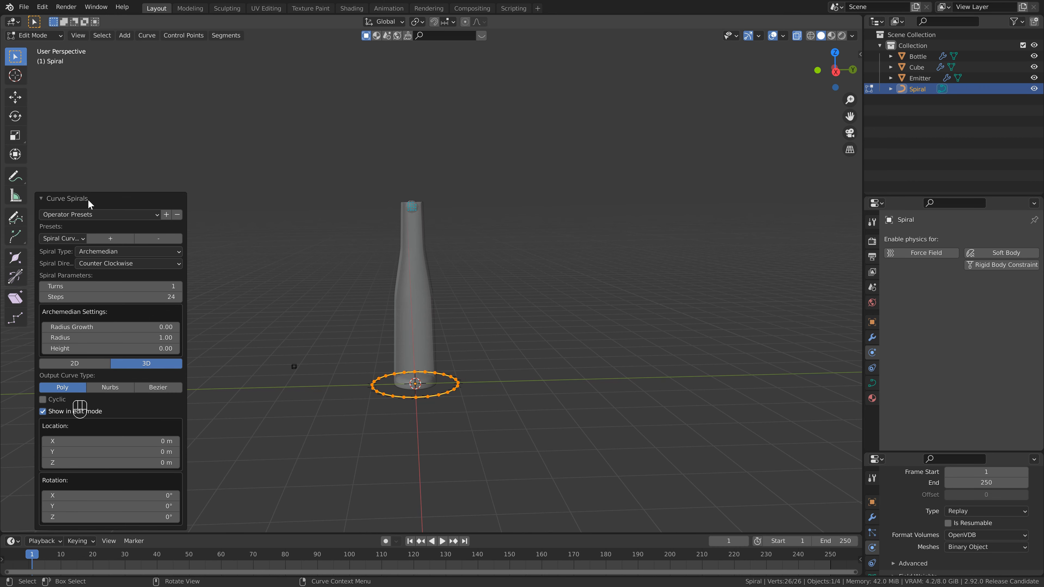
pyautogui.click(43, 198)
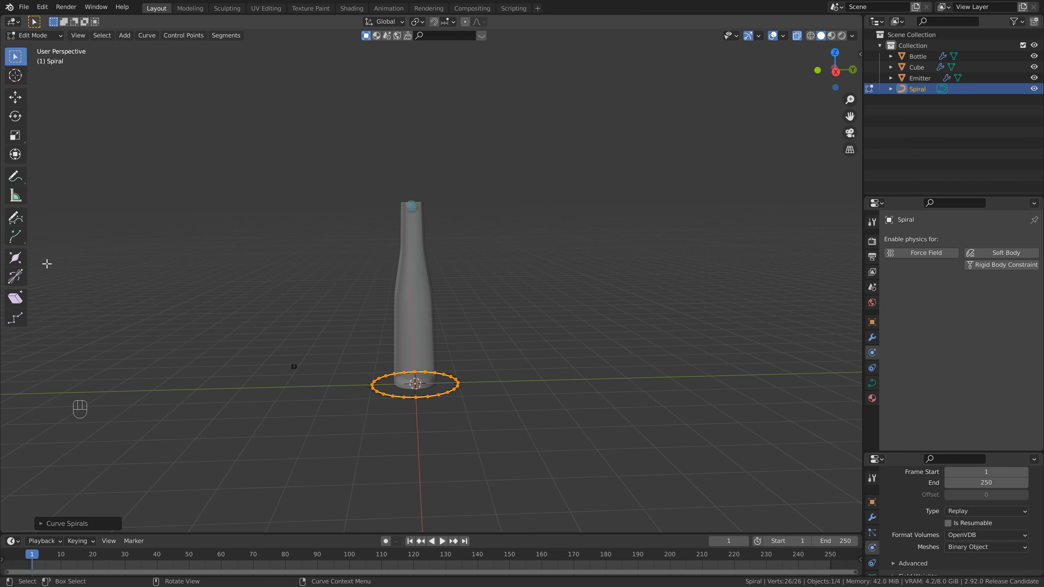
pyautogui.click(41, 524)
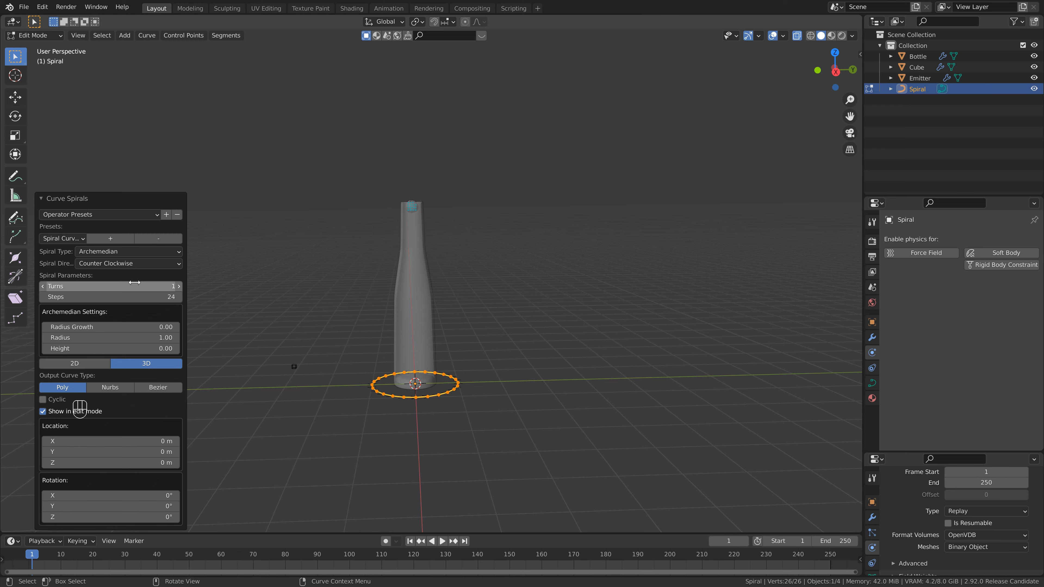
# - Set the spiral's height to 2.1 and its number of turns to 2
pyautogui.click(135, 350)
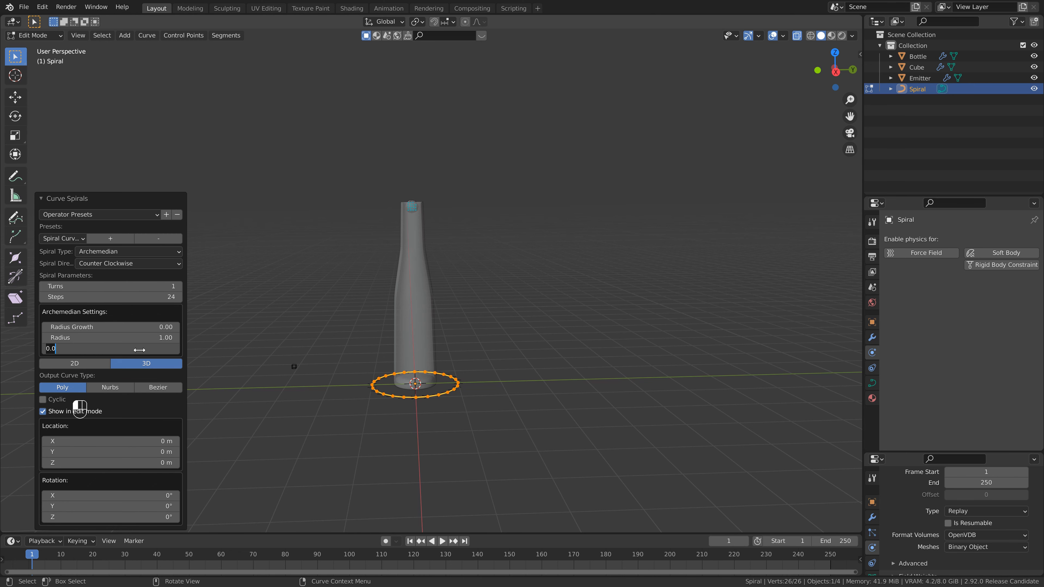
pyautogui.write('2.1')
pyautogui.press('Return')
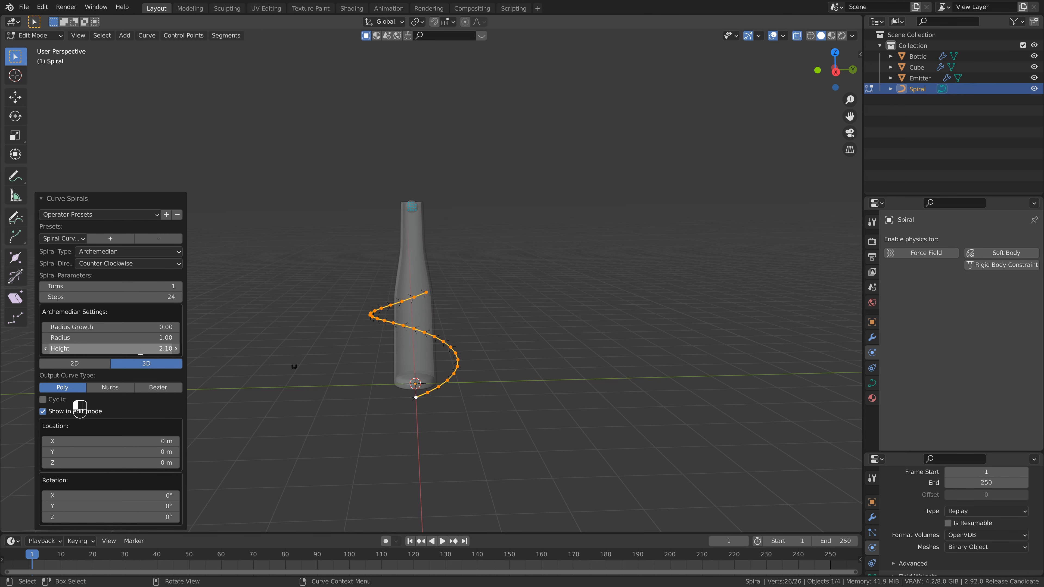
pyautogui.click(180, 288)
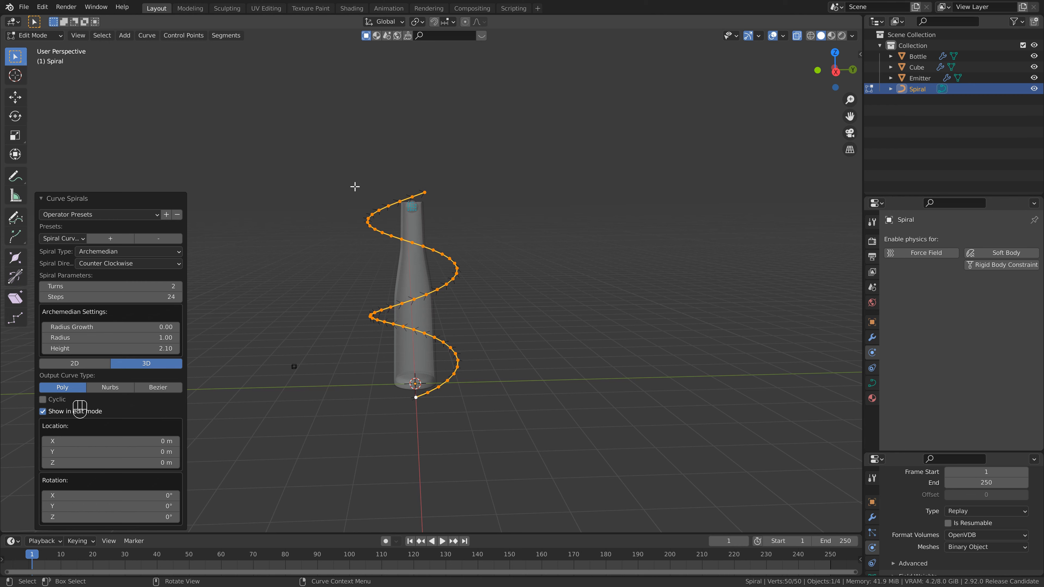
# - Set the spiral's radius to 0.75 and its radius growth to 0.5
pyautogui.doubleClick(165, 337)
pyautogui.write('.75')
pyautogui.press('Return')
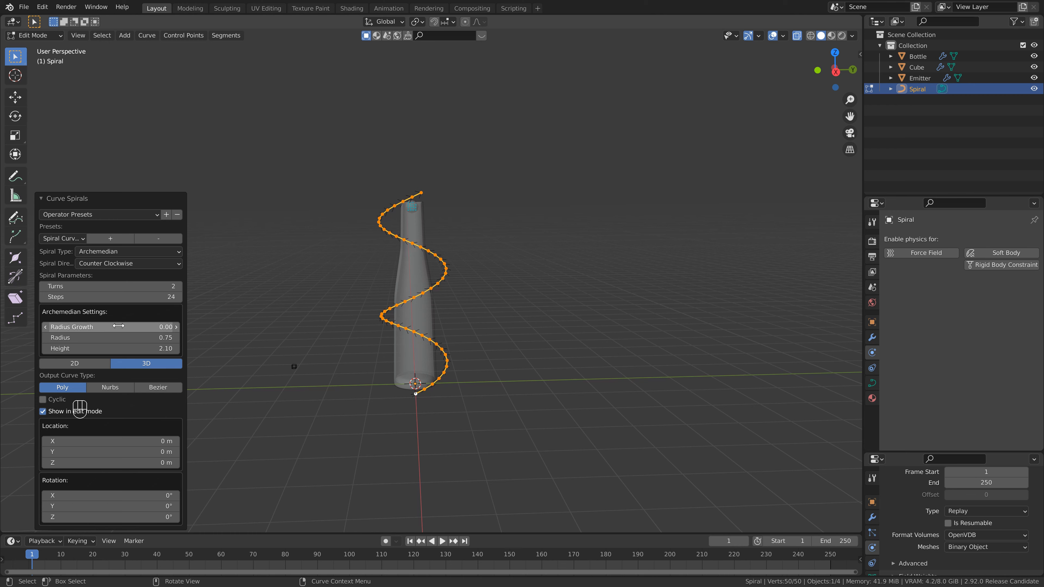
pyautogui.click(154, 329)
pyautogui.write('.5')
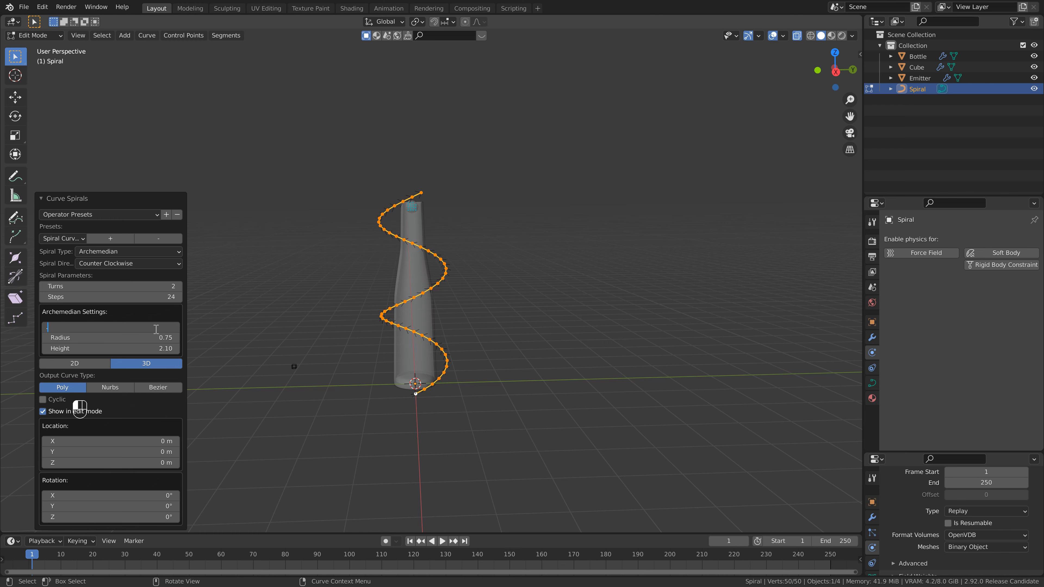
pyautogui.press('Return')
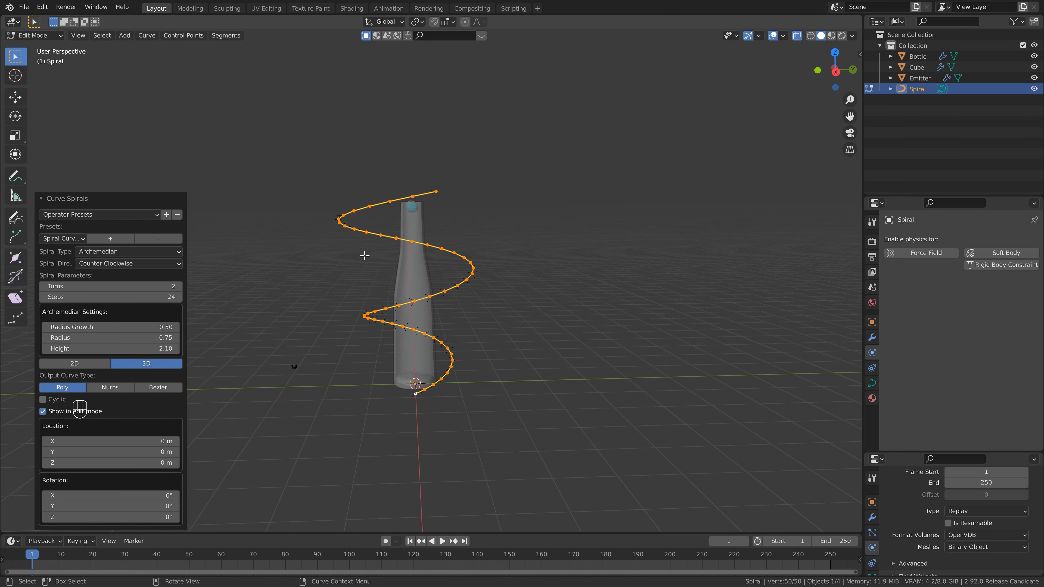
# - Rotate the spiral 180° about Y and raise all its points about 4.36 m along Z to just above the bottle's mouth
pyautogui.click(116, 505)
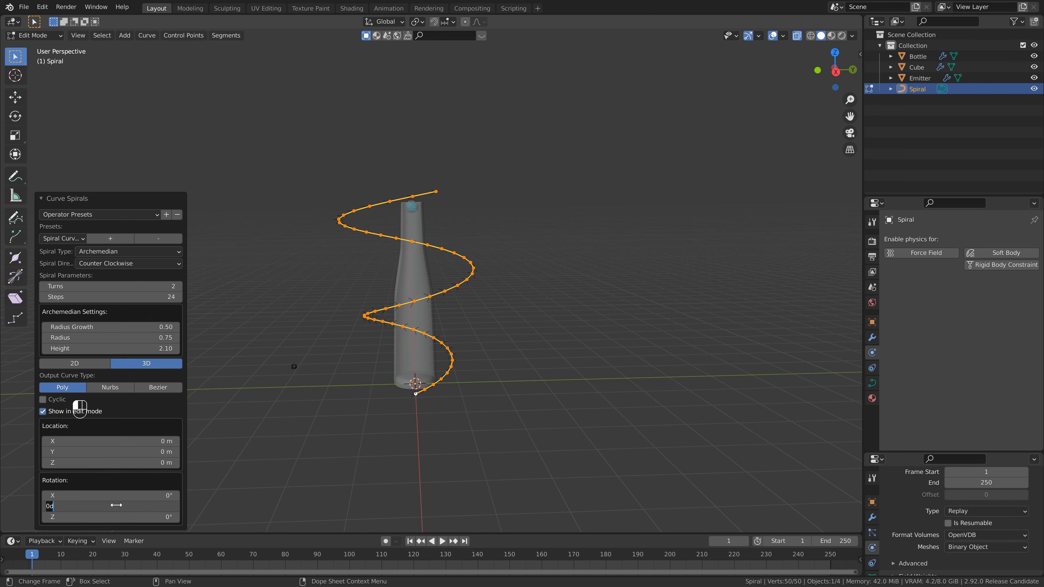
pyautogui.write('180')
pyautogui.press('Return')
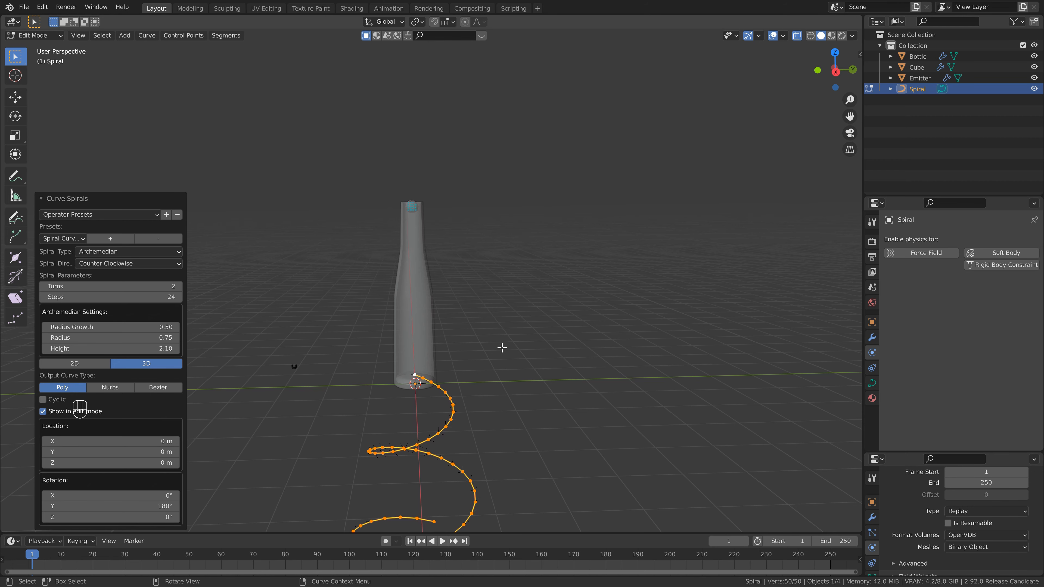
pyautogui.press('g')
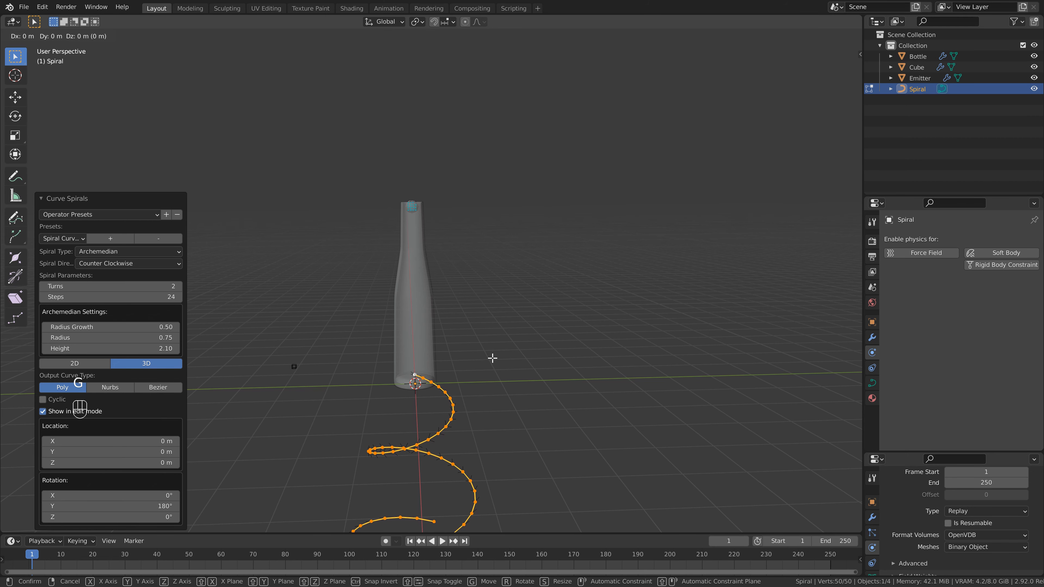
pyautogui.press('z')
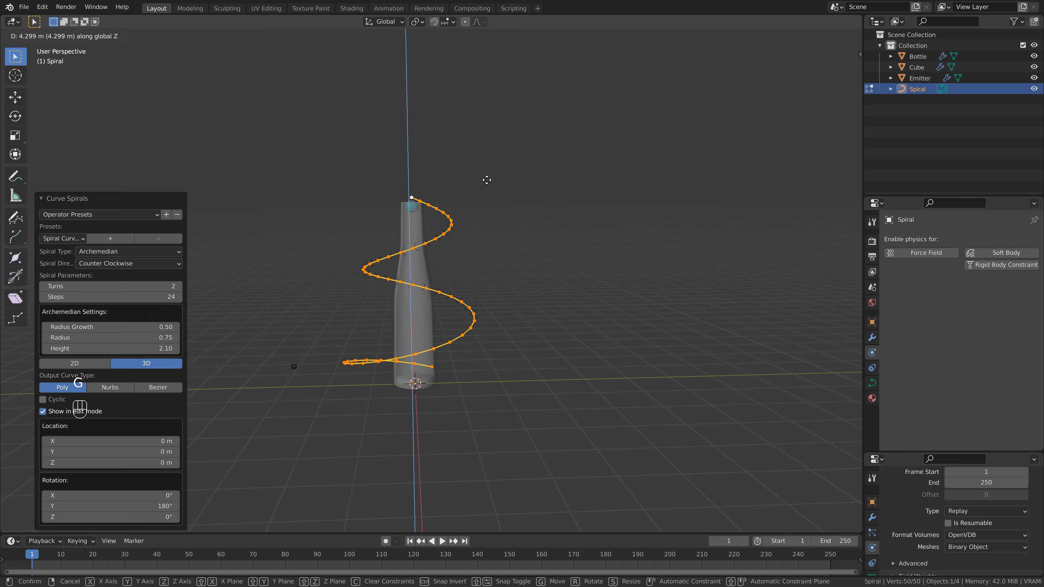
pyautogui.click(487, 179)
pyautogui.moveTo(298, 362)
pyautogui.mouseDown(button='middle')
pyautogui.moveTo(282, 368)
pyautogui.moveTo(263, 417)
pyautogui.moveTo(326, 460)
pyautogui.moveTo(277, 439)
pyautogui.moveTo(293, 363)
pyautogui.mouseUp(button='middle')
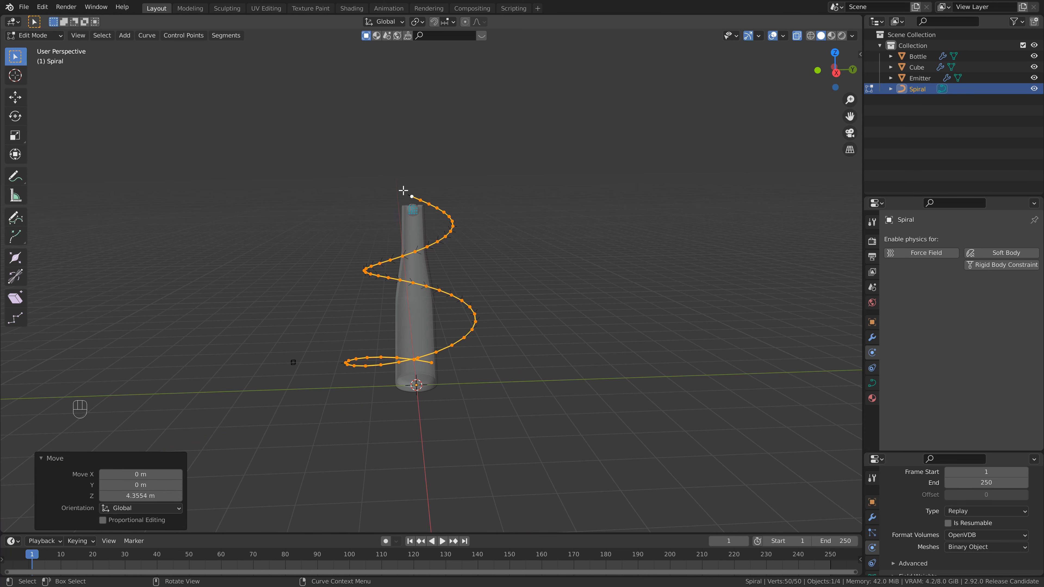
# - Extrude the spiral's inner end point about 0.75 m along X to the bottle's central axis
pyautogui.moveTo(419, 179); pyautogui.dragTo(480, 212, button='middle')
pyautogui.press('KP_7')
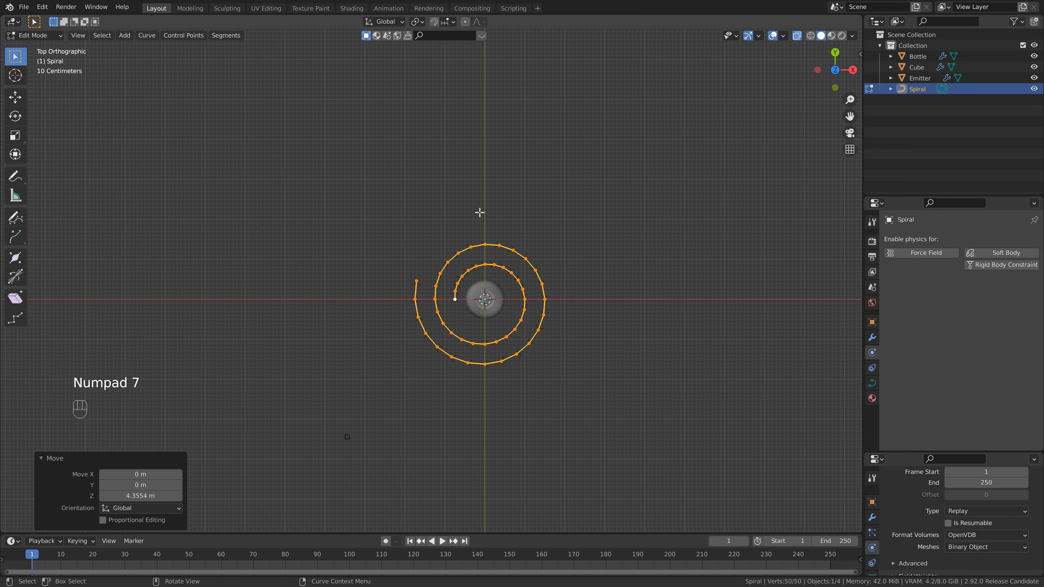
pyautogui.scroll(2, 482, 308)
pyautogui.keyDown('shift'); pyautogui.moveTo(482, 308); pyautogui.dragTo(388, 291, button='middle'); pyautogui.keyUp('shift')
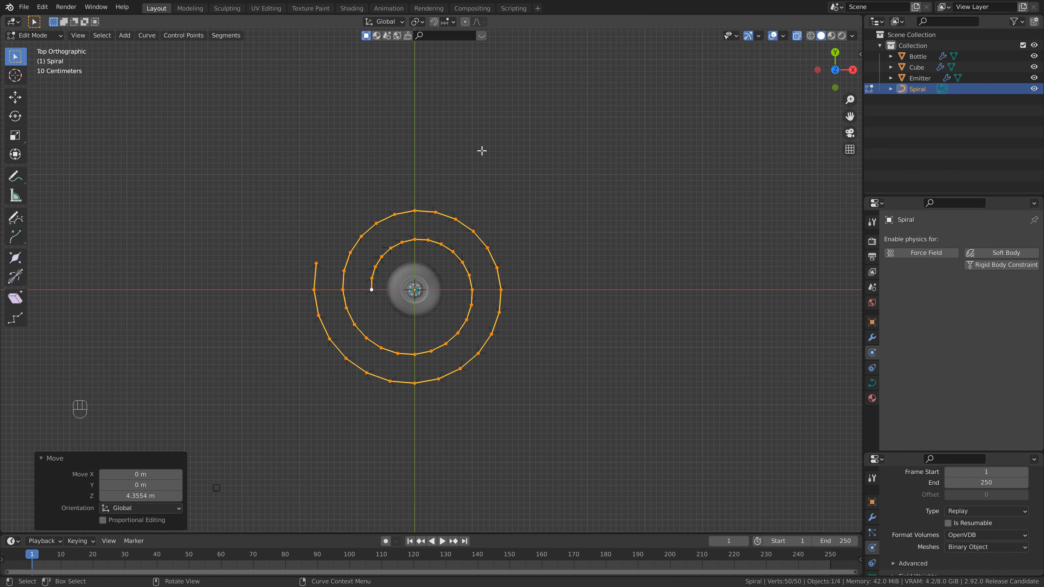
pyautogui.scroll(1, 439, 328)
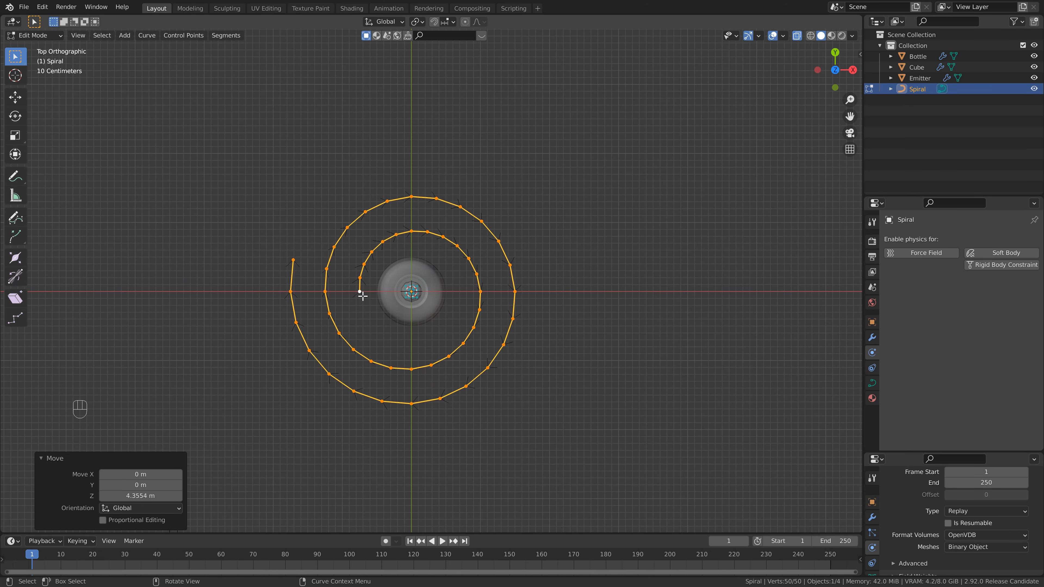
pyautogui.moveTo(352, 285); pyautogui.dragTo(369, 300)
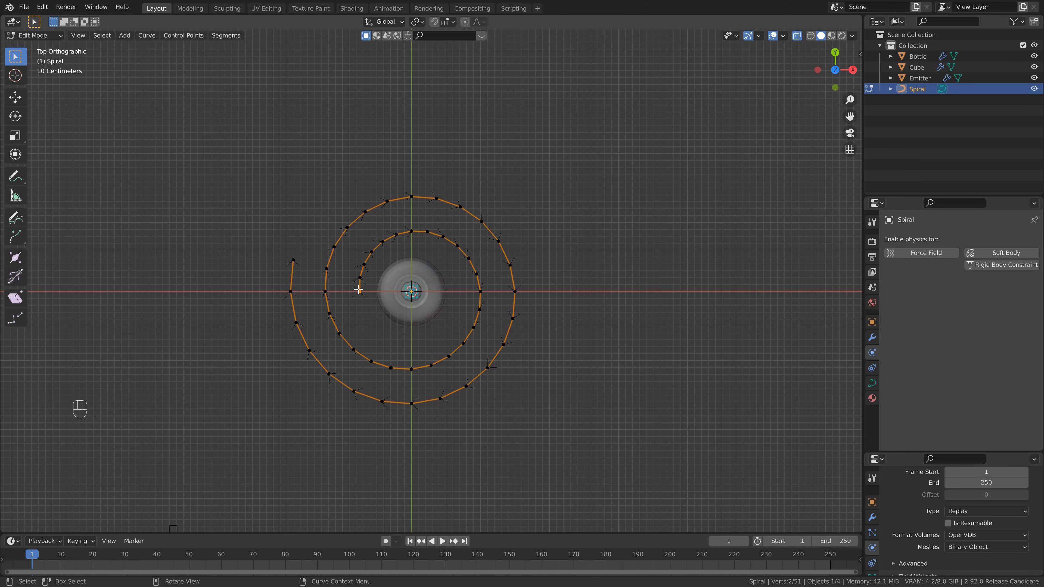
pyautogui.press('e')
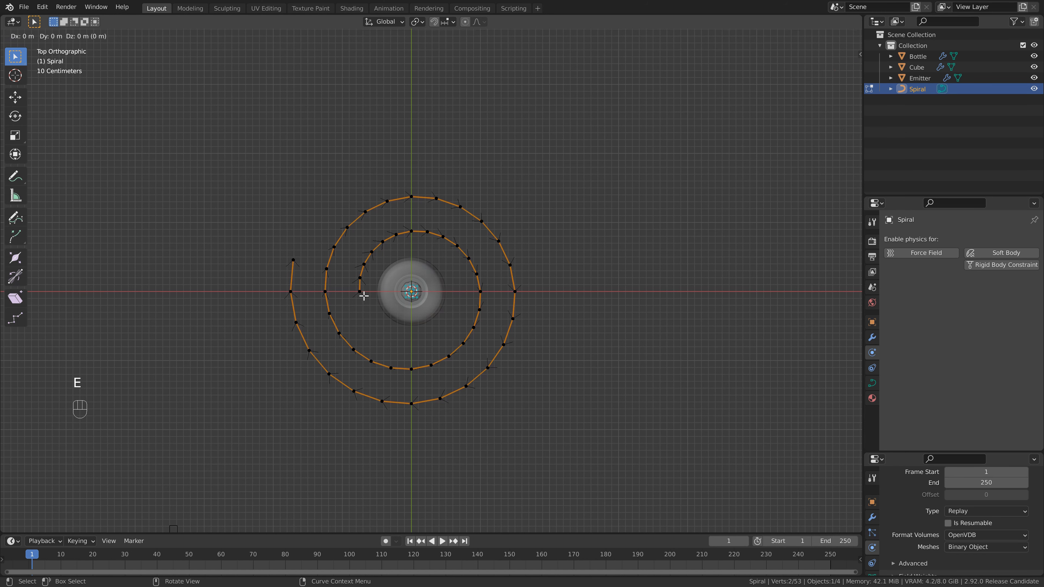
pyautogui.click(413, 294)
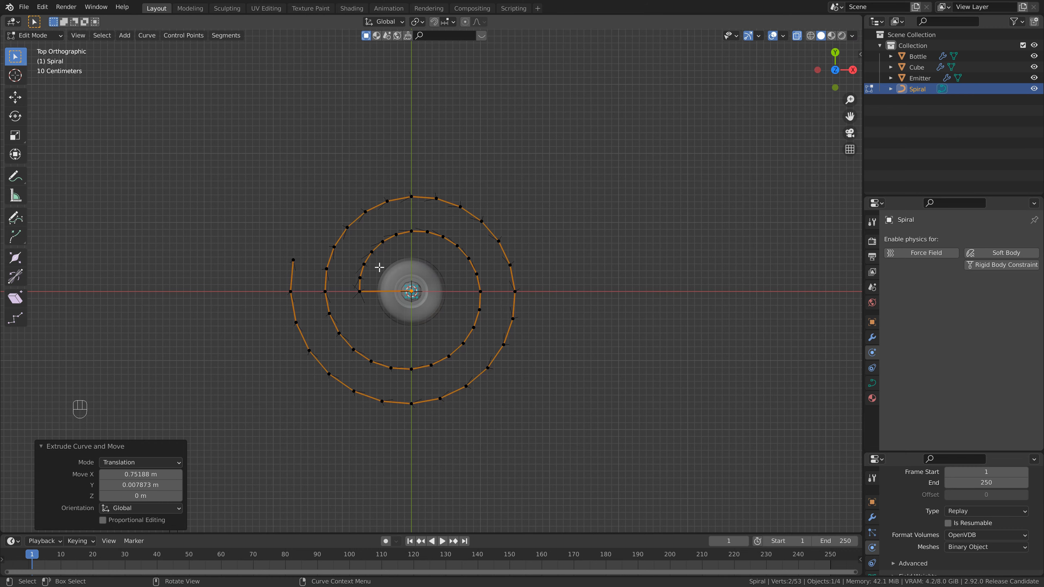
# - Raise the extruded end point about 0.19 m along Z above the bottle's neck and return to Object Mode
pyautogui.moveTo(424, 298); pyautogui.dragTo(442, 191, button='middle')
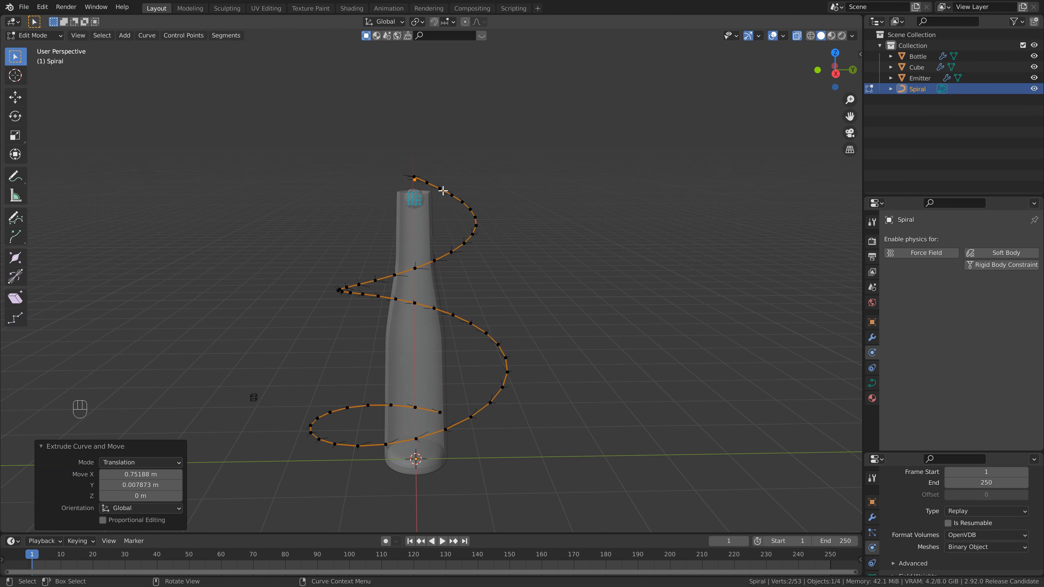
pyautogui.press('g')
pyautogui.press('z')
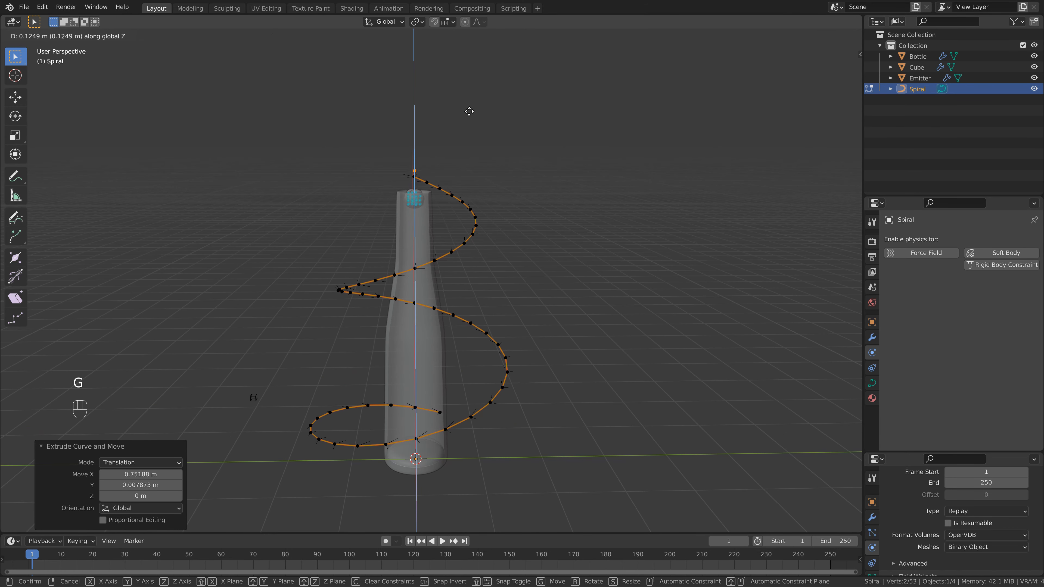
pyautogui.click(467, 106)
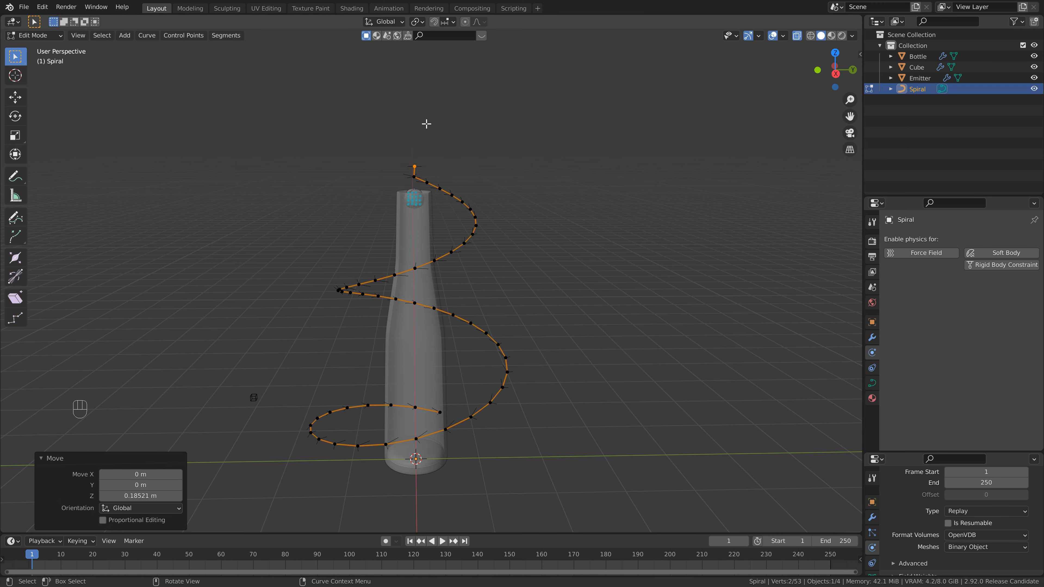
pyautogui.moveTo(427, 122); pyautogui.dragTo(514, 137, button='middle')
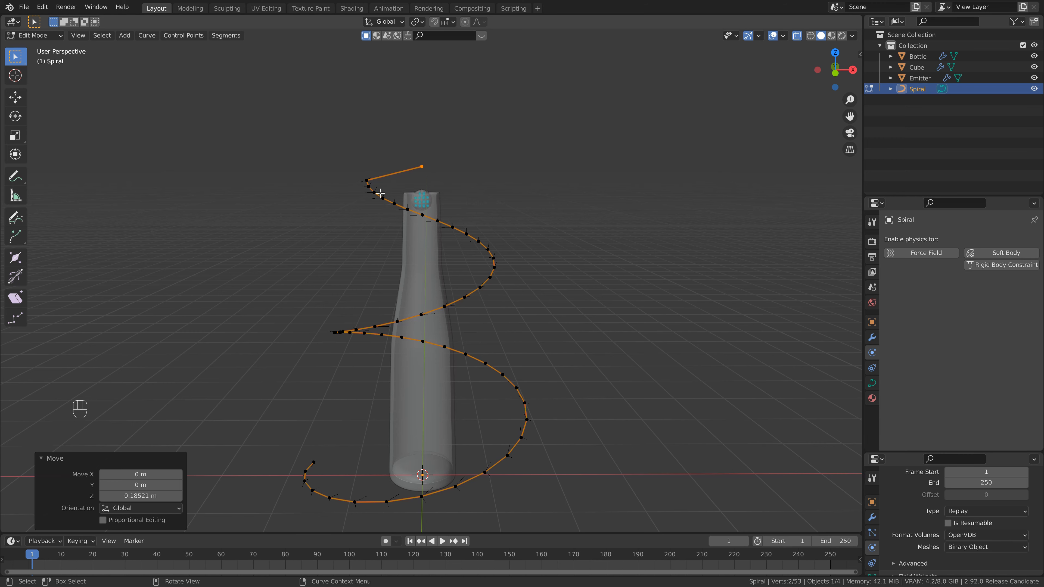
pyautogui.moveTo(469, 231)
pyautogui.mouseDown(button='middle')
pyautogui.moveTo(373, 217)
pyautogui.moveTo(481, 224)
pyautogui.mouseUp(button='middle')
pyautogui.press('Tab')
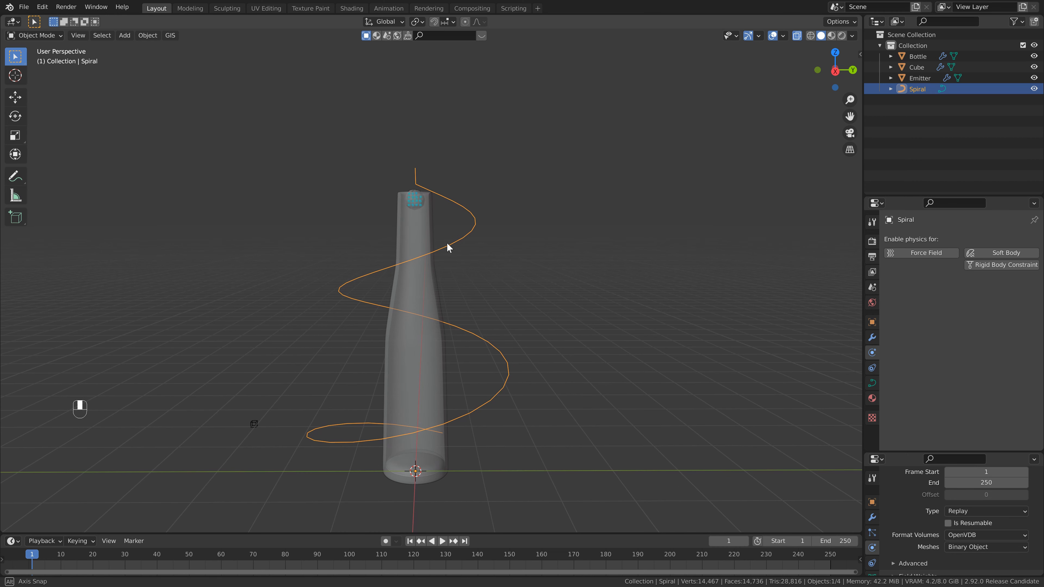
pyautogui.scroll(-1, 403, 131)
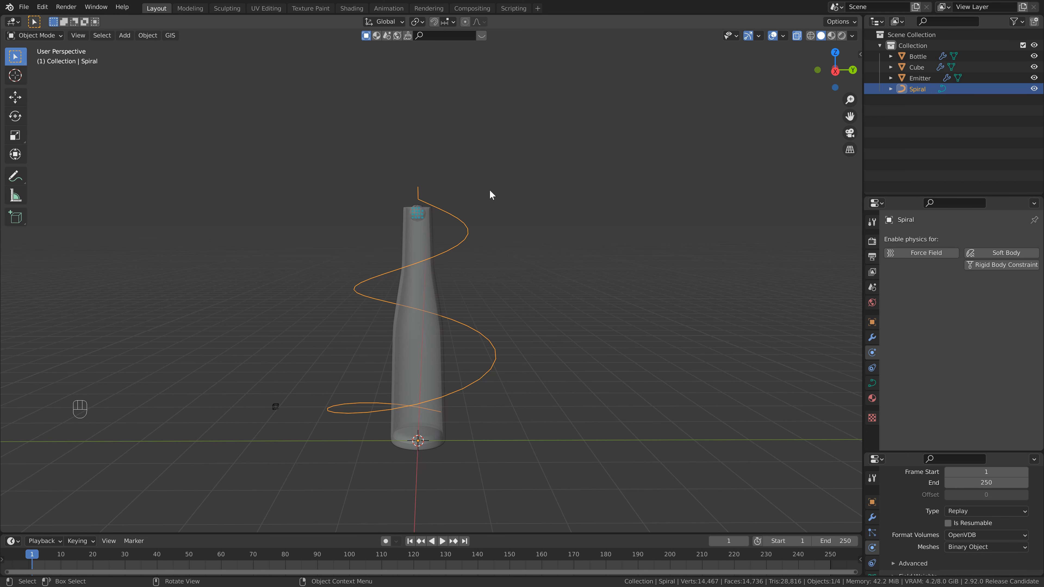
# - Rotate the spiral curve 90° about the global Z axis
pyautogui.press('r')
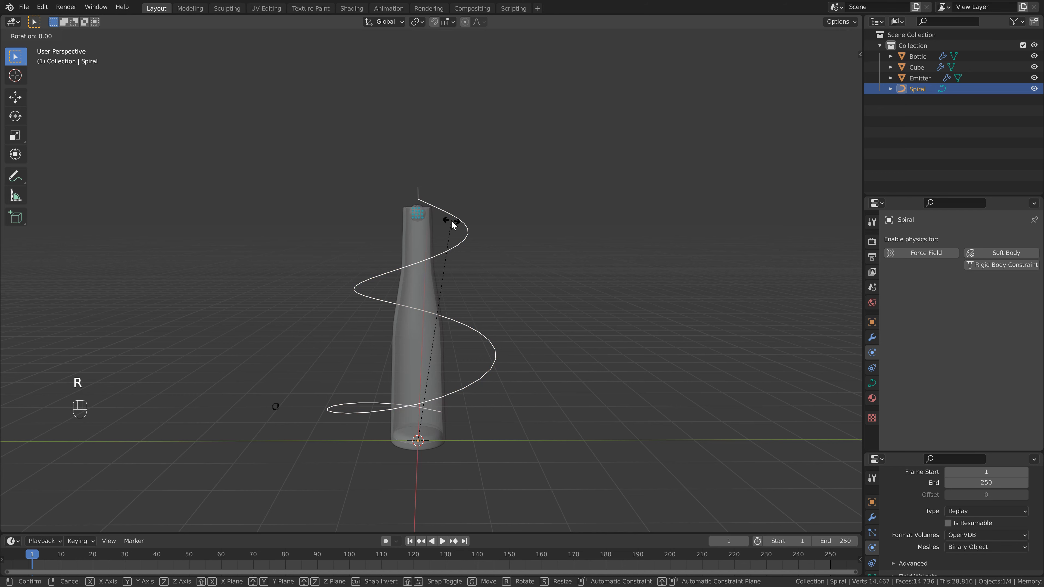
pyautogui.write('z90')
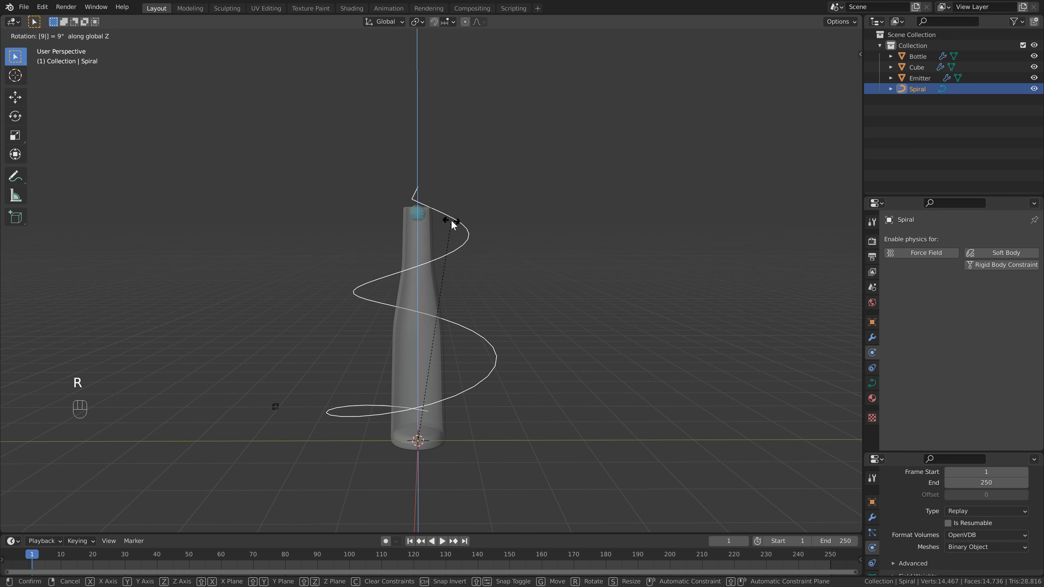
pyautogui.press('Return')
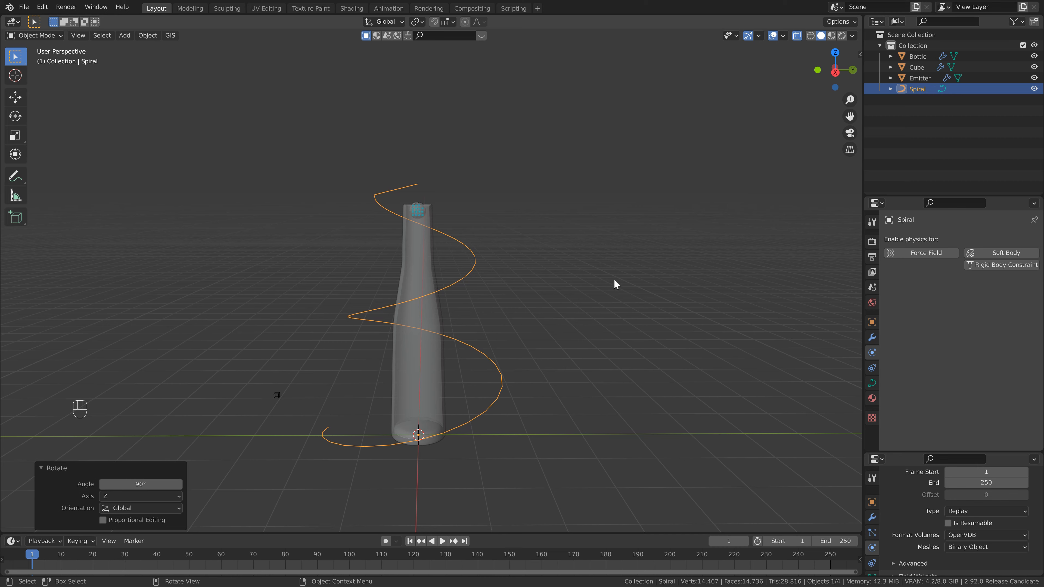
# - Set the spiral curve's geometry extrude to 0.2 m so it becomes a ribbon
pyautogui.click(872, 384)
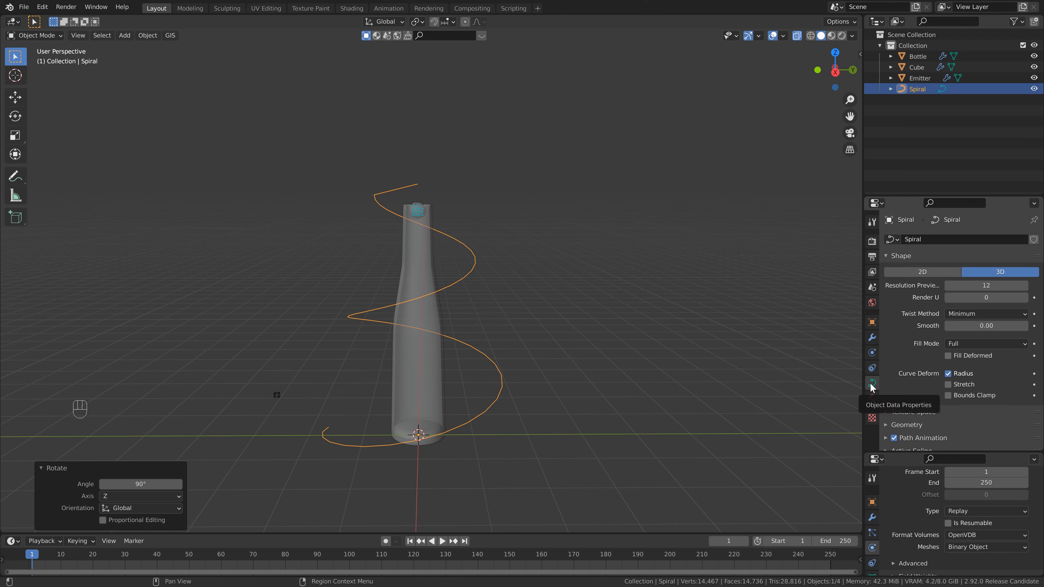
pyautogui.scroll(-3, 908, 373)
pyautogui.scroll(-3, 908, 374)
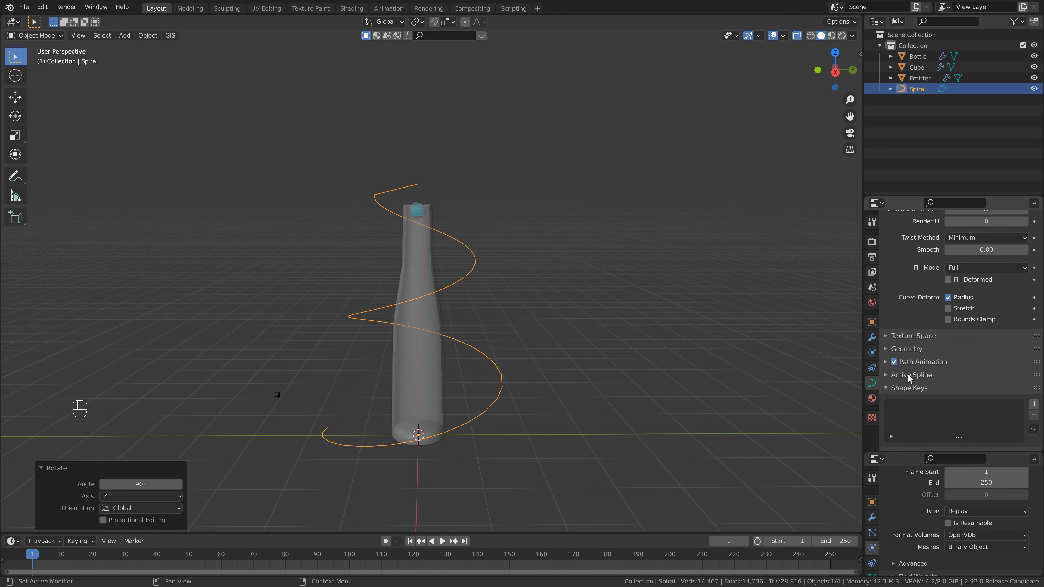
pyautogui.moveTo(939, 452); pyautogui.dragTo(939, 463)
pyautogui.scroll(-1, 891, 341)
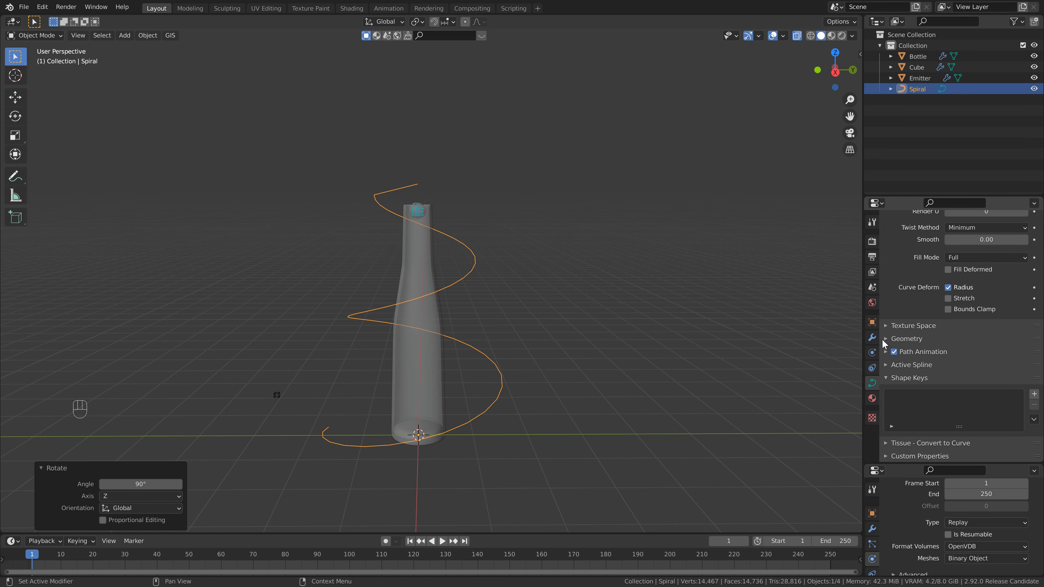
pyautogui.click(888, 339)
pyautogui.scroll(-2, 919, 350)
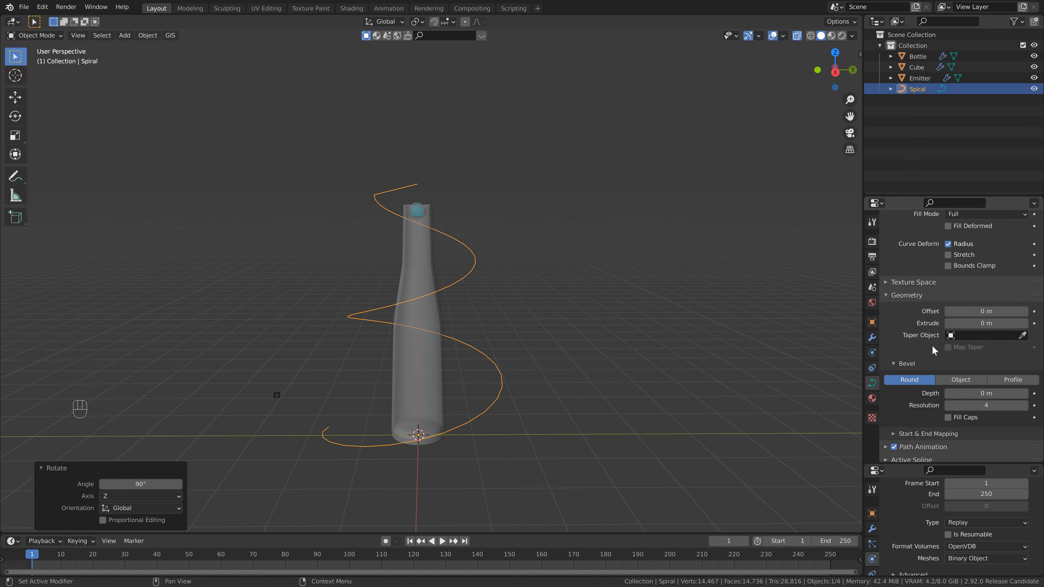
pyautogui.click(974, 324)
pyautogui.write('.2')
pyautogui.press('Return')
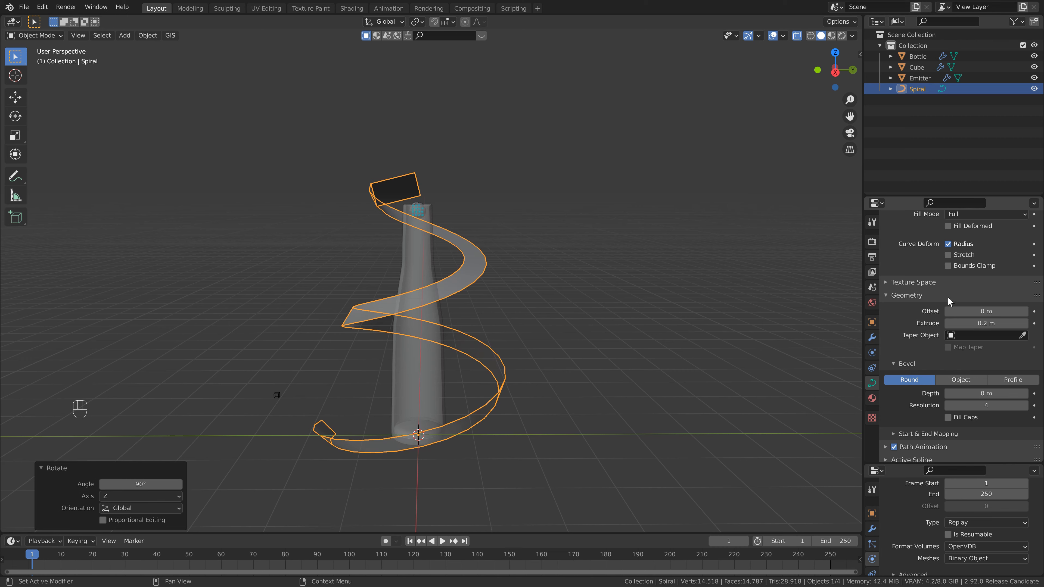
# - Give the spiral ribbon a round bevel with a depth of 0.025 m
pyautogui.click(985, 393)
pyautogui.write('.025')
pyautogui.press('Return')
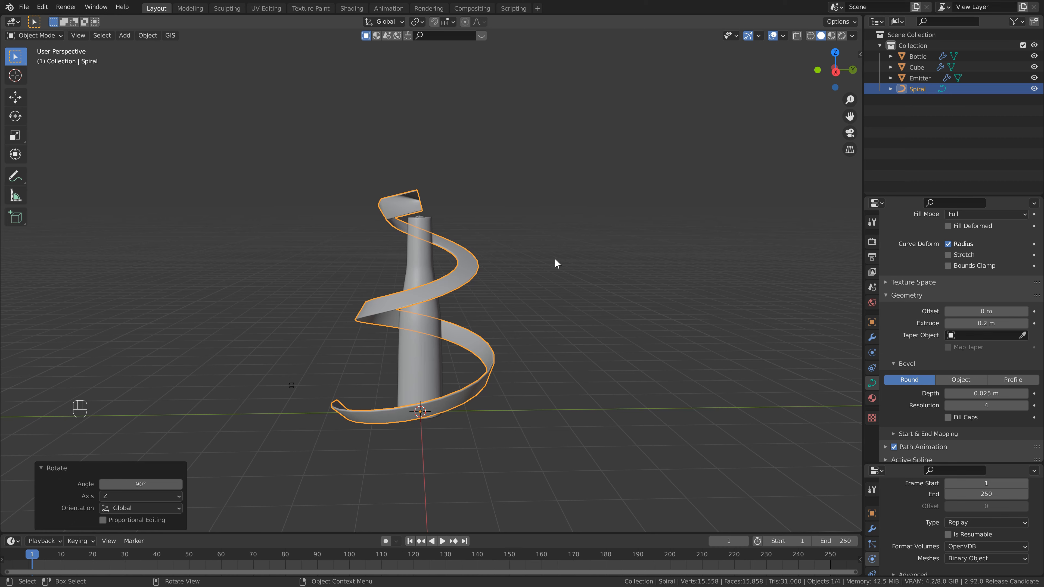
# - Add a force field of type Force to the spiral and set its shape to Curve
pyautogui.click(872, 353)
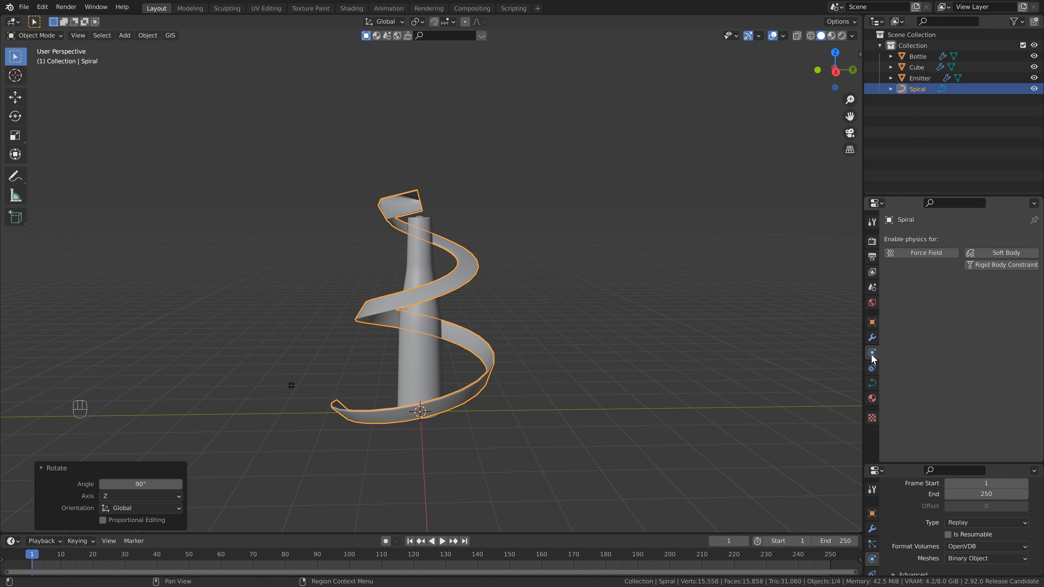
pyautogui.click(920, 254)
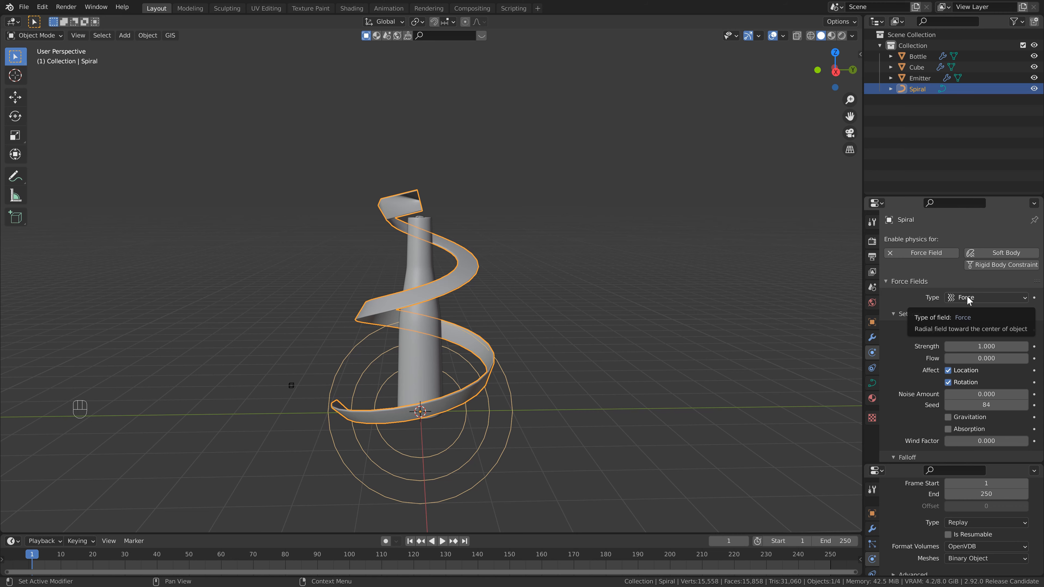
pyautogui.keyDown('shift'); pyautogui.moveTo(487, 304); pyautogui.dragTo(491, 281, button='middle'); pyautogui.keyUp('shift')
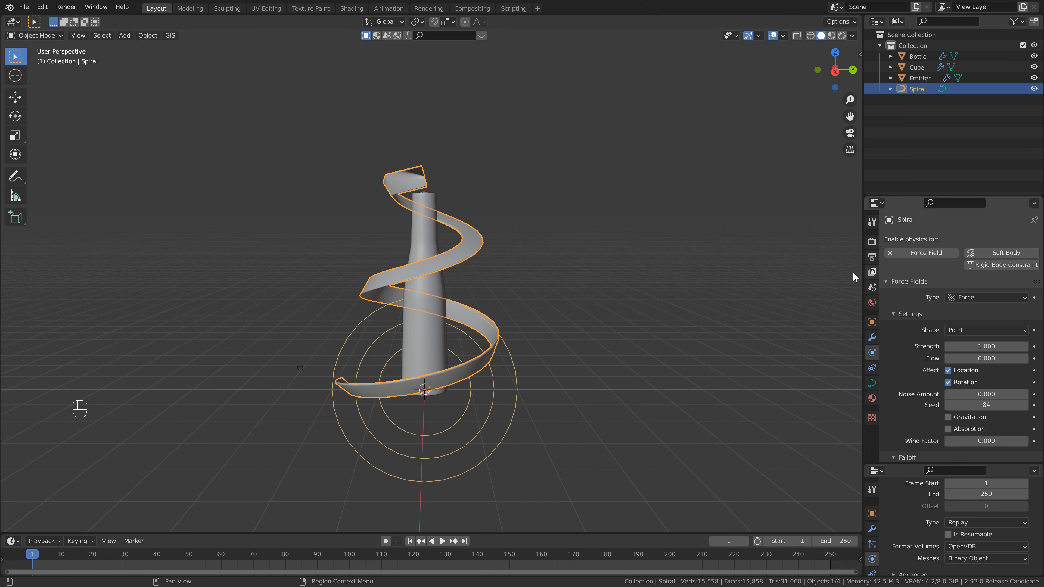
pyautogui.click(971, 330)
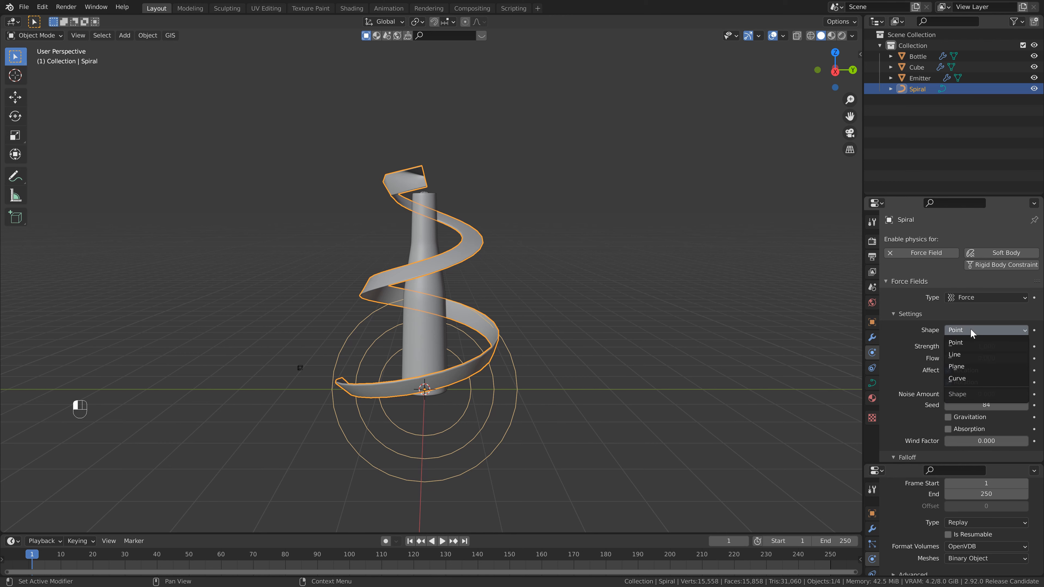
pyautogui.click(971, 379)
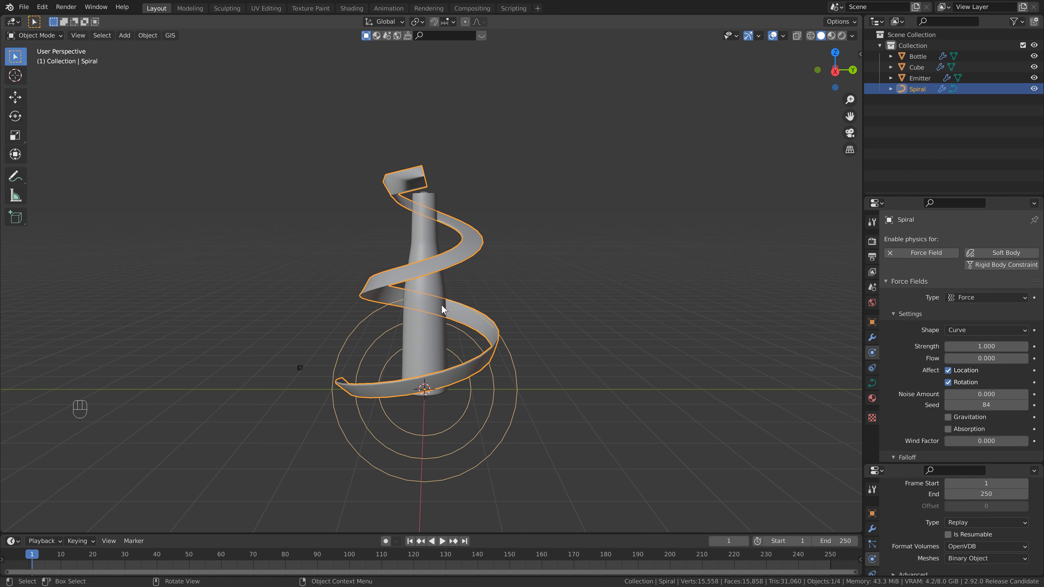
pyautogui.moveTo(449, 254); pyautogui.dragTo(451, 253, button='middle')
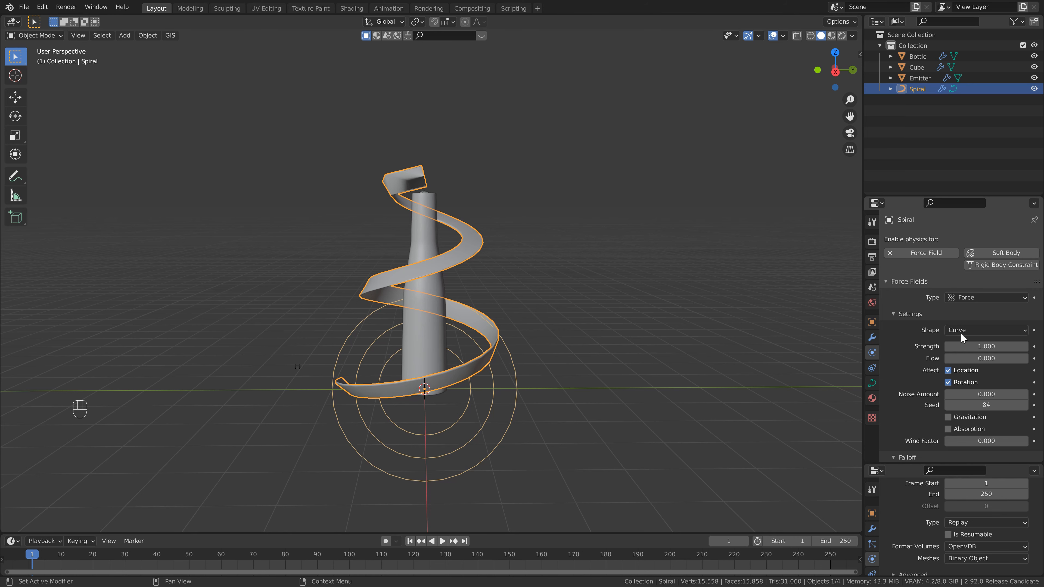
# - Set the spiral force field's strength to -20 and save the file
pyautogui.click(978, 347)
pyautogui.write('-20')
pyautogui.press('Return')
pyautogui.hotkey('ctrl', 's')
# - Reset the fluid cache by reapplying the Replay type and play the simulation again from frame 1
pyautogui.press('space')
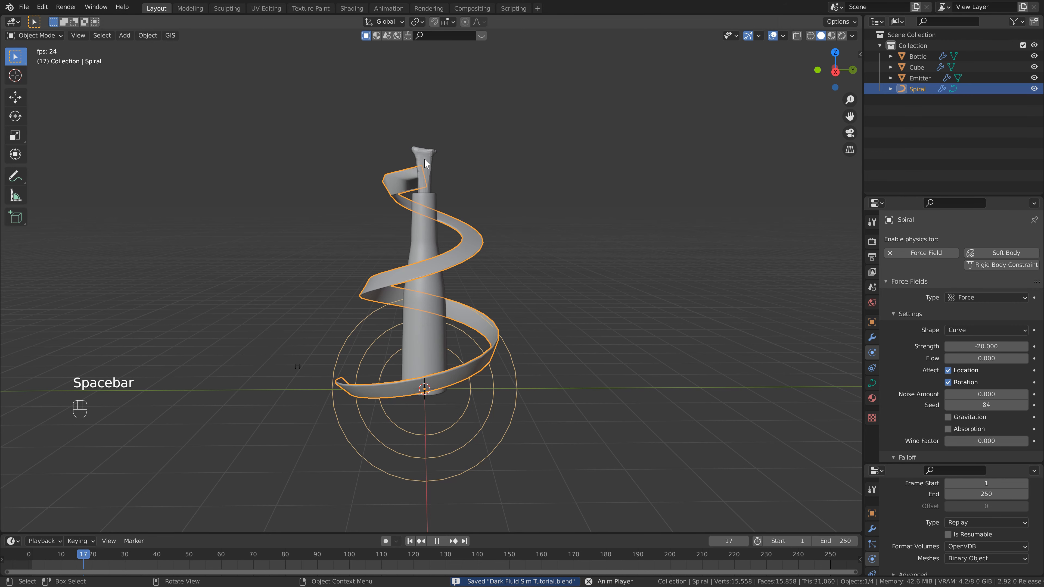
pyautogui.press('space')
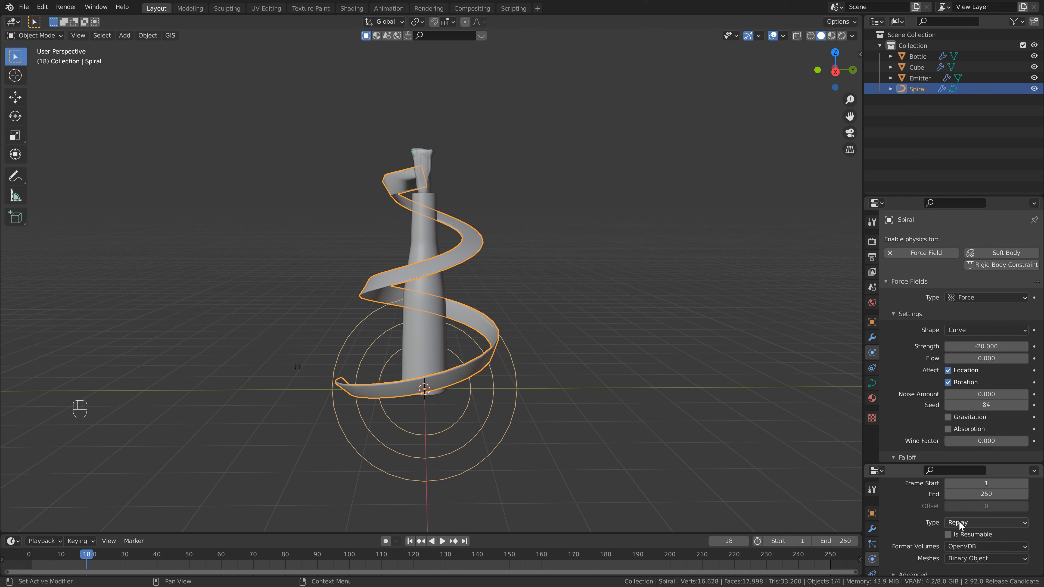
pyautogui.click(968, 522)
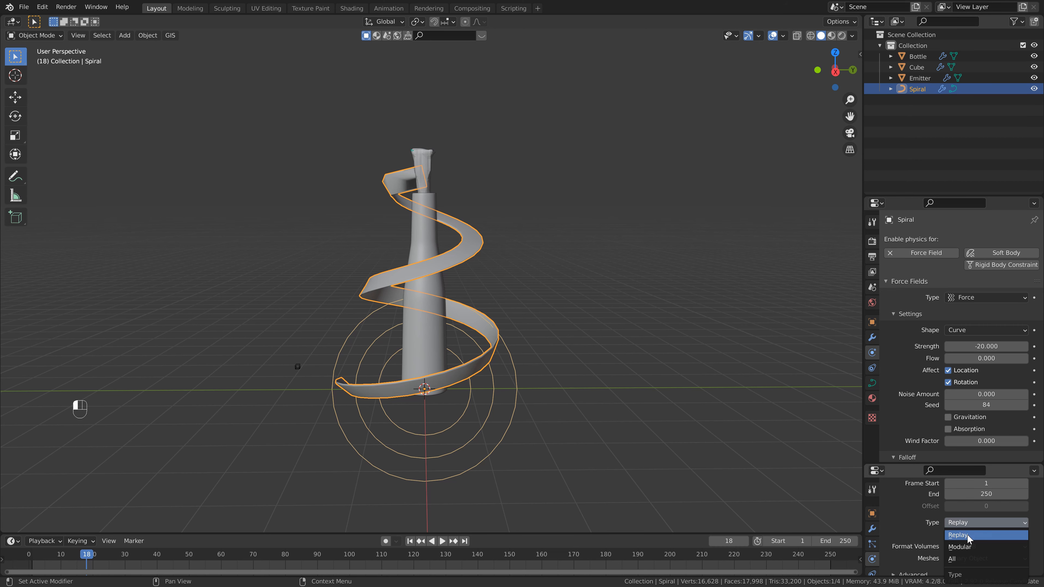
pyautogui.click(967, 536)
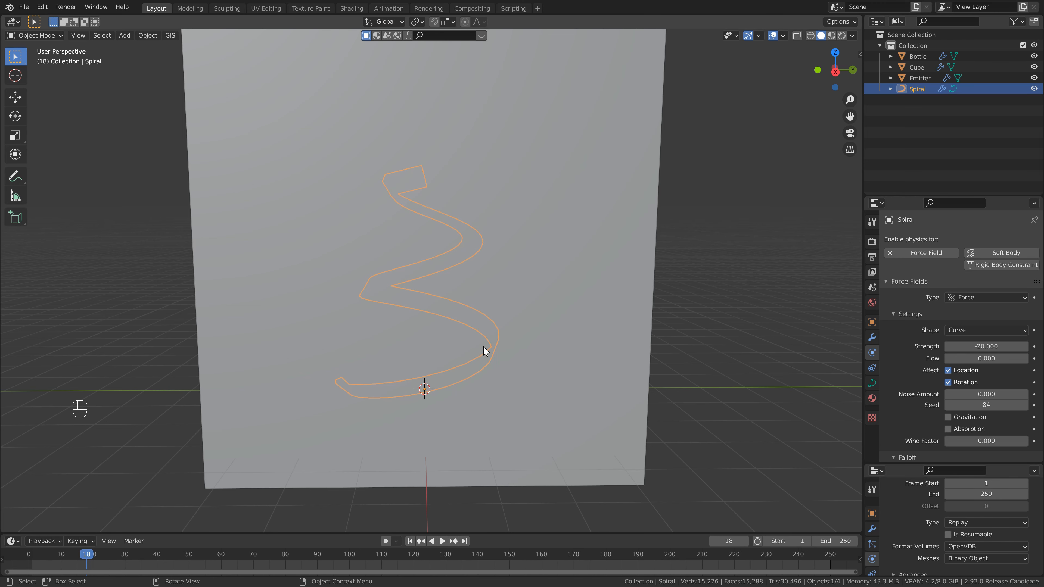
pyautogui.hotkey('shift', 'Left')
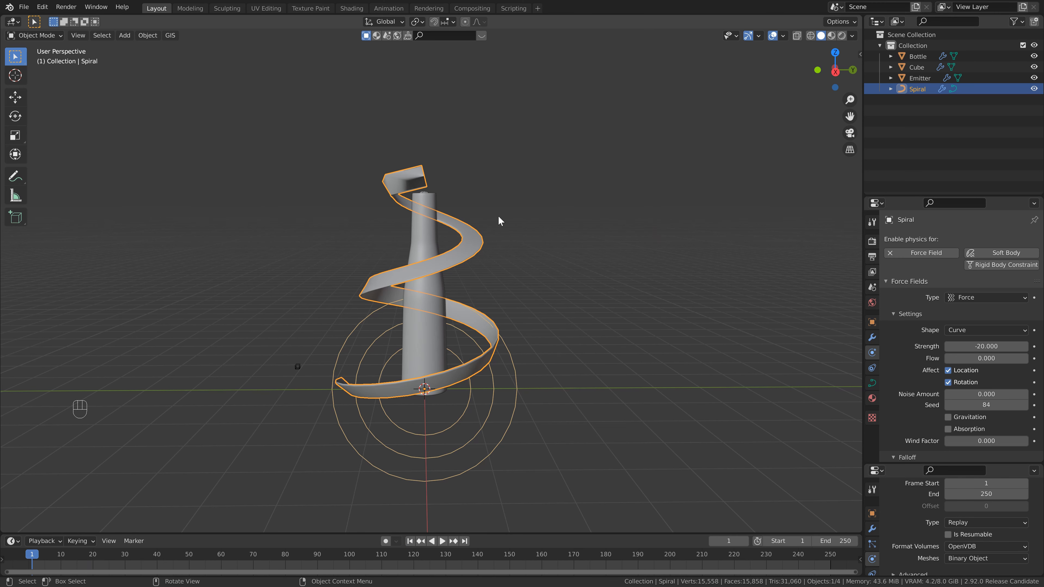
pyautogui.hotkey('ctrl', 's')
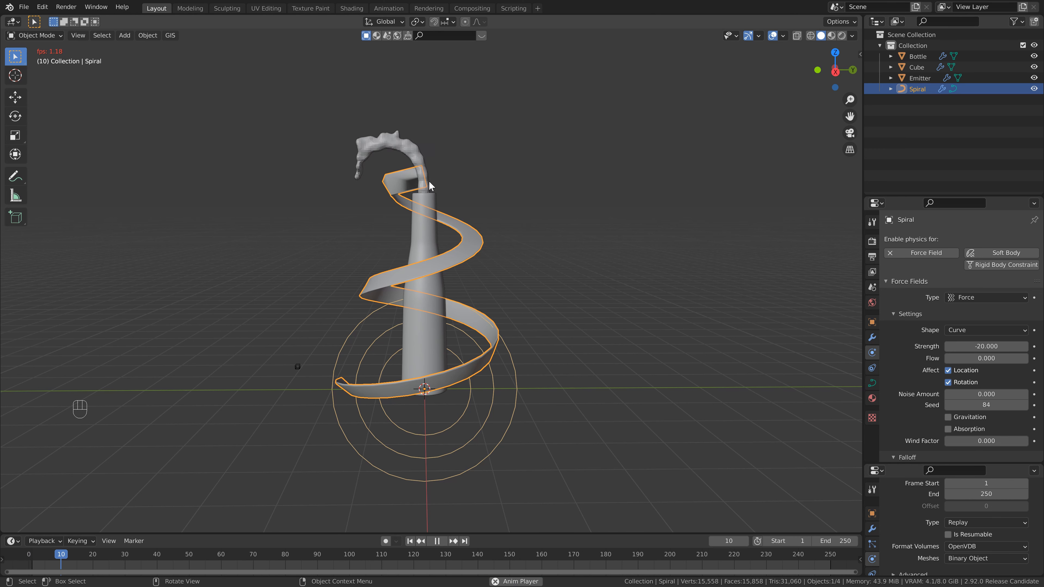
pyautogui.press('space')
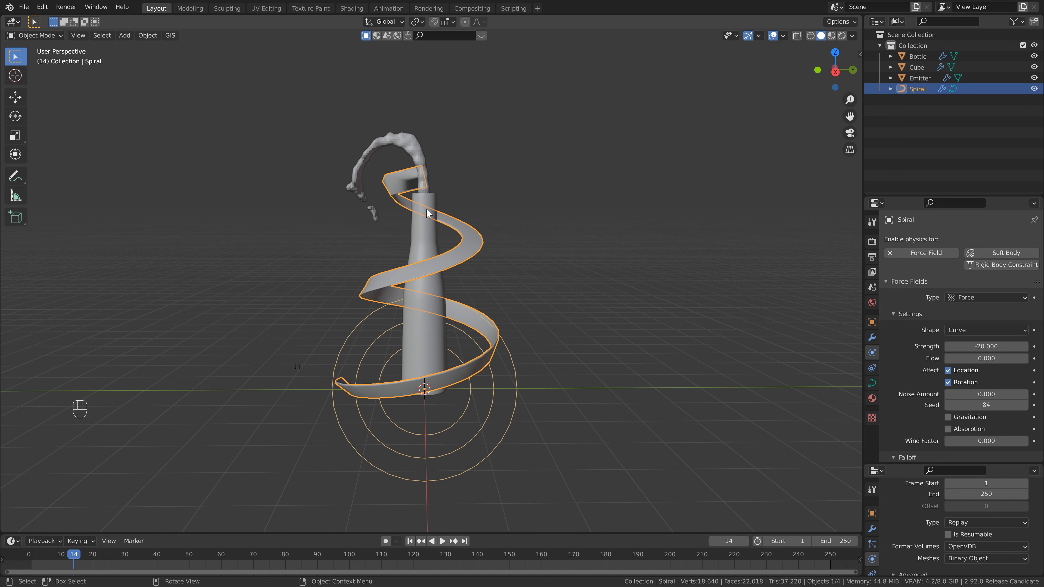
pyautogui.click(408, 143)
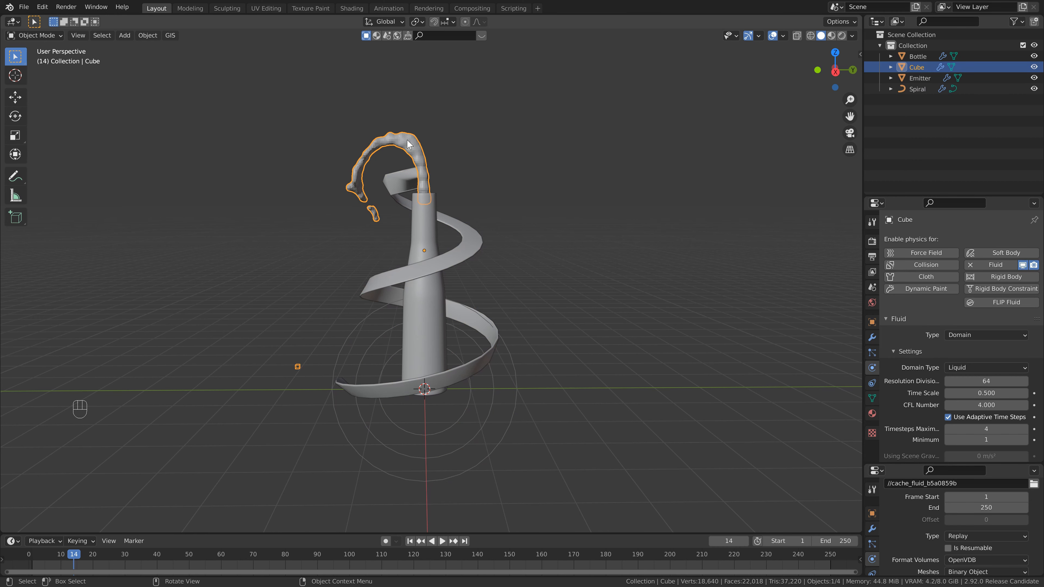
pyautogui.rightClick(397, 146)
pyautogui.click(397, 146)
# - Rename the spiral curve object to Force
pyautogui.click(455, 223)
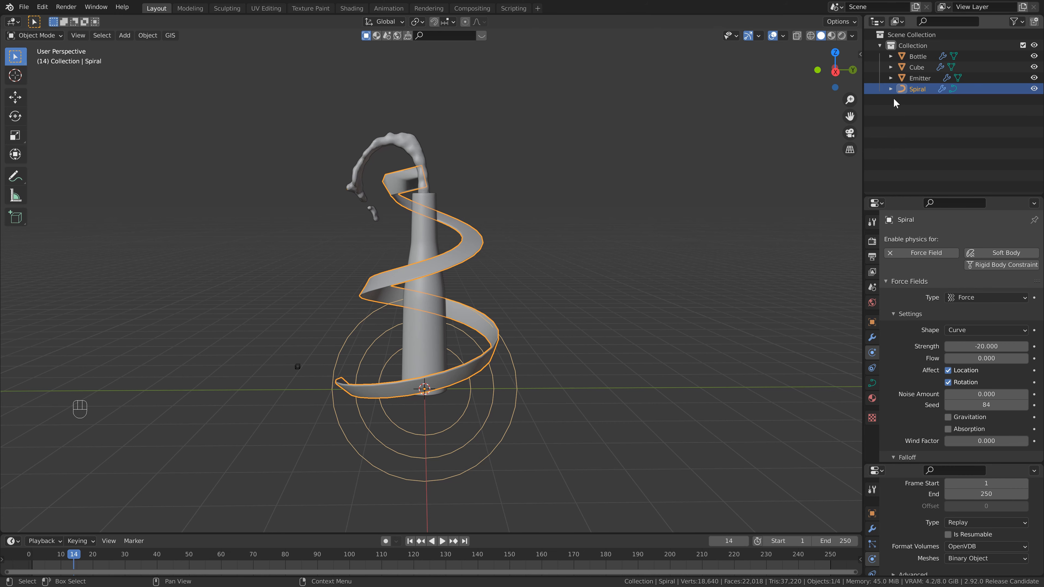
pyautogui.doubleClick(915, 89)
pyautogui.write('Force')
pyautogui.press('Return')
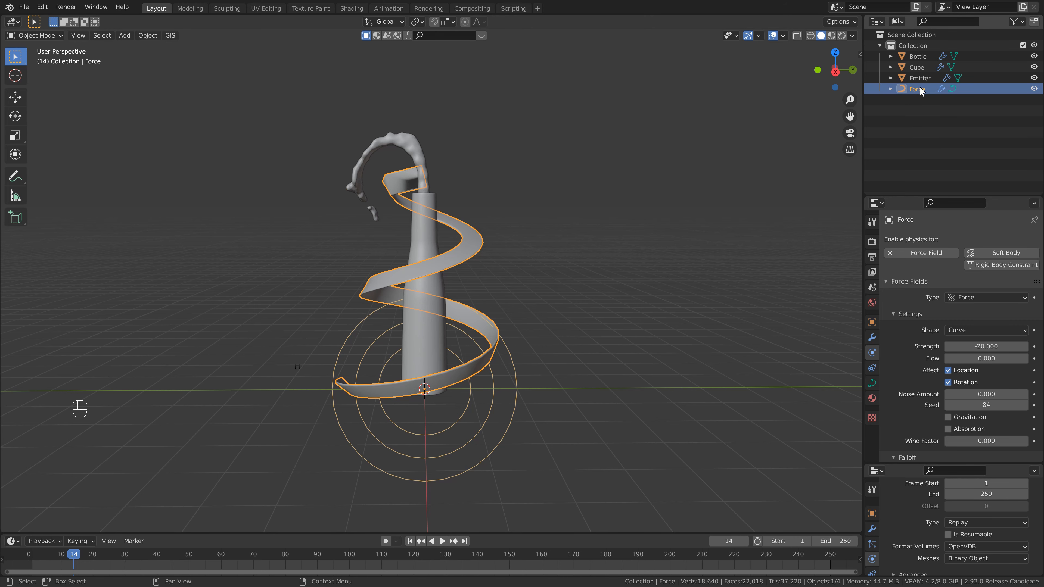
# - Duplicate the Force spiral in place and rename the copy to Vortex
pyautogui.hotkey('shift', 'd')
pyautogui.rightClick(483, 217)
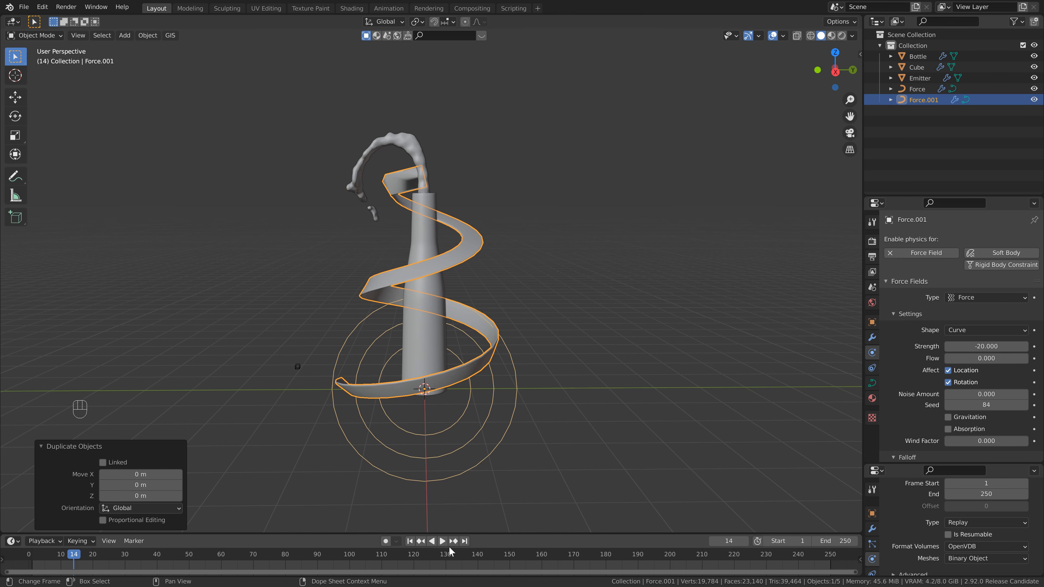
pyautogui.click(409, 542)
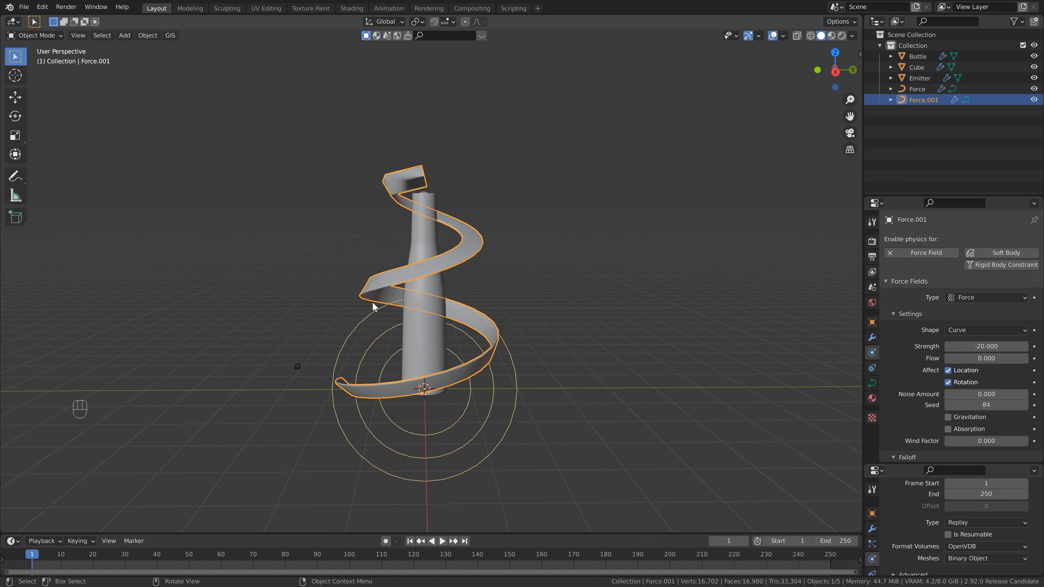
pyautogui.doubleClick(925, 100)
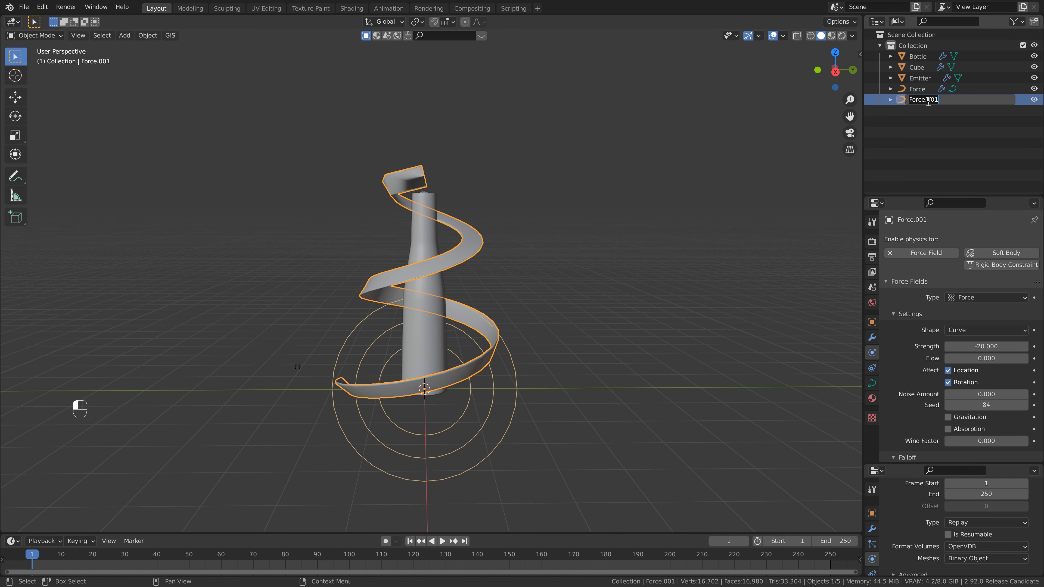
pyautogui.write('Vortex')
pyautogui.press('Return')
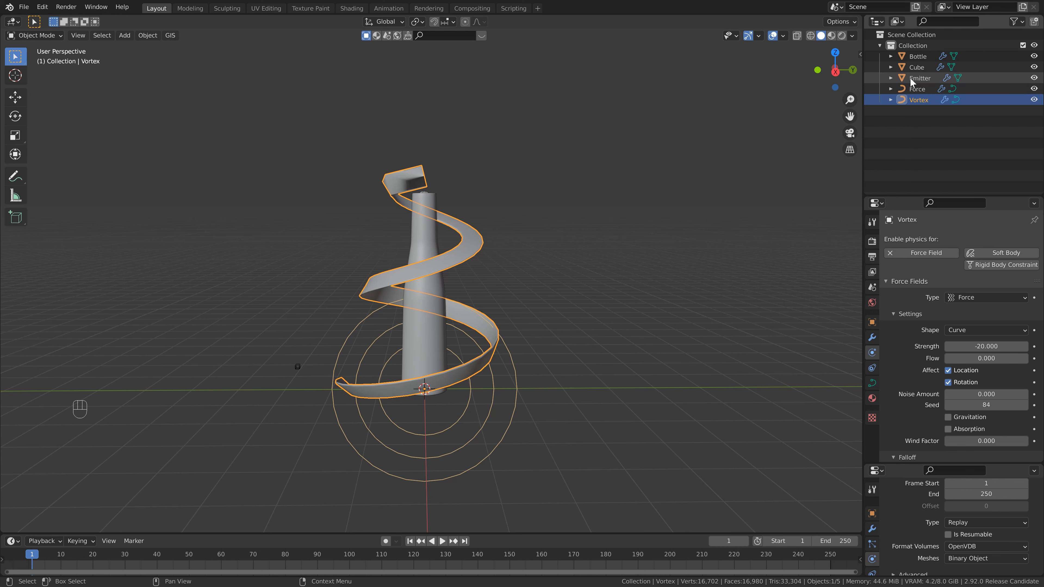
# - Hide the Force spiral in both the viewport and renders, and save the file
pyautogui.click(1015, 22)
pyautogui.click(965, 55)
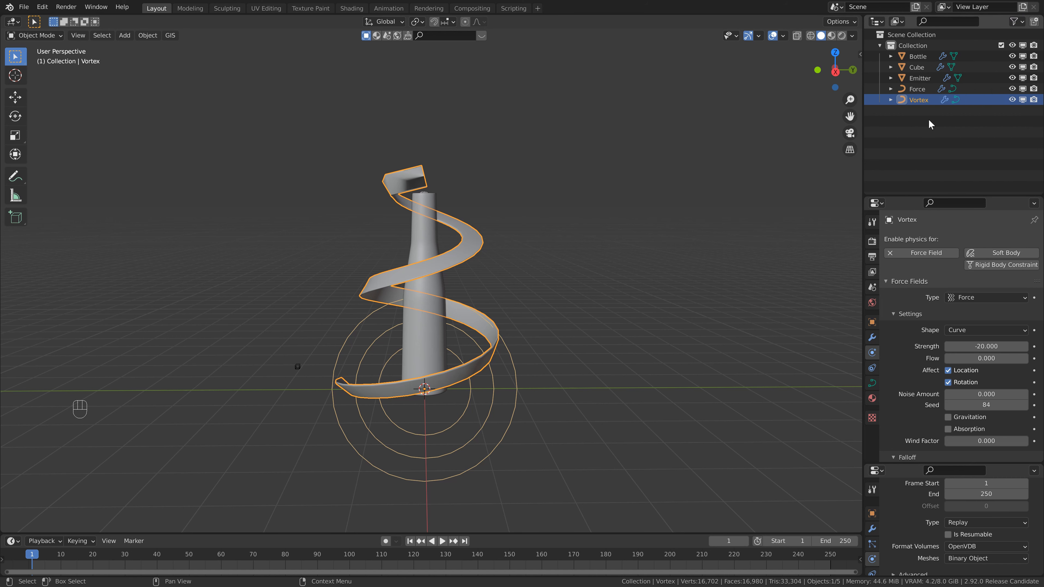
pyautogui.click(1011, 88)
pyautogui.click(1034, 88)
pyautogui.hotkey('ctrl', 's')
pyautogui.click(904, 157)
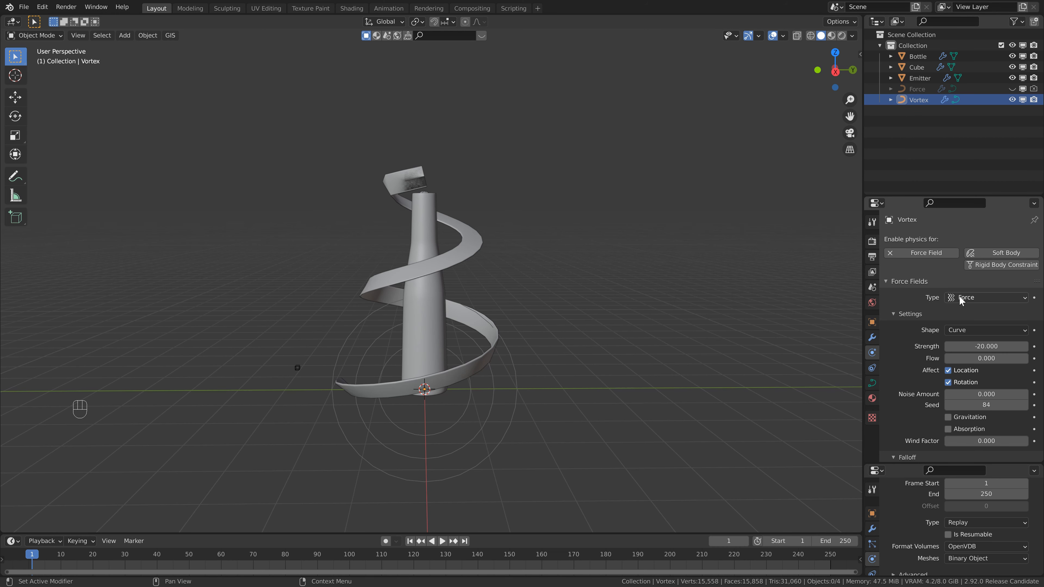
# - Change the Vortex spiral's force field type to Vortex with a strength of 1 and save the file
pyautogui.click(966, 299)
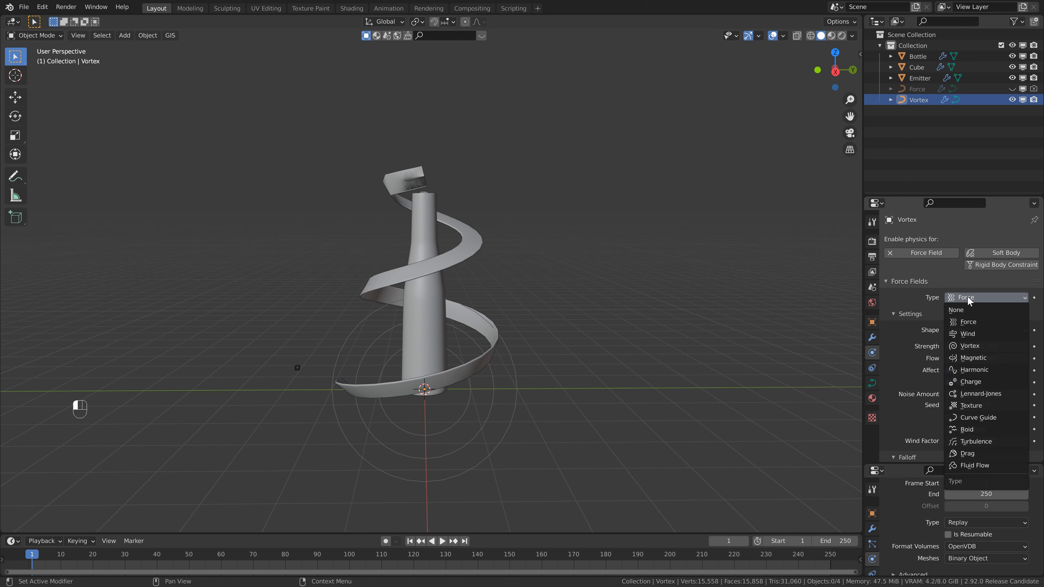
pyautogui.click(967, 347)
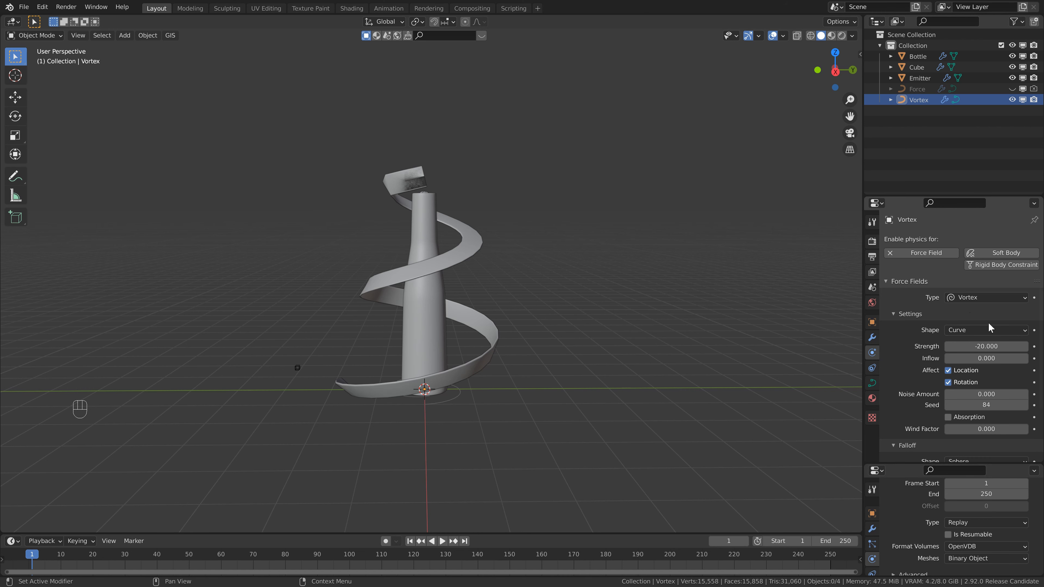
pyautogui.click(989, 346)
pyautogui.write('1')
pyautogui.press('Return')
pyautogui.hotkey('ctrl', 's')
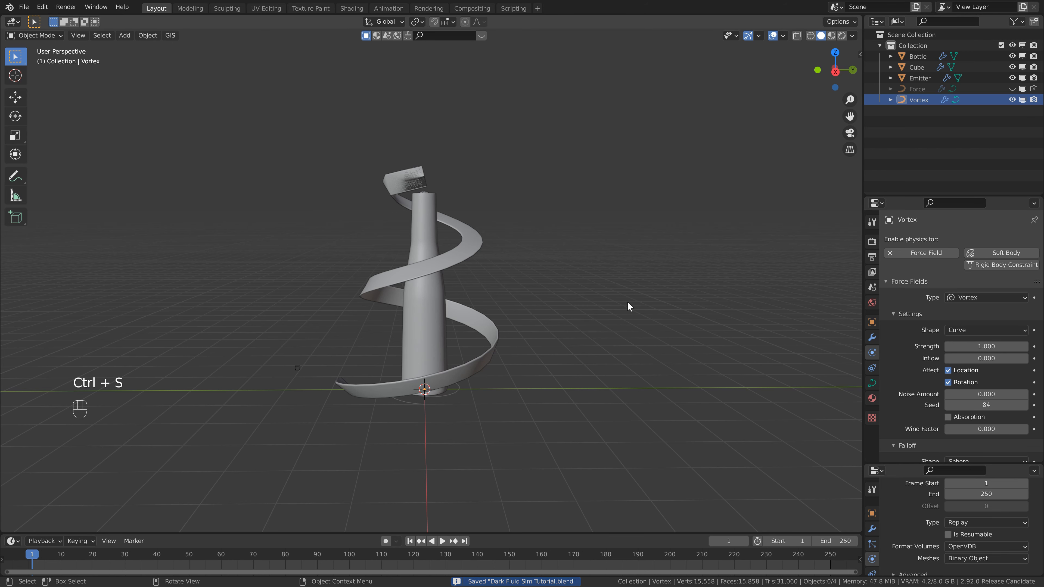
# - Refresh the fluid cache with the Replay type and play the simulation to check how the Vortex field moves the liquid
pyautogui.click(1003, 520)
pyautogui.press('space')
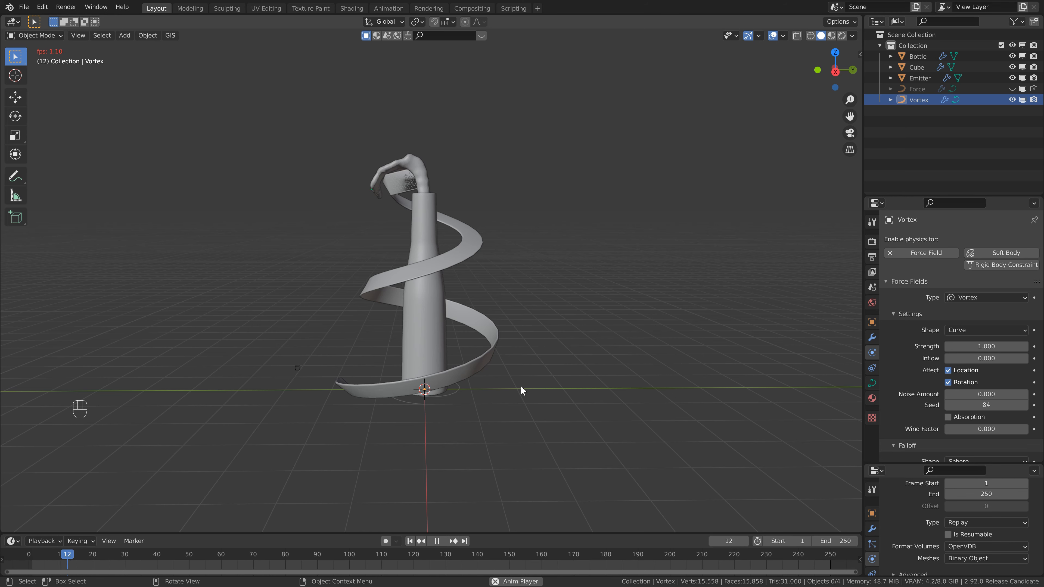
pyautogui.press('space')
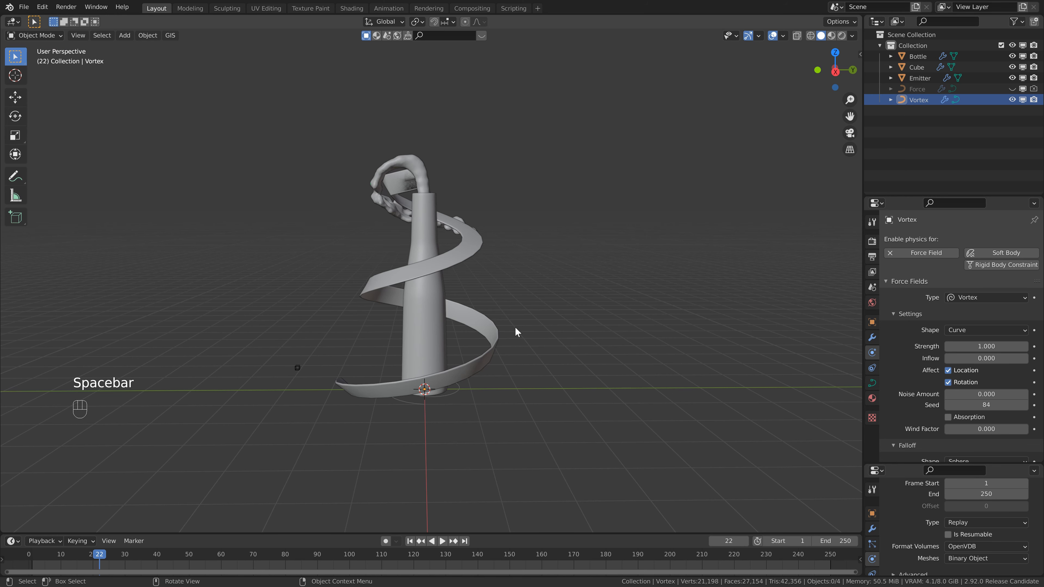
pyautogui.moveTo(453, 188); pyautogui.dragTo(454, 205, button='middle')
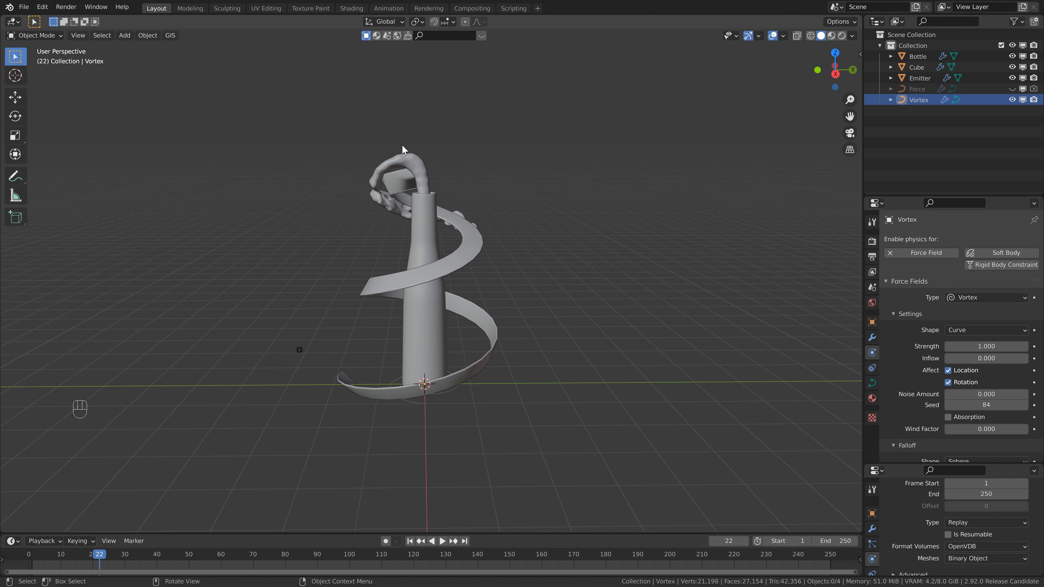
pyautogui.moveTo(492, 239); pyautogui.dragTo(464, 235, button='middle')
# - Return to frame 1, duplicate the Vortex spiral in place and hide the original in the viewport and renders
pyautogui.click(474, 243)
pyautogui.click(411, 543)
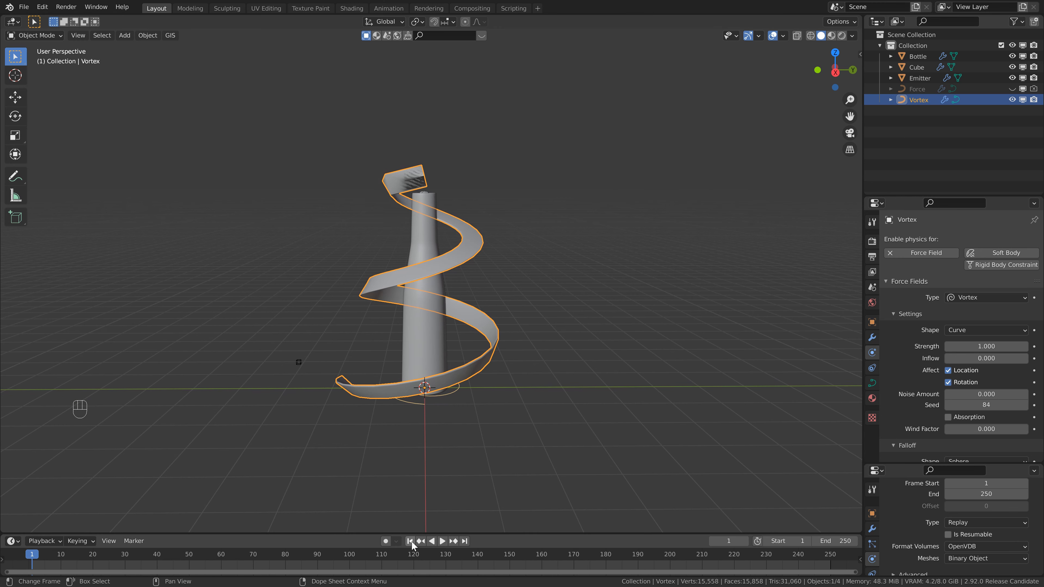
pyautogui.hotkey('shift', 'd')
pyautogui.rightClick(509, 257)
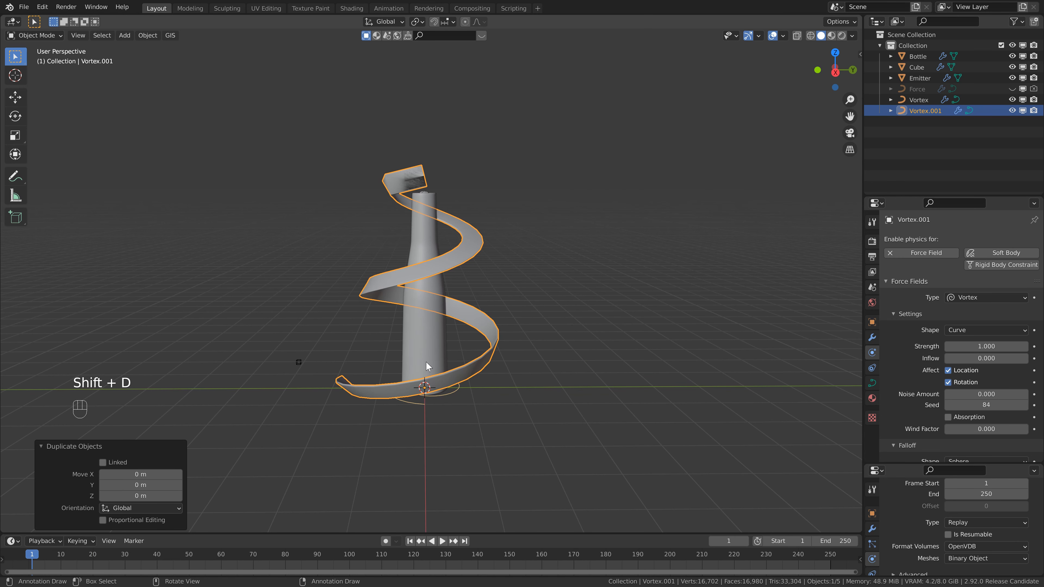
pyautogui.click(1012, 99)
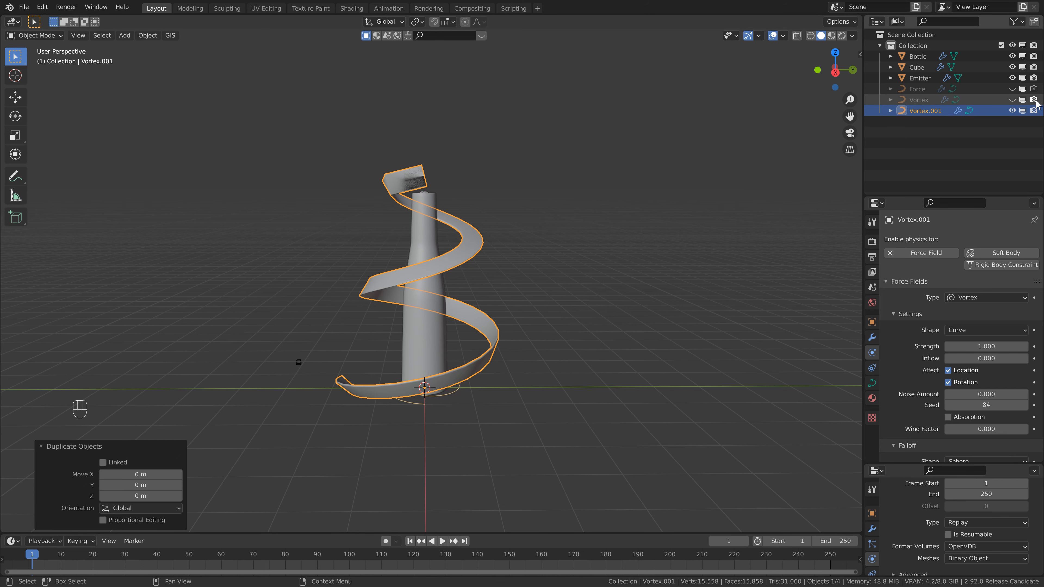
# - Rename the duplicated spiral to Harmonic and change its force field type to Harmonic
pyautogui.doubleClick(929, 110)
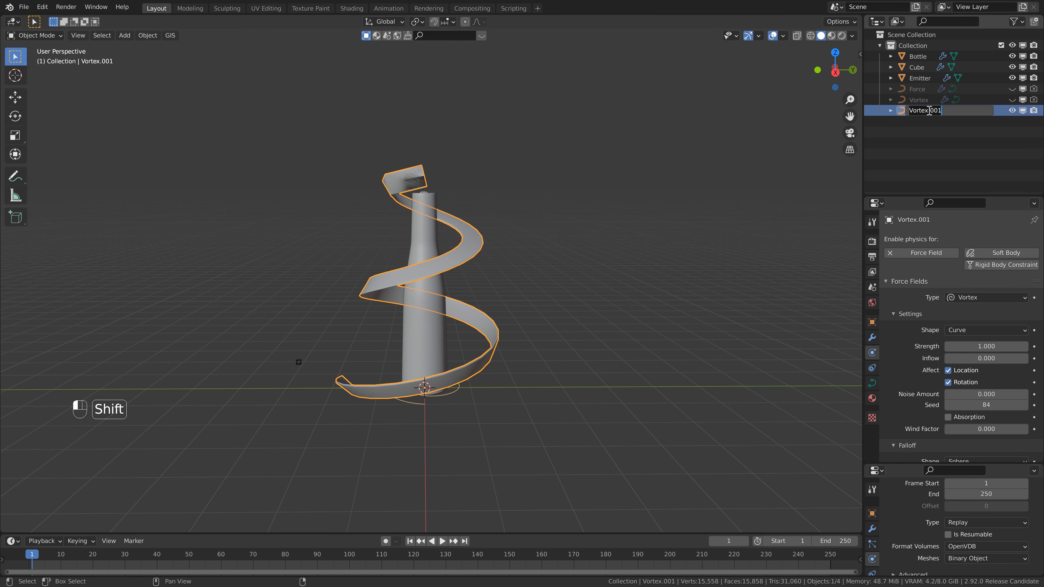
pyautogui.write('Harmonic')
pyautogui.press('Return')
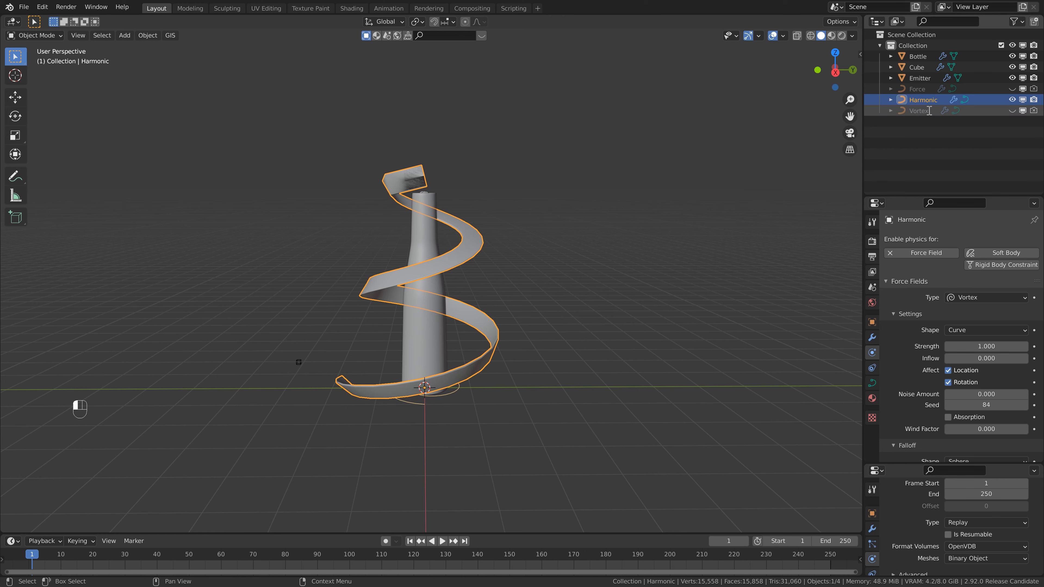
pyautogui.click(969, 297)
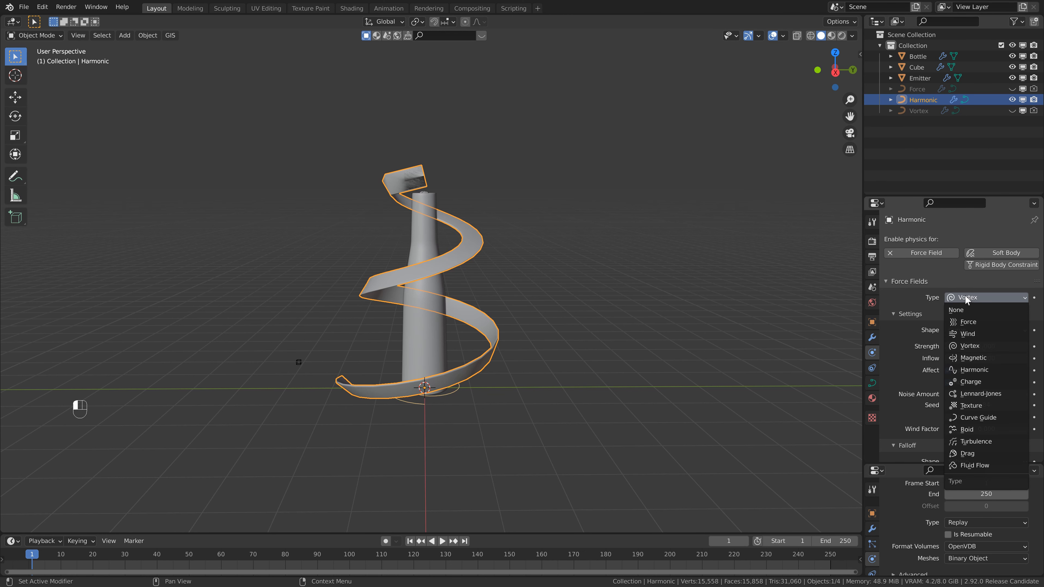
pyautogui.click(975, 370)
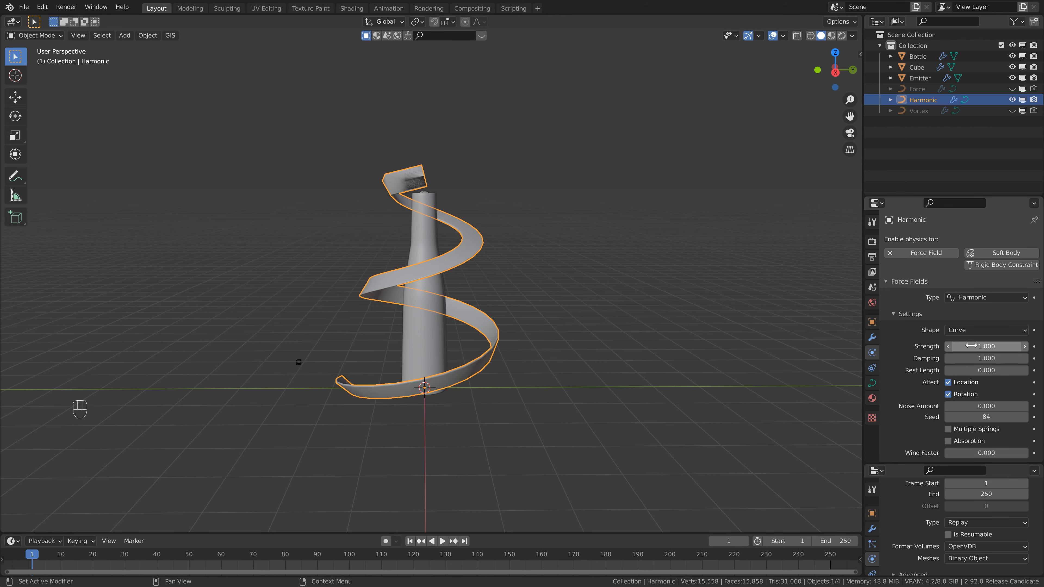
# - Set the Harmonic field's damping to 0 and rest length to 2, and save the file
pyautogui.click(991, 358)
pyautogui.write('0')
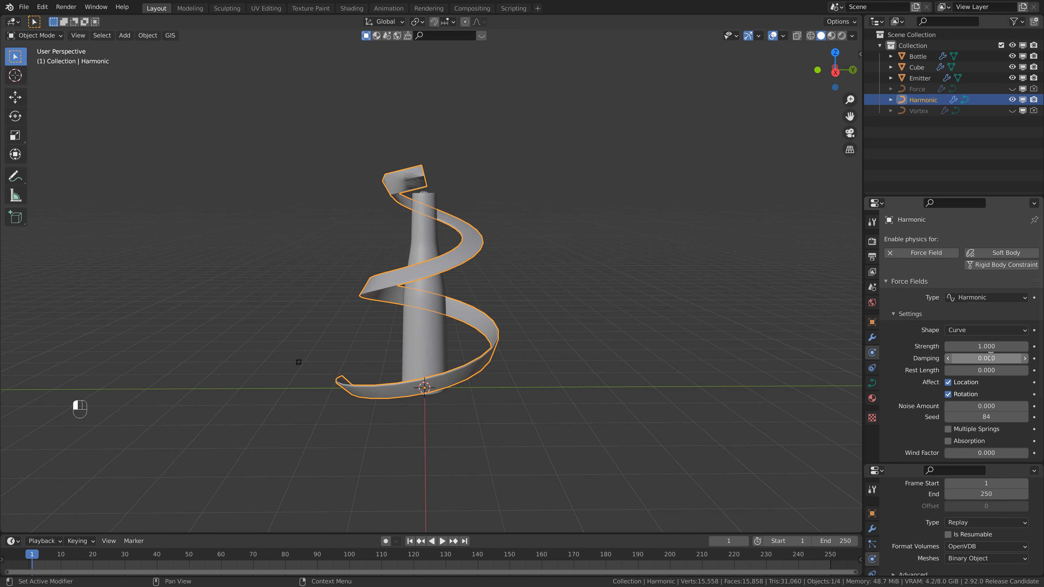
pyautogui.click(987, 369)
pyautogui.write('2')
pyautogui.press('Return')
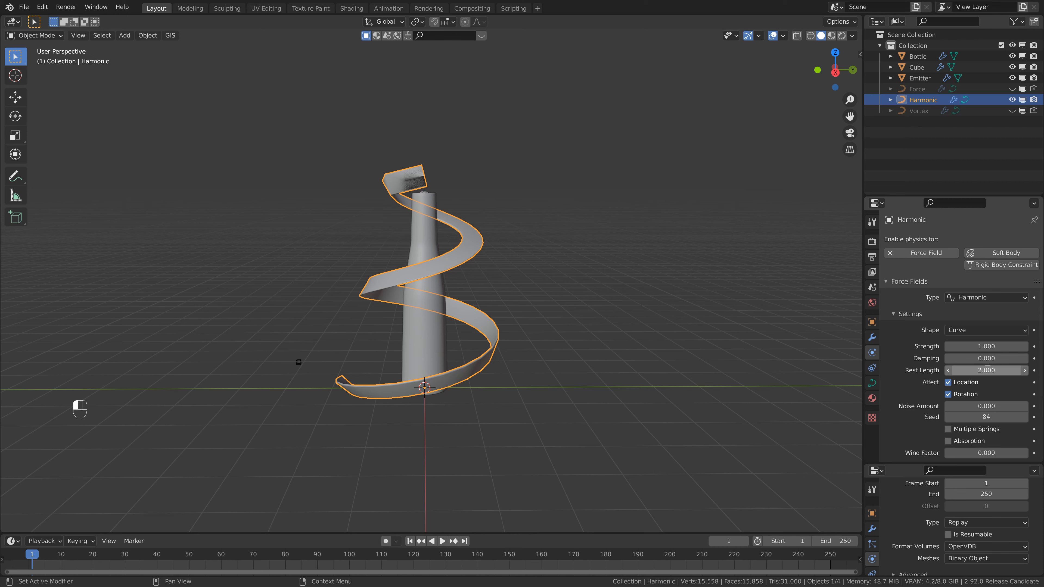
pyautogui.hotkey('ctrl', 's')
# - Play the simulation to frame 27, inspect the liquid around the Harmonic spiral from several angles, and save the file
pyautogui.press('space')
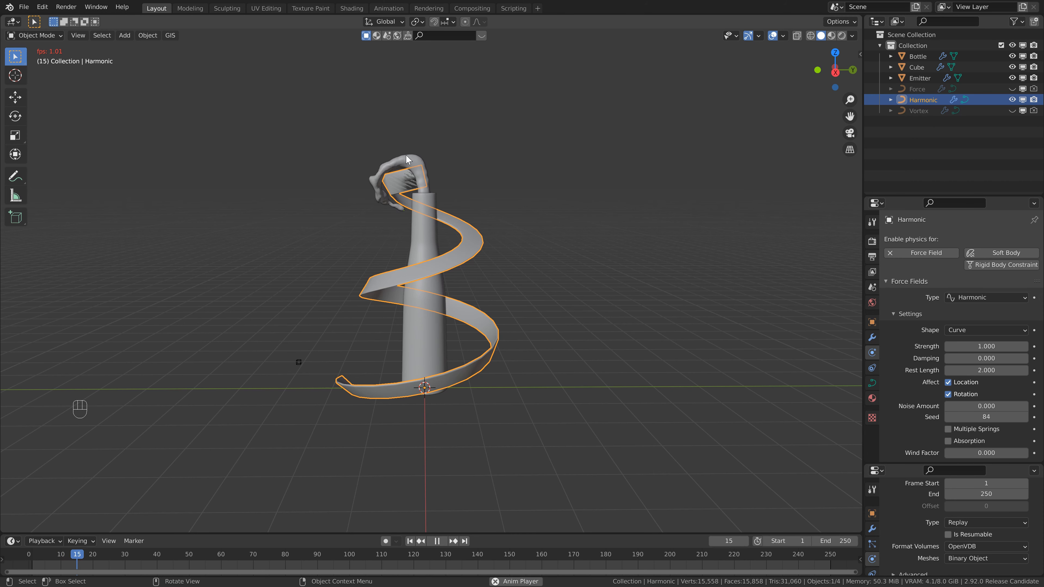
pyautogui.press('space')
pyautogui.press('space')
pyautogui.press('space')
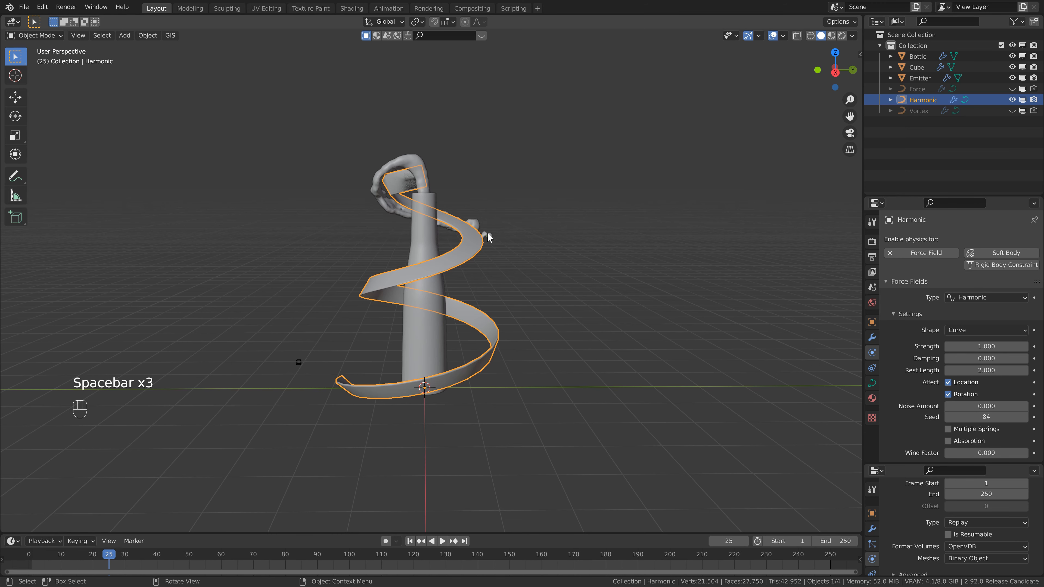
pyautogui.press('space')
pyautogui.press('space')
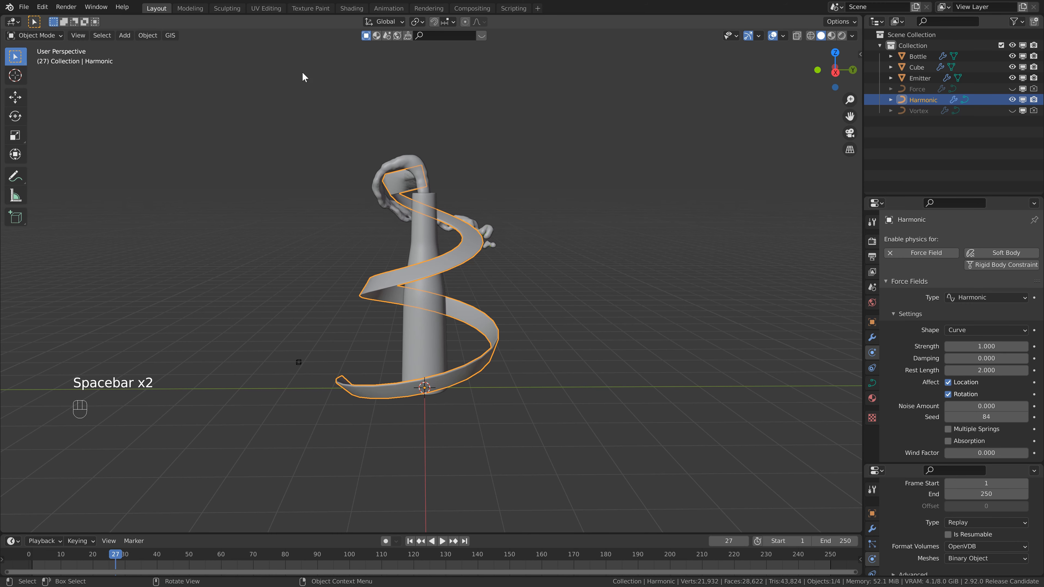
pyautogui.moveTo(472, 208); pyautogui.dragTo(553, 245, button='middle')
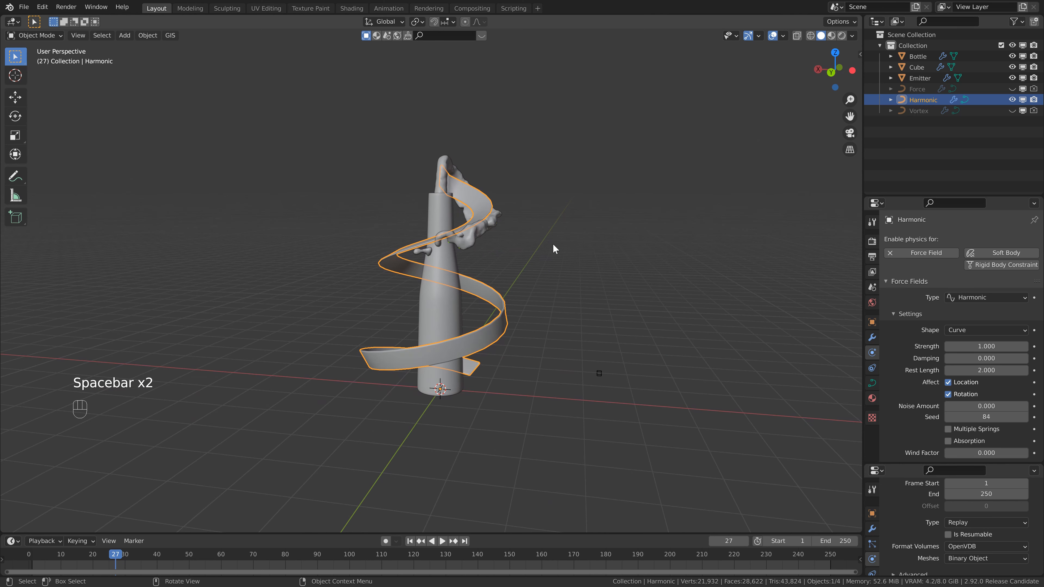
pyautogui.moveTo(455, 229); pyautogui.dragTo(588, 233, button='middle')
pyautogui.hotkey('ctrl', 's')
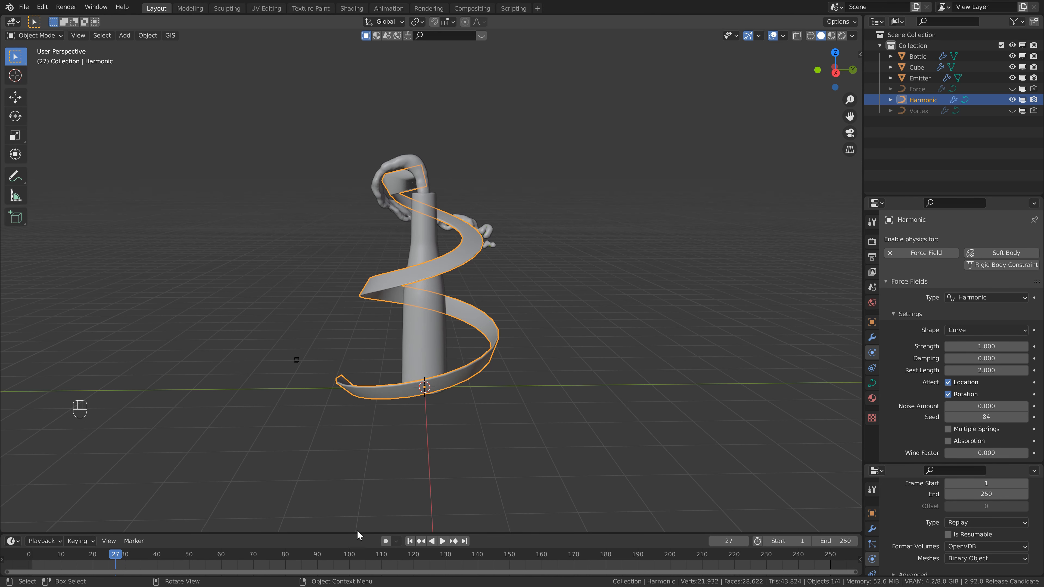
# - Return to frame 1, duplicate the Harmonic spiral in place and hide the original in the viewport and renders
pyautogui.click(410, 541)
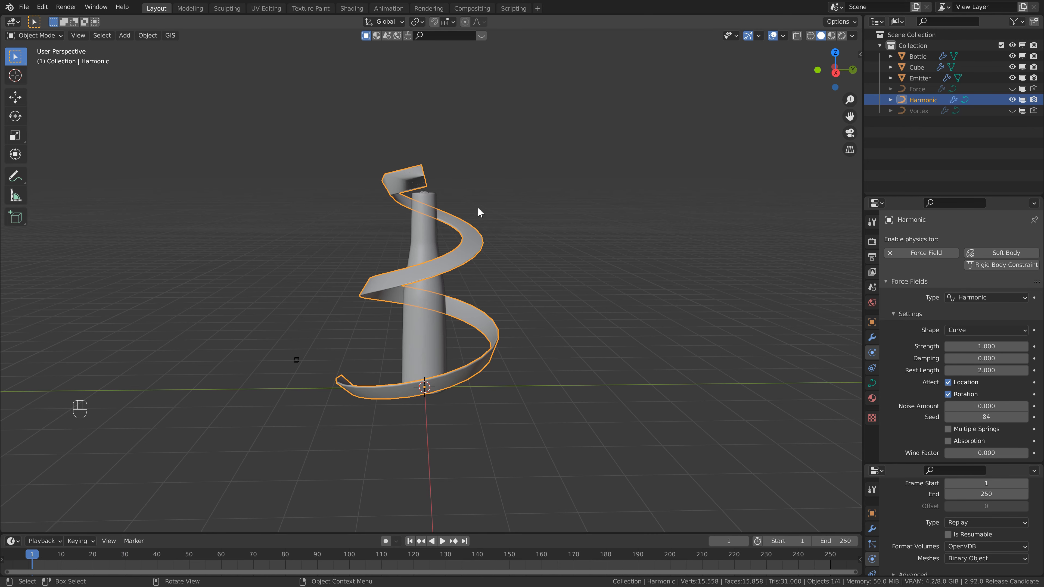
pyautogui.hotkey('shift', 'd')
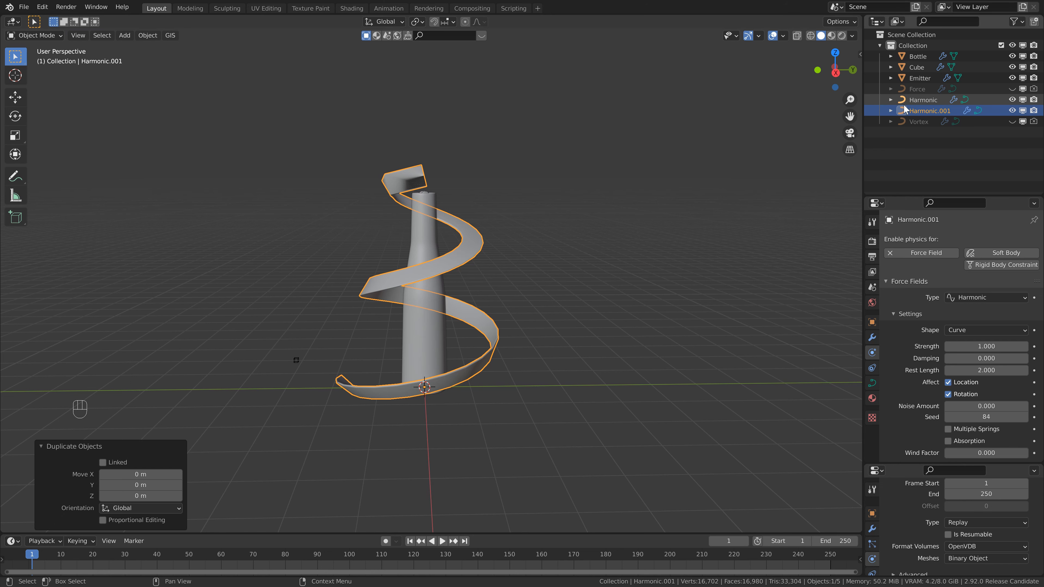
pyautogui.click(1011, 99)
pyautogui.click(1034, 99)
# - Rename the duplicated spiral to Turbulence and change its force field type to Turbulence
pyautogui.doubleClick(930, 111)
pyautogui.write('Turbulen')
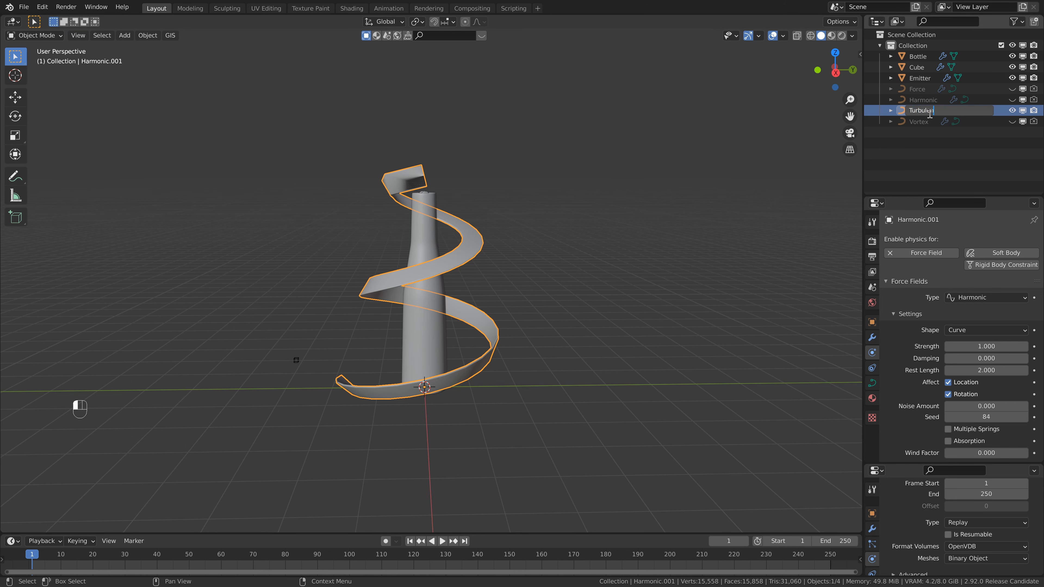
pyautogui.write('ce')
pyautogui.press('Return')
pyautogui.click(976, 297)
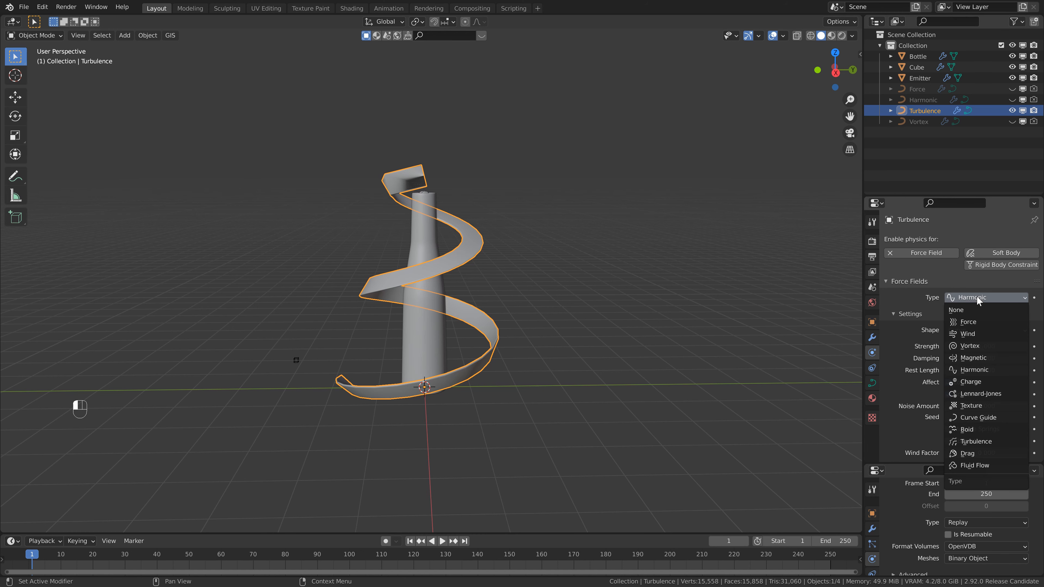
pyautogui.click(991, 444)
# - Set the Turbulence field's strength to 25, size to 10 and flow to 2, and save the file
pyautogui.click(996, 347)
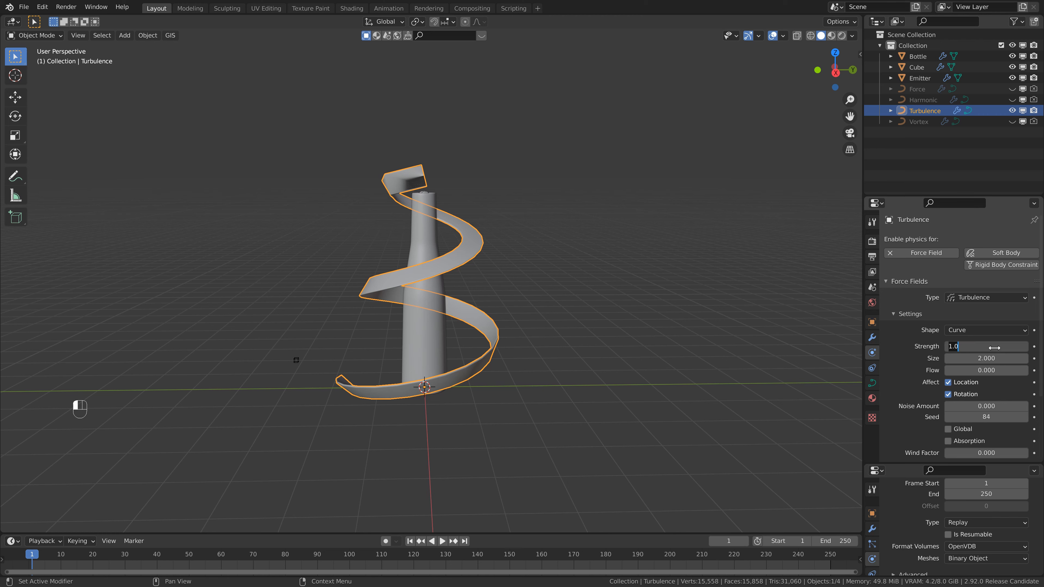
pyautogui.write('25')
pyautogui.press('Return')
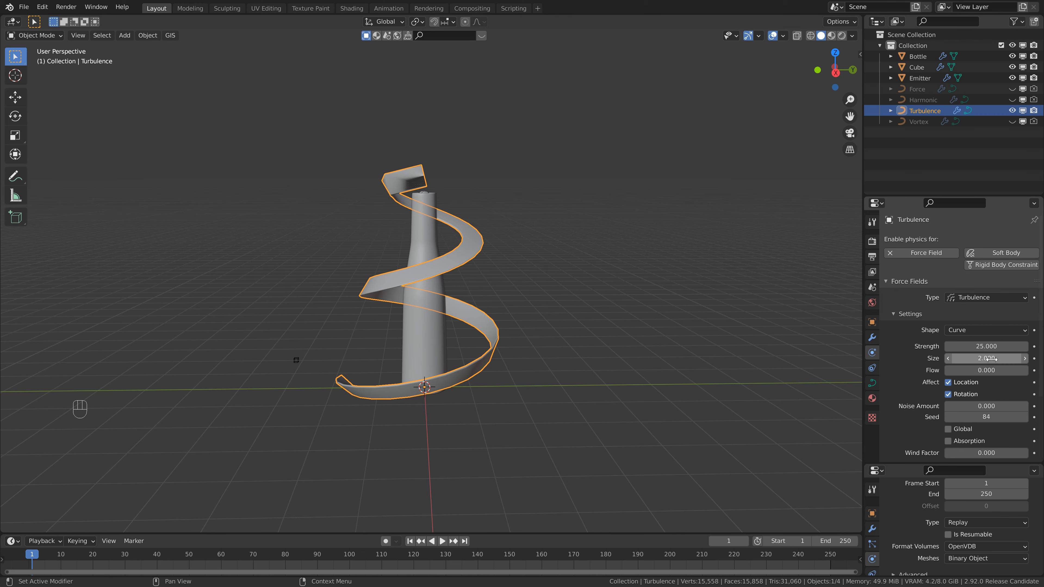
pyautogui.click(991, 359)
pyautogui.write('1')
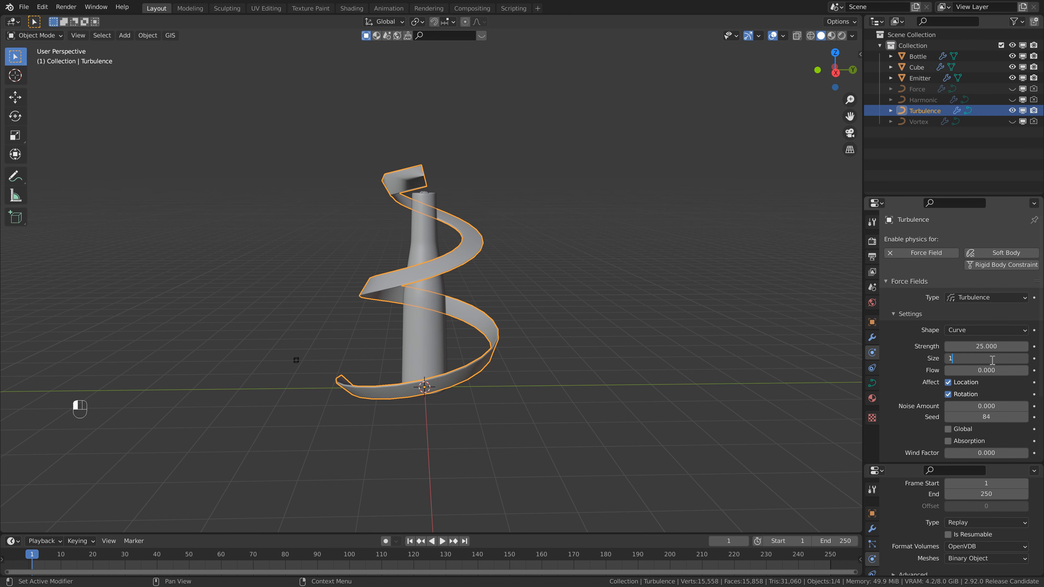
pyautogui.write('0')
pyautogui.press('Return')
pyautogui.click(987, 369)
pyautogui.write('2')
pyautogui.press('Return')
pyautogui.hotkey('ctrl', 's')
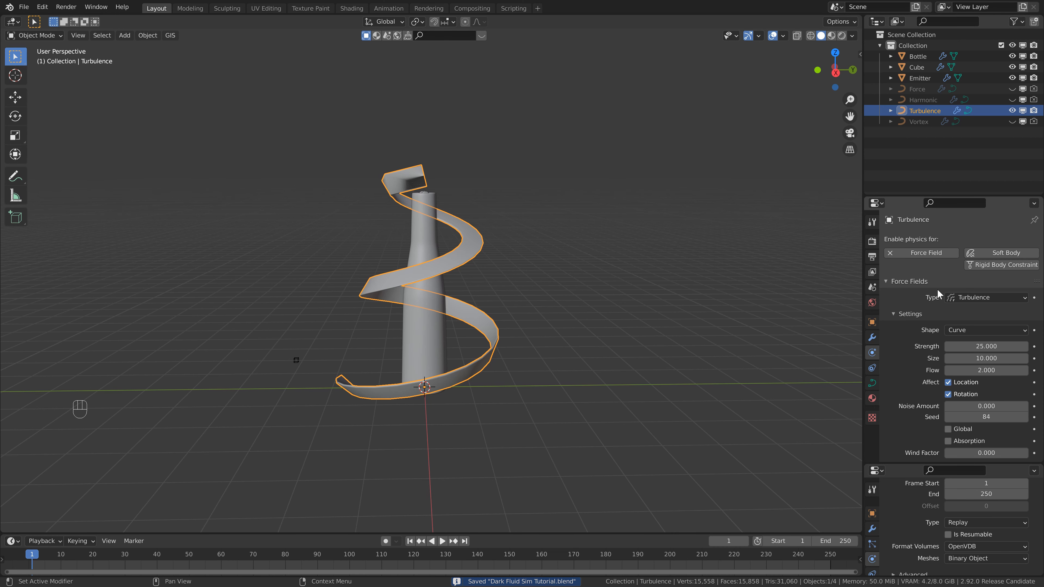
# - Refresh the fluid cache with the Replay type and play the simulation to check the Turbulence field's effect on the liquid
pyautogui.press('space')
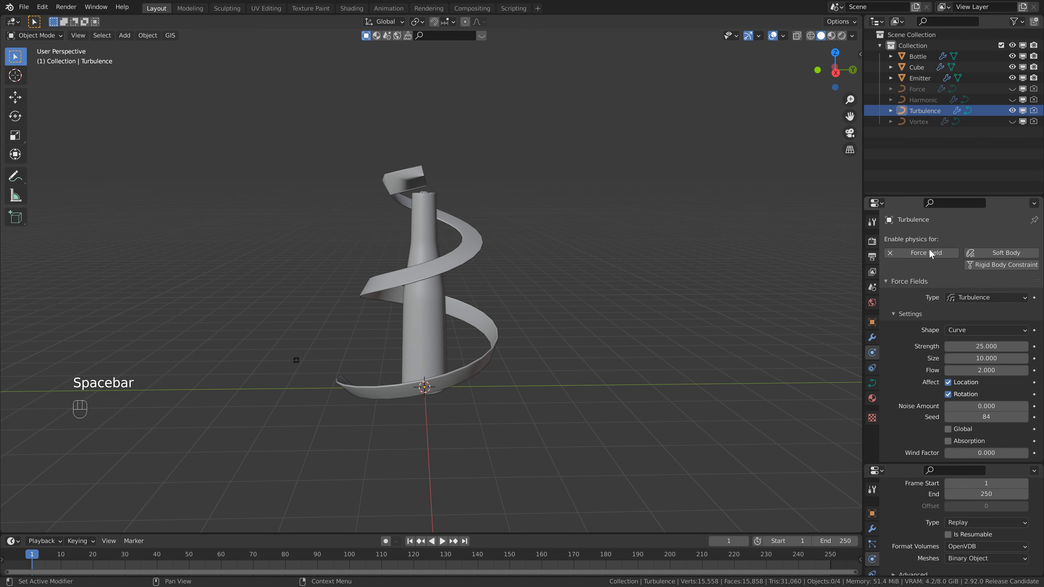
pyautogui.click(1003, 523)
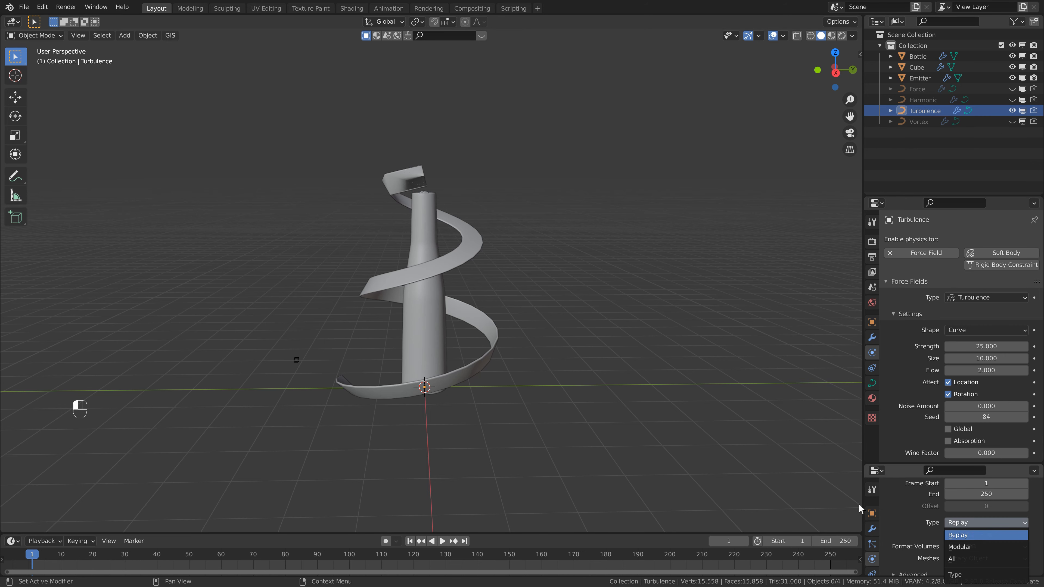
pyautogui.press('space')
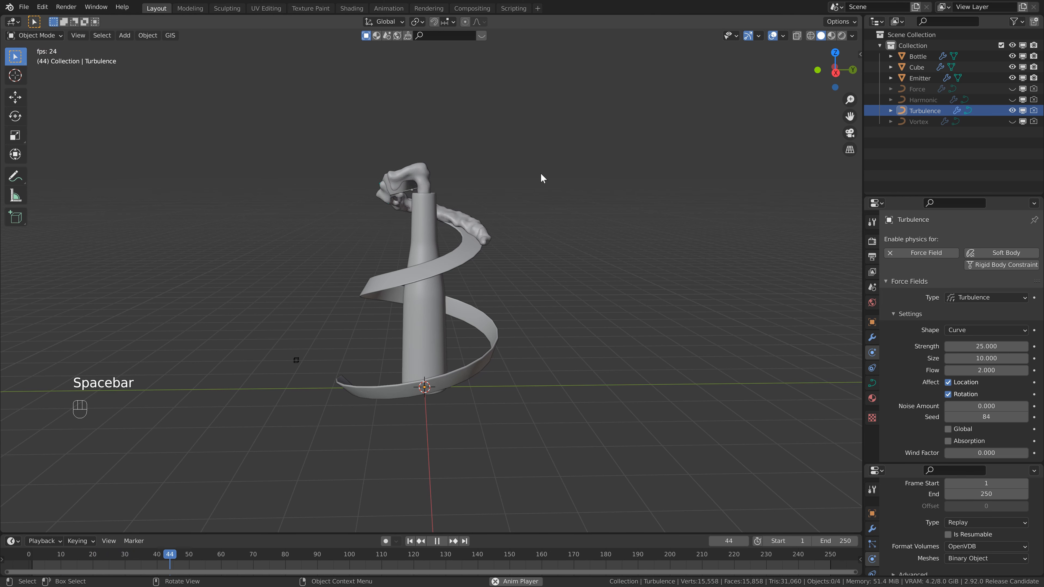
pyautogui.press('space')
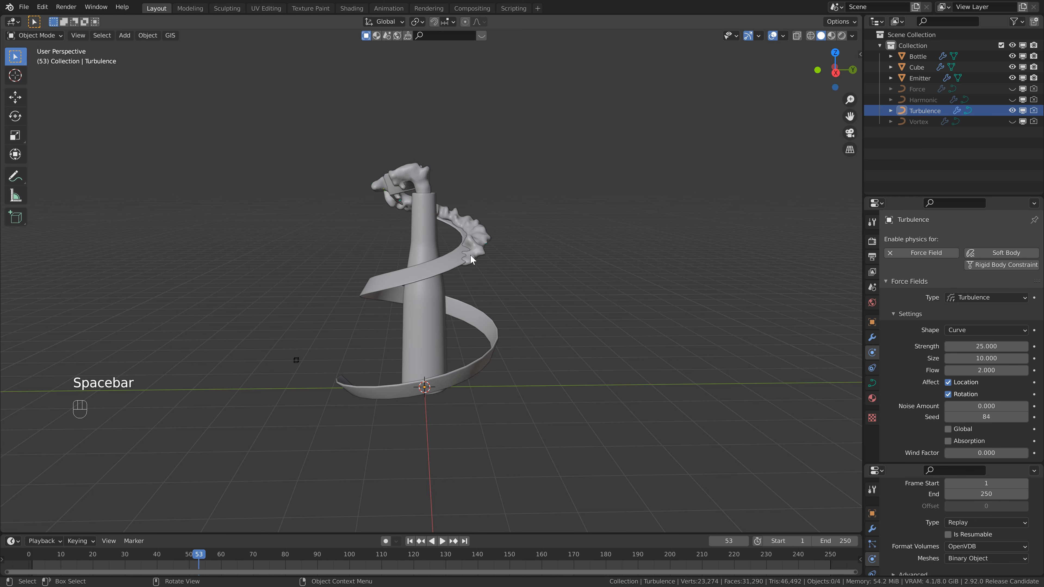
pyautogui.click(449, 211)
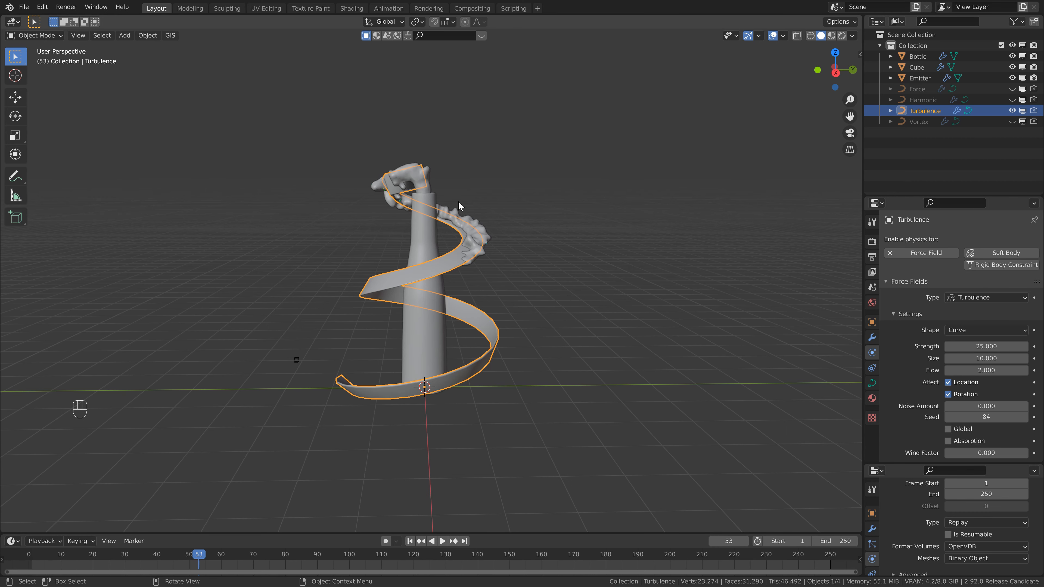
pyautogui.moveTo(467, 200); pyautogui.dragTo(468, 205, button='middle')
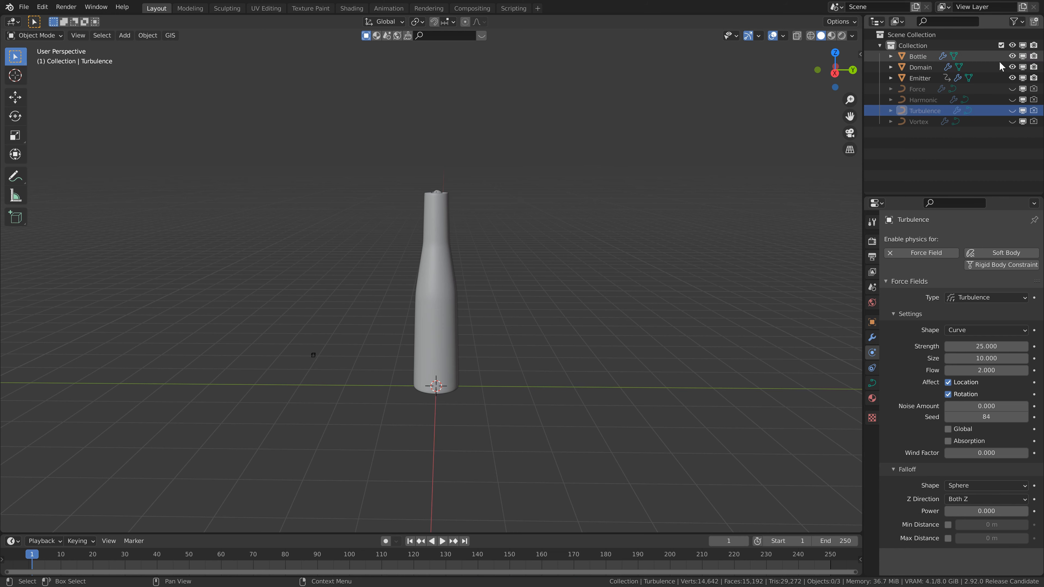
# - Add an Archemedean curve spiral around the base of the bottle
pyautogui.moveTo(517, 274); pyautogui.dragTo(478, 265, button='middle')
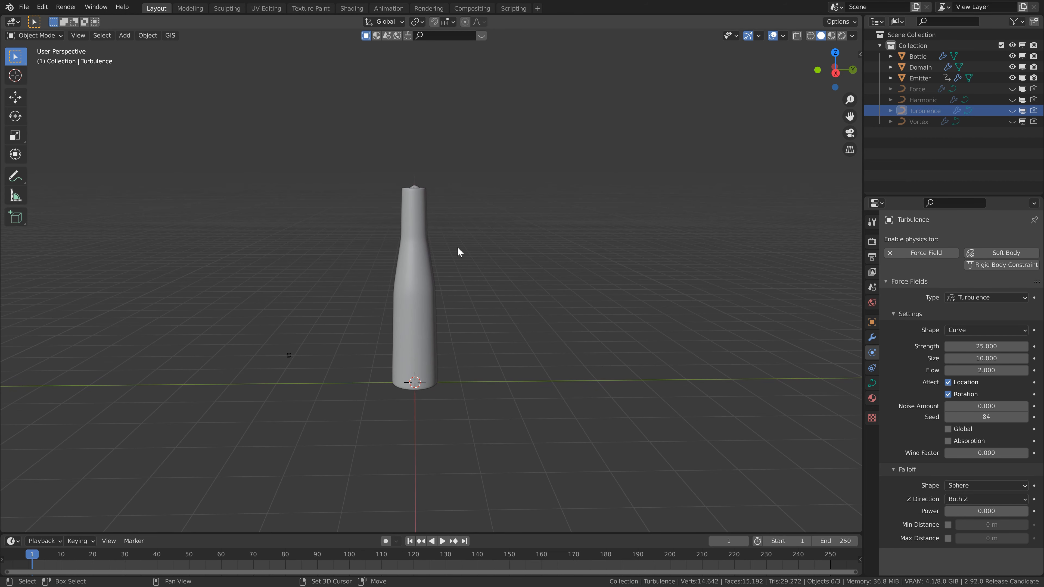
pyautogui.hotkey('shift', 'a')
pyautogui.moveTo(458, 247)
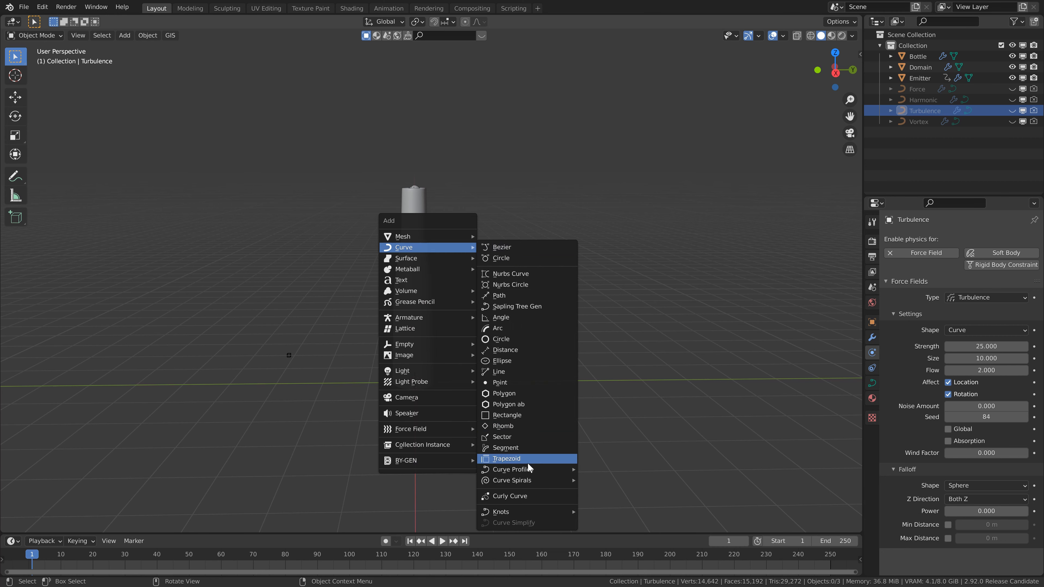
pyautogui.moveTo(529, 481)
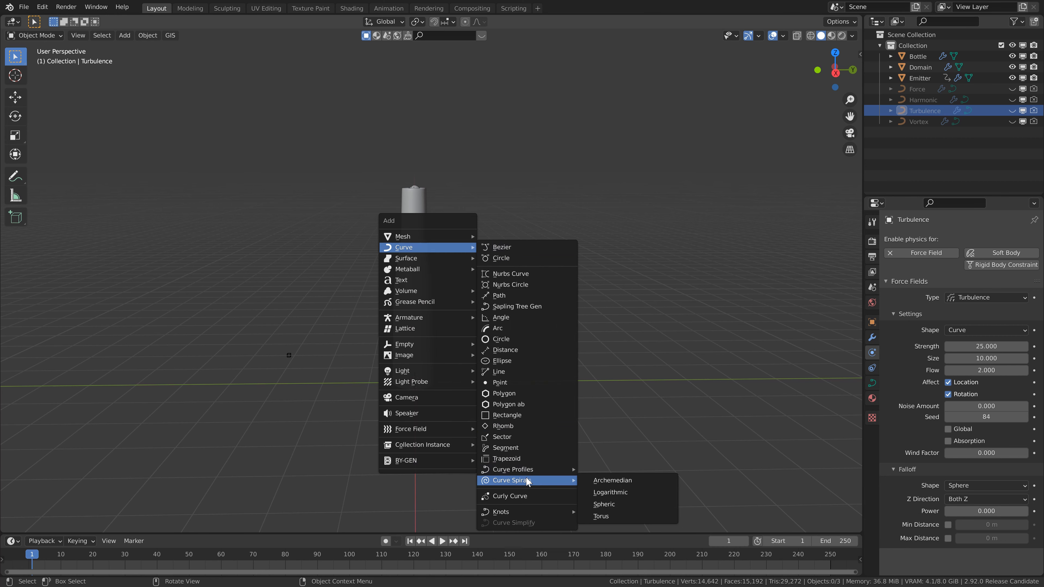
pyautogui.click(609, 484)
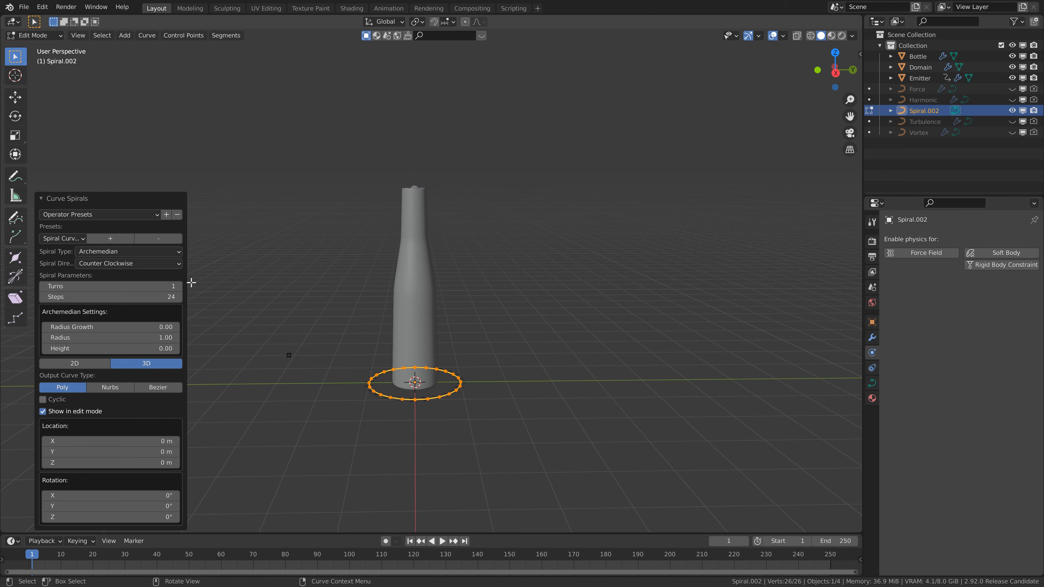
# - Set the spiral curve to 2 turns with radius growth 0.5, radius 0.75 and height 2.1
pyautogui.click(173, 286)
pyautogui.click(164, 330)
pyautogui.write('.5')
pyautogui.press('Return')
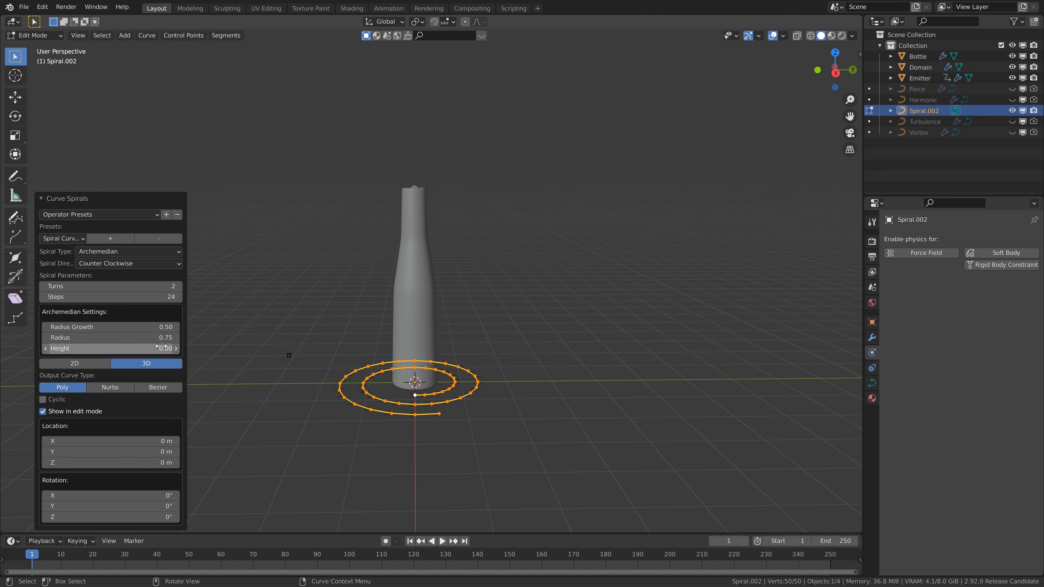
pyautogui.click(160, 348)
pyautogui.write('2.')
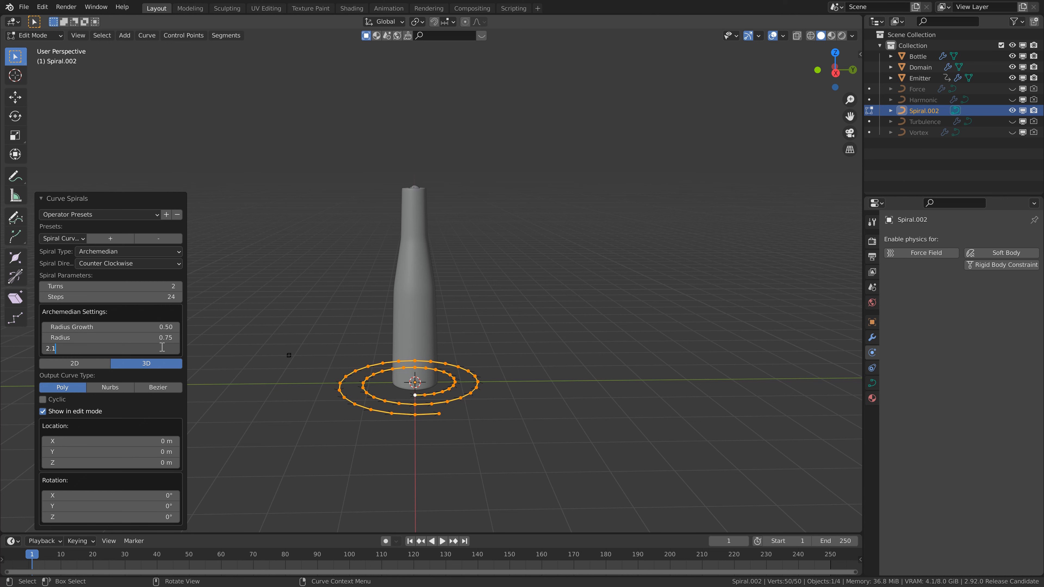
pyautogui.write('1')
pyautogui.press('Return')
# - Set the spiral curve's Y rotation to 180°
pyautogui.click(156, 507)
pyautogui.write('180')
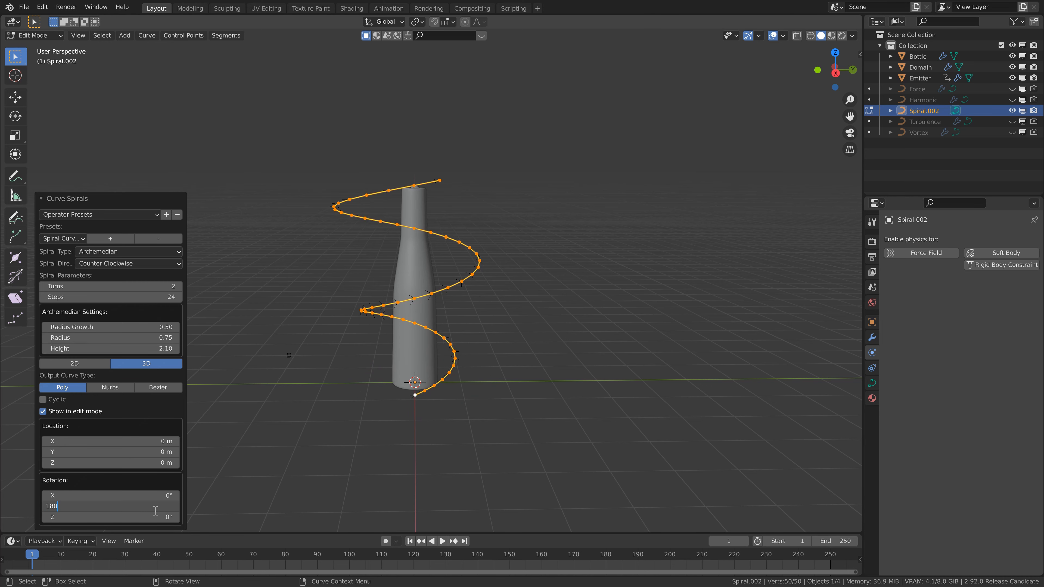
pyautogui.press('Return')
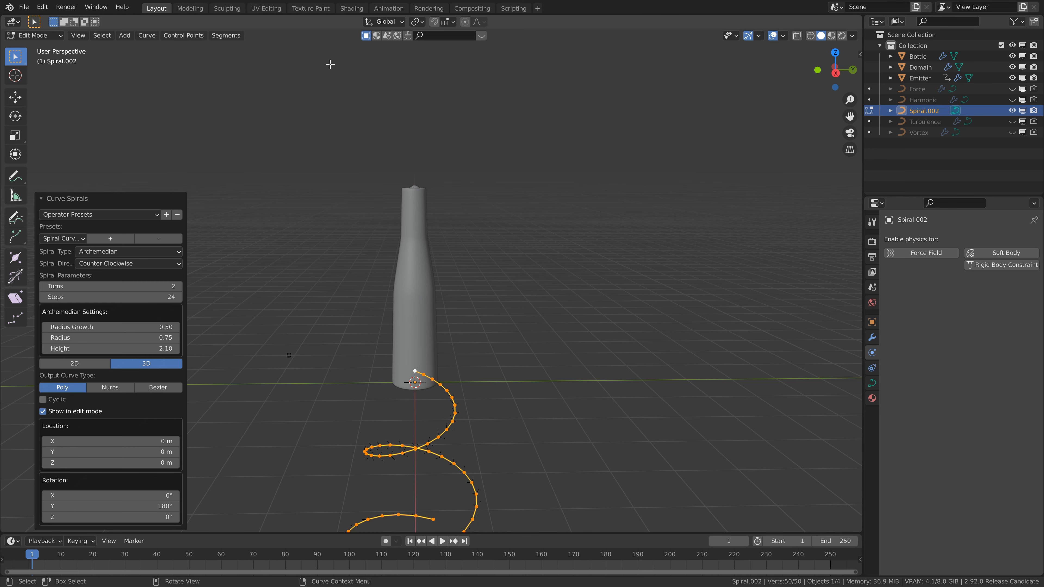
# - Show the Turbulence curve as a reference and raise the new spiral about 4.17 m along Z in Object Mode
pyautogui.click(1012, 121)
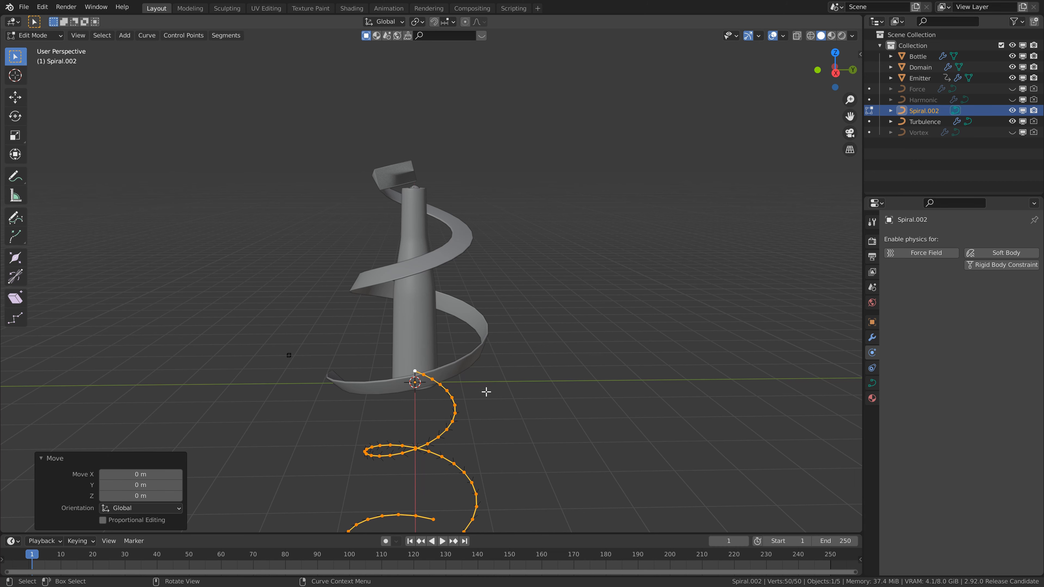
pyautogui.press('Tab')
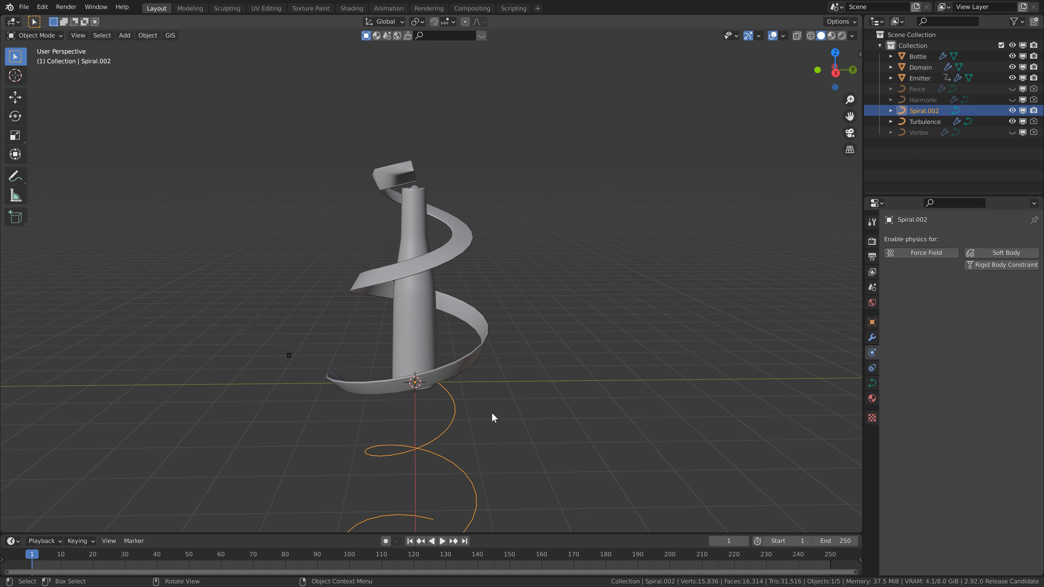
pyautogui.press('g')
pyautogui.press('z')
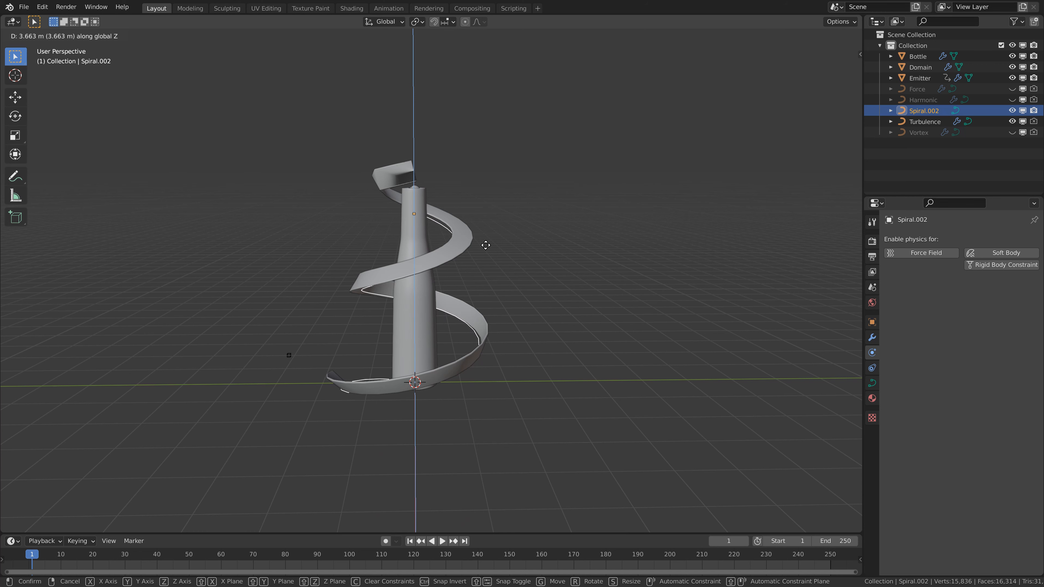
pyautogui.click(483, 225)
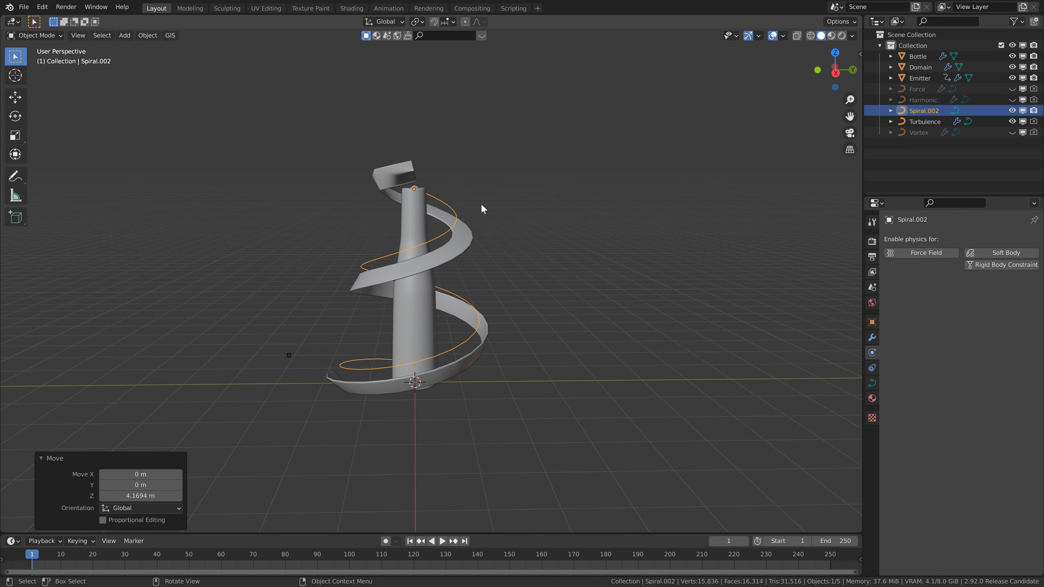
# - Rotate the new spiral 90° about the global Z axis
pyautogui.press('r')
pyautogui.press('z')
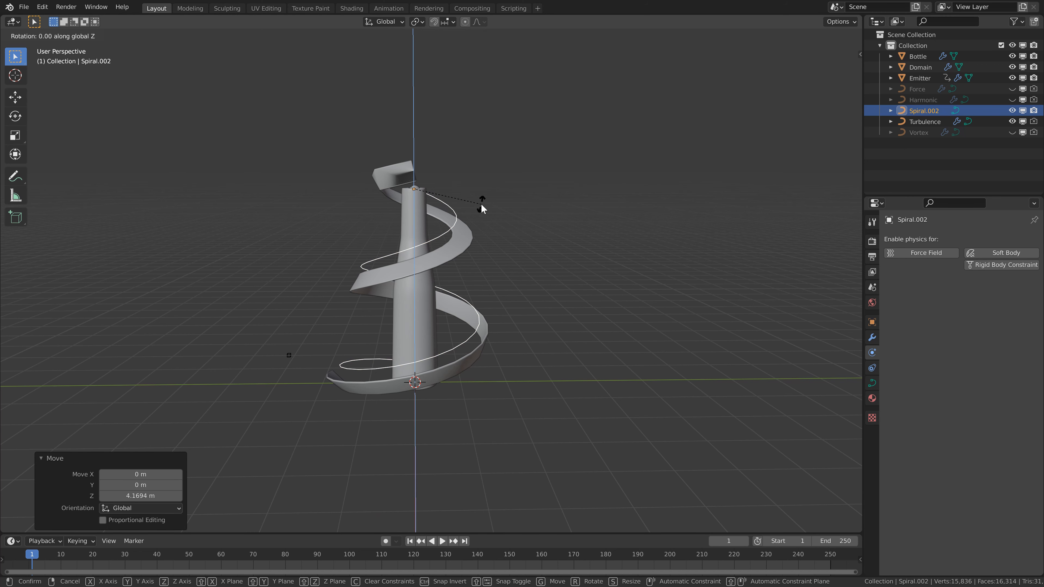
pyautogui.press('9')
pyautogui.press('0')
pyautogui.press('Return')
# - Raise the new spiral about 0.2 m along Z to line up with the Turbulence curve, and hide that curve again
pyautogui.press('g')
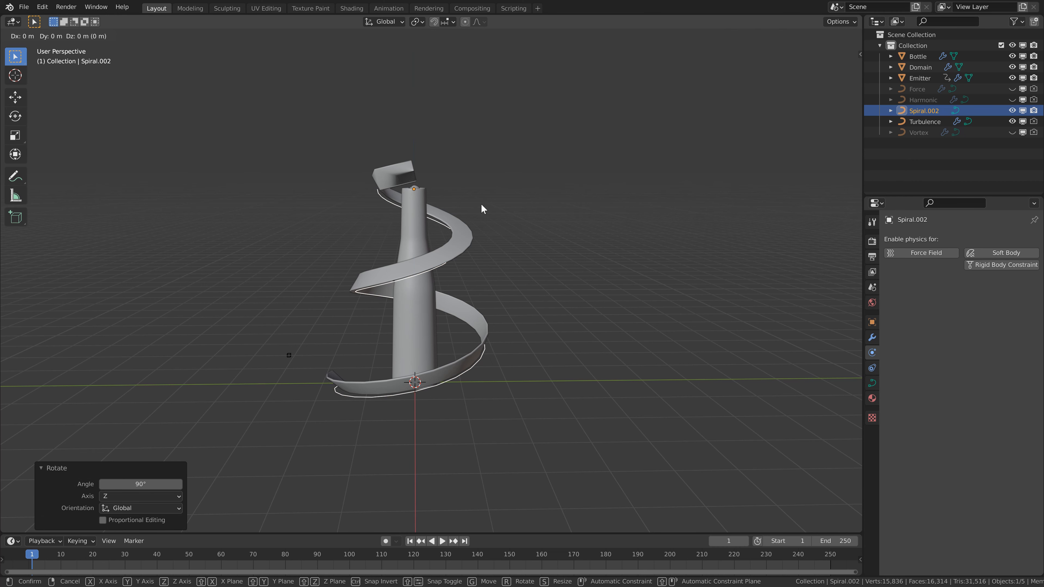
pyautogui.press('z')
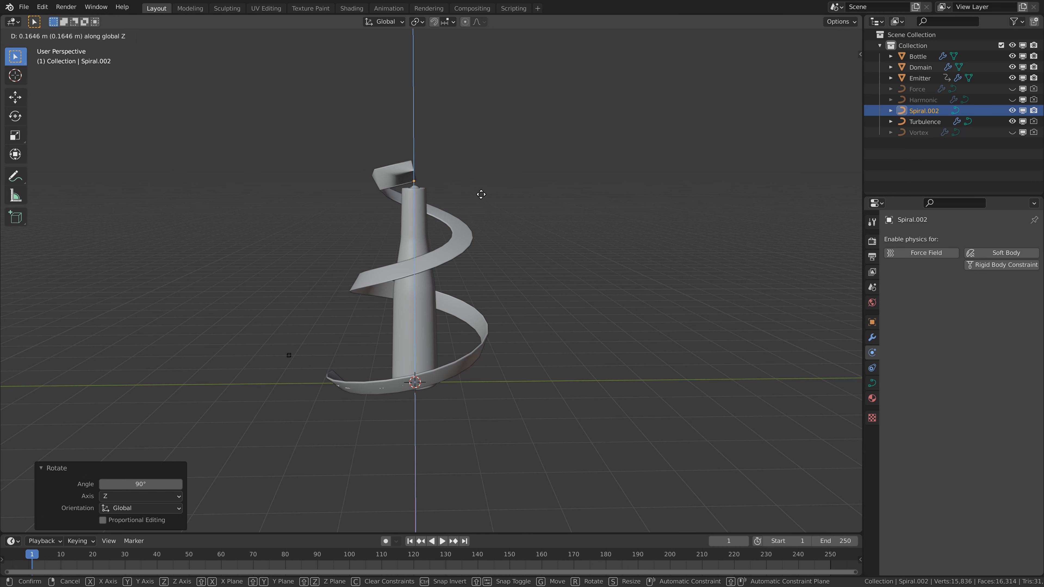
pyautogui.click(477, 191)
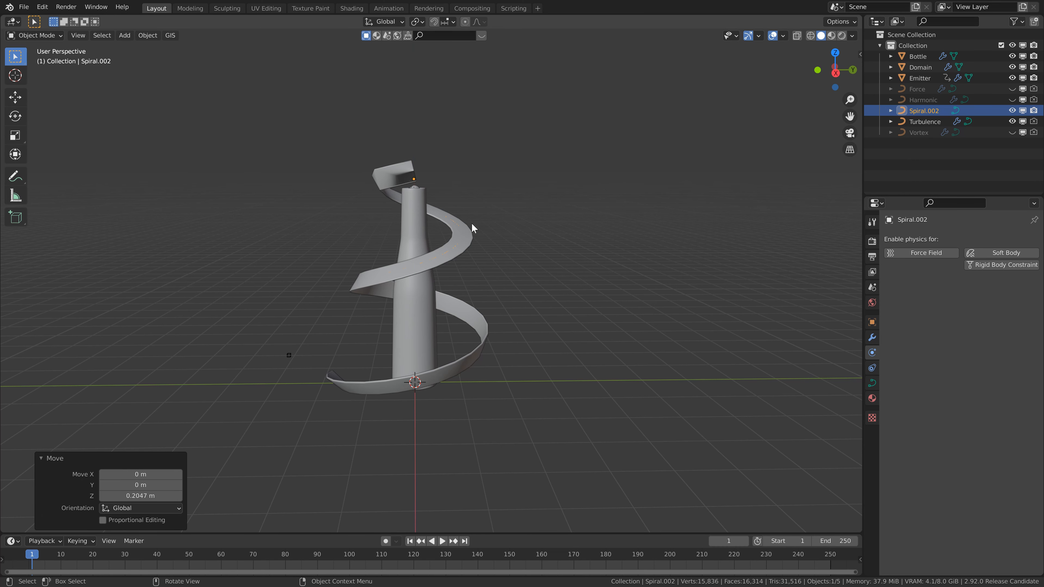
pyautogui.click(1012, 122)
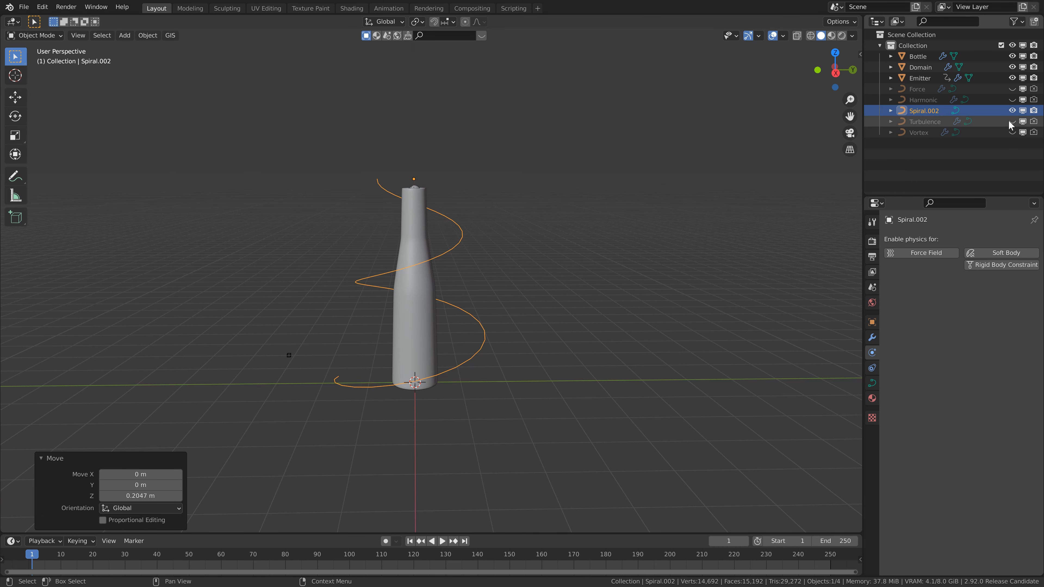
# - Give the spiral curve thickness with an extrude of 0.2 m and a bevel depth of 0.2 m
pyautogui.click(924, 110)
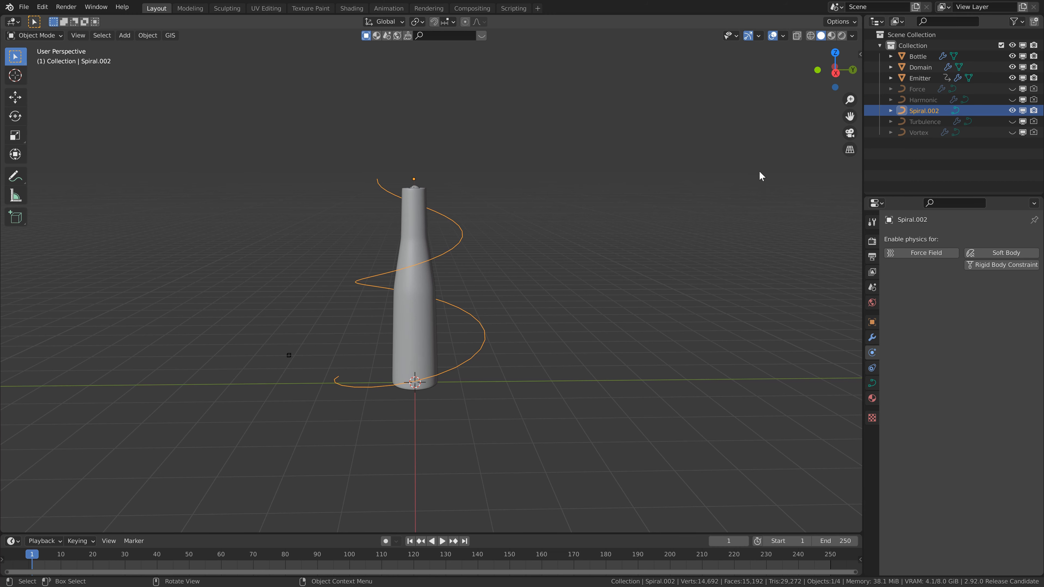
pyautogui.click(872, 383)
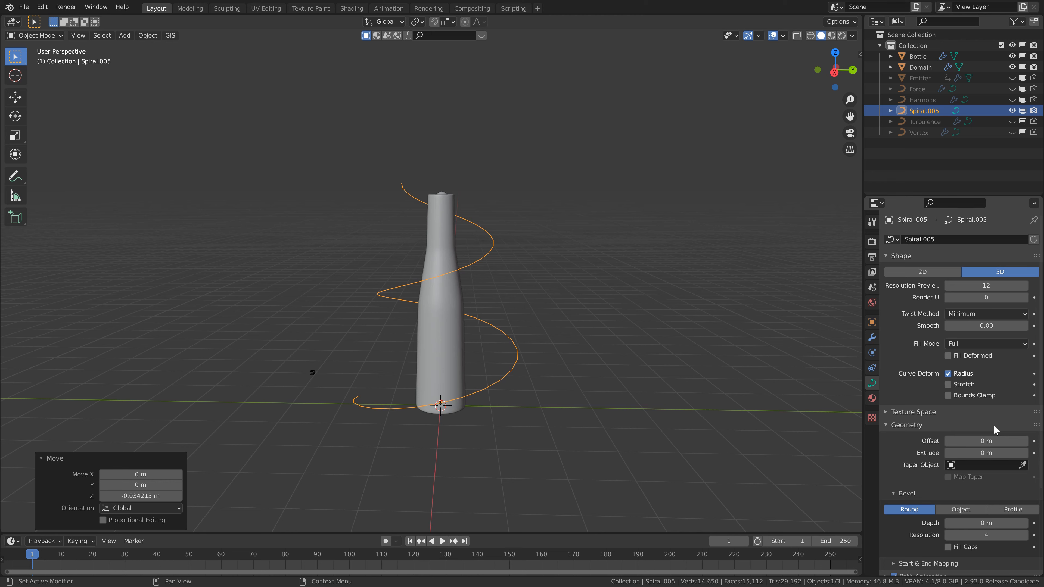
pyautogui.click(982, 452)
pyautogui.write('0.2')
pyautogui.press('Return')
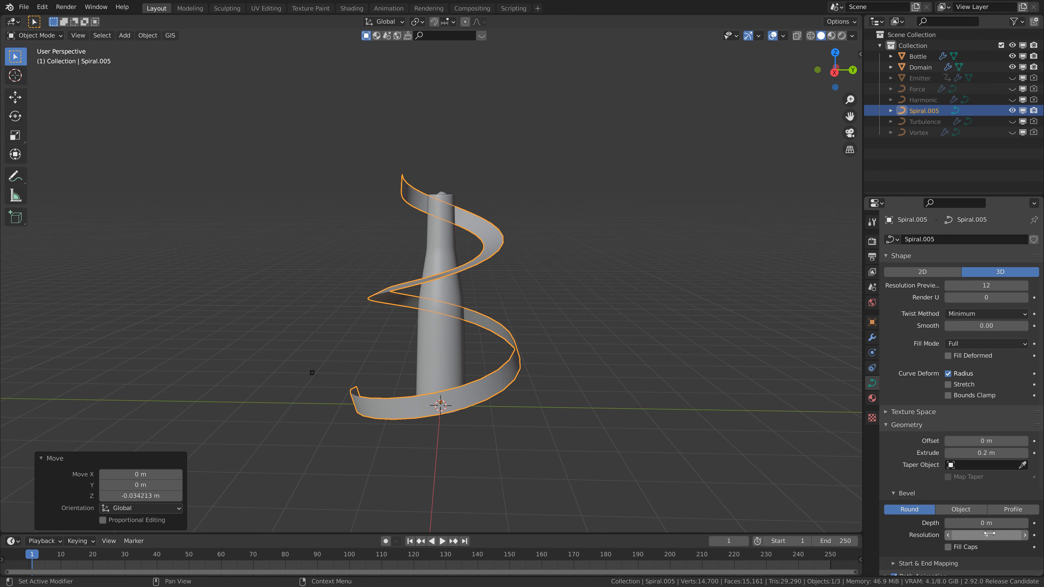
pyautogui.click(987, 523)
pyautogui.write('0.2')
pyautogui.press('Return')
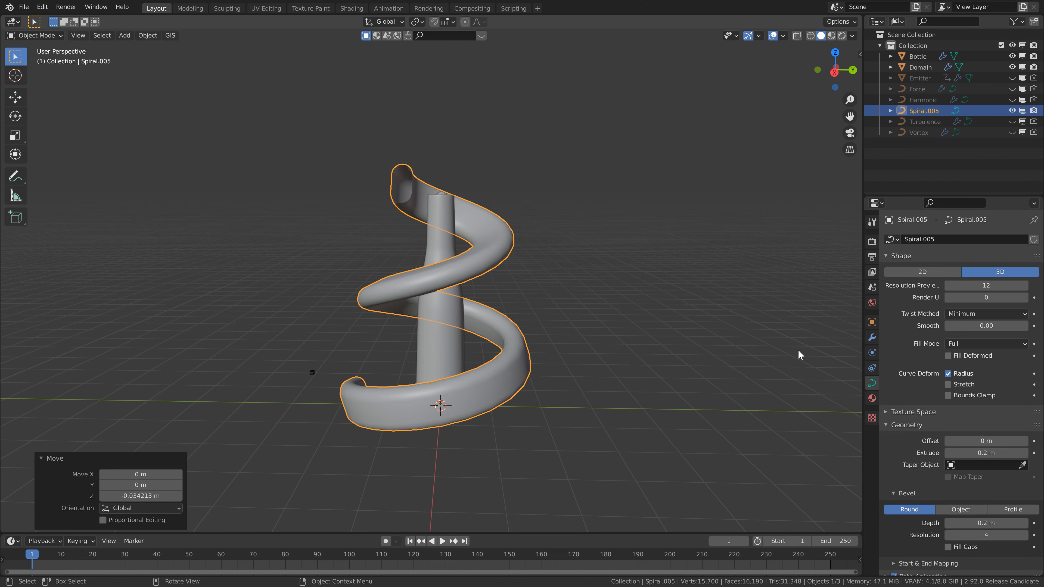
# - Convert the thickened spiral curve to a mesh
pyautogui.click(872, 353)
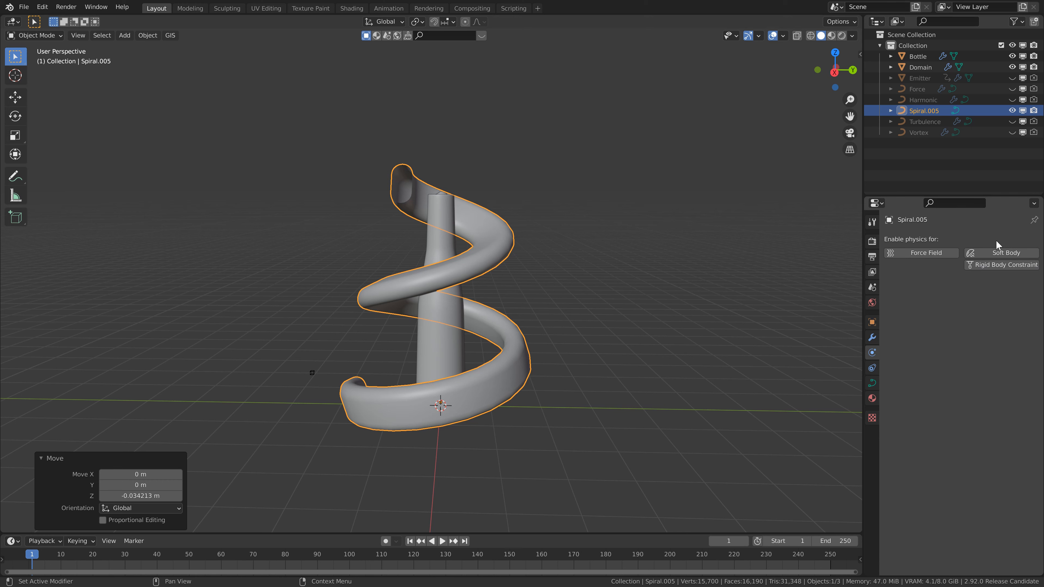
pyautogui.rightClick(481, 224)
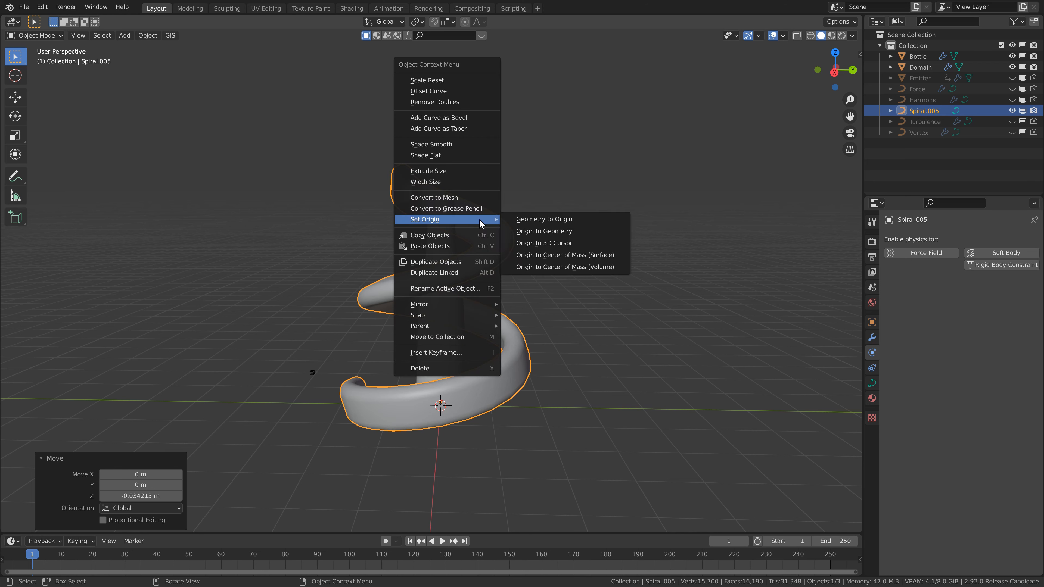
pyautogui.click(461, 194)
pyautogui.keyDown('shift'); pyautogui.moveTo(461, 194); pyautogui.dragTo(443, 206, button='middle'); pyautogui.keyUp('shift')
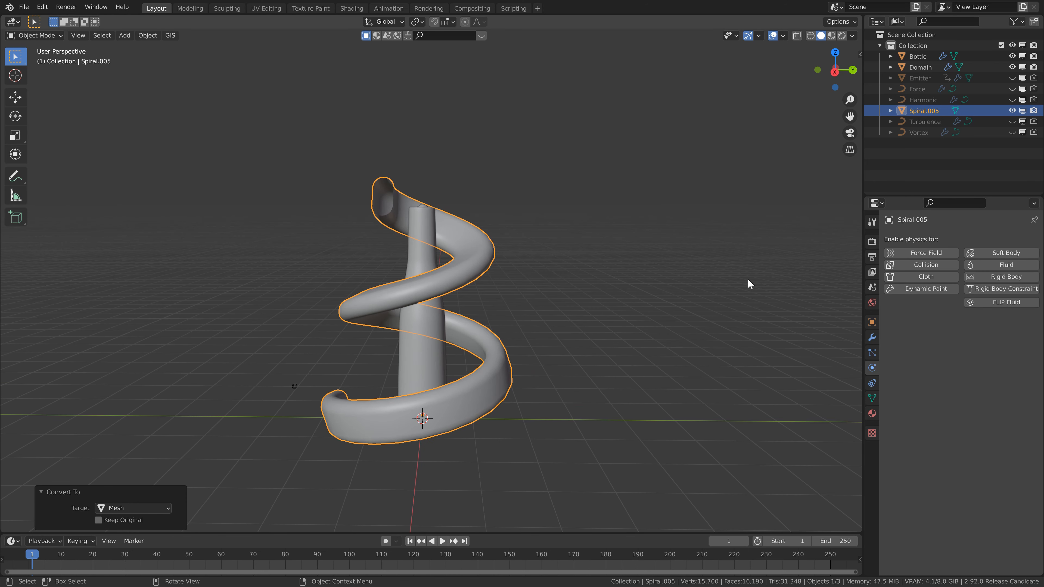
# - Add Fluid physics to the spiral mesh as a Flow object with flow type Liquid and Outflow behavior
pyautogui.click(979, 265)
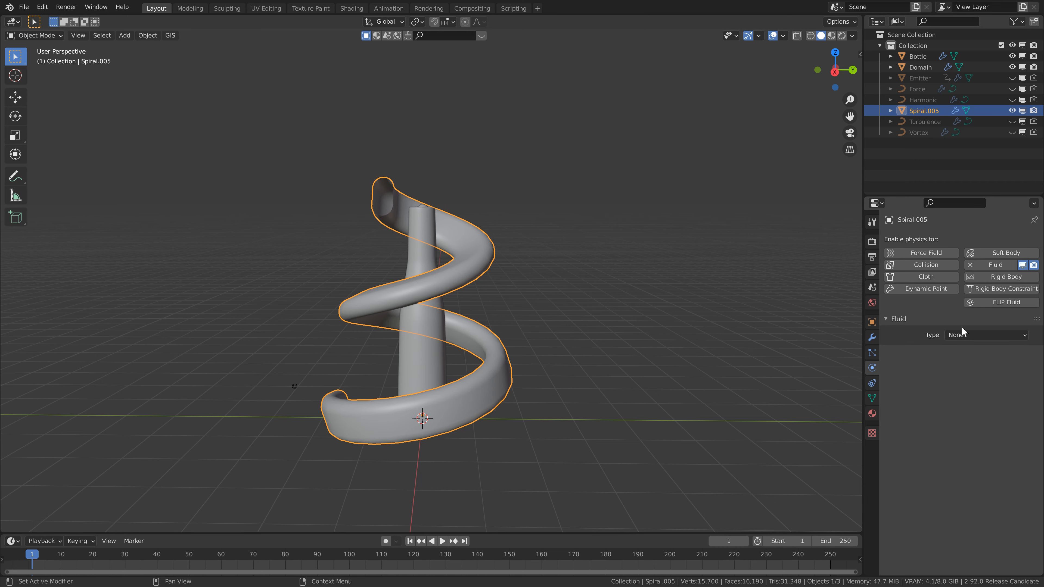
pyautogui.click(962, 335)
pyautogui.click(966, 369)
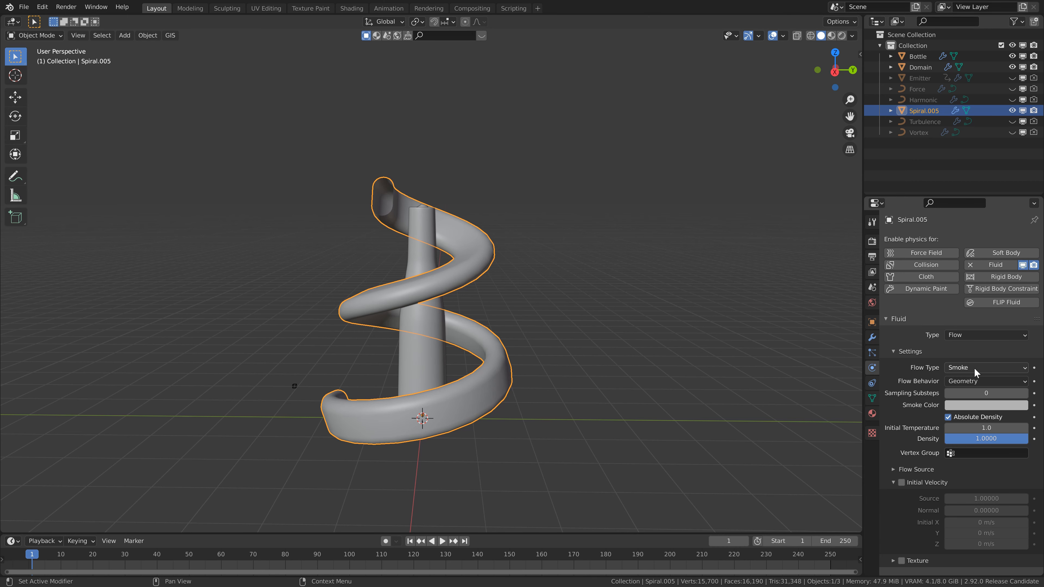
pyautogui.click(974, 368)
pyautogui.click(968, 416)
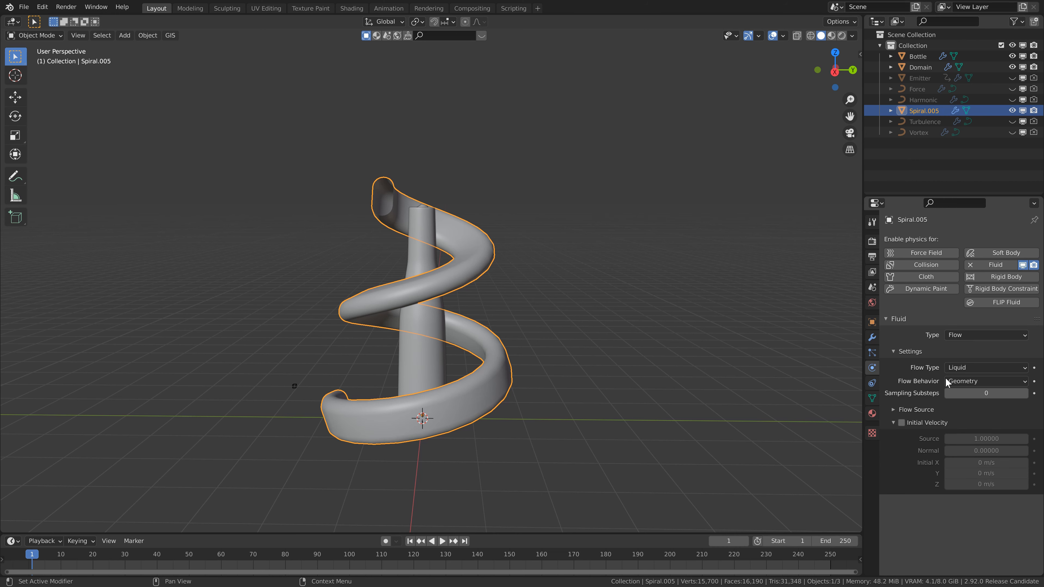
pyautogui.click(957, 380)
pyautogui.click(960, 405)
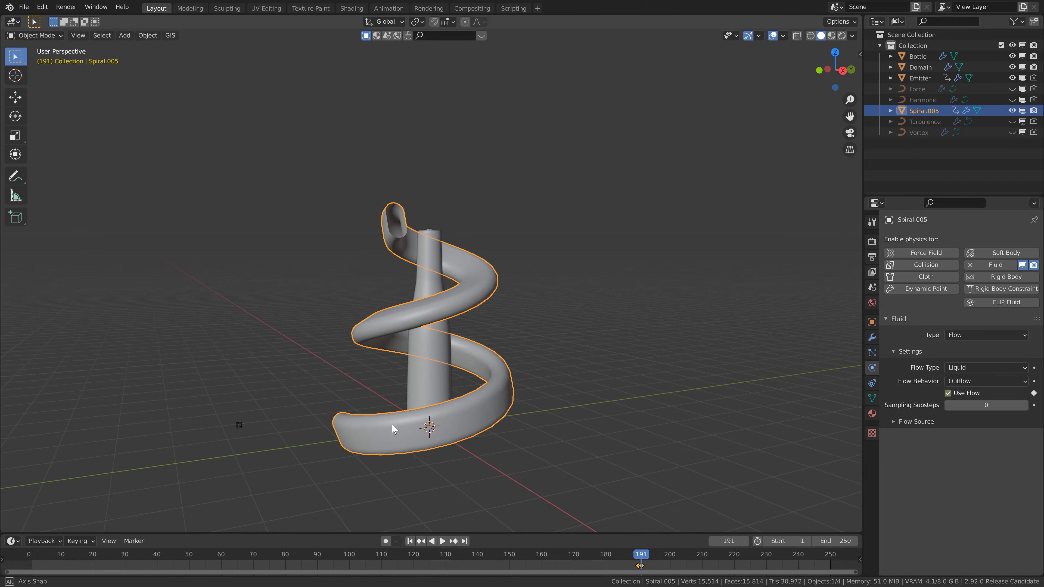
# - In Edit Mode with X-ray on, select the full vertex ring at the spiral's lower end and extrude it about 0.77 m toward negative X
pyautogui.moveTo(393, 429); pyautogui.dragTo(450, 369, button='middle')
pyautogui.press('Tab')
pyautogui.moveTo(432, 337); pyautogui.dragTo(481, 417)
pyautogui.moveTo(481, 416); pyautogui.dragTo(460, 398, button='middle')
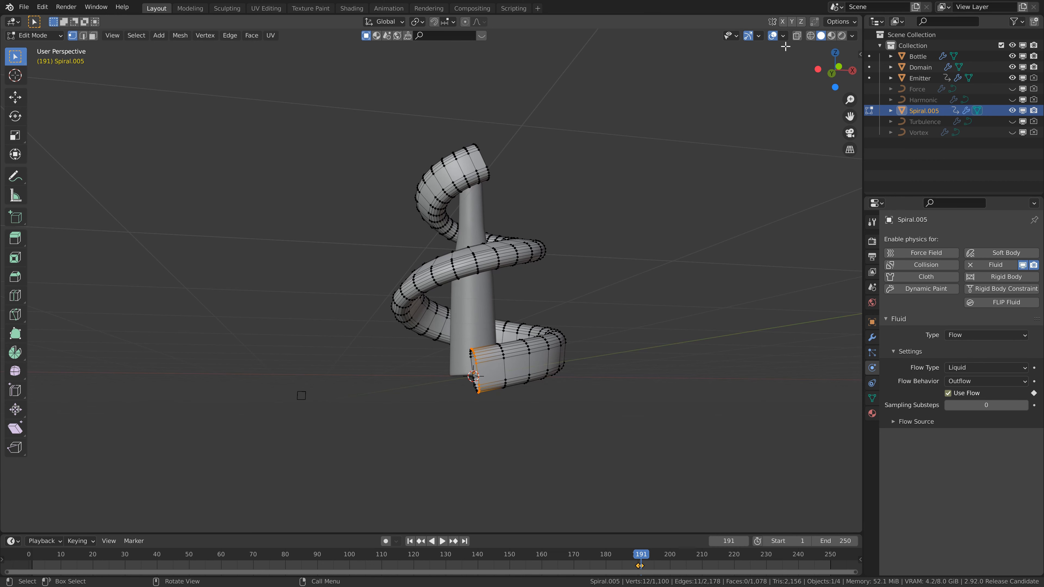
pyautogui.click(797, 35)
pyautogui.moveTo(456, 354); pyautogui.dragTo(432, 345, button='middle')
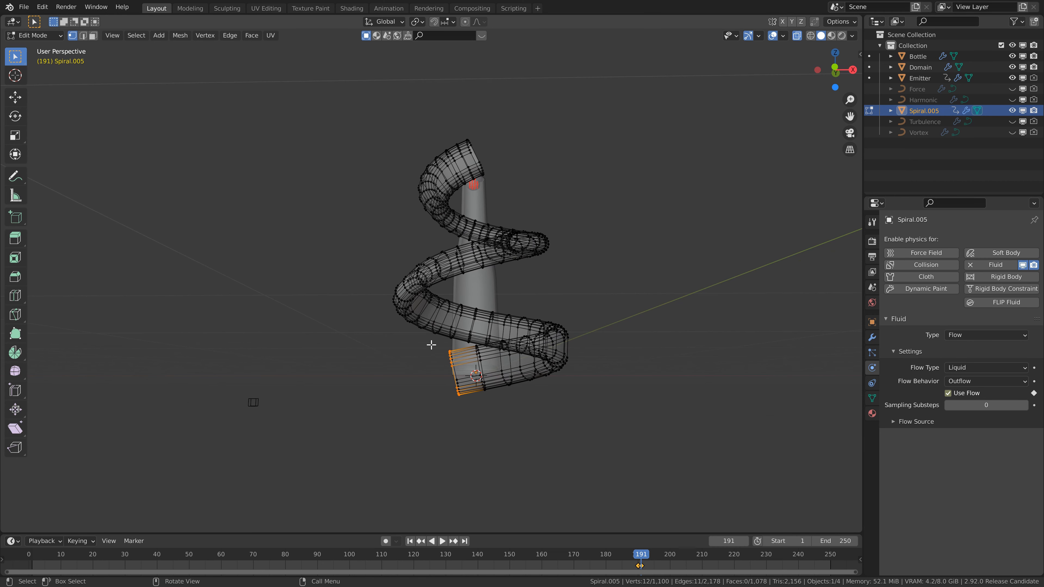
pyautogui.moveTo(432, 345); pyautogui.dragTo(482, 411)
pyautogui.moveTo(482, 412); pyautogui.dragTo(464, 364, button='middle')
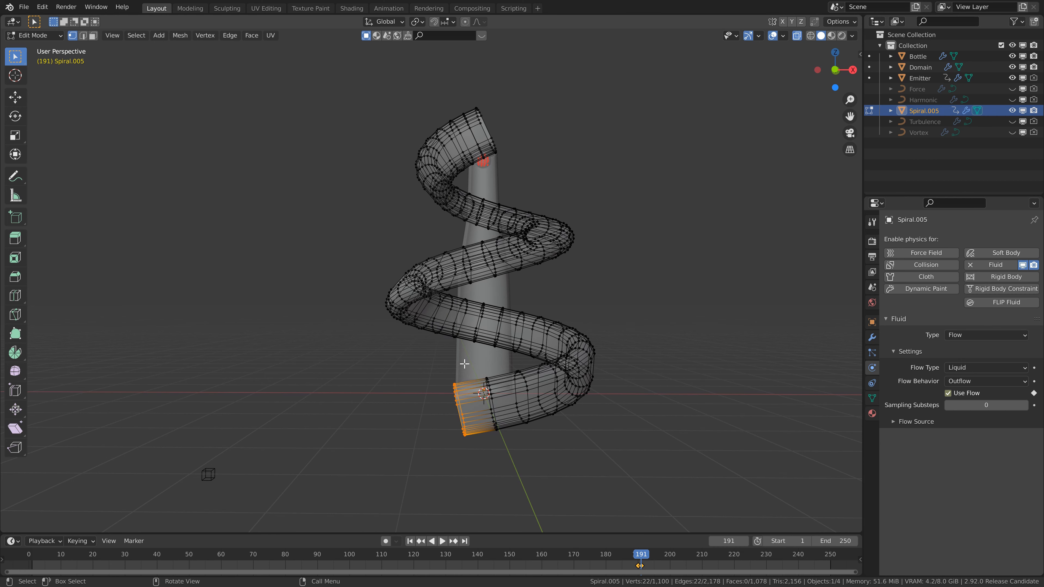
pyautogui.press('e')
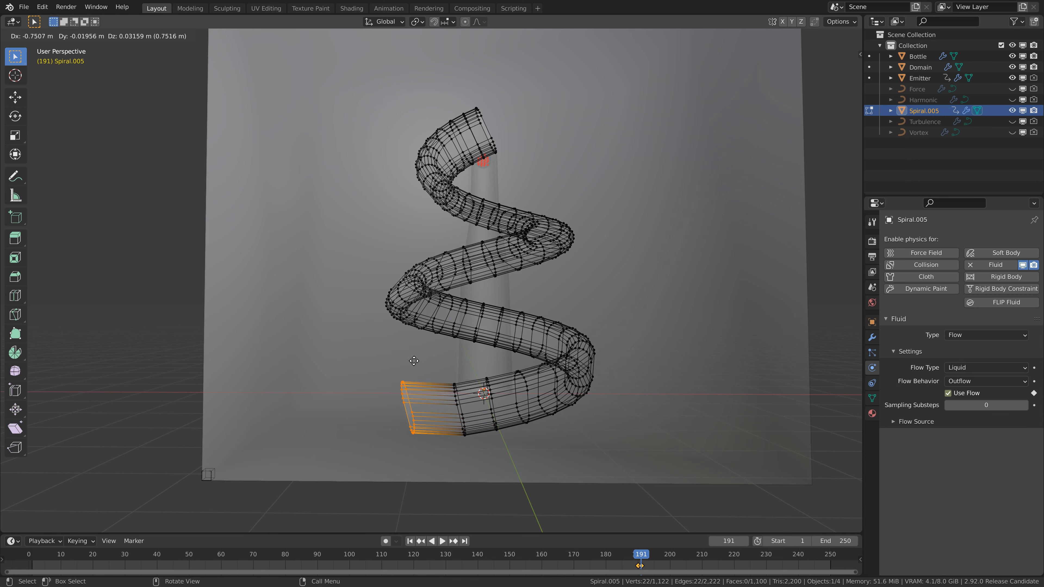
pyautogui.click(412, 363)
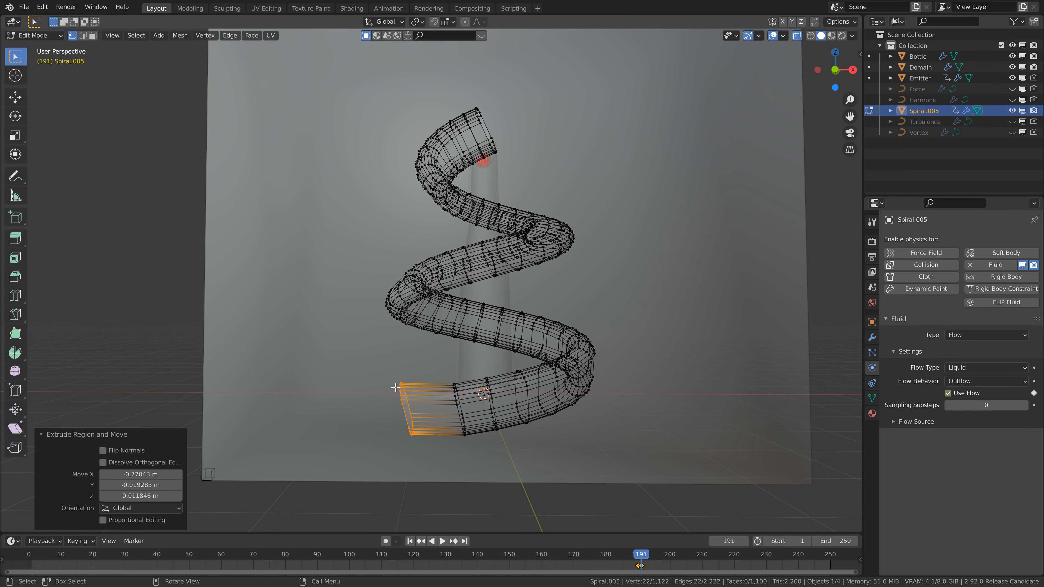
pyautogui.moveTo(392, 408); pyautogui.dragTo(390, 389, button='middle')
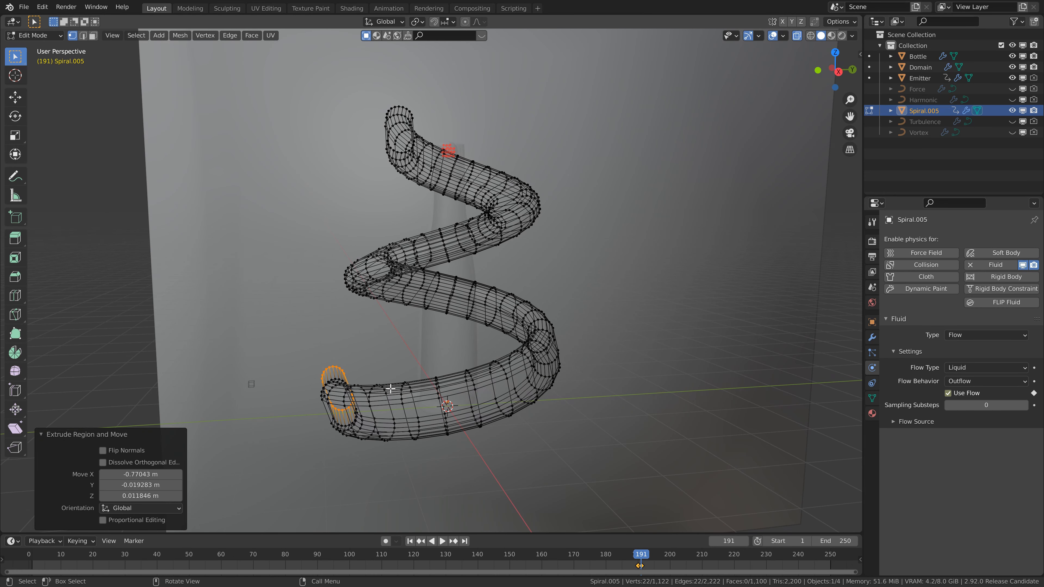
pyautogui.press('Tab')
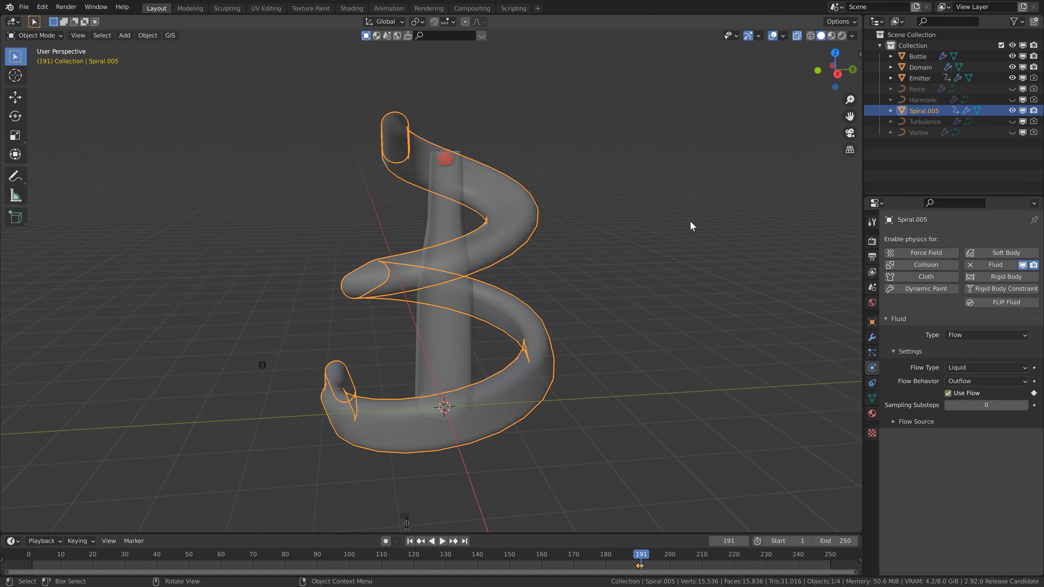
# - Turn off X-ray display and save the file
pyautogui.click(794, 33)
pyautogui.scroll(-2, 566, 228)
pyautogui.hotkey('ctrl', 's')
pyautogui.moveTo(548, 260); pyautogui.dragTo(523, 268, button='middle')
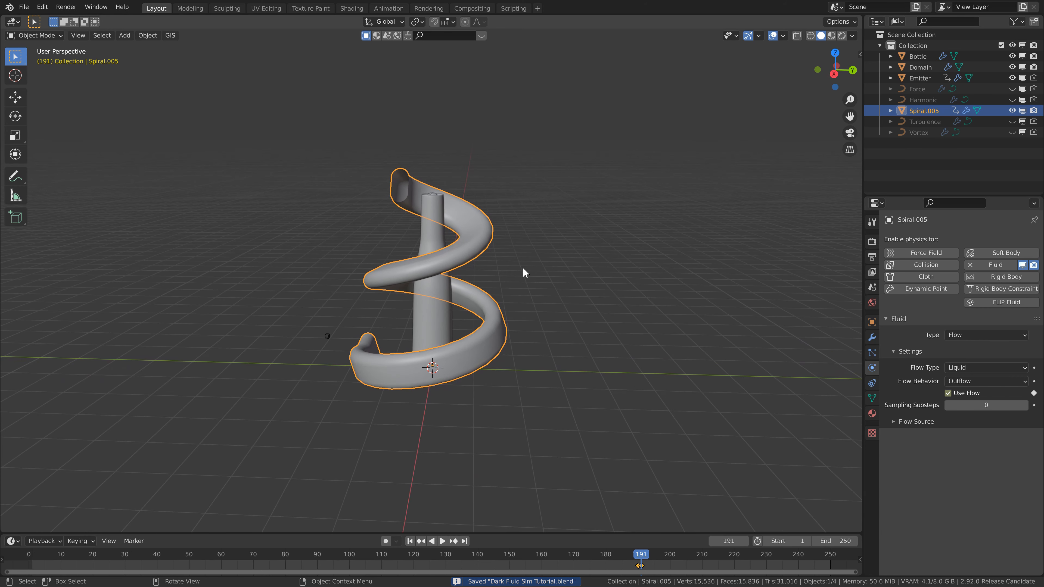
# - Rename the spiral mesh object as Outflow
pyautogui.doubleClick(936, 111)
pyautogui.write('Out')
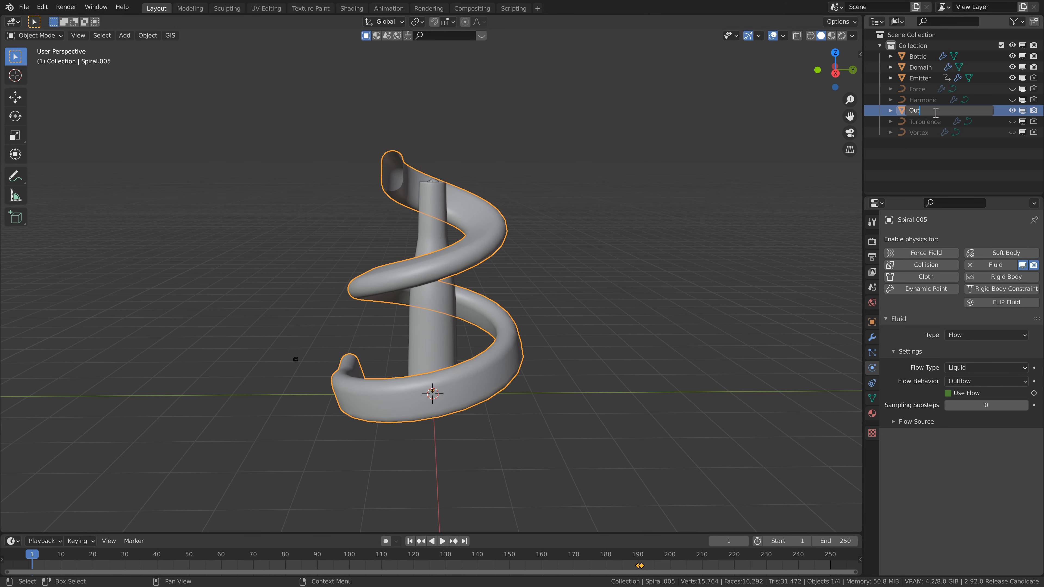
pyautogui.write('flow')
pyautogui.press('Return')
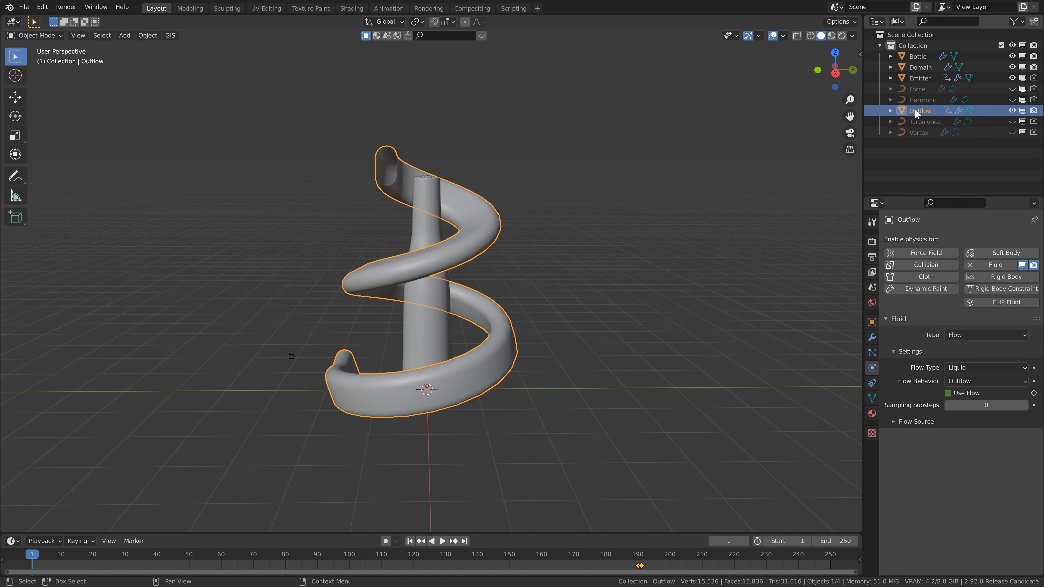
# - Move the Emitter's Use Flow keyframes to frames 100 and 101, so inflow is on at 100 and off at 101
pyautogui.click(913, 78)
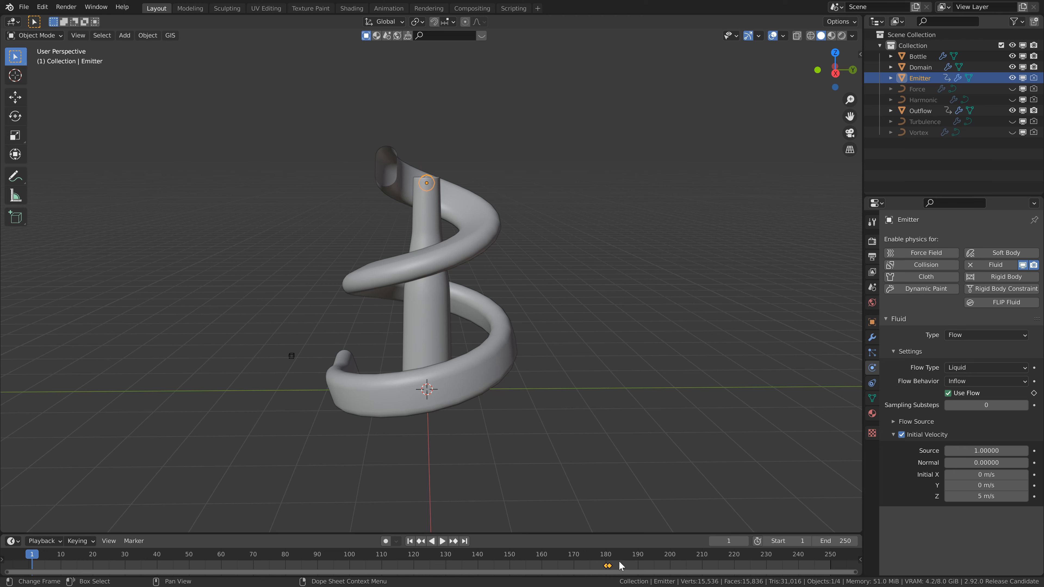
pyautogui.moveTo(605, 567); pyautogui.dragTo(353, 568)
pyautogui.click(349, 560)
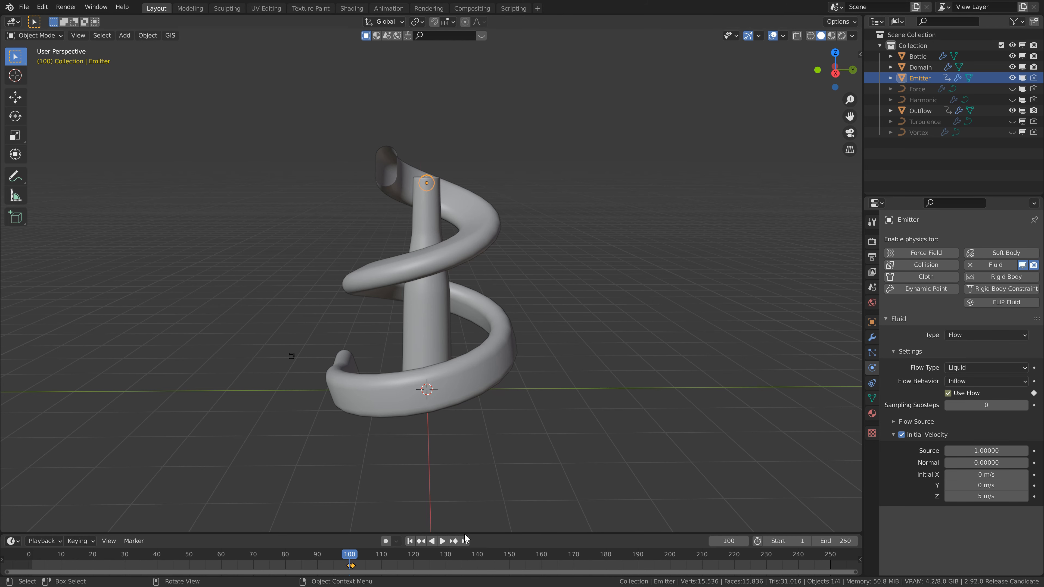
pyautogui.click(453, 541)
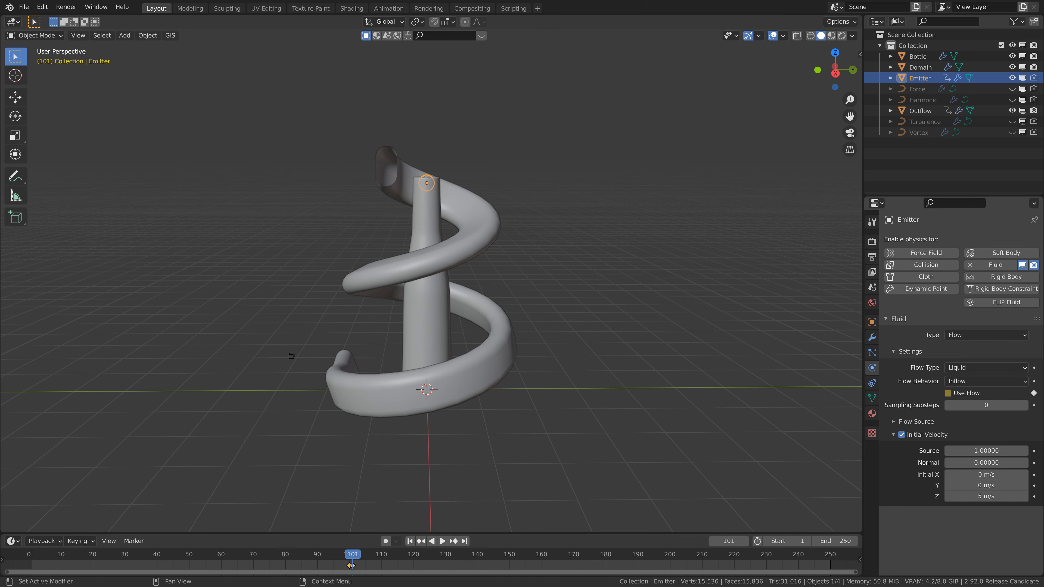
# - Set the Domain's fluid Resolution Divisions to 80 and save the file with the timeline back at frame 1
pyautogui.press('n')
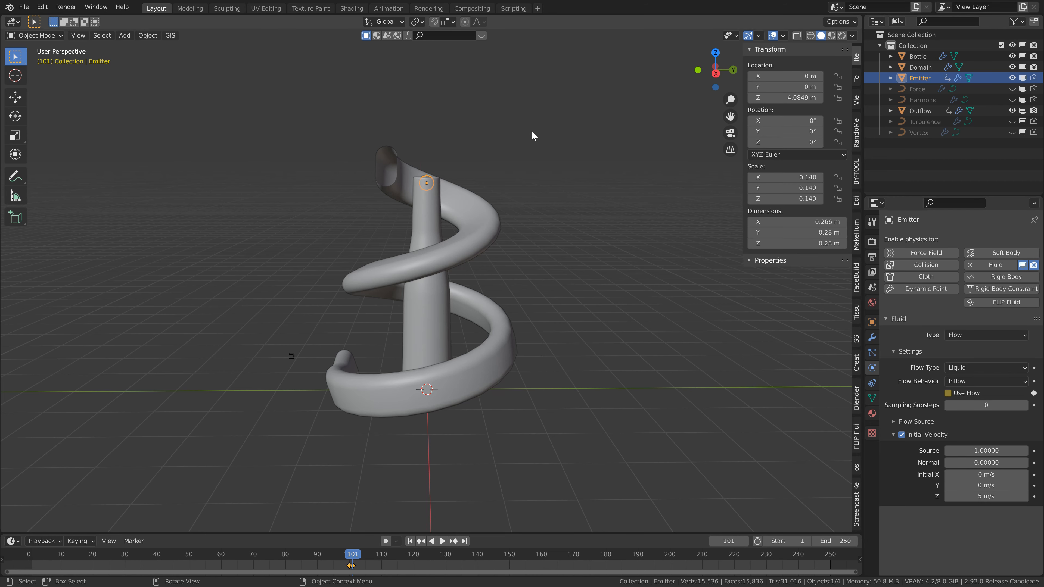
pyautogui.click(920, 68)
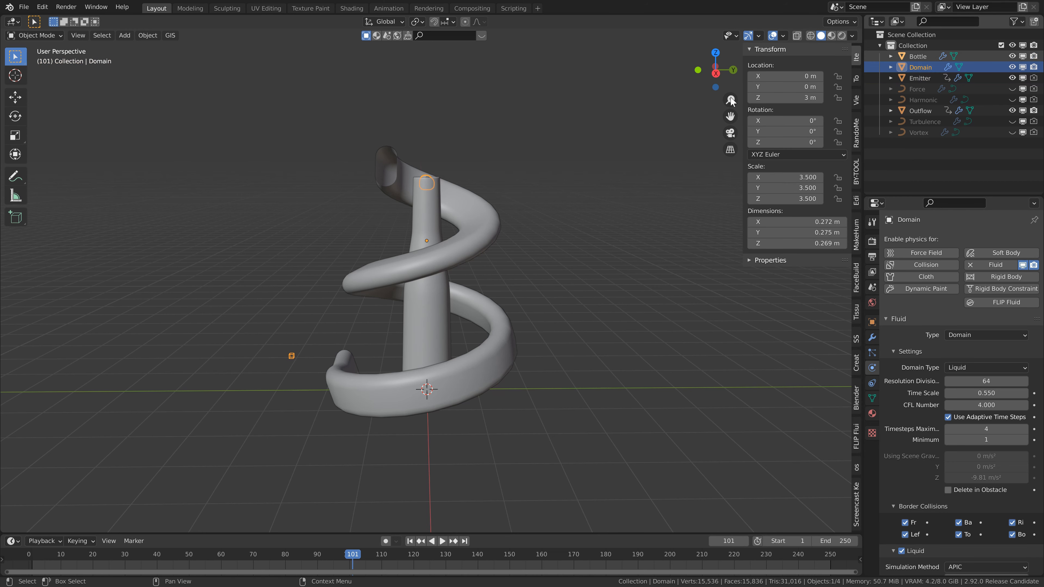
pyautogui.scroll(-3, 930, 340)
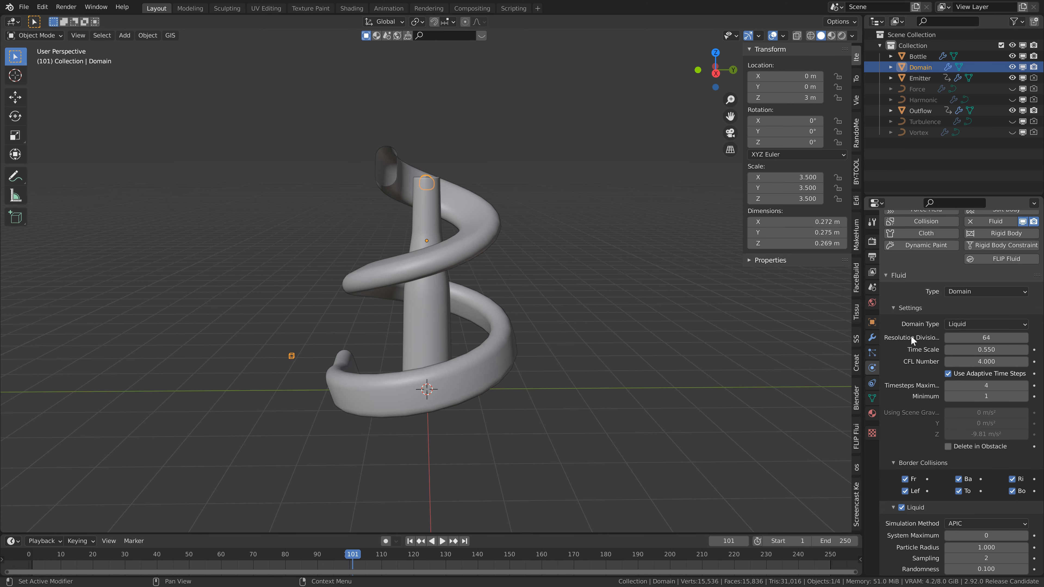
pyautogui.scroll(-1, 912, 335)
pyautogui.click(984, 327)
pyautogui.write('8')
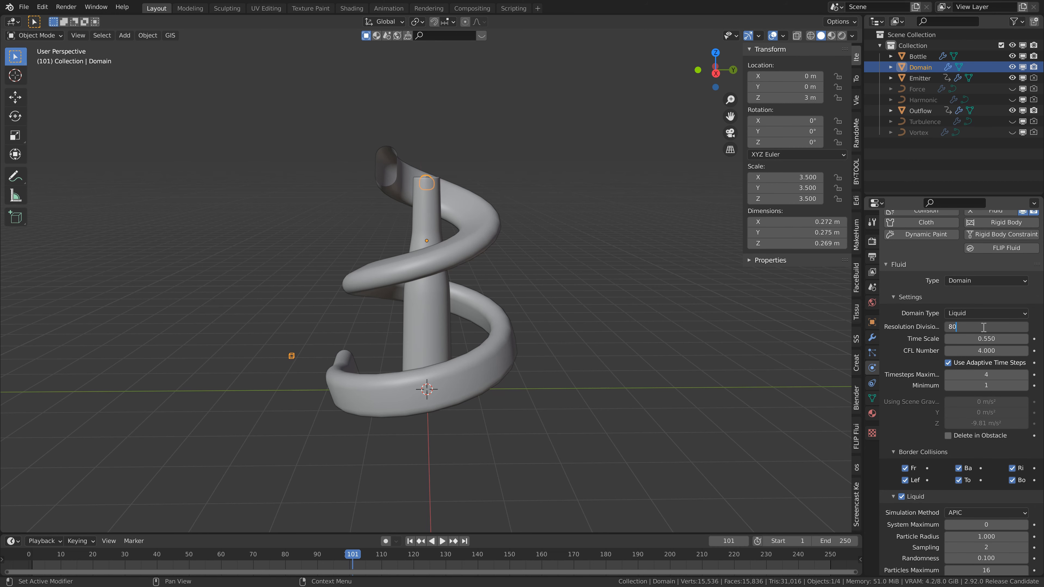
pyautogui.write('0')
pyautogui.press('Return')
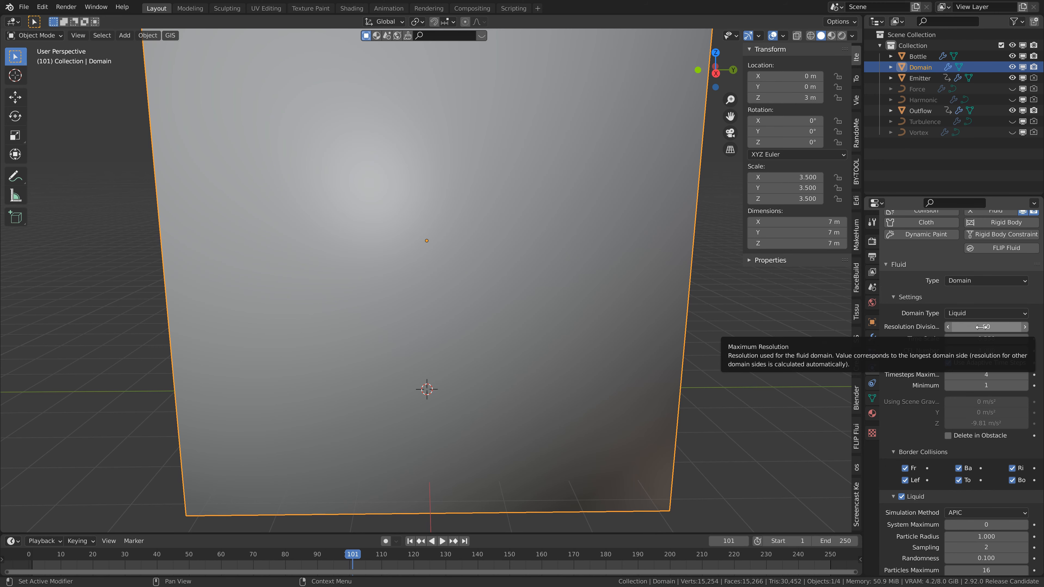
pyautogui.click(413, 544)
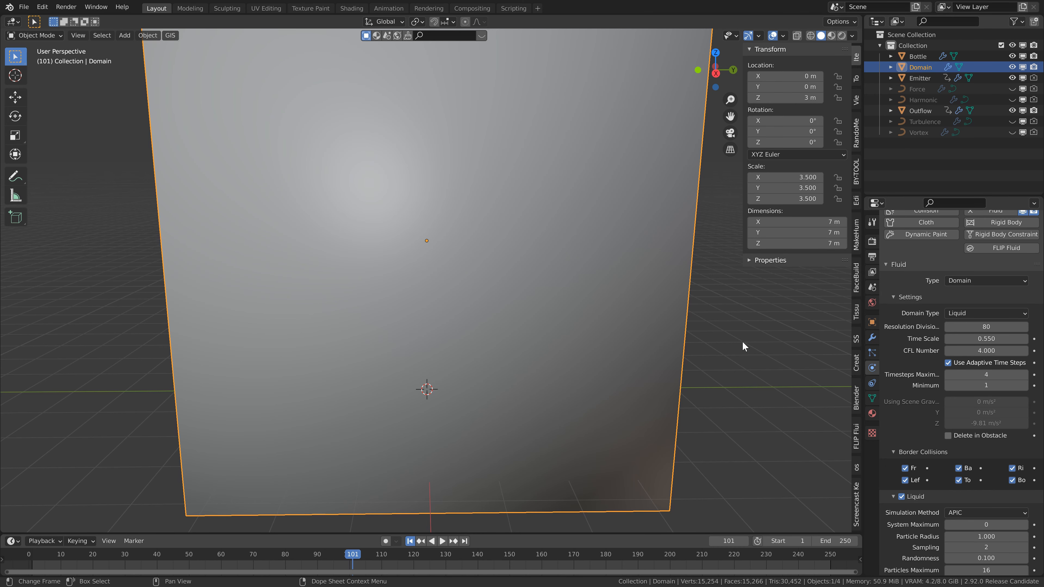
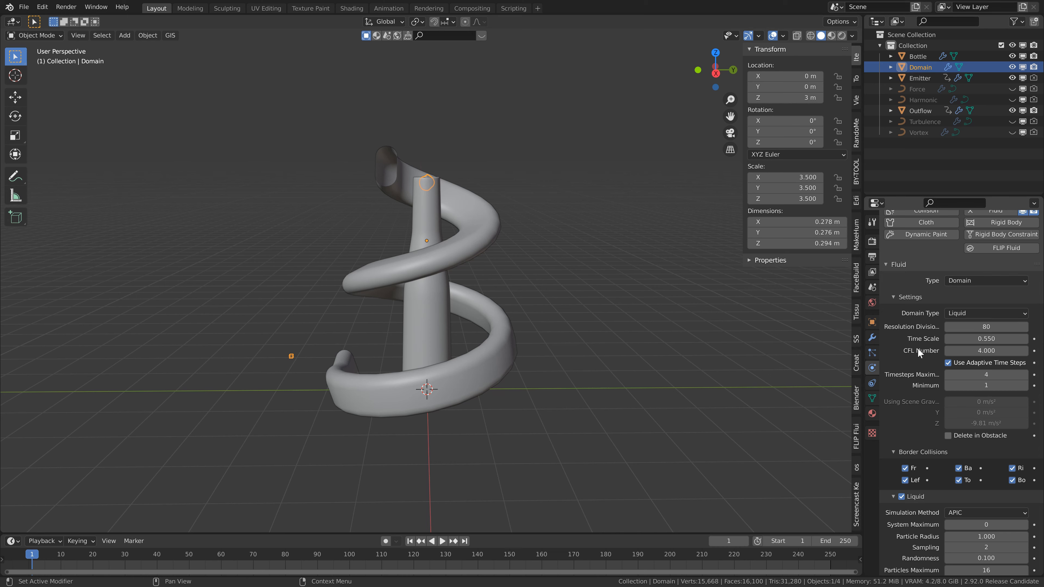
pyautogui.hotkey('ctrl', 's')
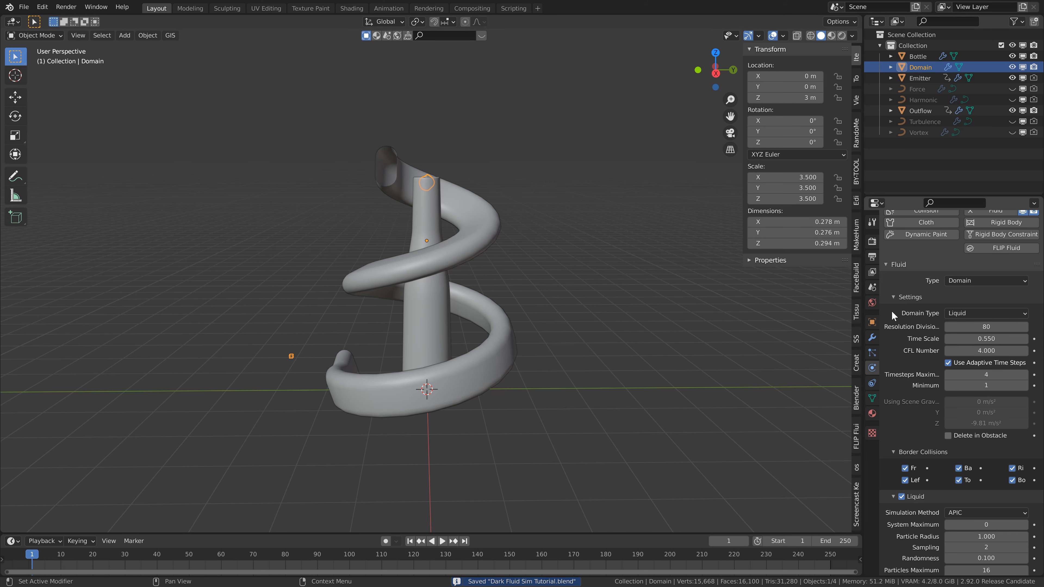
# - Set the Domain's fluid cache type to All and bake the whole simulation
pyautogui.scroll(-15, 912, 316)
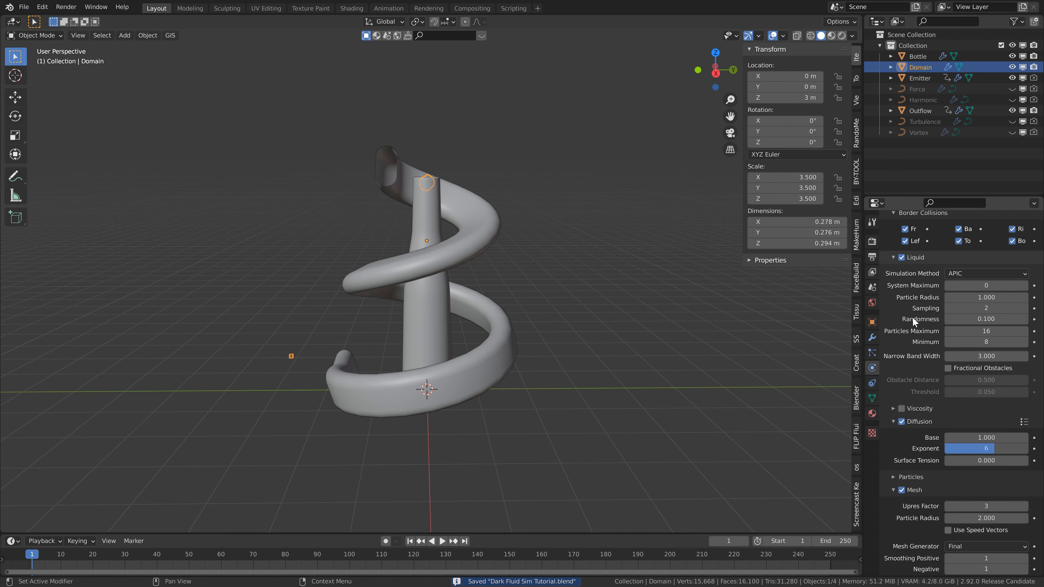
pyautogui.scroll(-8, 913, 319)
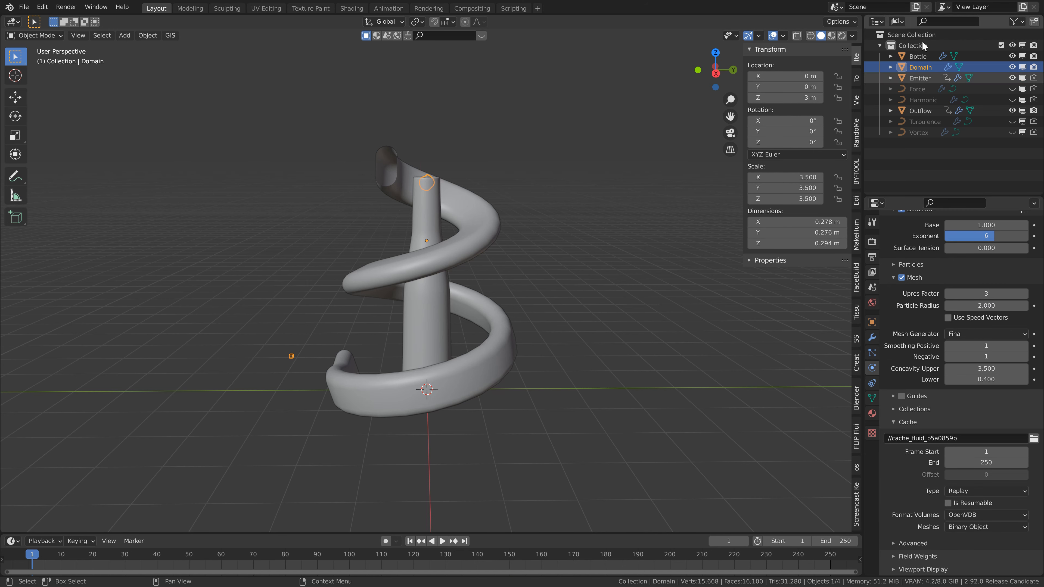
pyautogui.click(915, 78)
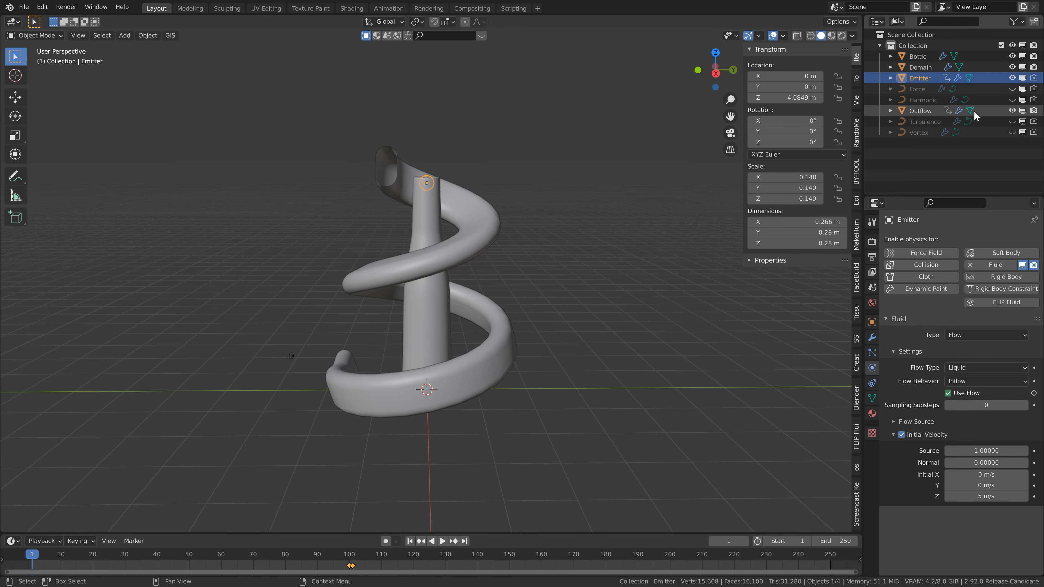
pyautogui.click(920, 110)
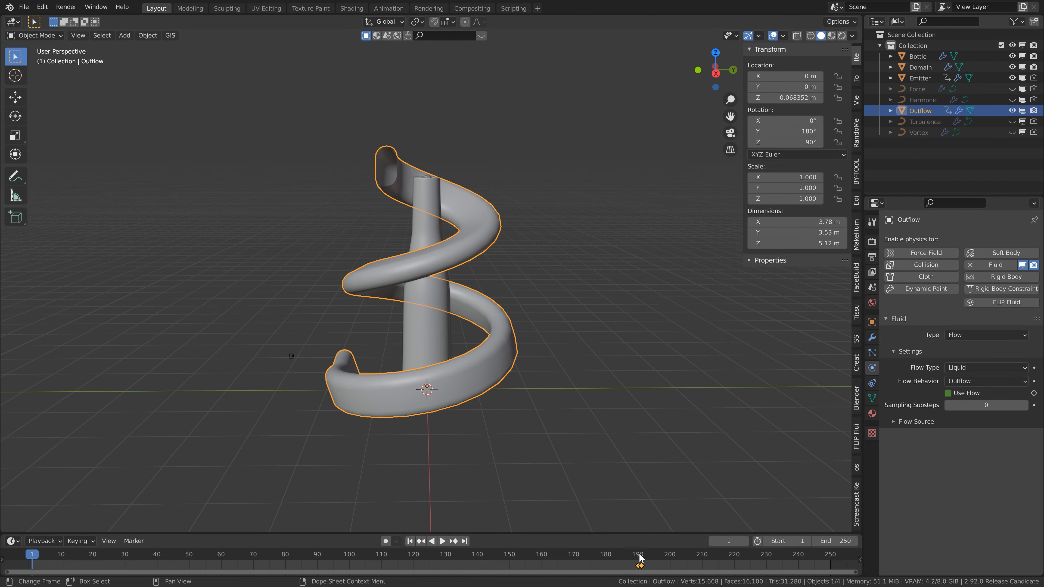
pyautogui.click(920, 67)
pyautogui.scroll(-10, 949, 411)
pyautogui.scroll(-12, 951, 478)
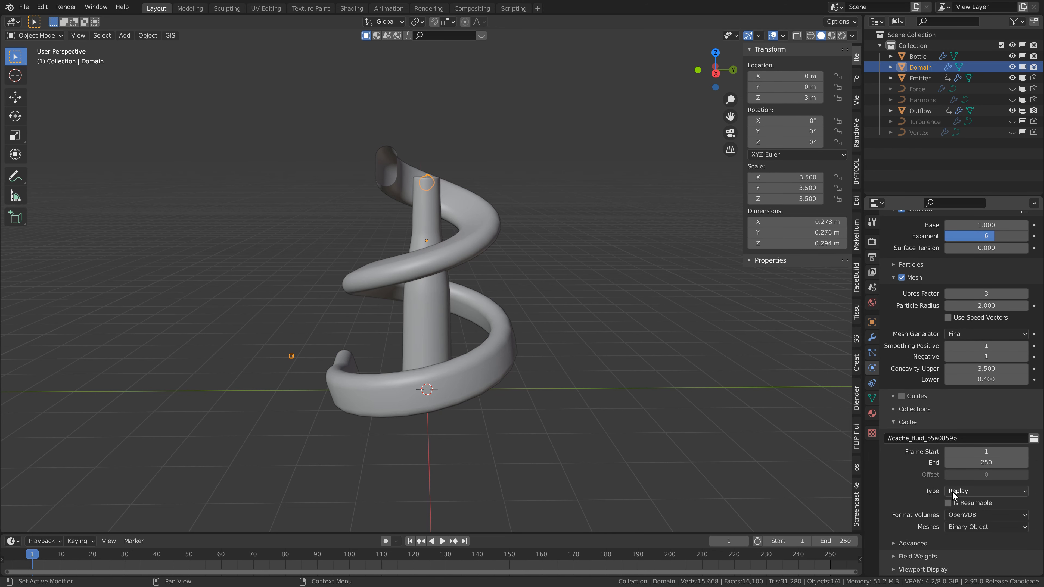
pyautogui.click(953, 491)
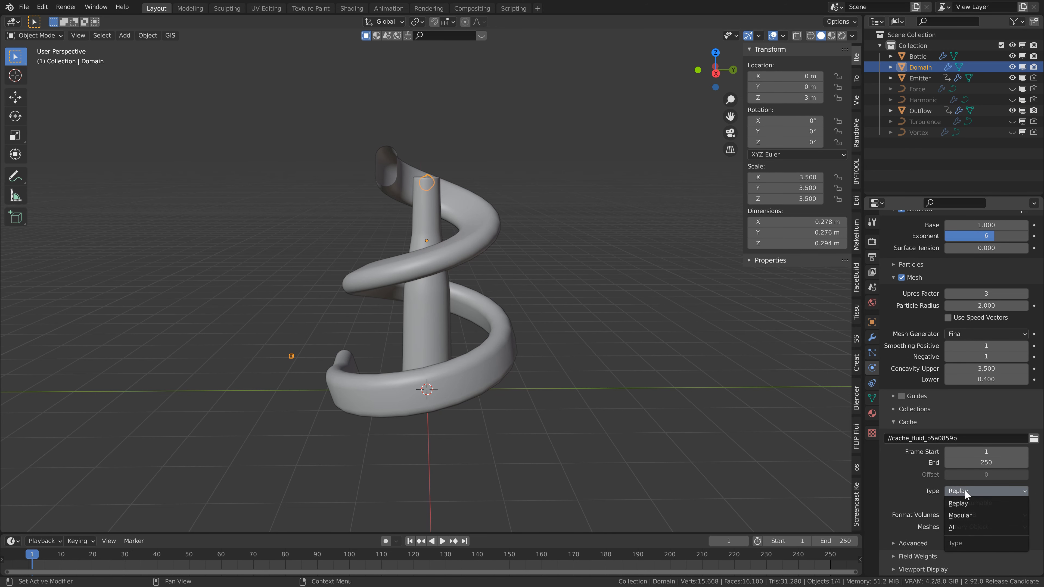
pyautogui.click(957, 528)
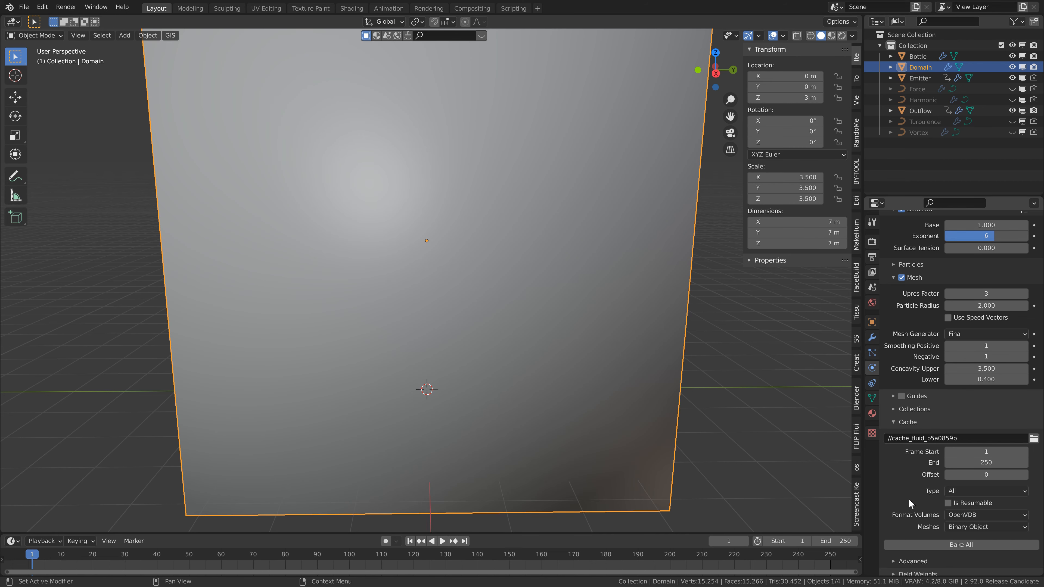
pyautogui.click(938, 545)
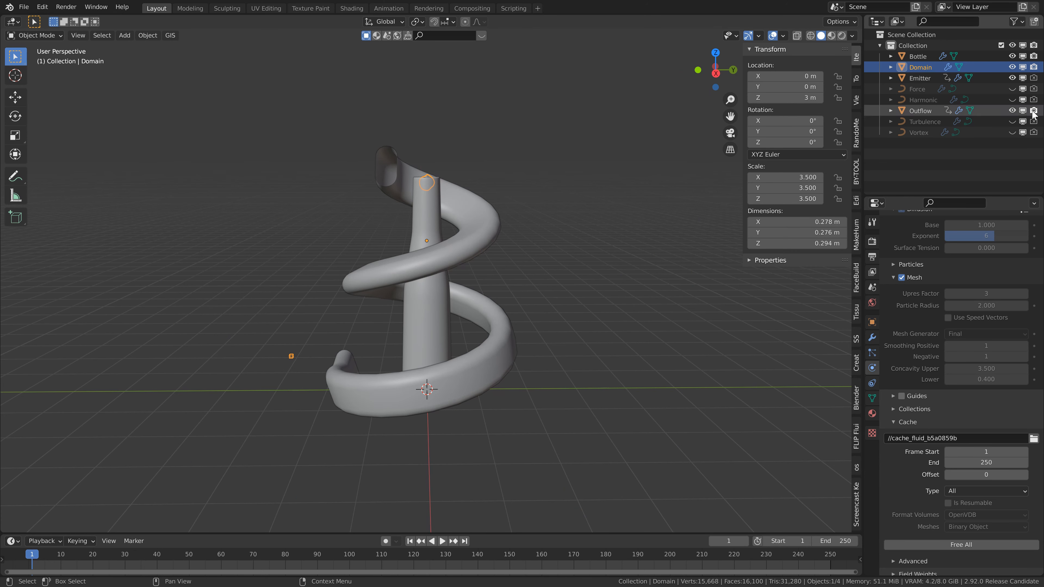
# - Hide the Outflow and Emitter objects in the viewport and save the file
pyautogui.click(1014, 111)
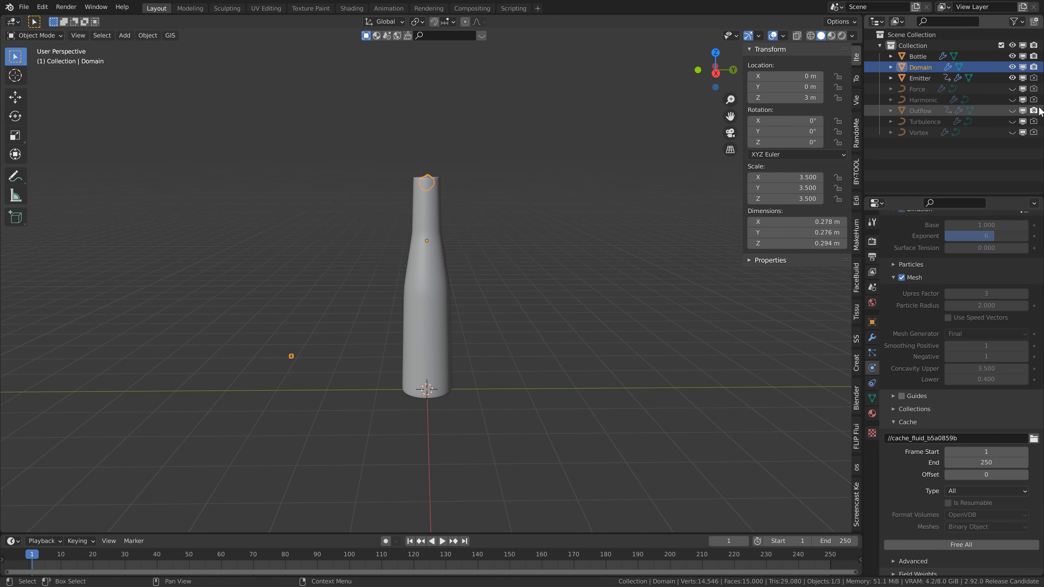
pyautogui.click(1012, 78)
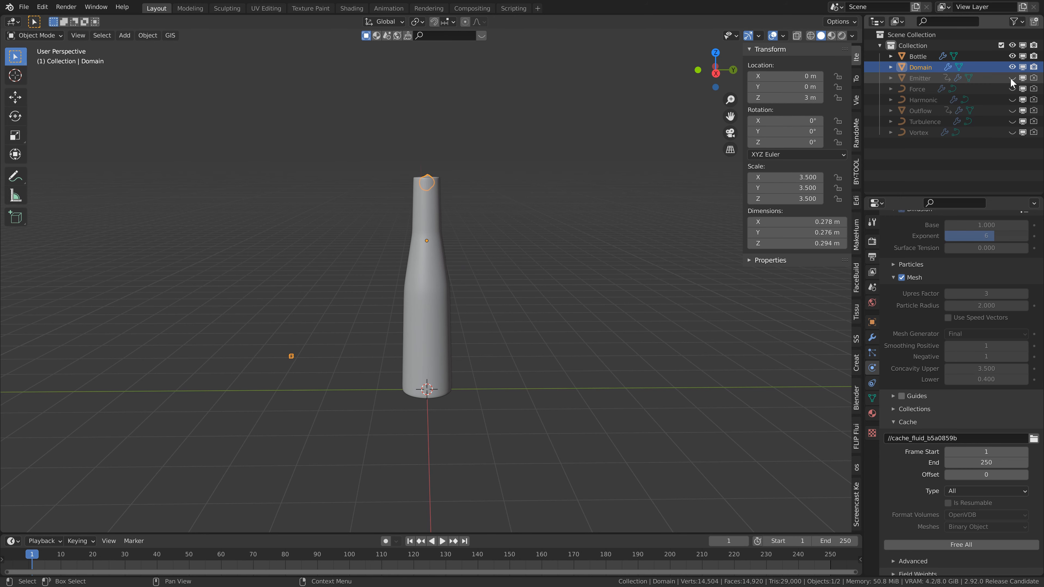
pyautogui.hotkey('ctrl', 's')
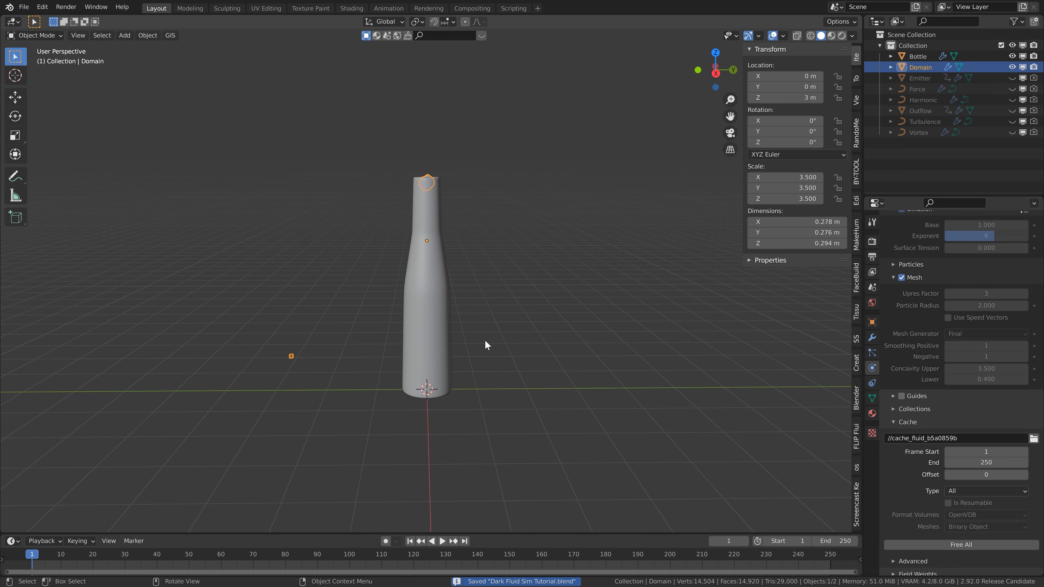
# - Play the baked simulation, stop it at frame 50 and examine the liquid's path around the bottle
pyautogui.press('space')
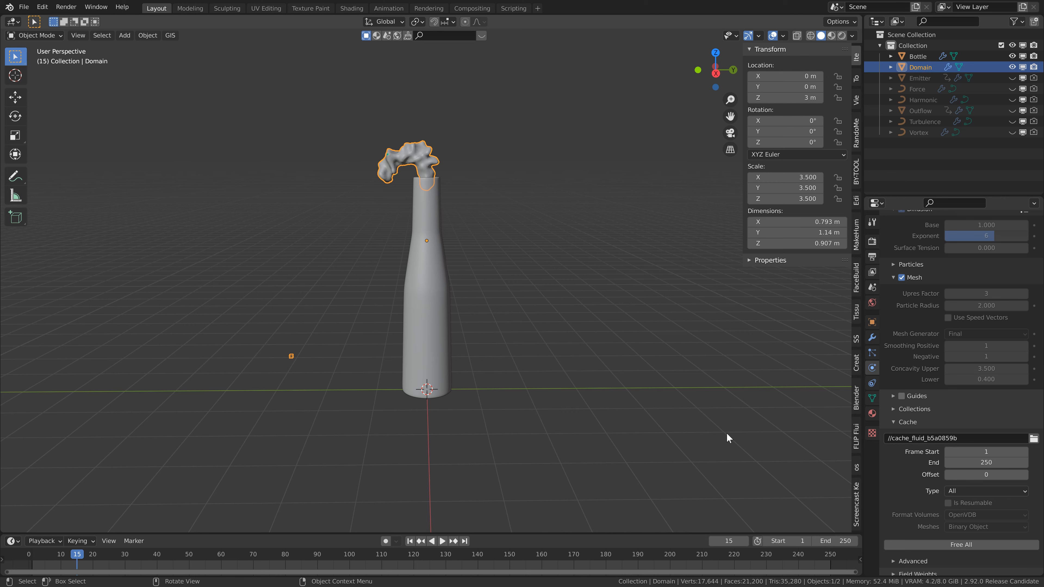
pyautogui.press('space')
pyautogui.press('space')
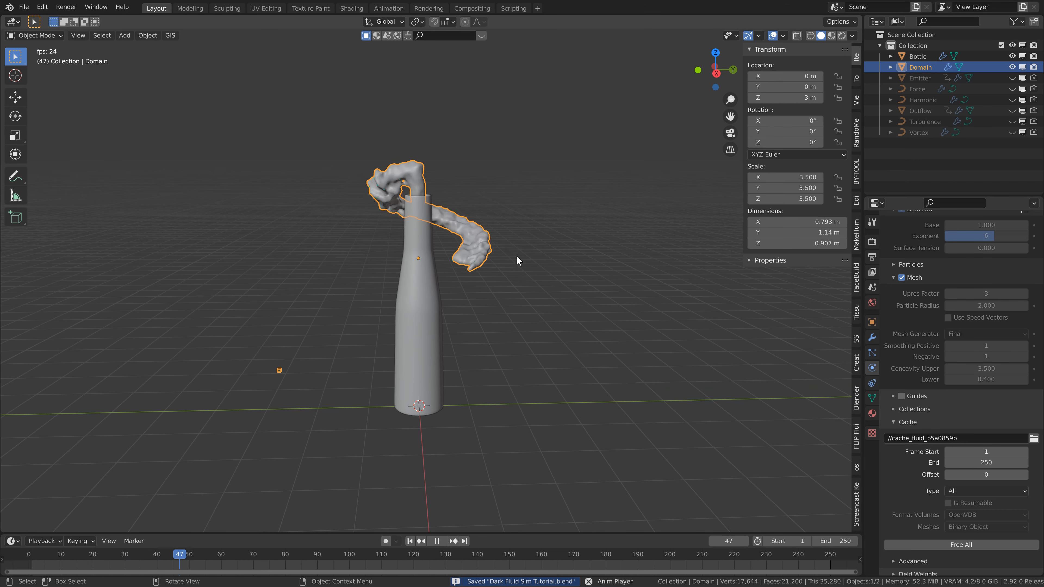
pyautogui.press('space')
pyautogui.moveTo(513, 266); pyautogui.dragTo(530, 266, button='middle')
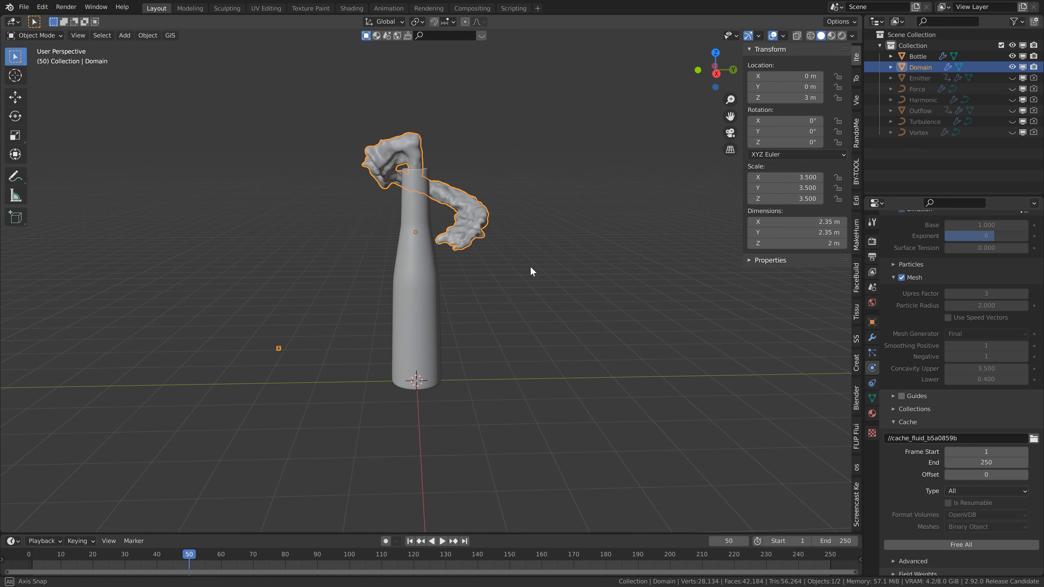
pyautogui.keyDown('shift'); pyautogui.moveTo(514, 207); pyautogui.dragTo(498, 229, button='middle'); pyautogui.keyUp('shift')
pyautogui.keyDown('shift'); pyautogui.moveTo(510, 272); pyautogui.dragTo(494, 254, button='middle'); pyautogui.keyUp('shift')
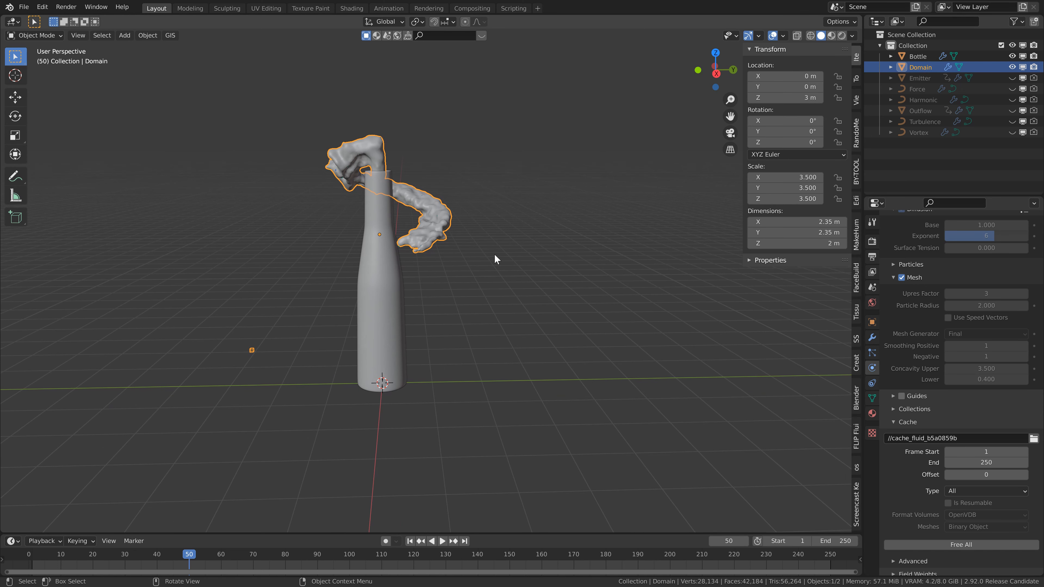
pyautogui.press('n')
pyautogui.keyDown('shift'); pyautogui.moveTo(497, 343); pyautogui.dragTo(498, 340, button='middle'); pyautogui.keyUp('shift')
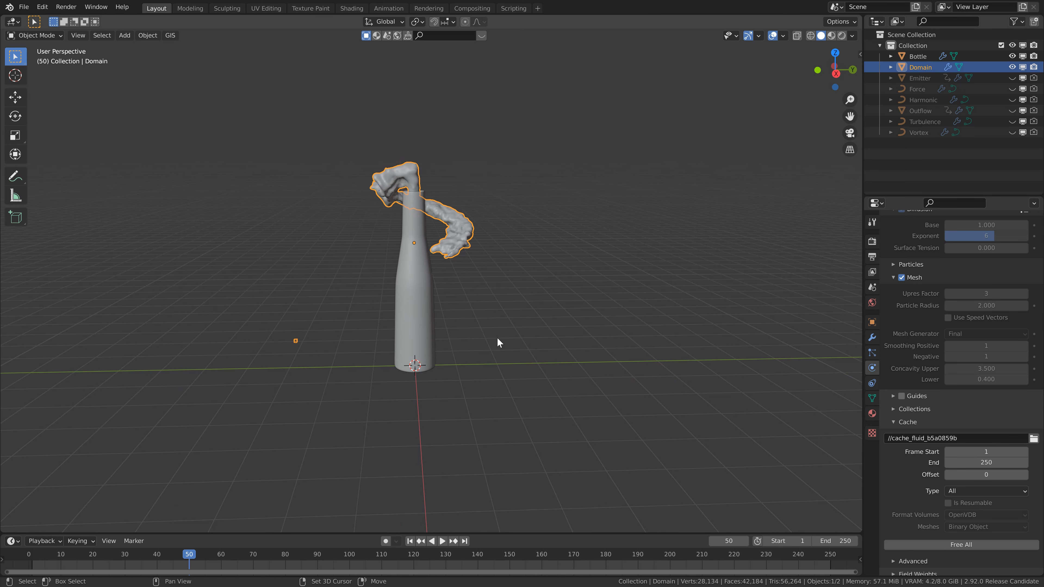
# - Add a 2 m cube at the bottle's base and flatten it by scaling 0.1 along Z
pyautogui.press('Delete')
pyautogui.hotkey('shift', 'a')
pyautogui.moveTo(481, 294)
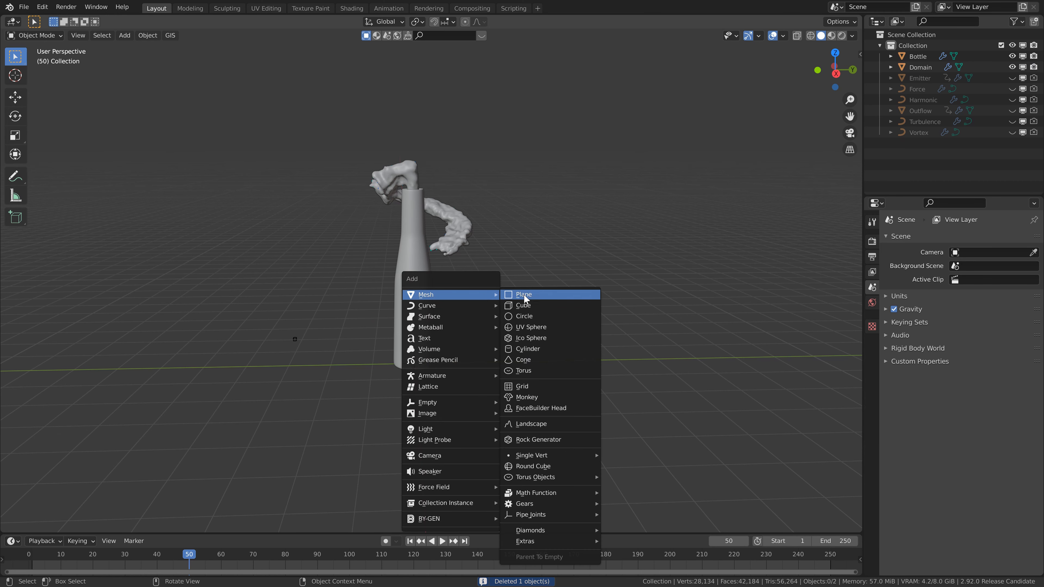
pyautogui.click(532, 308)
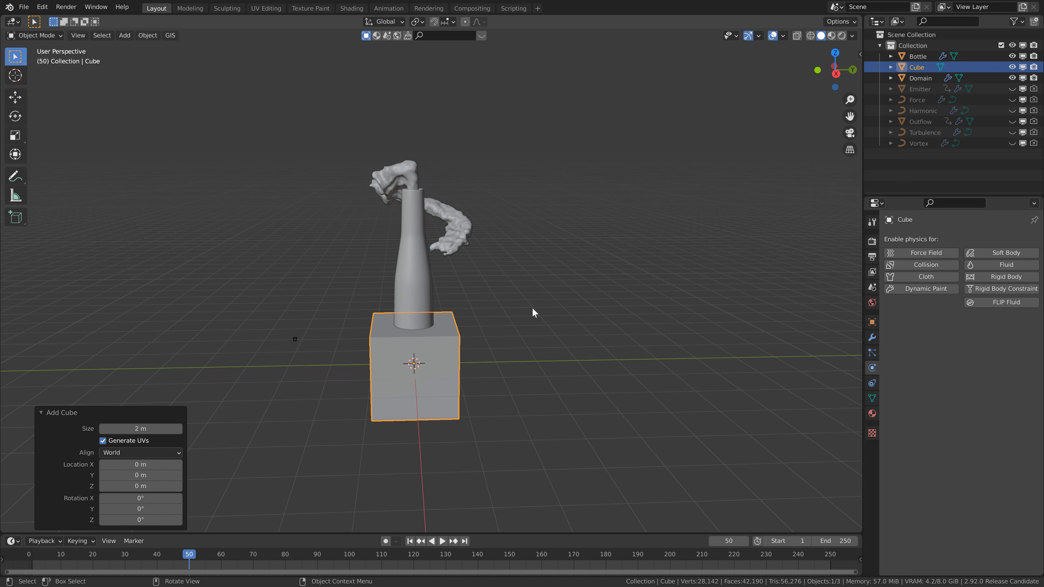
pyautogui.write('sz')
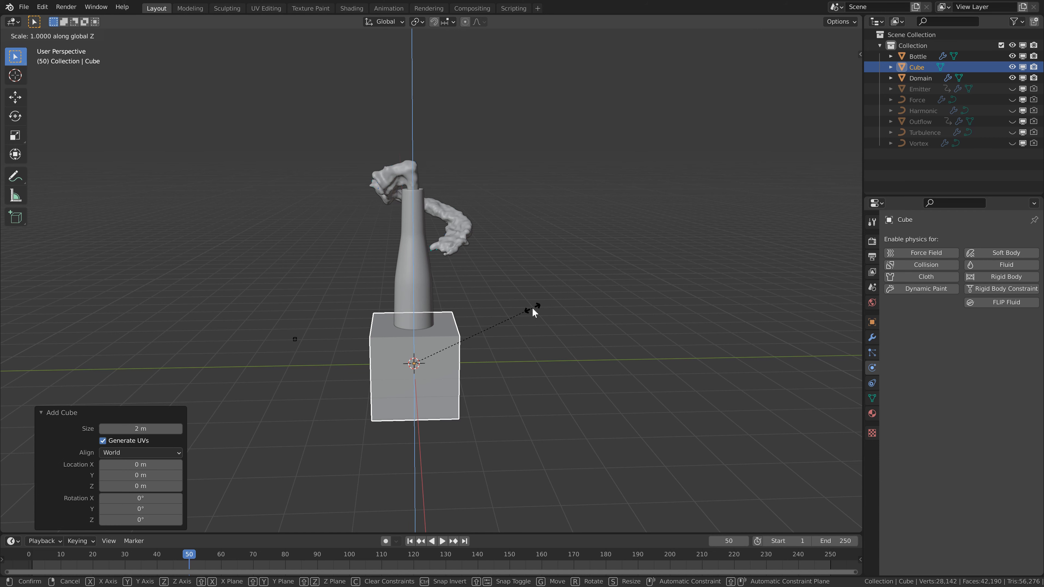
pyautogui.write('.1')
pyautogui.press('Return')
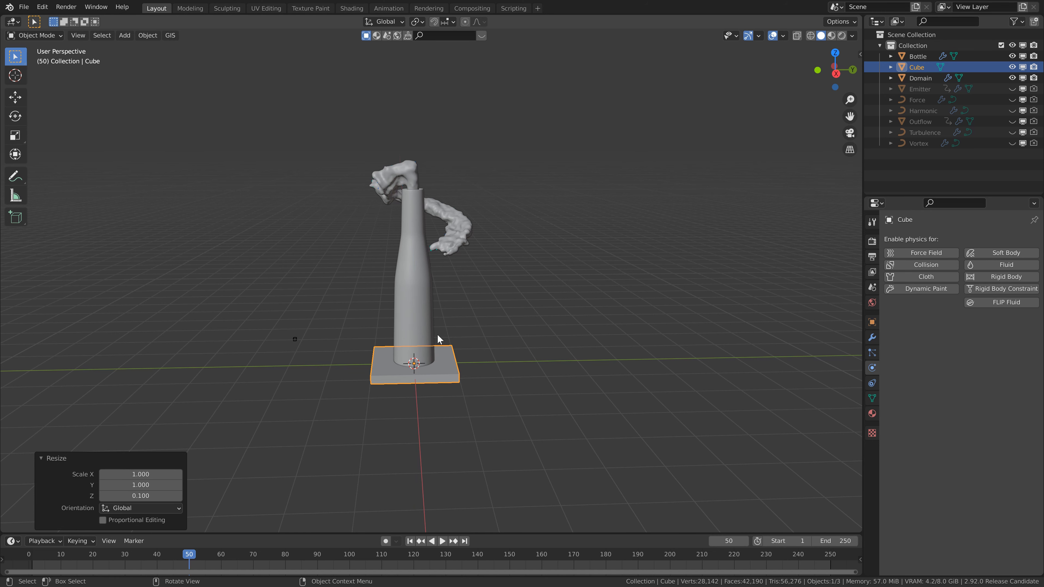
# - Enlarge the flattened cube by a factor of 3 in X and Y, leaving Z out of the scaling
pyautogui.press('s')
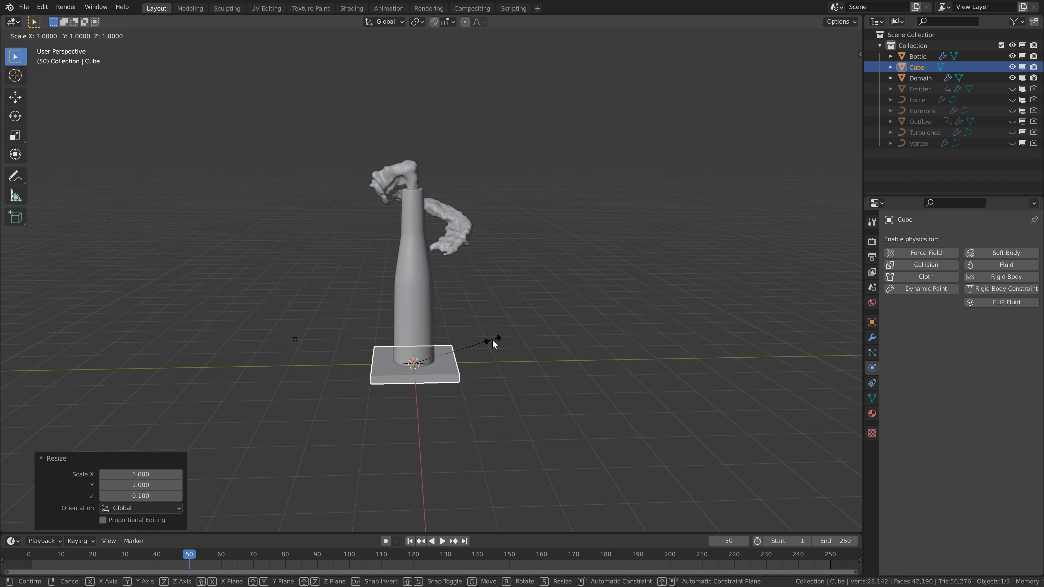
pyautogui.hotkey('shift', 'z')
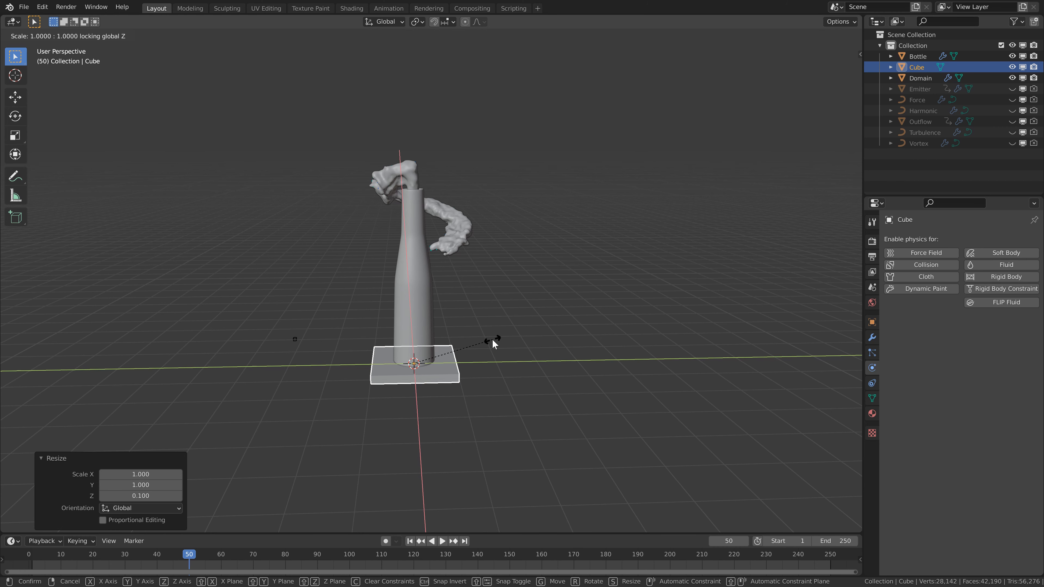
pyautogui.write('3')
pyautogui.press('Return')
# - Bevel all edges of the slab by about 0.0545 m with two segments in Edit Mode, and return to Object Mode
pyautogui.press('Tab')
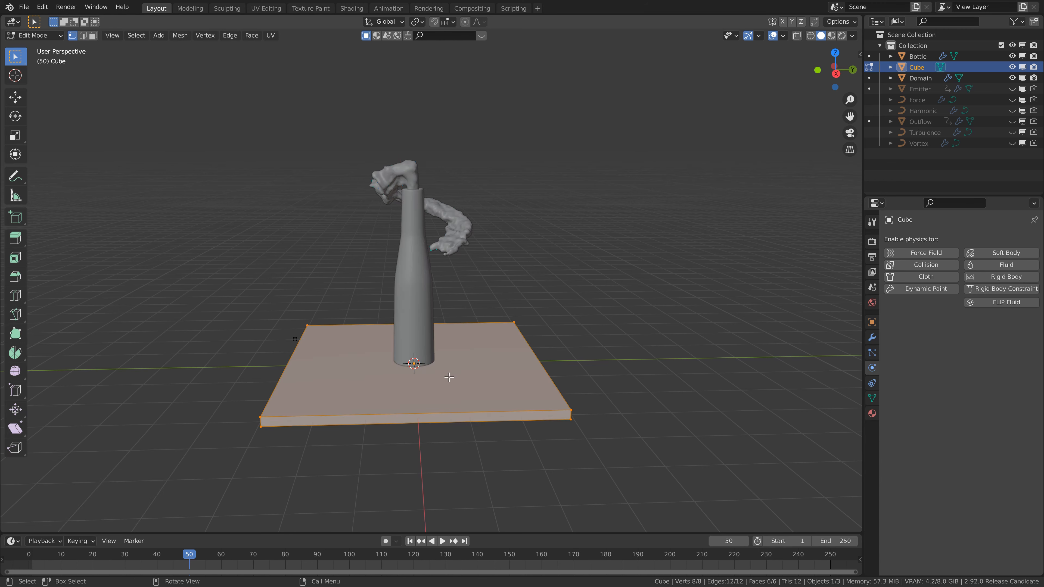
pyautogui.scroll(2, 449, 374)
pyautogui.keyDown('shift'); pyautogui.moveTo(448, 364); pyautogui.dragTo(451, 320, button='middle'); pyautogui.keyUp('shift')
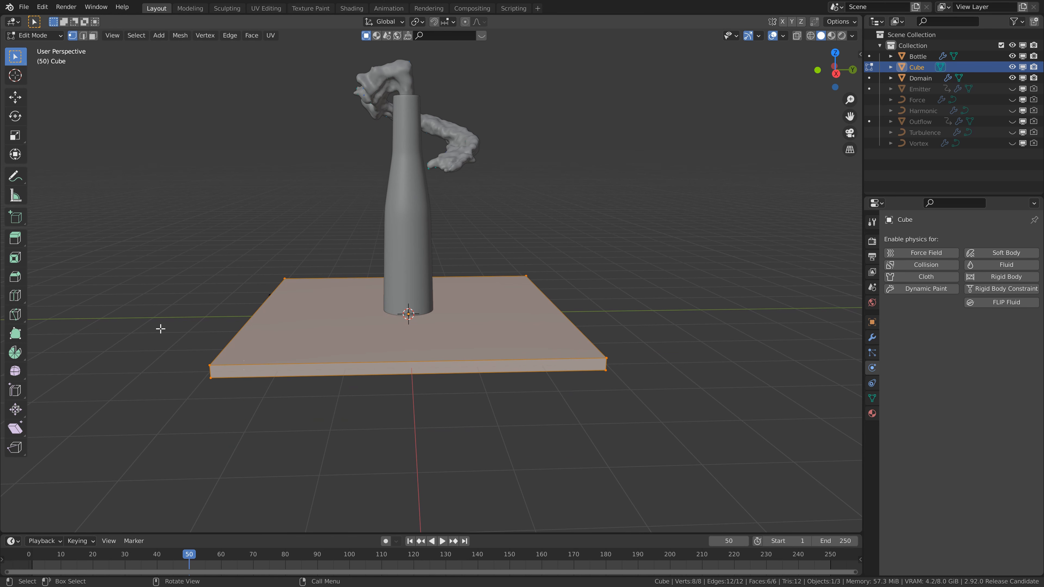
pyautogui.hotkey('ctrl', 'b')
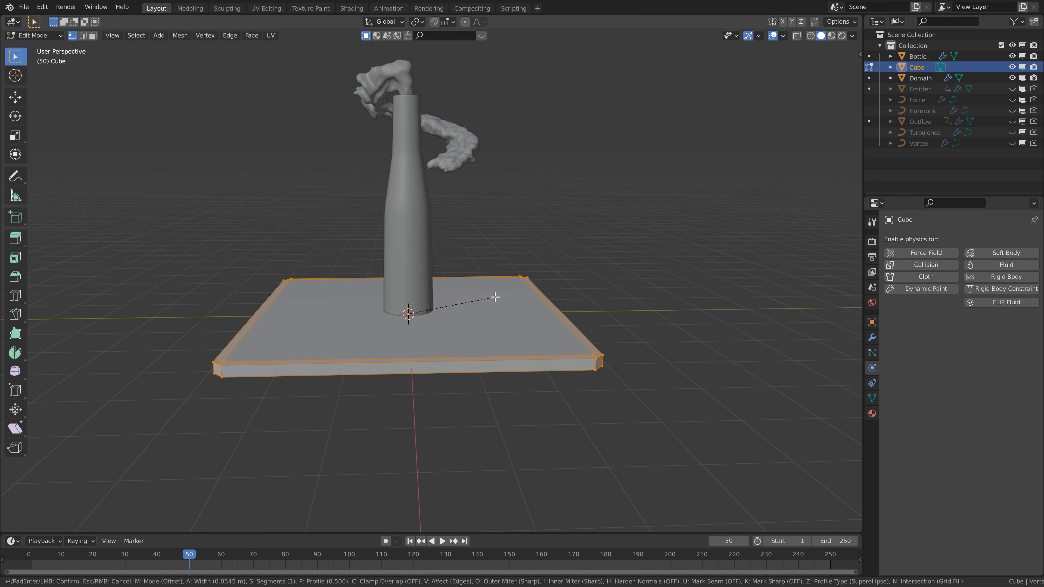
pyautogui.scroll(1, 495, 297)
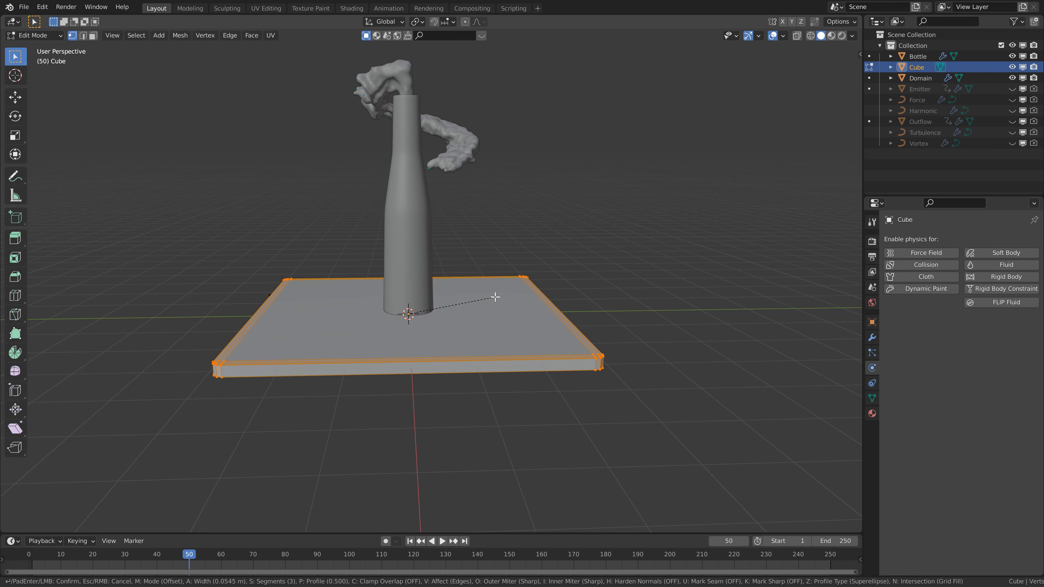
pyautogui.scroll(-1, 495, 297)
pyautogui.click(495, 297)
pyautogui.press('Tab')
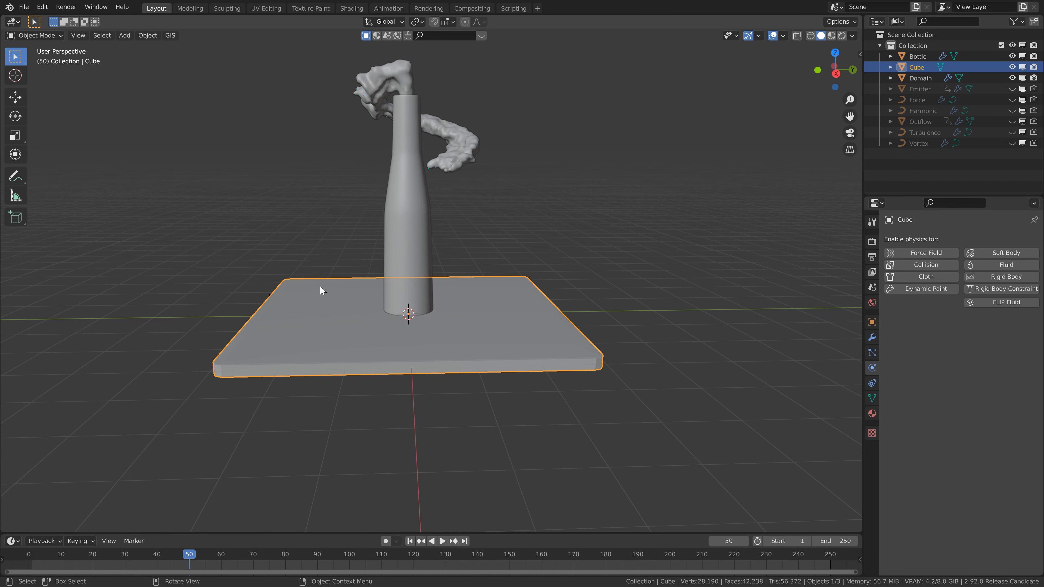
# - Shade the slab smooth and add a Subdivision Surface modifier with its viewport level set to 2
pyautogui.rightClick(524, 341)
pyautogui.click(523, 342)
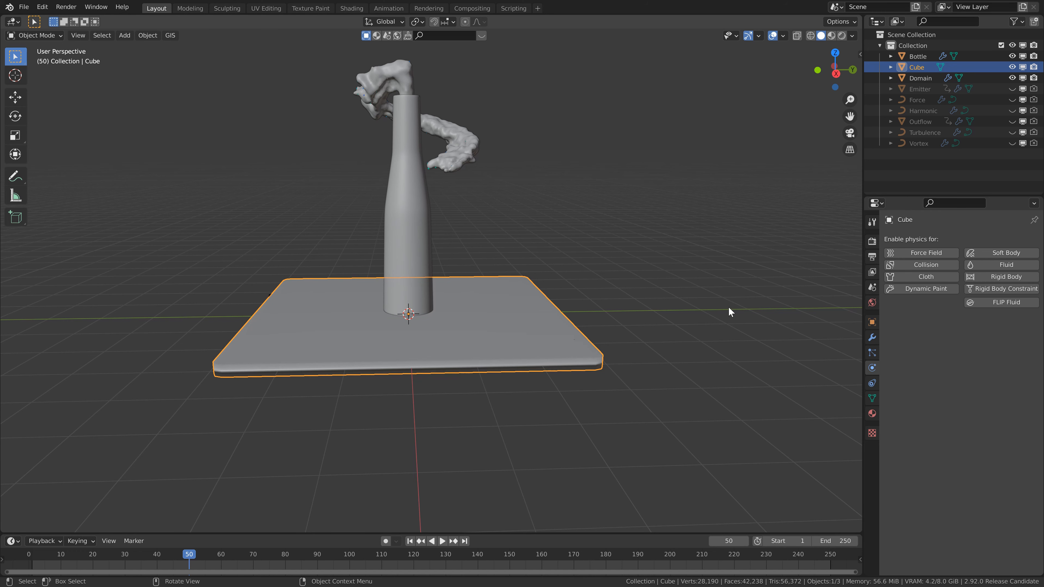
pyautogui.click(872, 337)
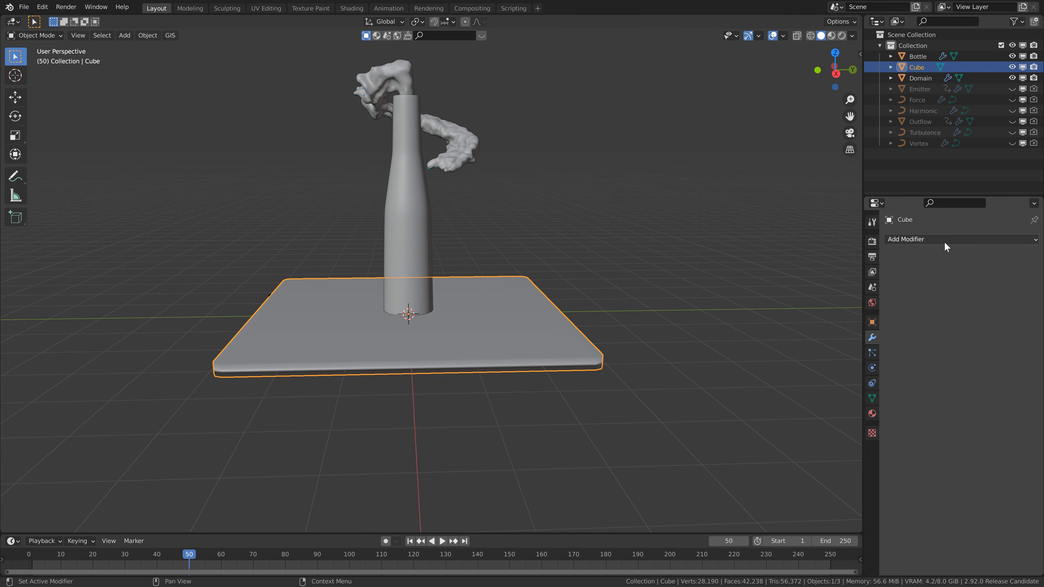
pyautogui.click(945, 240)
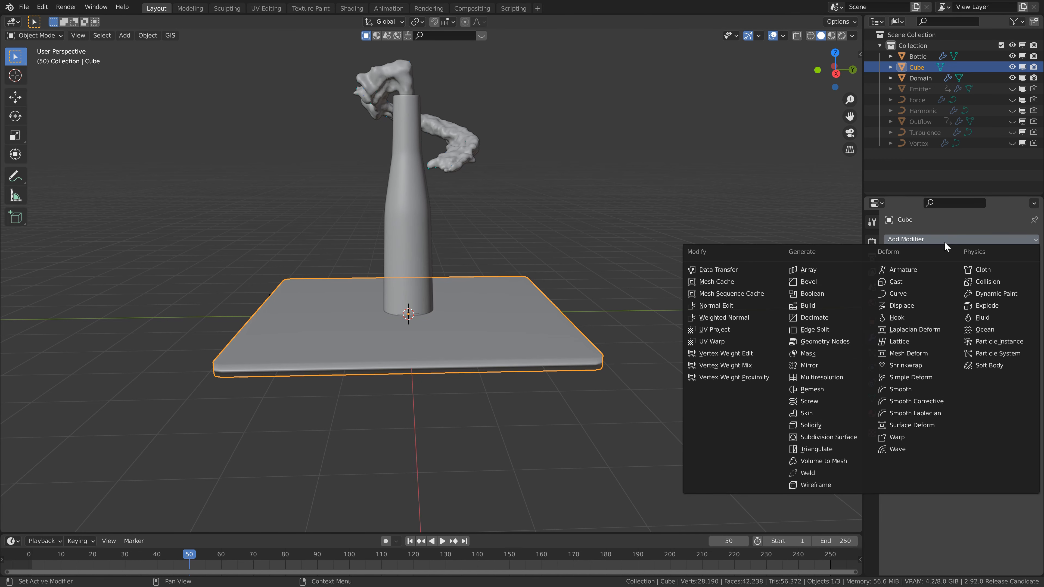
pyautogui.click(842, 438)
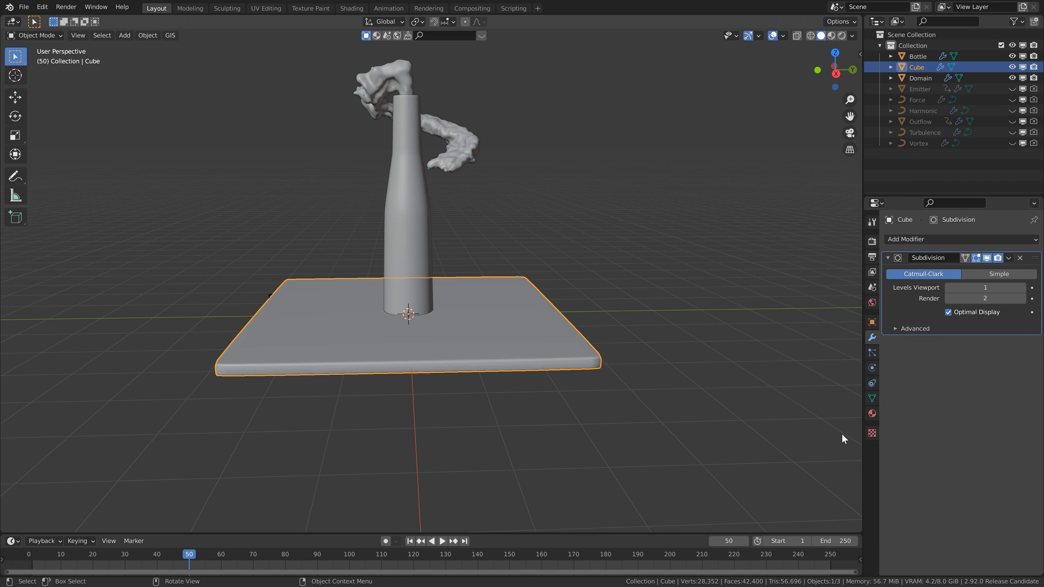
pyautogui.click(1022, 287)
# - Lower the slab about 0.094 m along Z to sit under the bottle, and save the file
pyautogui.scroll(2, 502, 314)
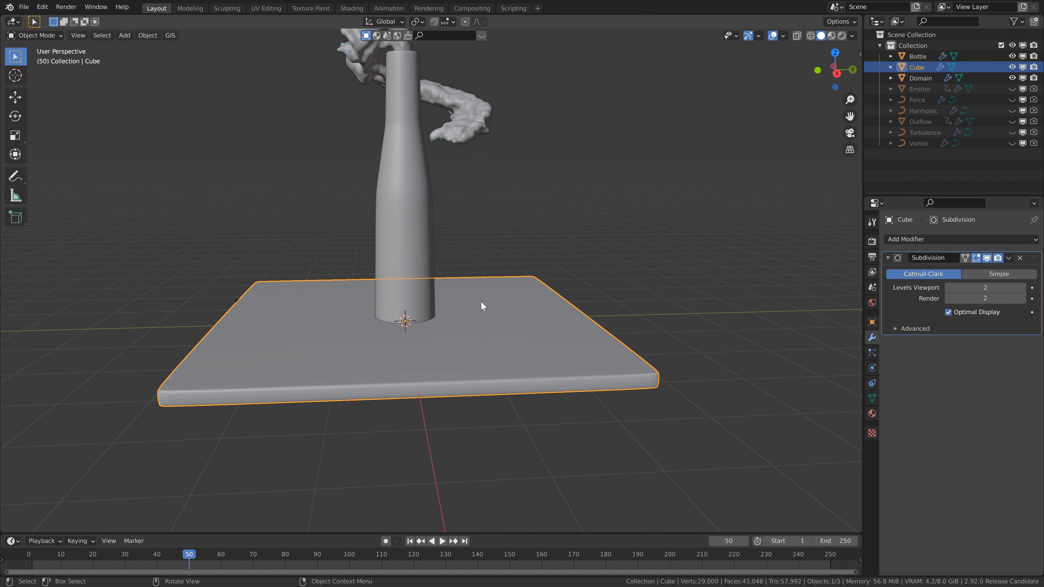
pyautogui.press('g')
pyautogui.press('z')
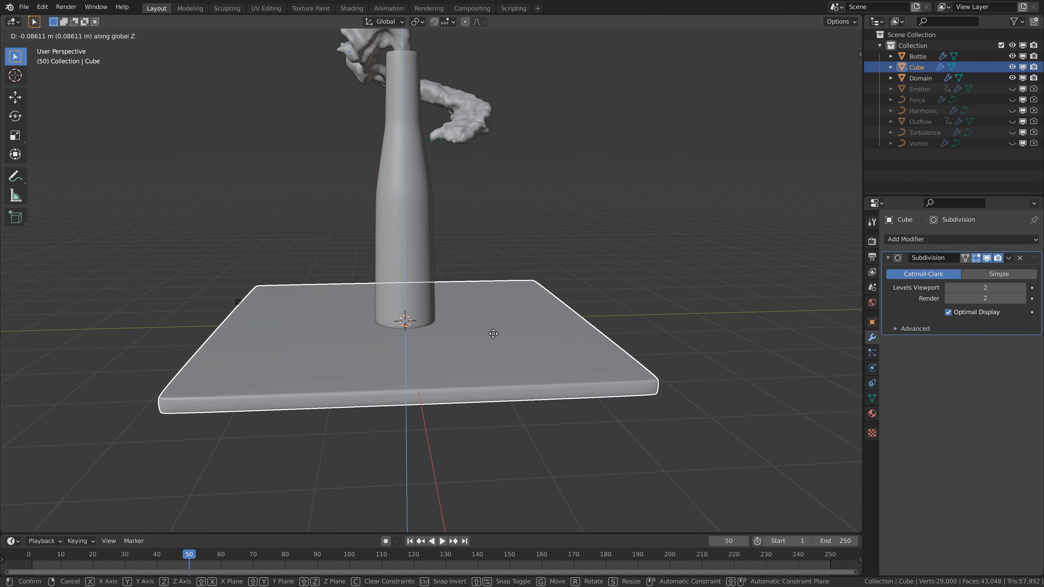
pyautogui.hotkey('ctrl', 's')
# - Add a 32-vertex cylinder at the origin and scale it uniformly by 25
pyautogui.scroll(-4, 487, 321)
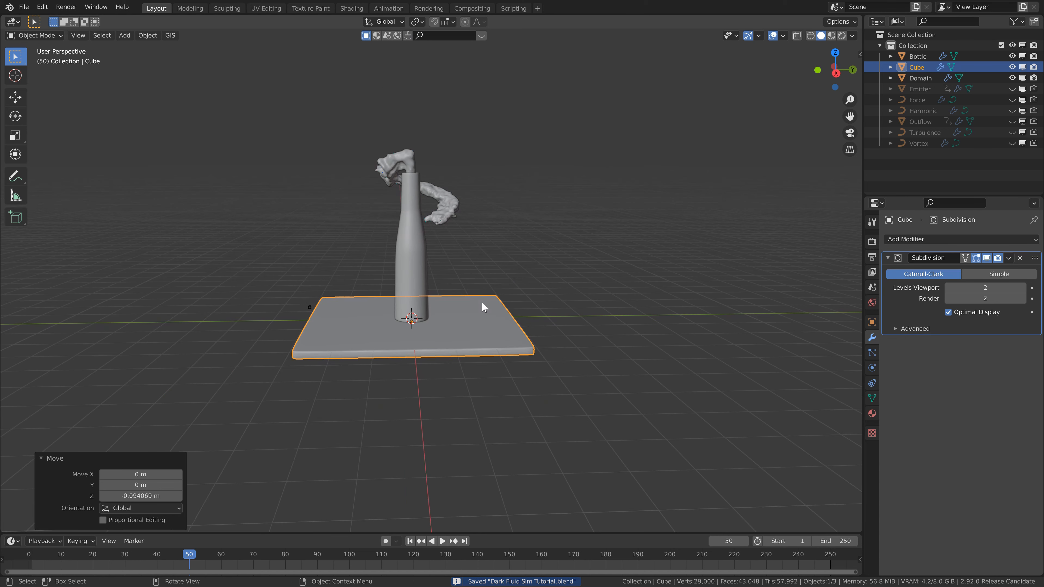
pyautogui.hotkey('shift', 'a')
pyautogui.moveTo(440, 249)
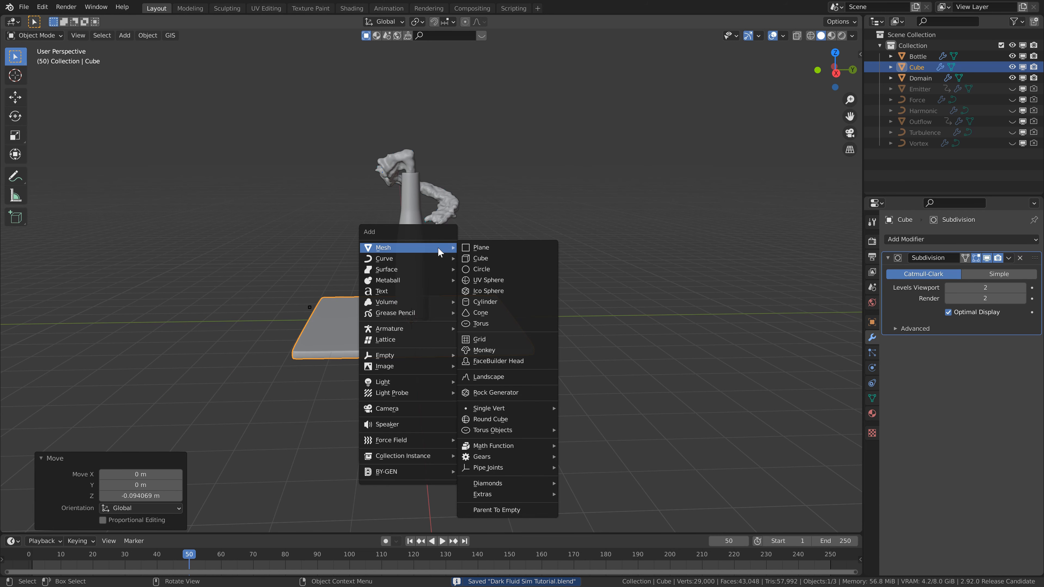
pyautogui.click(489, 300)
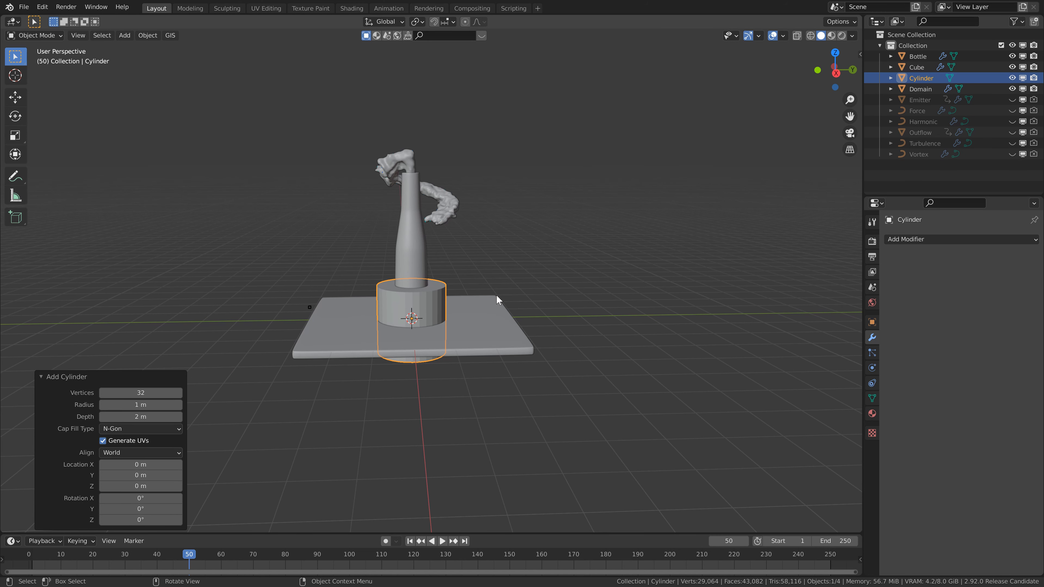
pyautogui.scroll(-4, 497, 296)
pyautogui.write('ns')
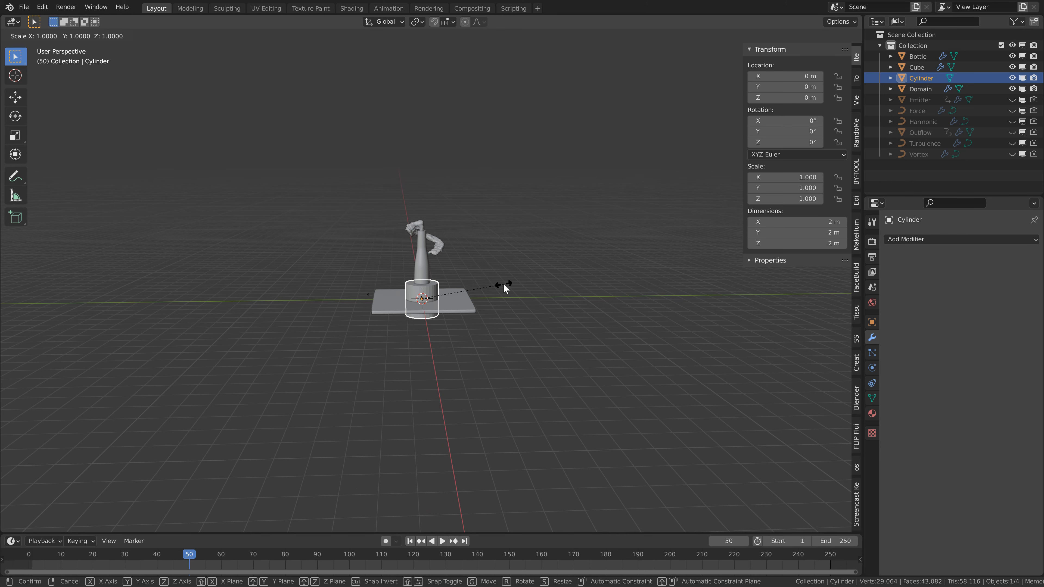
pyautogui.write('25')
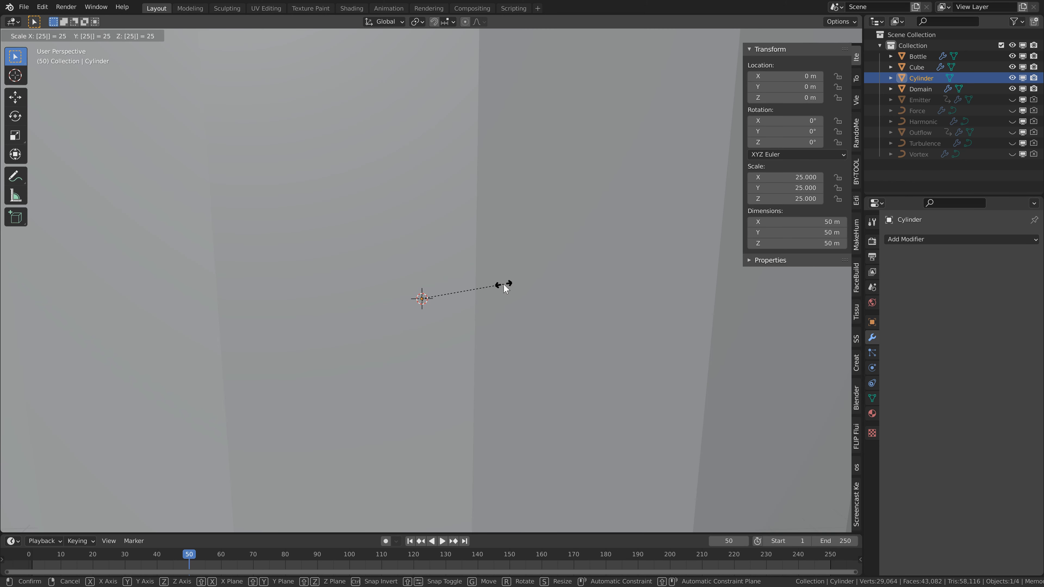
pyautogui.press('Return')
# - Scale the large cylinder by 0.5 along Z
pyautogui.scroll(-5, 493, 280)
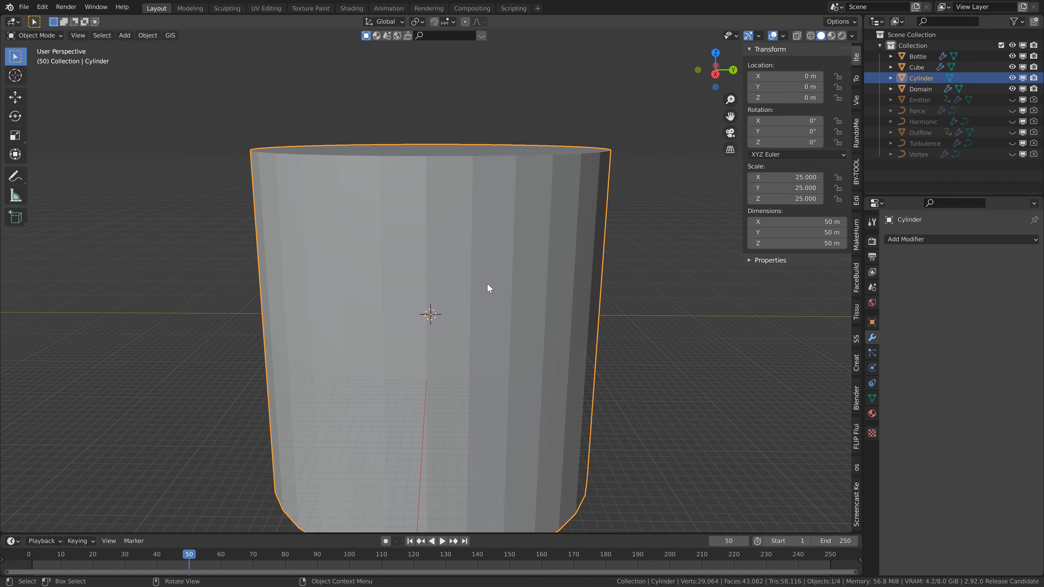
pyautogui.moveTo(440, 260); pyautogui.dragTo(441, 228, button='middle')
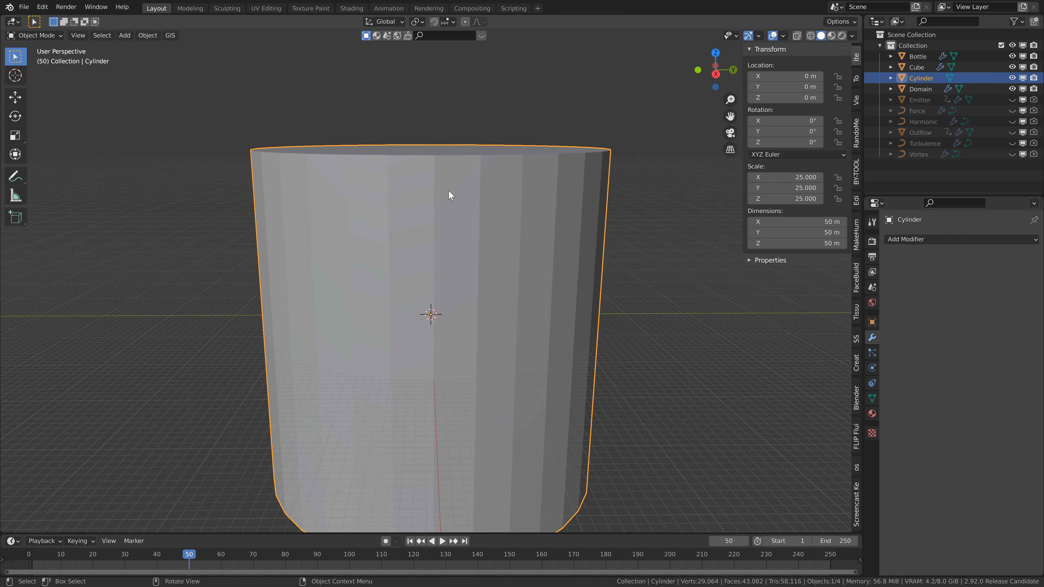
pyautogui.press('s')
pyautogui.write('z')
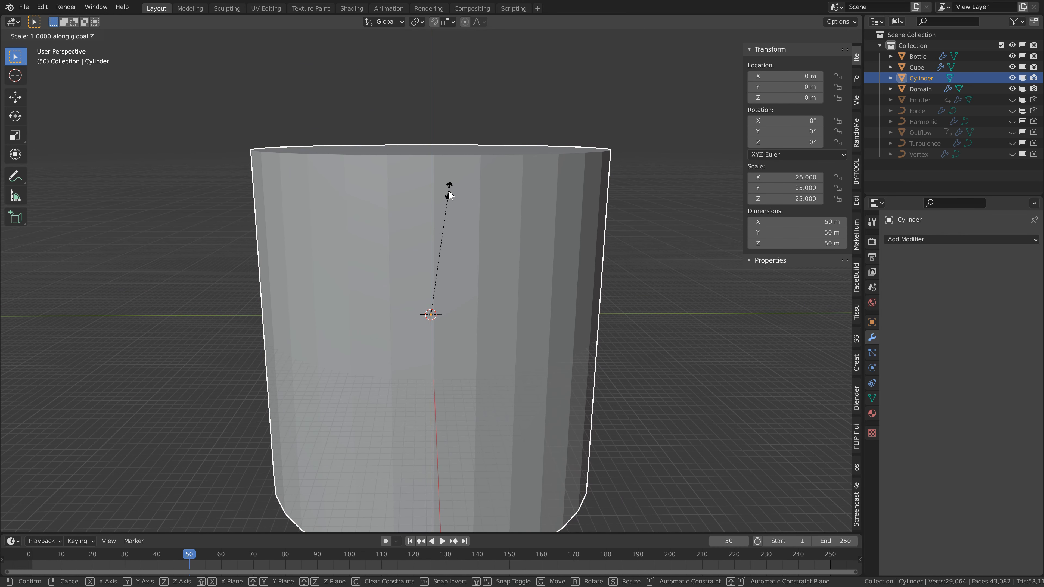
pyautogui.write('.5')
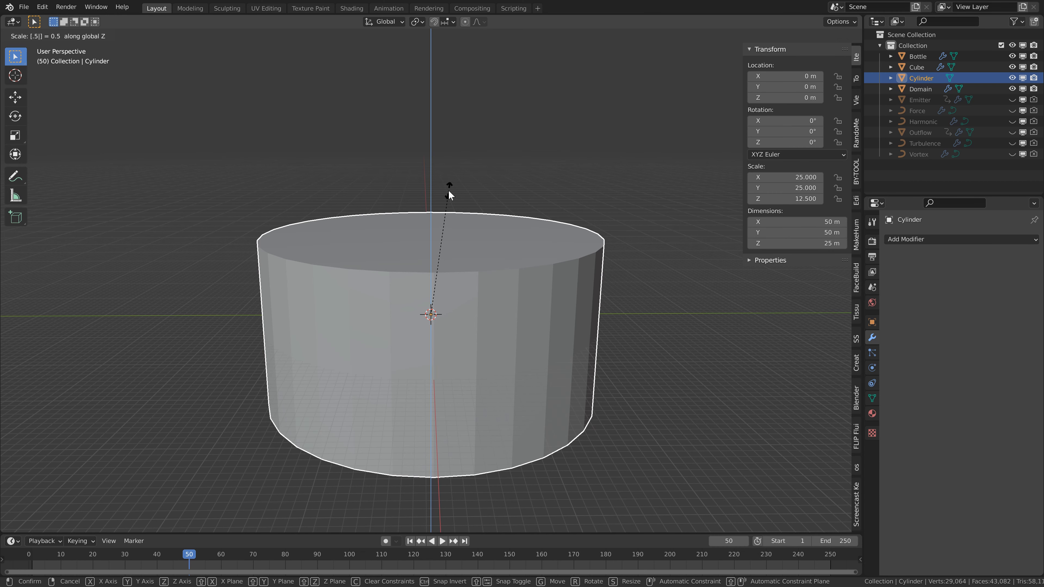
pyautogui.press('Return')
# - Raise the cylinder about 12.33 m along Z in the right view, using X-ray to align its base with the slab
pyautogui.press('KP_3')
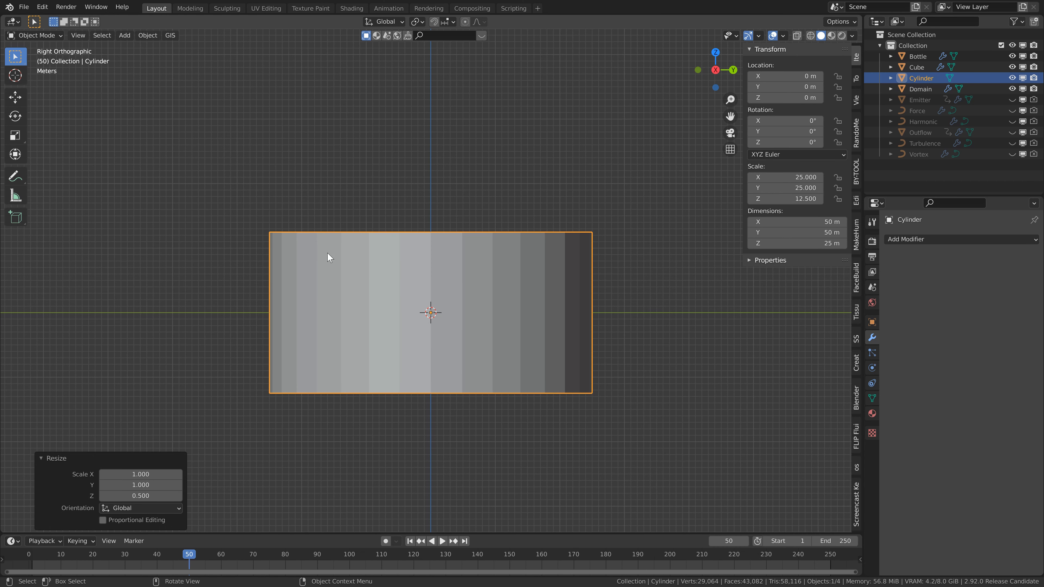
pyautogui.click(797, 36)
pyautogui.scroll(3, 383, 298)
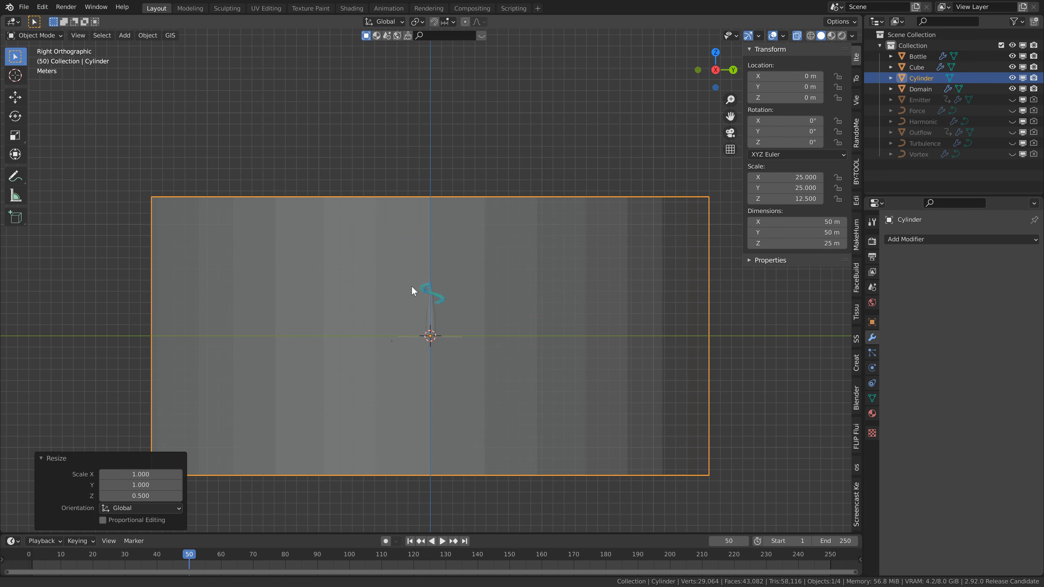
pyautogui.keyDown('shift'); pyautogui.moveTo(411, 286); pyautogui.dragTo(414, 243, button='middle'); pyautogui.keyUp('shift')
pyautogui.press('g')
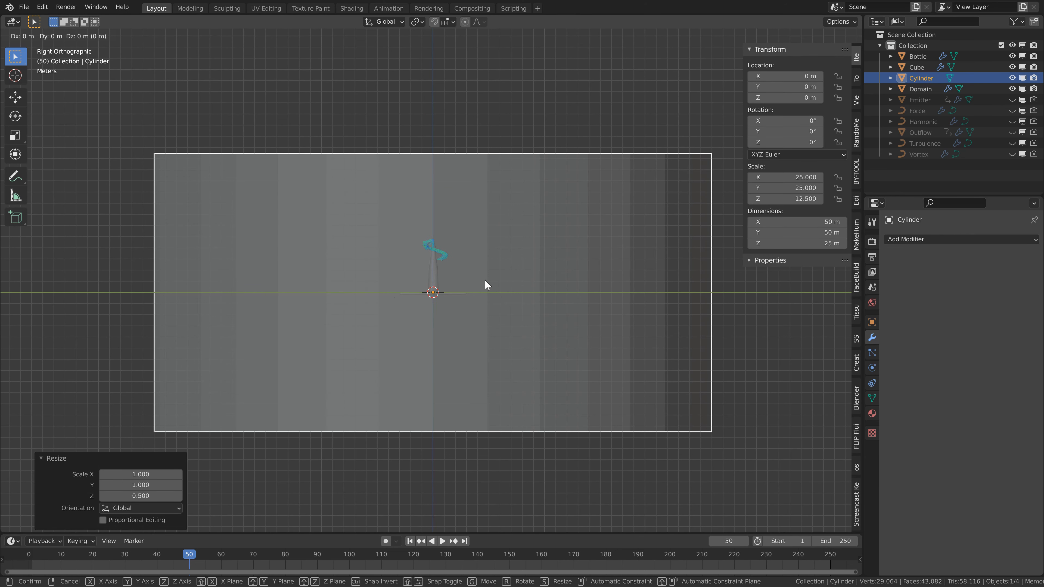
pyautogui.press('z')
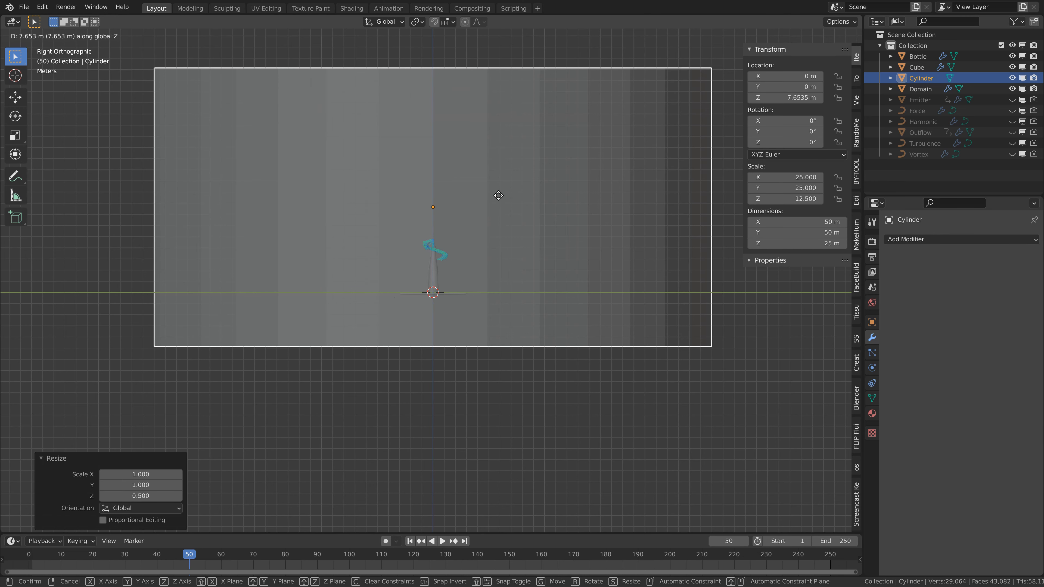
pyautogui.click(497, 140)
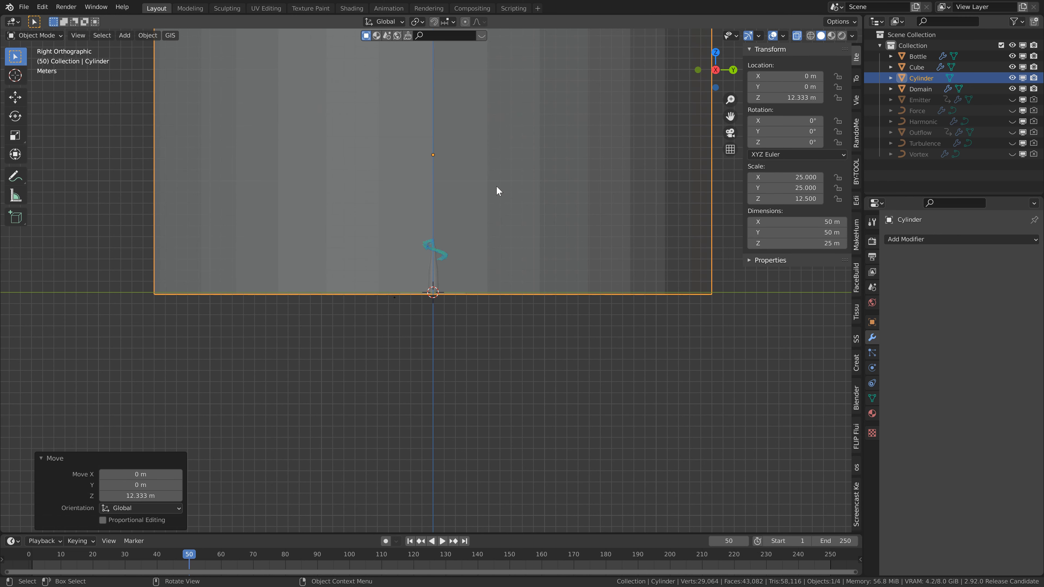
pyautogui.moveTo(497, 191); pyautogui.dragTo(499, 239, button='middle')
pyautogui.scroll(-2, 498, 234)
pyautogui.click(797, 36)
# - Delete the cylinder's top face in Edit Mode using face selection
pyautogui.keyDown('shift'); pyautogui.moveTo(440, 212); pyautogui.dragTo(420, 262, button='middle'); pyautogui.keyUp('shift')
pyautogui.scroll(-2, 419, 266)
pyautogui.press('Tab')
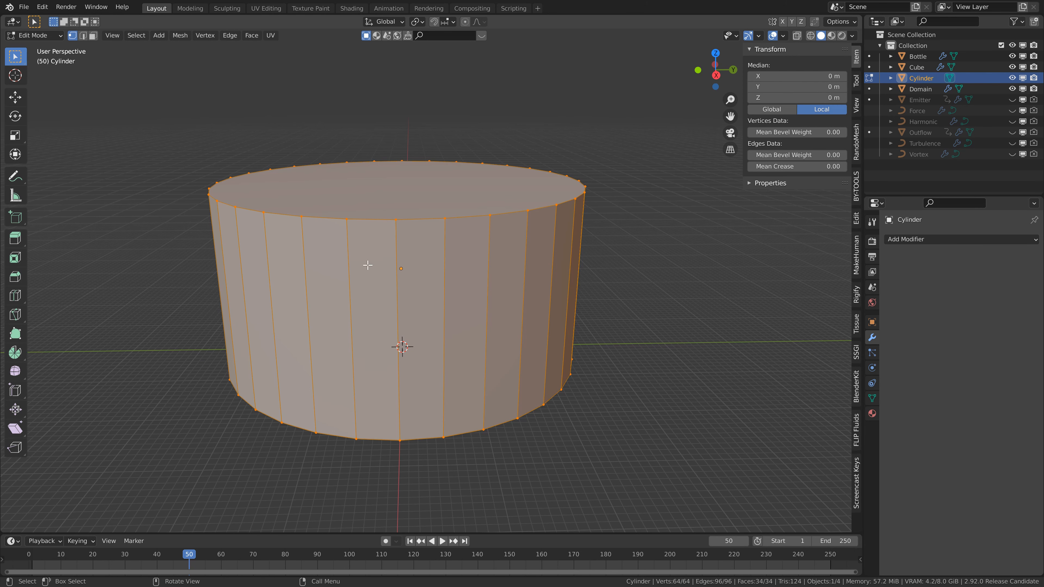
pyautogui.moveTo(404, 191); pyautogui.dragTo(398, 208, button='middle')
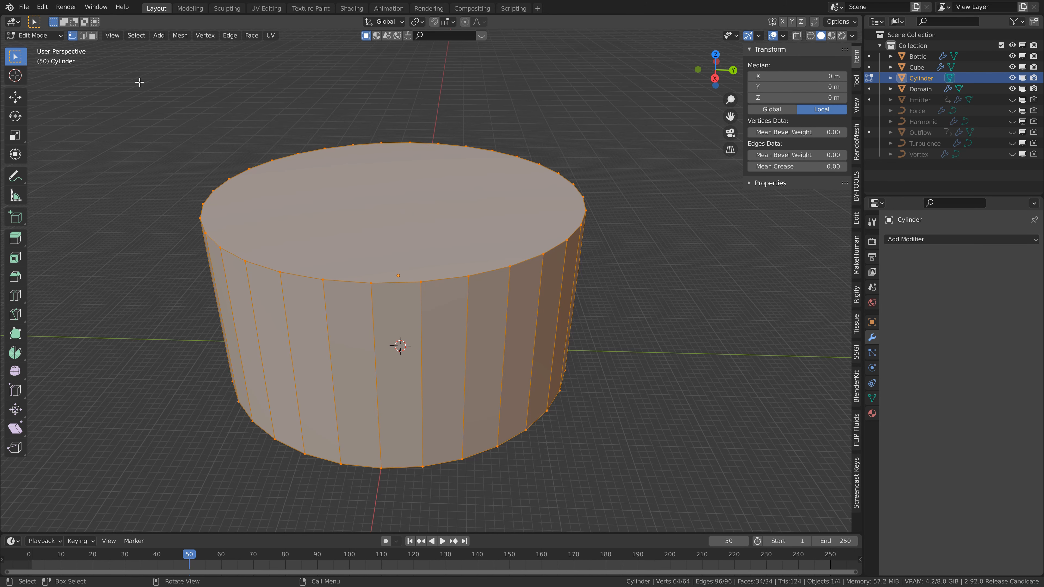
pyautogui.press('3')
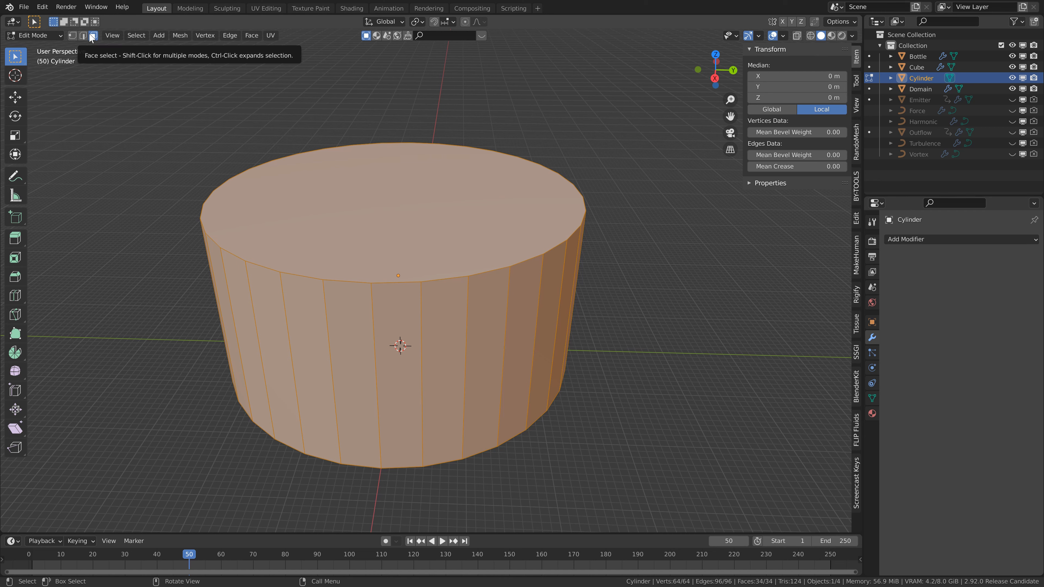
pyautogui.click(385, 204)
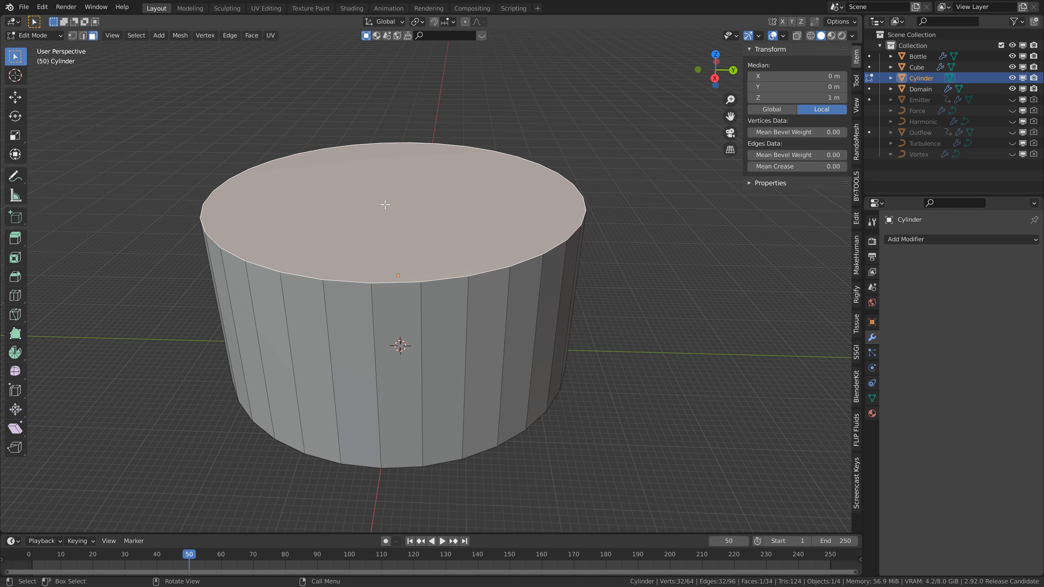
pyautogui.press('x')
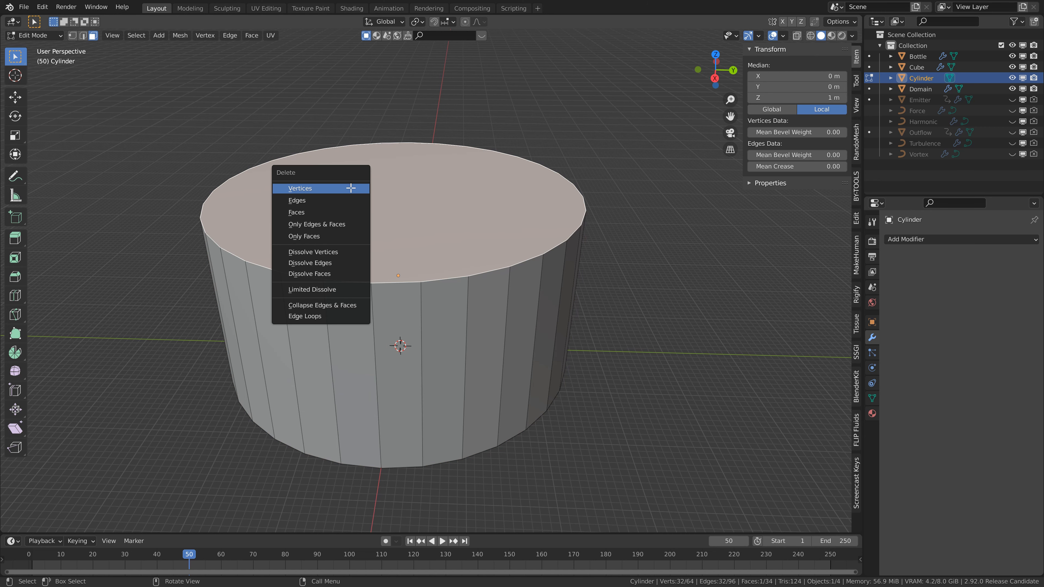
pyautogui.click(337, 217)
# - Add six centred horizontal loop cuts around the cylinder's wall
pyautogui.moveTo(344, 217); pyautogui.dragTo(419, 201, button='middle')
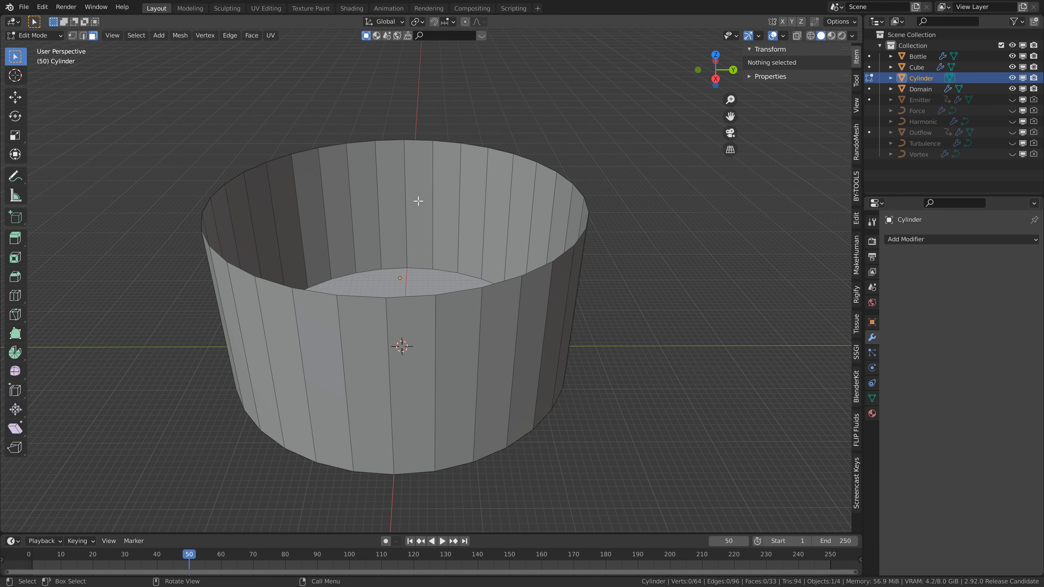
pyautogui.press('ctrl')
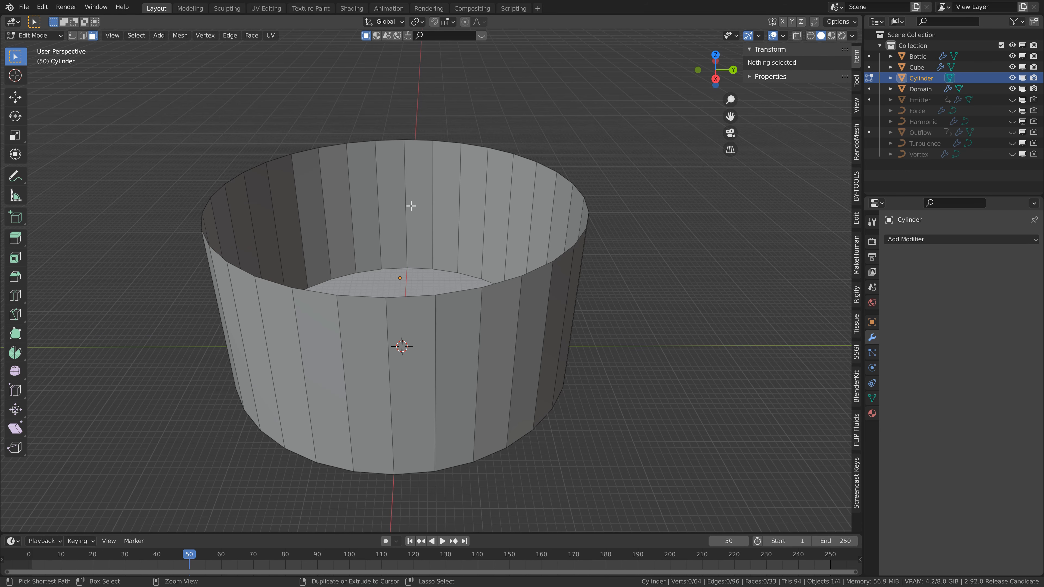
pyautogui.hotkey('ctrl', 'r')
pyautogui.click(411, 206)
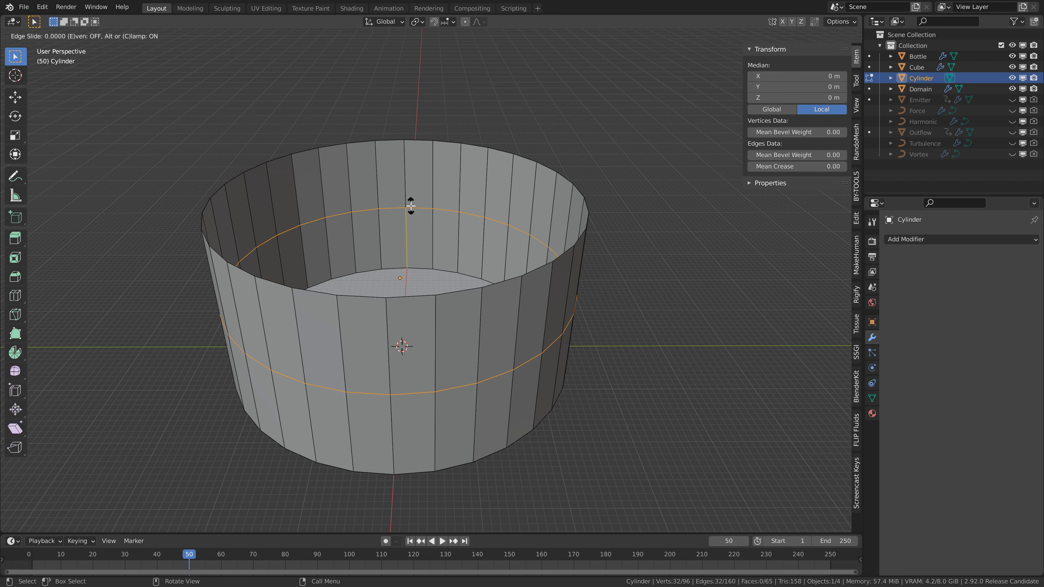
pyautogui.rightClick(411, 205)
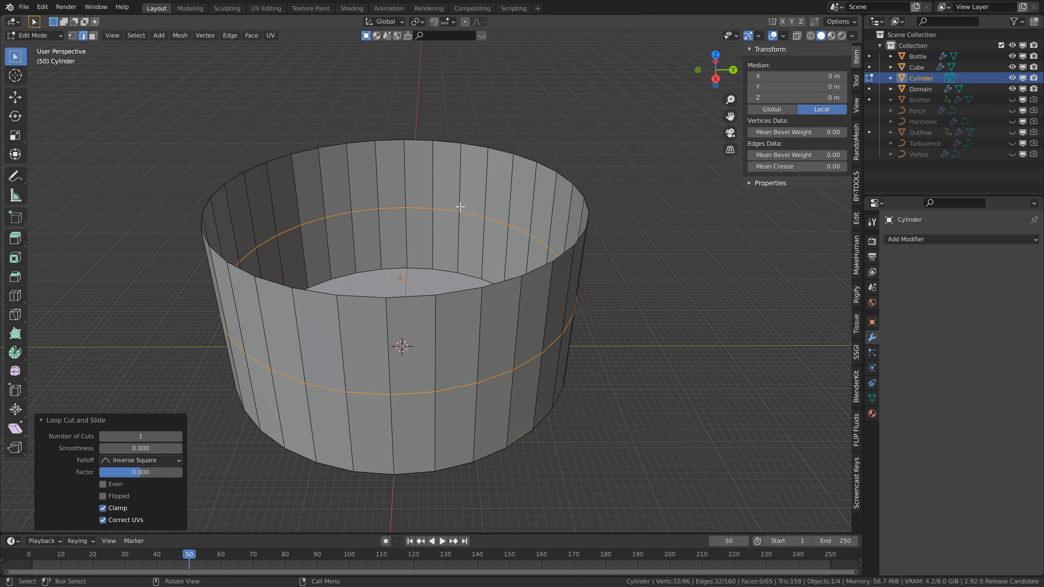
pyautogui.click(179, 436)
pyautogui.click(180, 436)
pyautogui.click(179, 436)
pyautogui.click(180, 436)
pyautogui.click(180, 437)
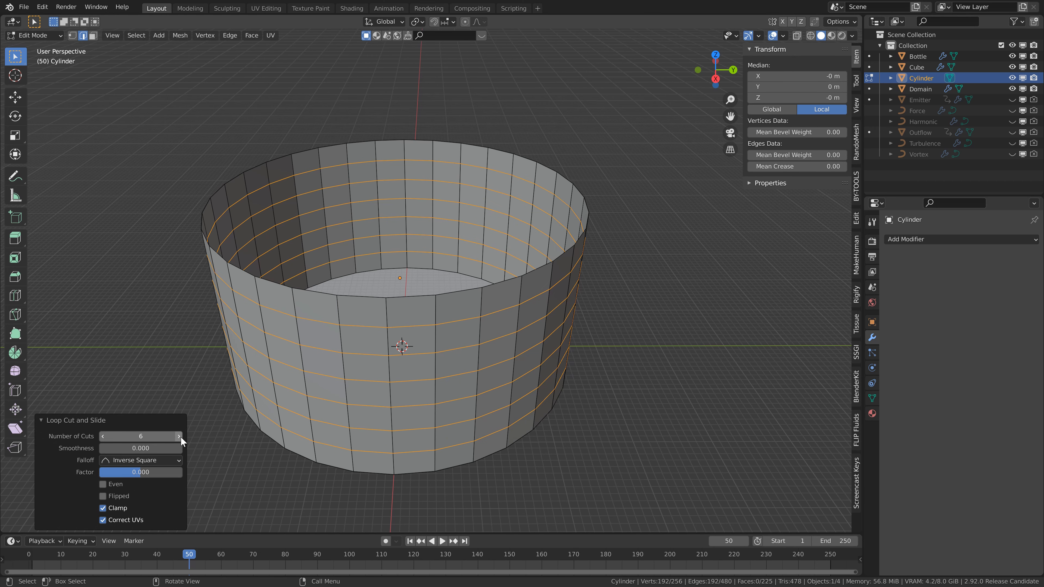
# - Inset the cylinder's floor face seven times in succession to form concentric rings shrinking towards the centre
pyautogui.moveTo(452, 254); pyautogui.dragTo(460, 281, button='middle')
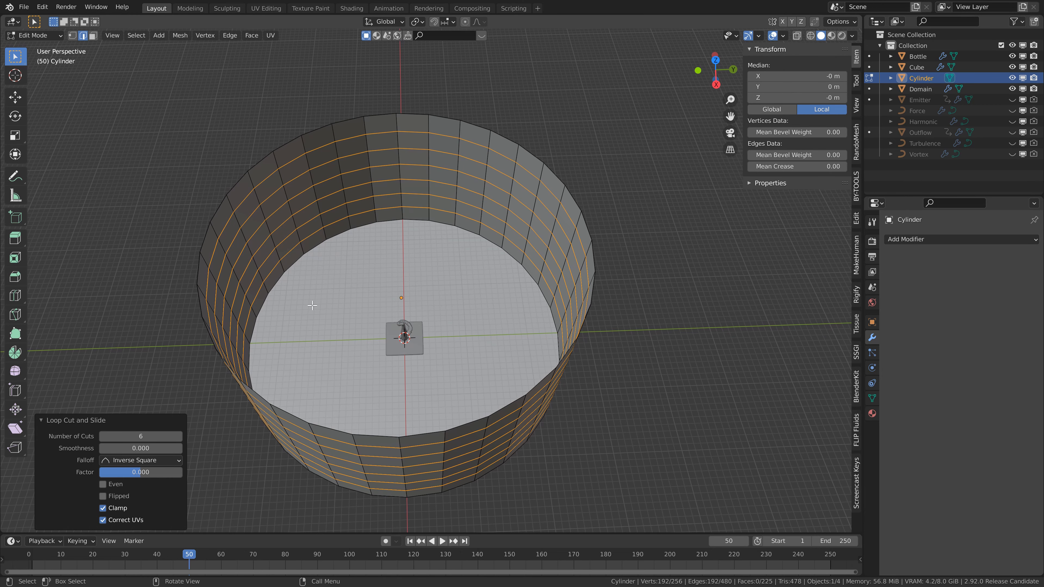
pyautogui.keyDown('alt'); pyautogui.click(446, 224); pyautogui.keyUp('alt')
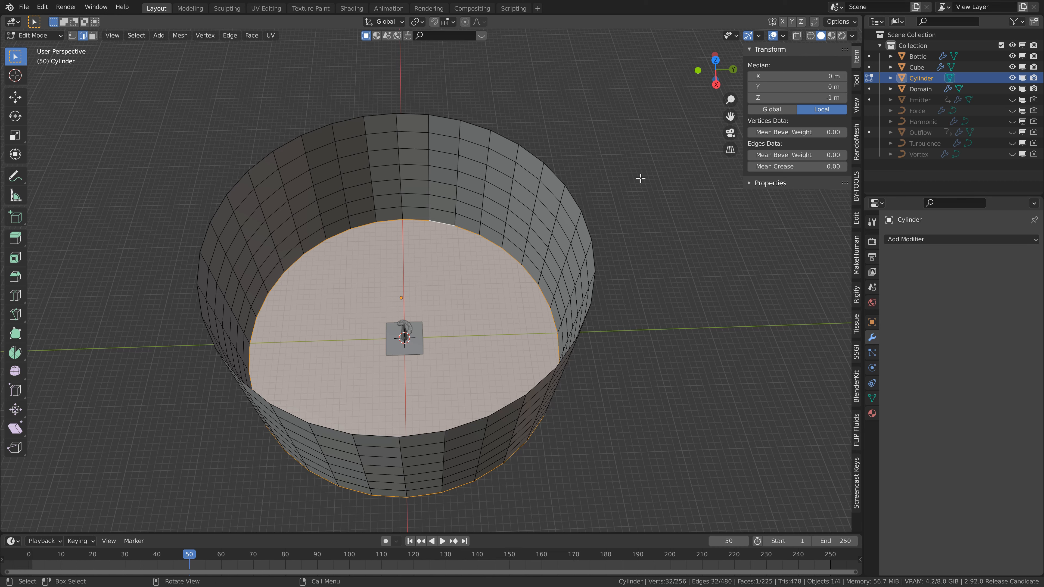
pyautogui.press('i')
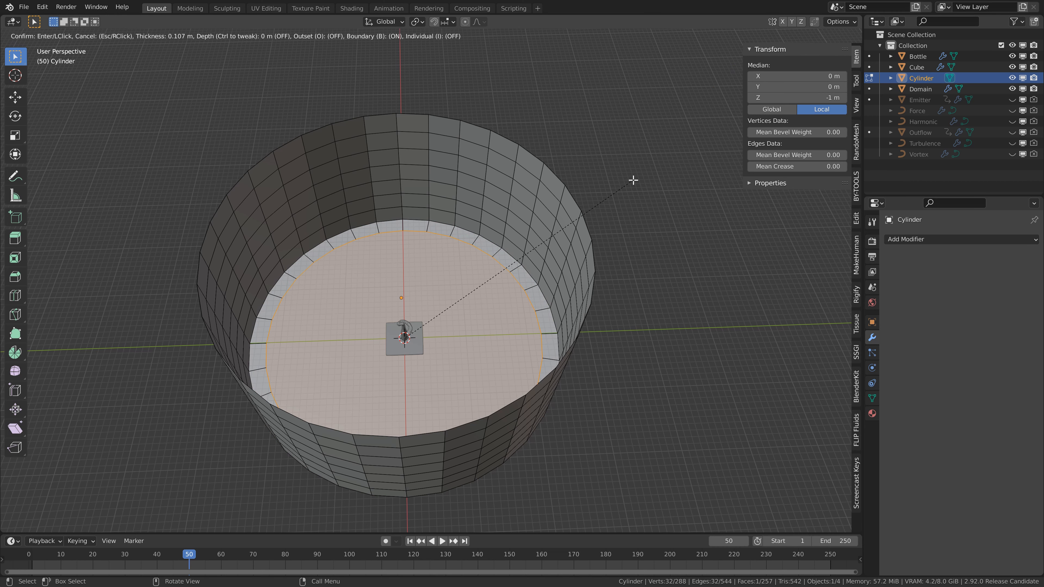
pyautogui.click(633, 181)
pyautogui.press('i')
pyautogui.click(621, 184)
pyautogui.press('i')
pyautogui.click(611, 188)
pyautogui.press('i')
pyautogui.click(599, 194)
pyautogui.press('i')
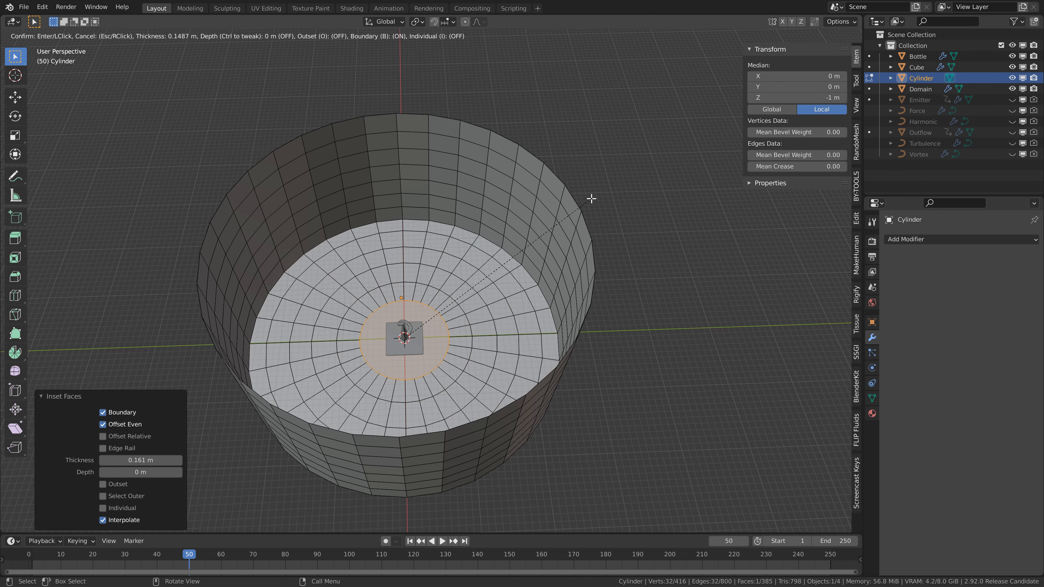
pyautogui.click(586, 200)
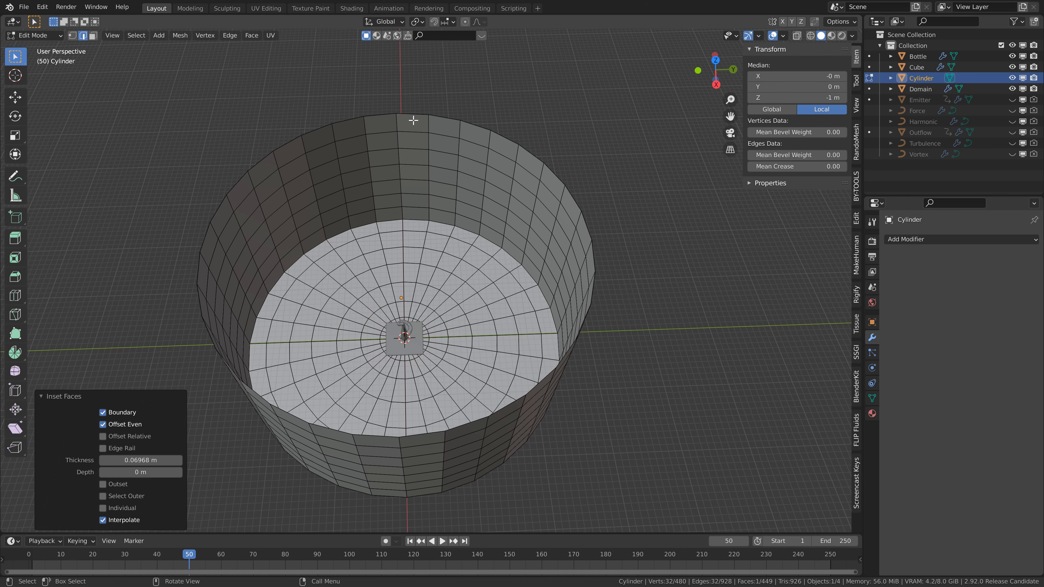
# - Subdivide the cylinder's entire mesh with two cuts
pyautogui.press('a')
pyautogui.rightClick(418, 185)
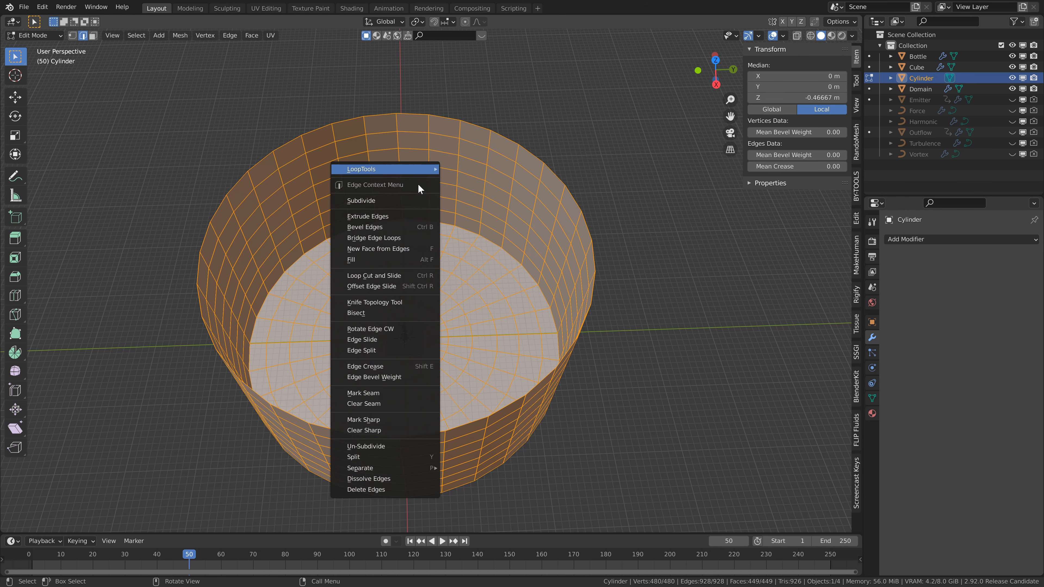
pyautogui.click(395, 202)
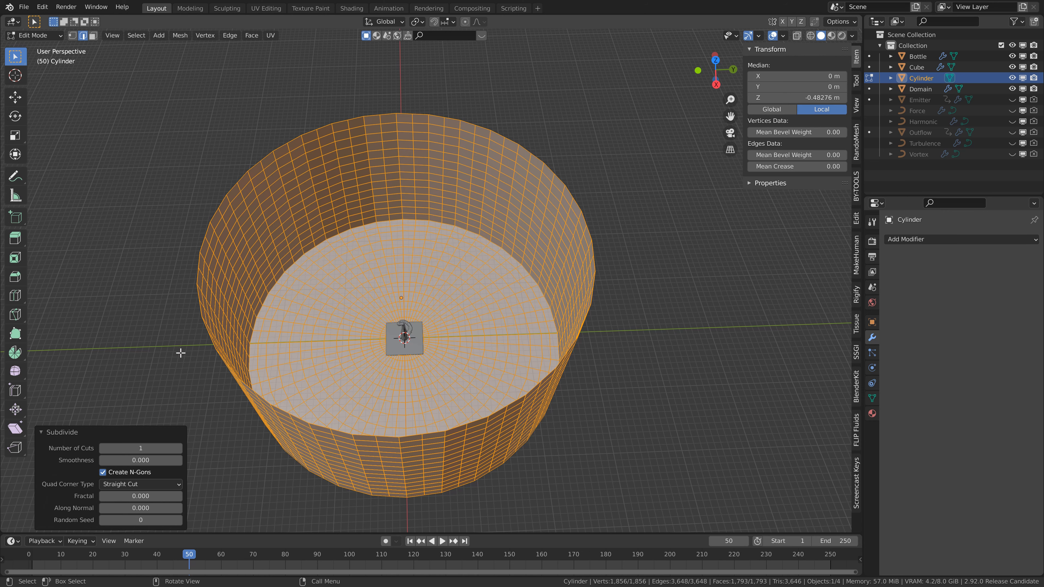
pyautogui.click(179, 449)
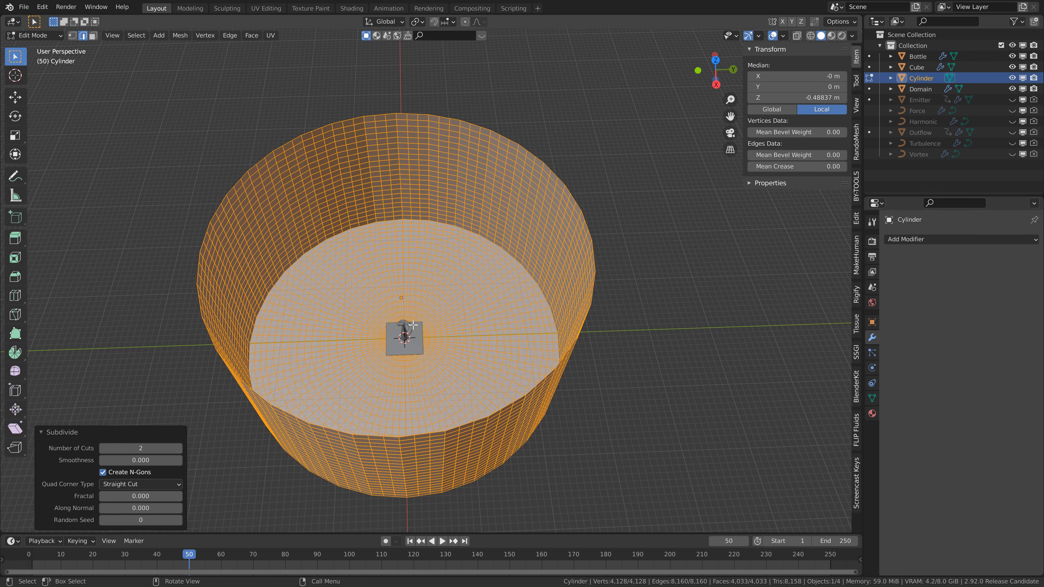
# - Return to Object Mode and apply Shade Smooth to the cylinder
pyautogui.press('Tab')
pyautogui.moveTo(408, 384); pyautogui.dragTo(449, 184, button='middle')
pyautogui.scroll(5, 408, 348)
pyautogui.scroll(4, 404, 279)
pyautogui.moveTo(409, 285); pyautogui.dragTo(441, 175, button='middle')
pyautogui.rightClick(427, 134)
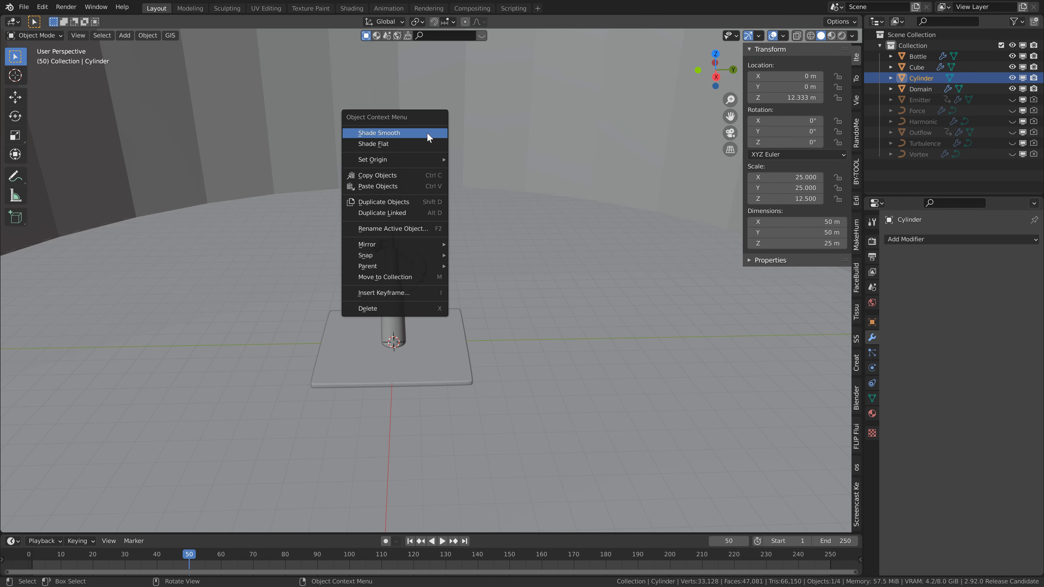
pyautogui.moveTo(250, 173); pyautogui.dragTo(382, 216, button='middle')
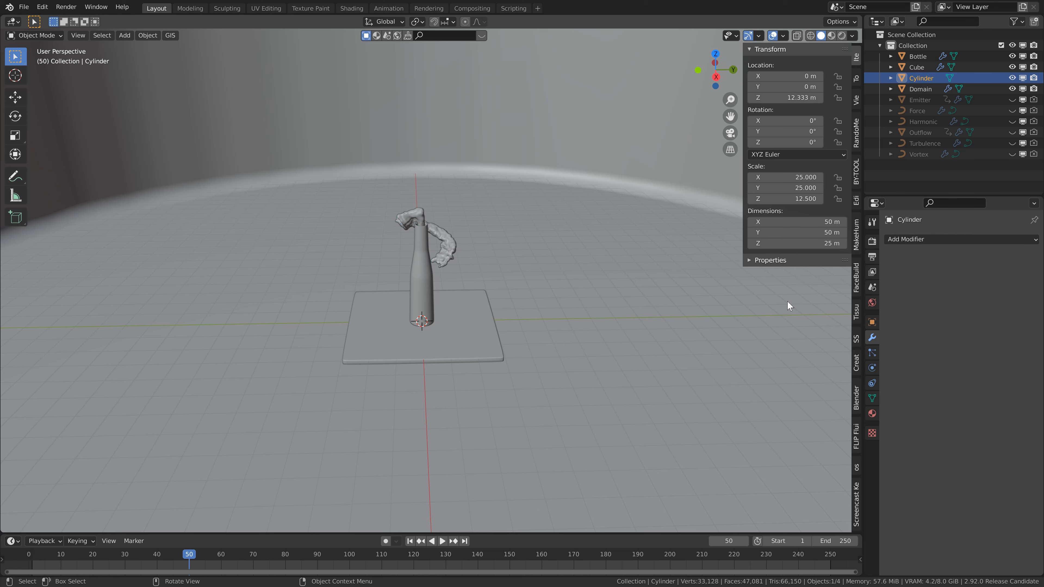
# - Add a Wireframe modifier to the cylinder with Replace Original turned off
pyautogui.click(929, 240)
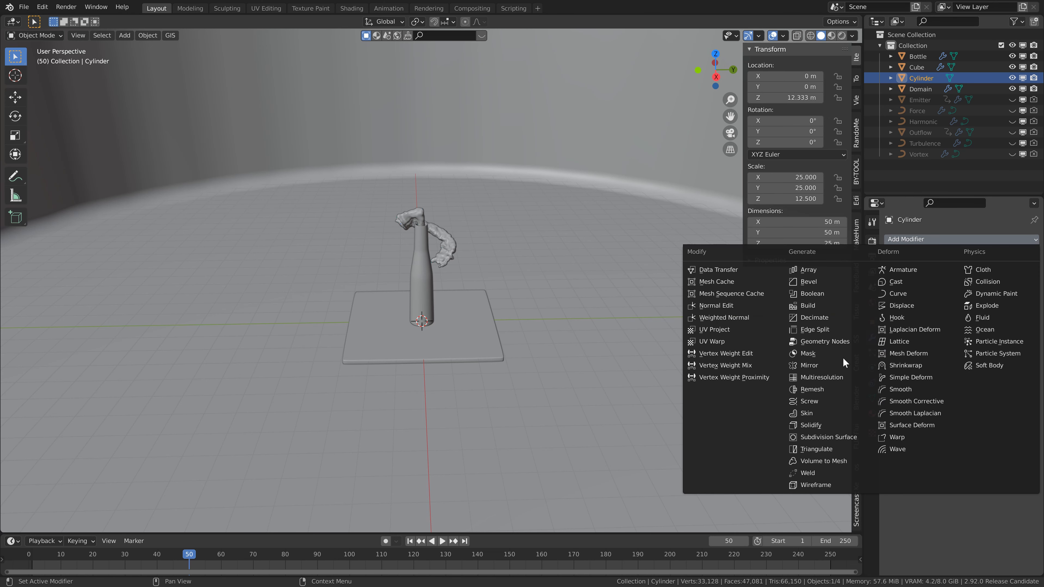
pyautogui.click(818, 485)
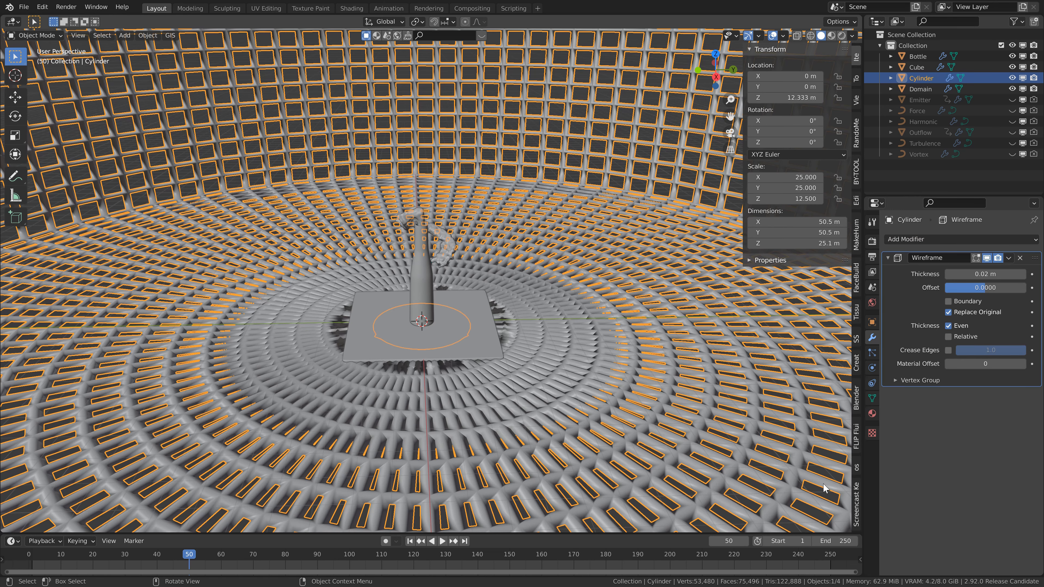
pyautogui.click(948, 312)
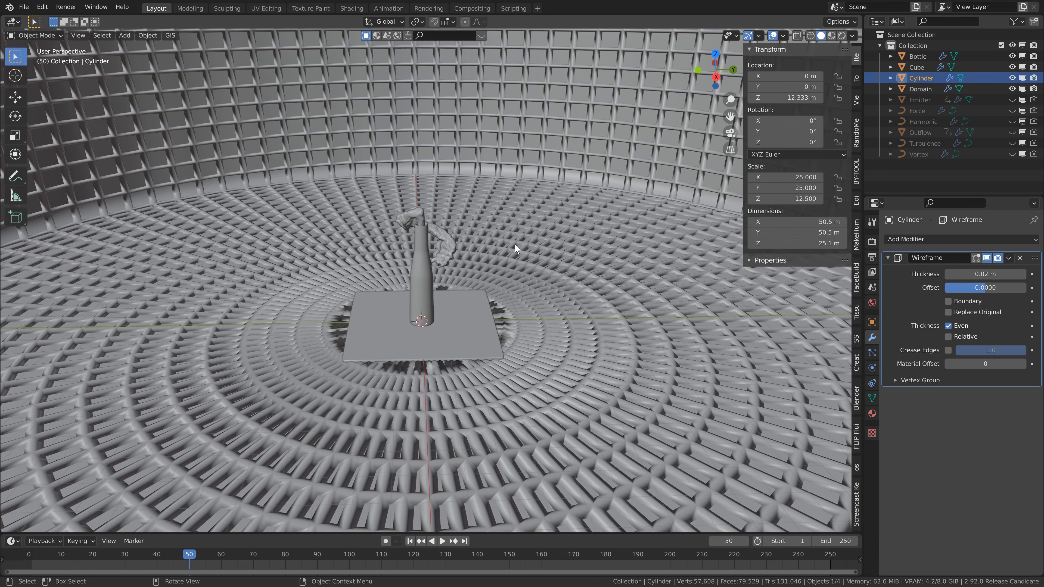
# - Apply all transforms to the cylinder
pyautogui.hotkey('ctrl', 'a')
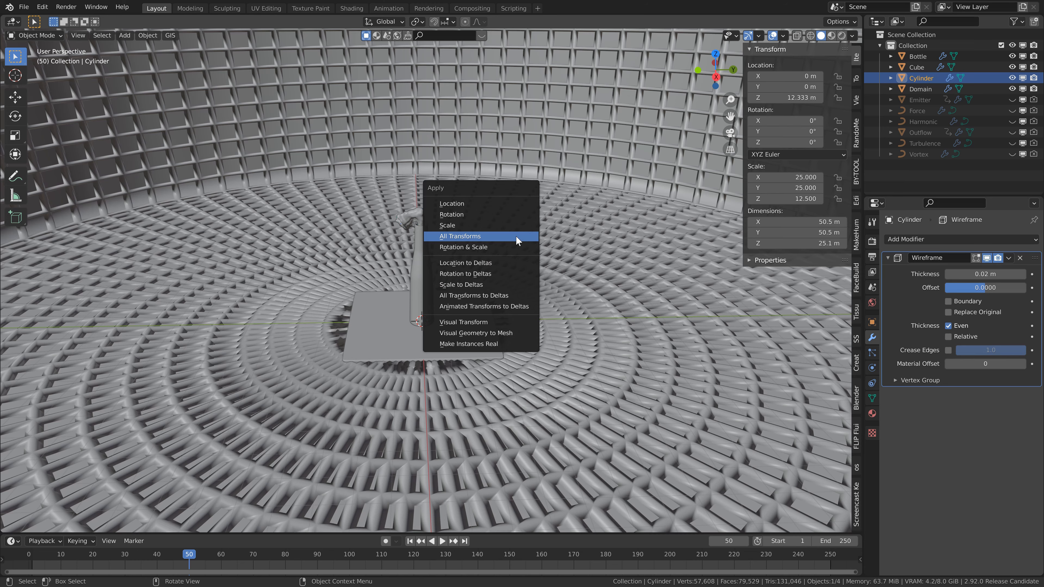
pyautogui.click(493, 236)
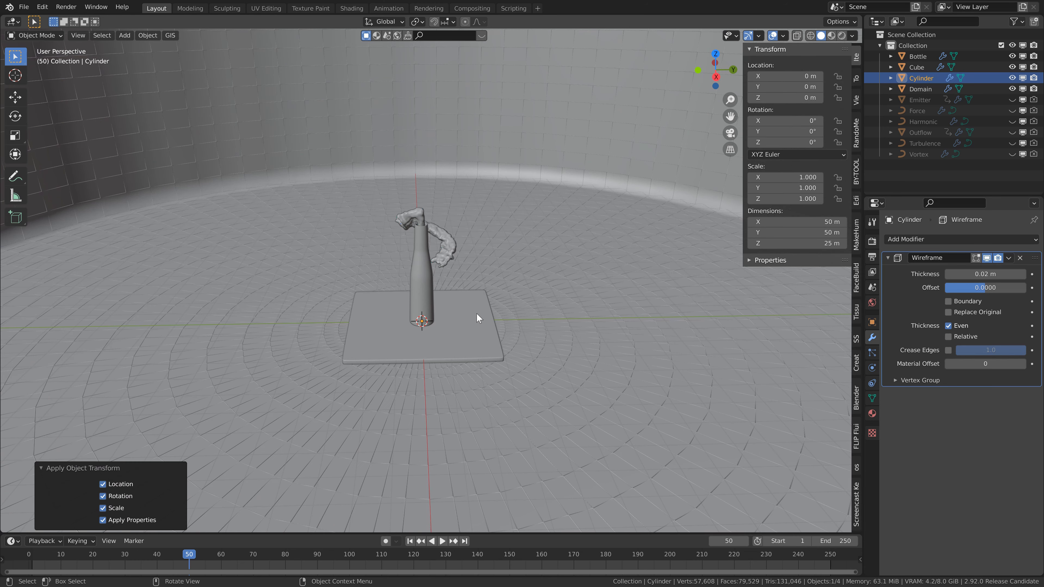
pyautogui.moveTo(477, 313); pyautogui.dragTo(464, 185, button='middle')
pyautogui.scroll(3, 489, 250)
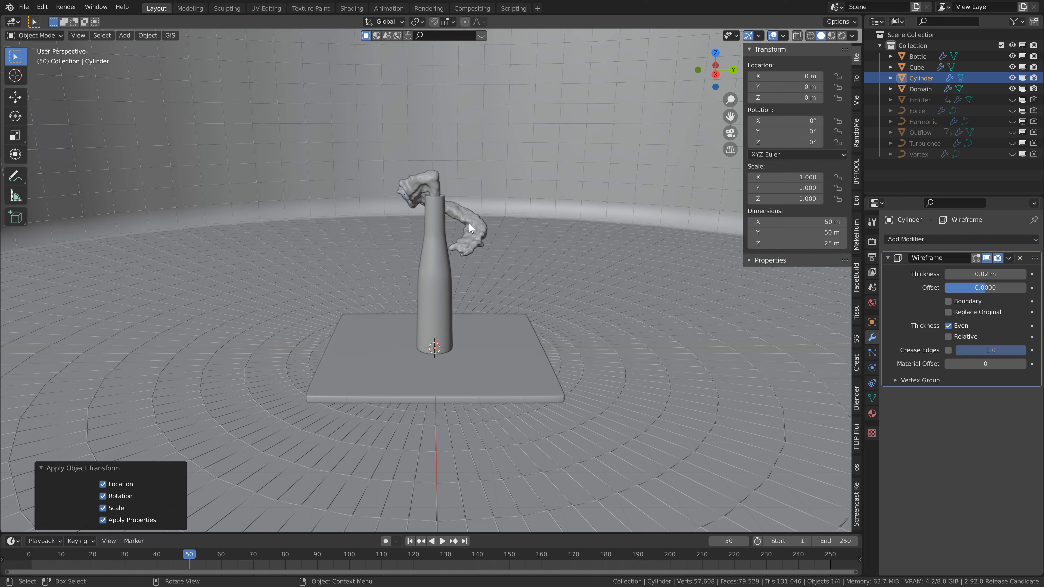
pyautogui.moveTo(469, 223); pyautogui.dragTo(534, 227, button='middle')
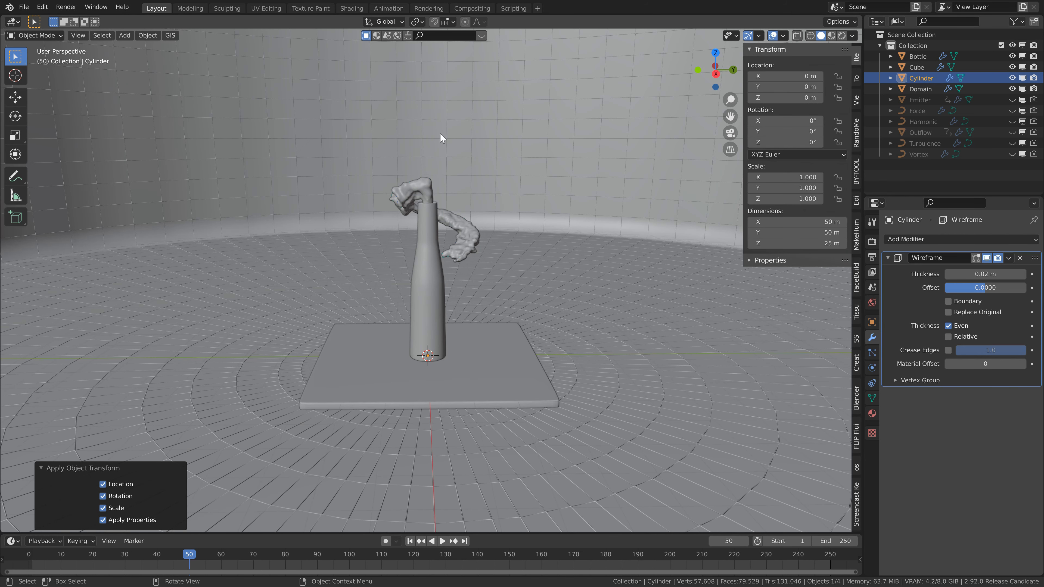
# - Set the world background colour to black and save the file
pyautogui.click(873, 304)
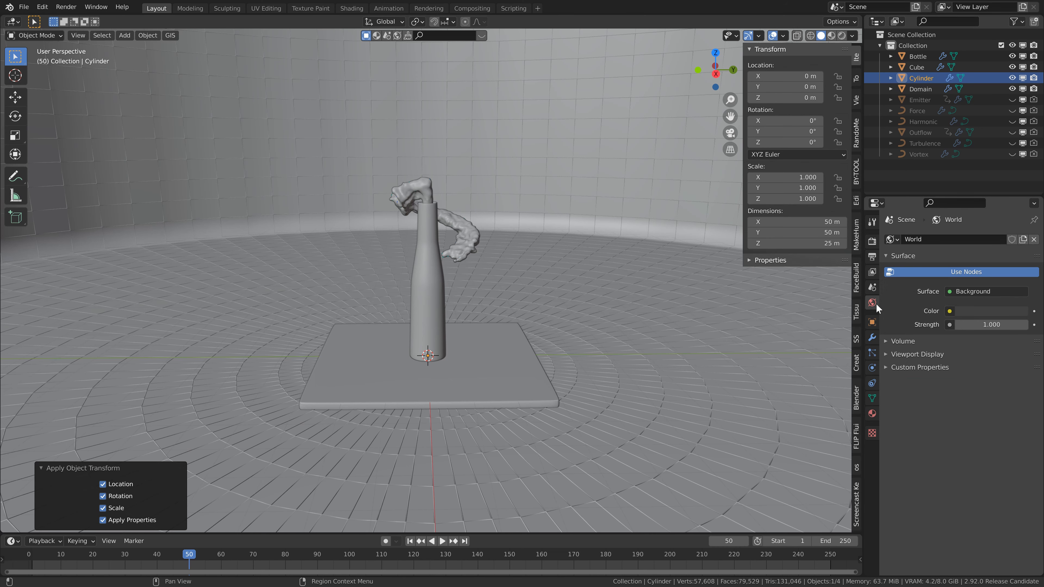
pyautogui.click(1011, 313)
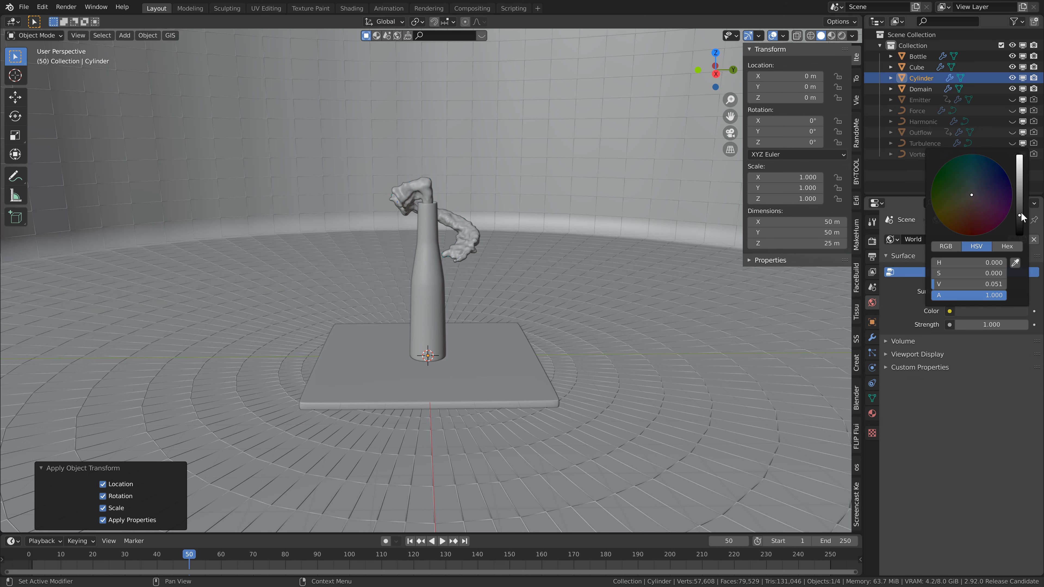
pyautogui.moveTo(1022, 218); pyautogui.dragTo(1023, 235)
pyautogui.hotkey('ctrl', 's')
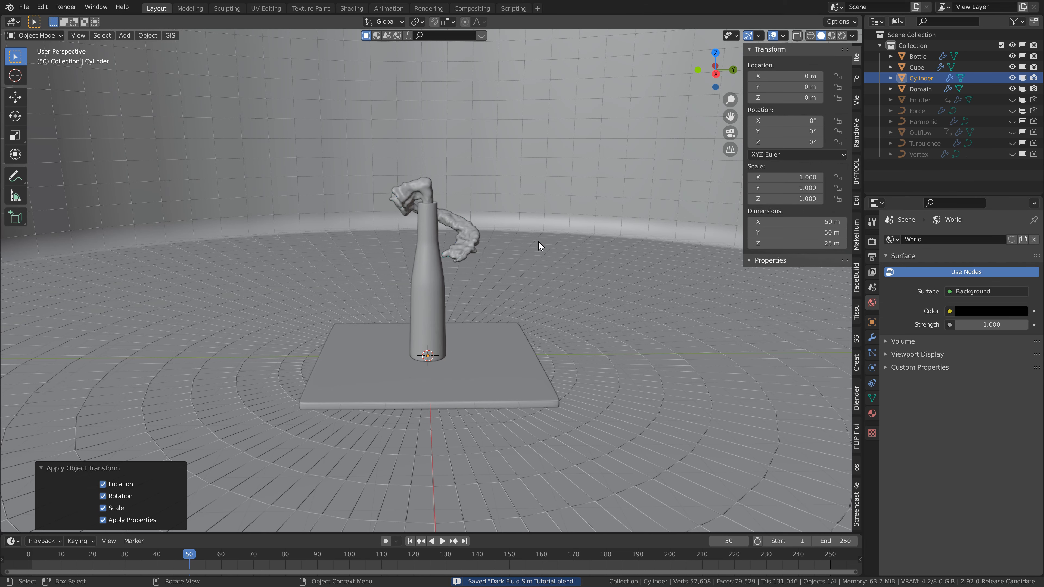
# - Add a point light at the scene centre and raise it 15 m along Z
pyautogui.scroll(-4, 449, 243)
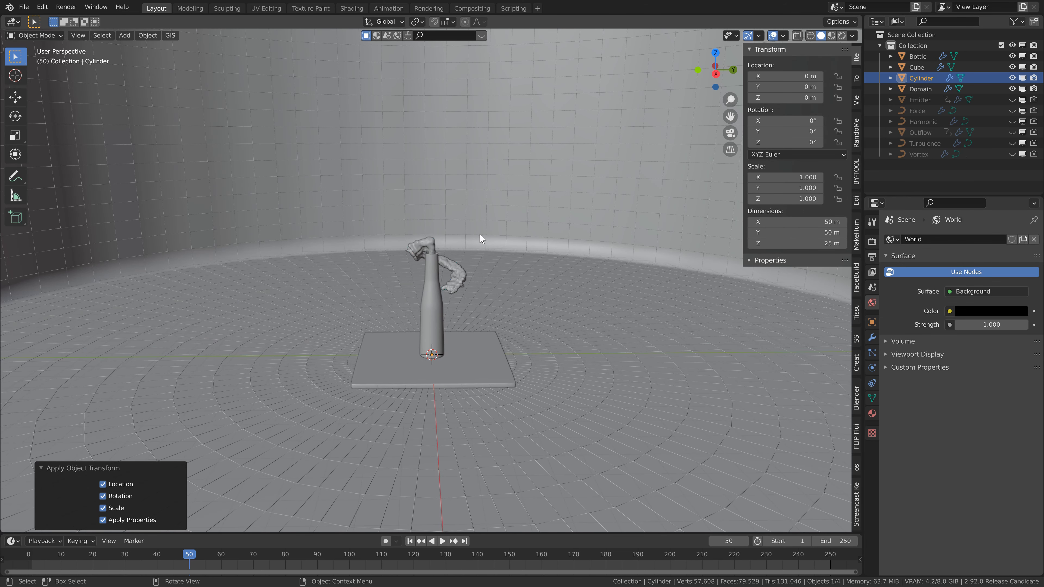
pyautogui.hotkey('shift', 'a')
pyautogui.moveTo(472, 371)
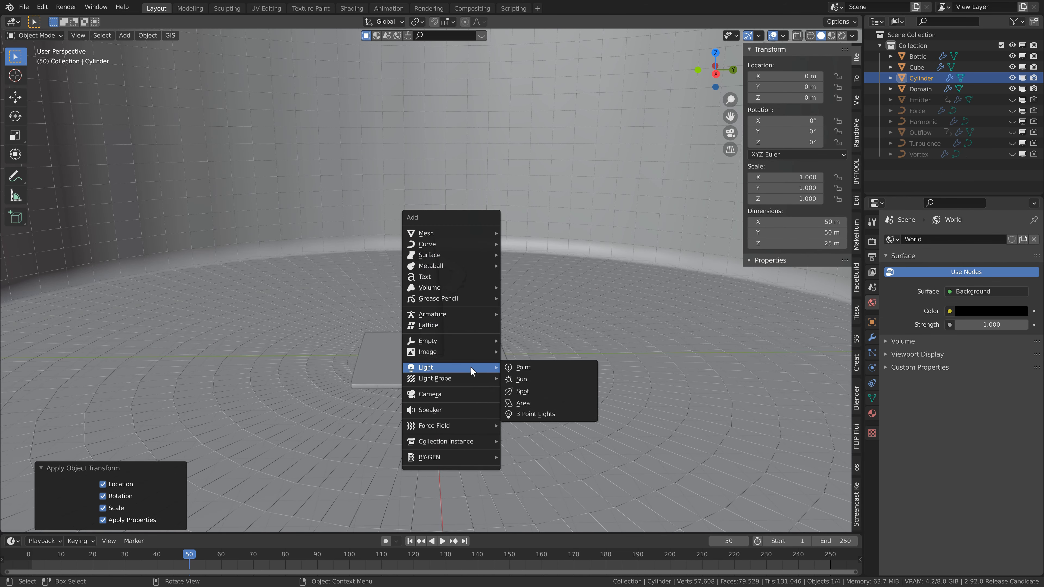
pyautogui.click(526, 368)
pyautogui.write('gz15')
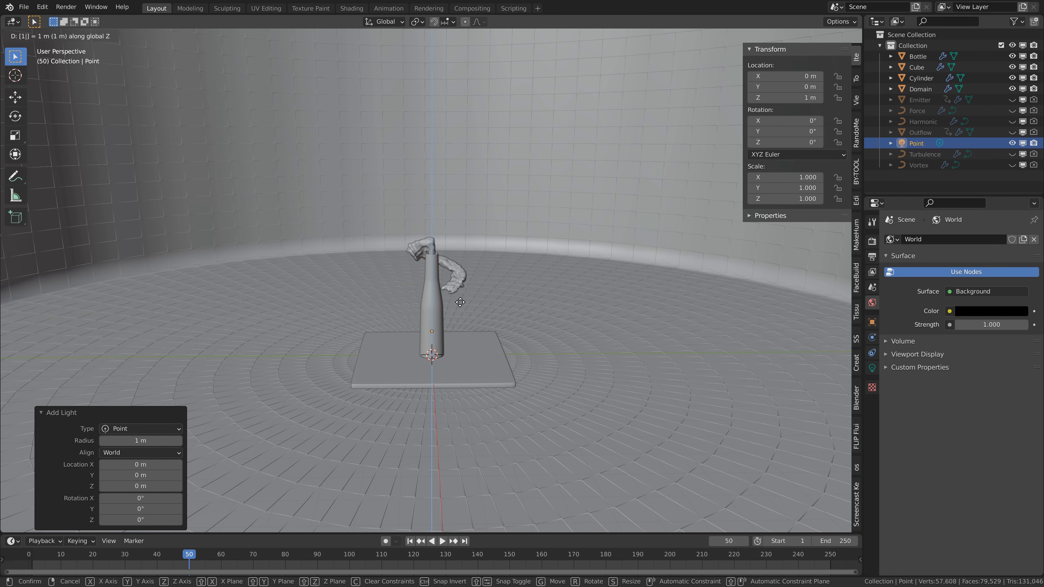
pyautogui.press('Return')
pyautogui.moveTo(460, 302); pyautogui.dragTo(453, 366, button='middle')
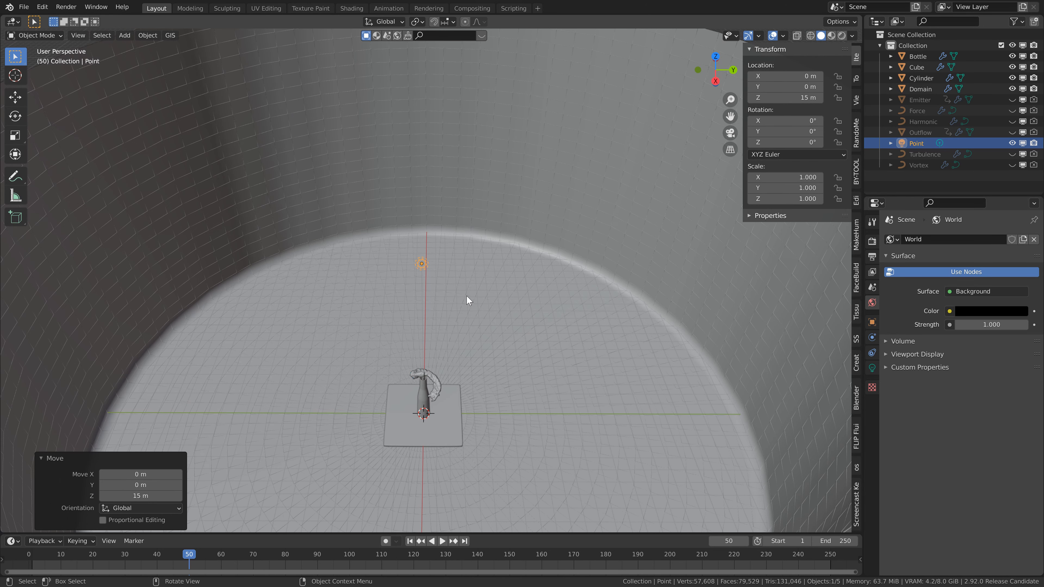
pyautogui.moveTo(466, 295); pyautogui.dragTo(537, 271, button='middle')
# - Set the point light's power to 20000 W and its radius to 8 m
pyautogui.click(872, 368)
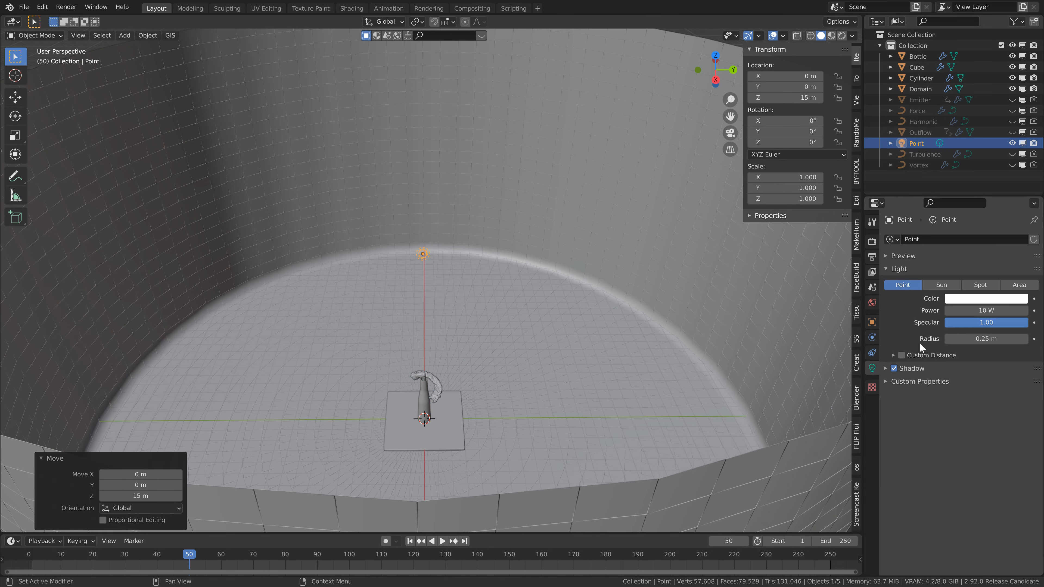
pyautogui.click(987, 310)
pyautogui.write('20000')
pyautogui.press('Return')
pyautogui.click(987, 336)
pyautogui.write('8')
pyautogui.press('Return')
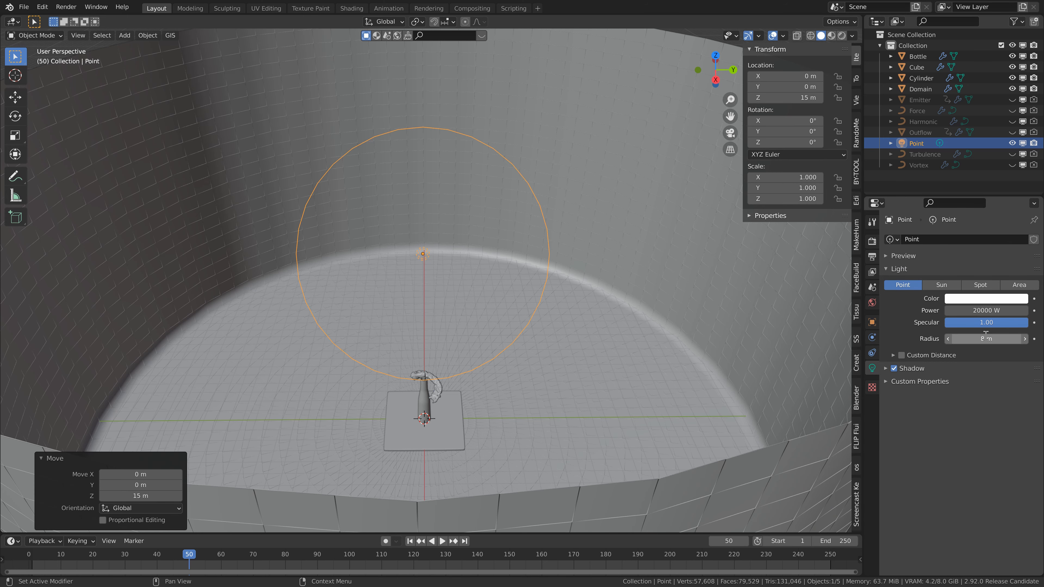
# - Switch to the Shading workspace and show the 3D view in Rendered shading
pyautogui.moveTo(471, 376); pyautogui.dragTo(354, 44, button='middle')
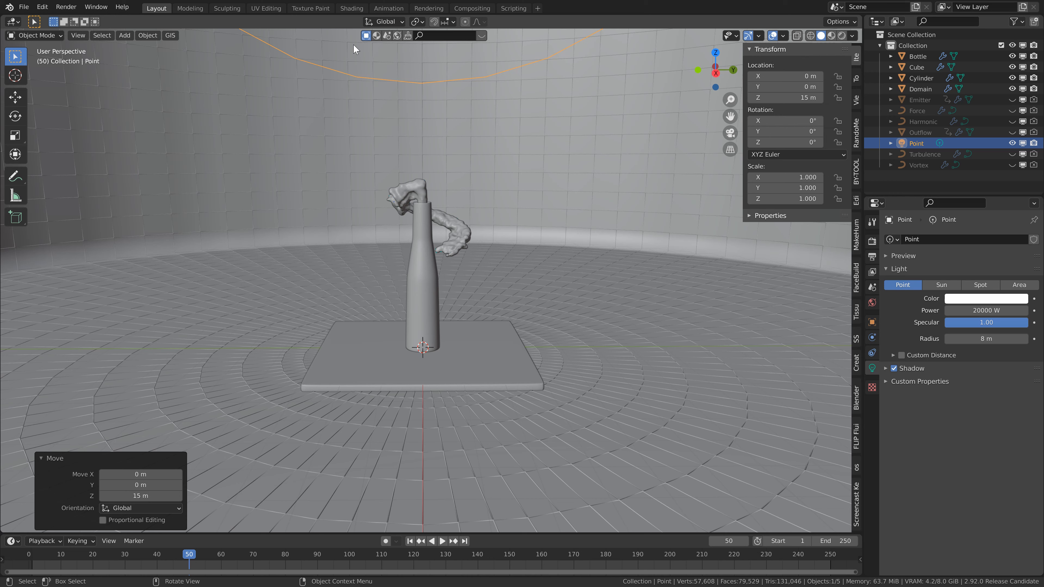
pyautogui.click(350, 8)
pyautogui.moveTo(495, 216)
pyautogui.mouseDown(button='middle')
pyautogui.moveTo(512, 195)
pyautogui.moveTo(516, 218)
pyautogui.moveTo(514, 206)
pyautogui.mouseUp(button='middle')
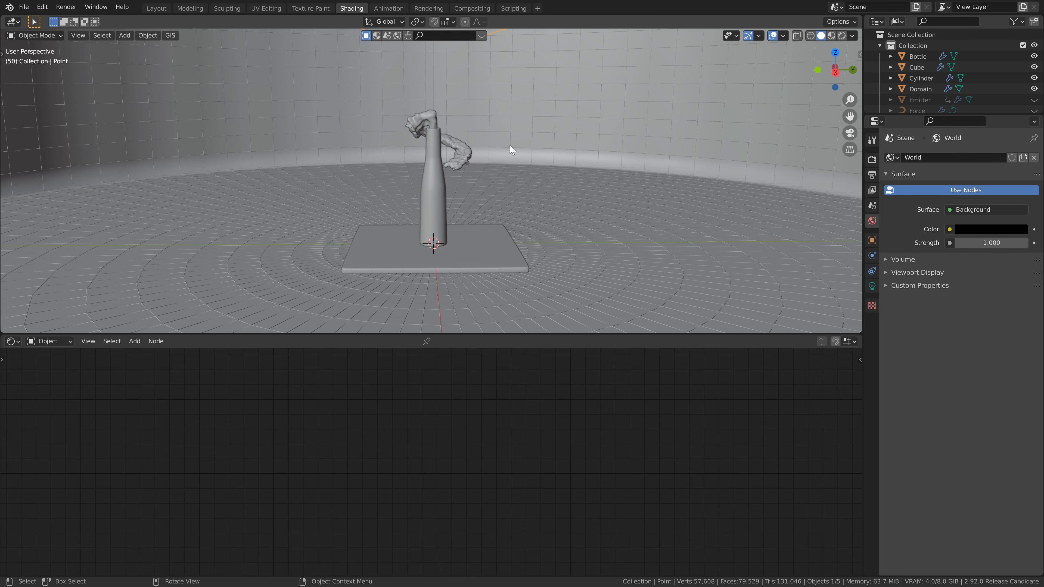
pyautogui.click(842, 36)
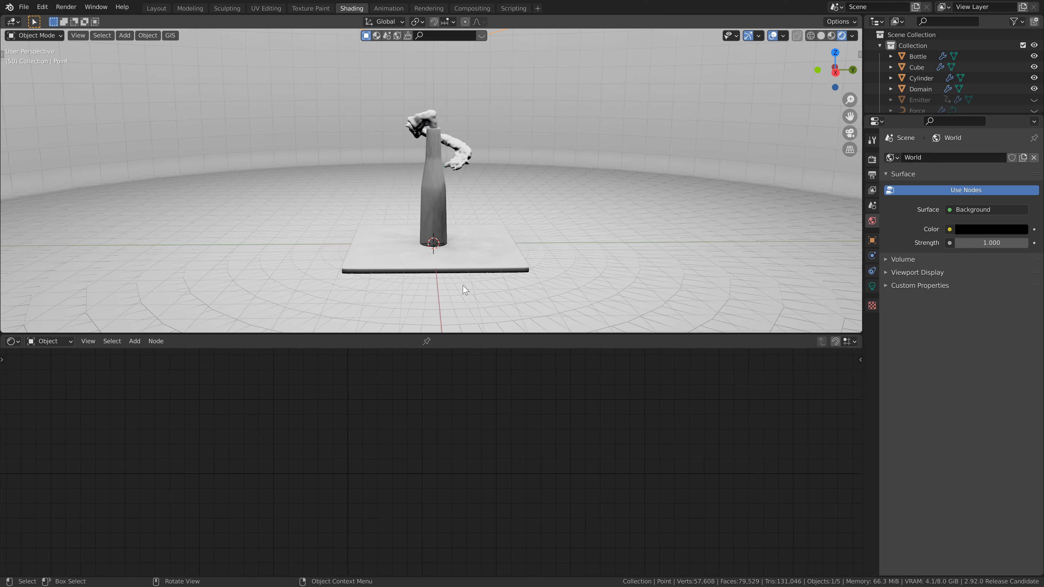
# - Set the base colour of the base slab's material to black
pyautogui.click(469, 268)
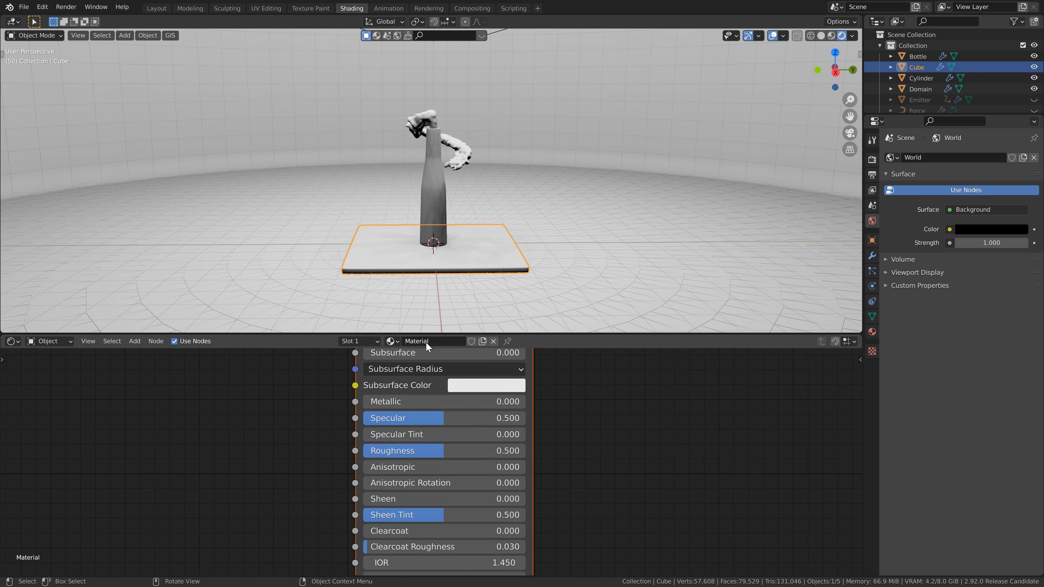
pyautogui.scroll(-3, 519, 450)
pyautogui.click(454, 391)
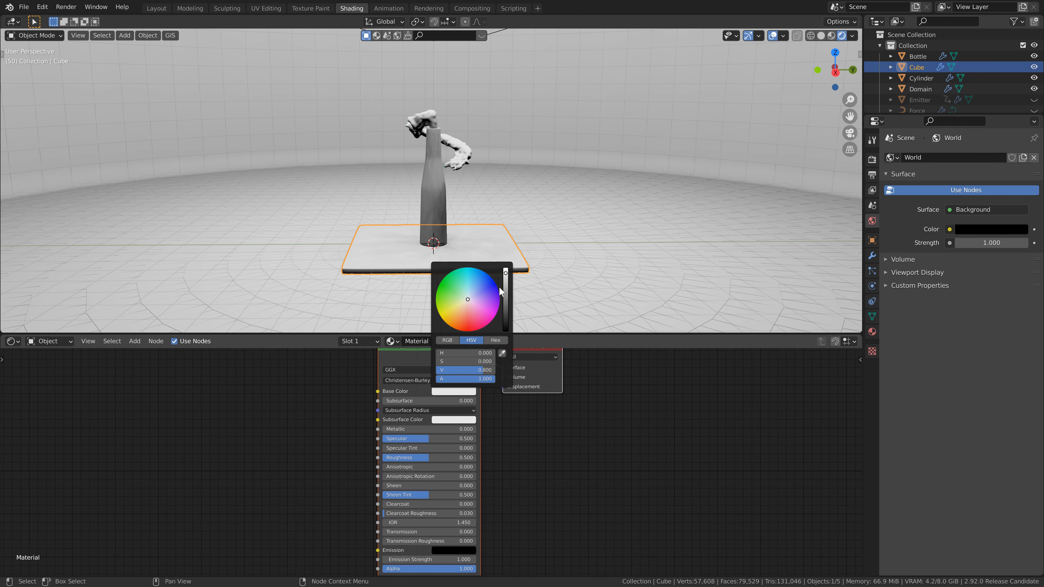
pyautogui.moveTo(507, 275); pyautogui.dragTo(508, 332)
# - Set the base slab material's Metallic and Clearcoat values to 1.000
pyautogui.moveTo(493, 451); pyautogui.dragTo(482, 440, button='middle')
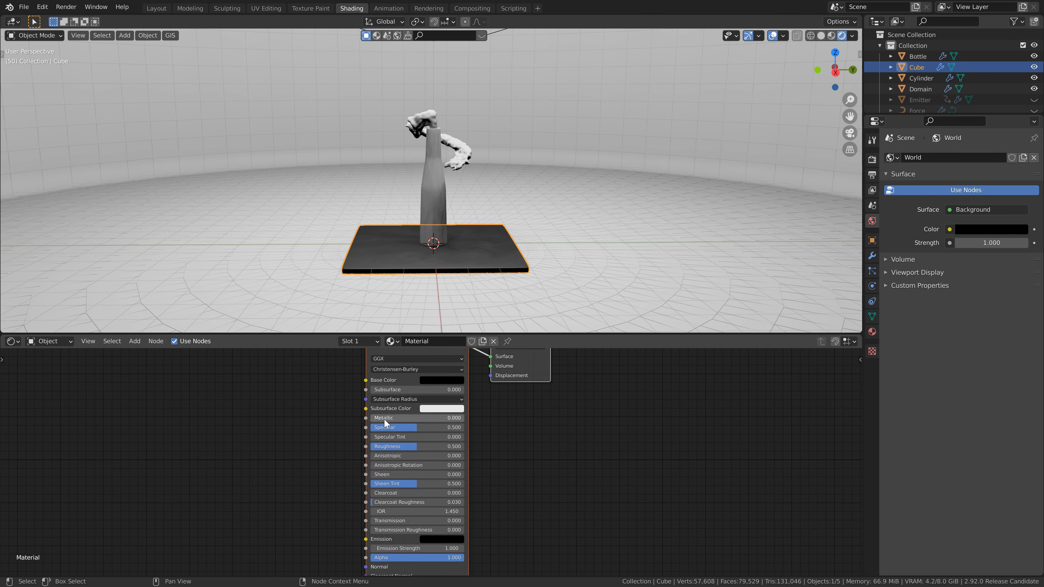
pyautogui.moveTo(383, 419); pyautogui.dragTo(465, 421)
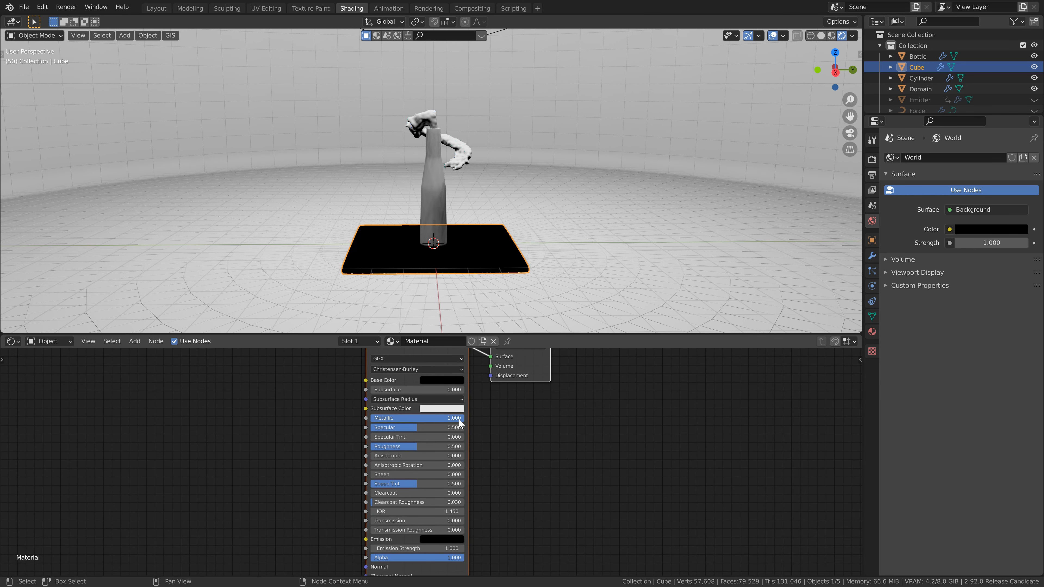
pyautogui.moveTo(379, 497); pyautogui.dragTo(695, 503)
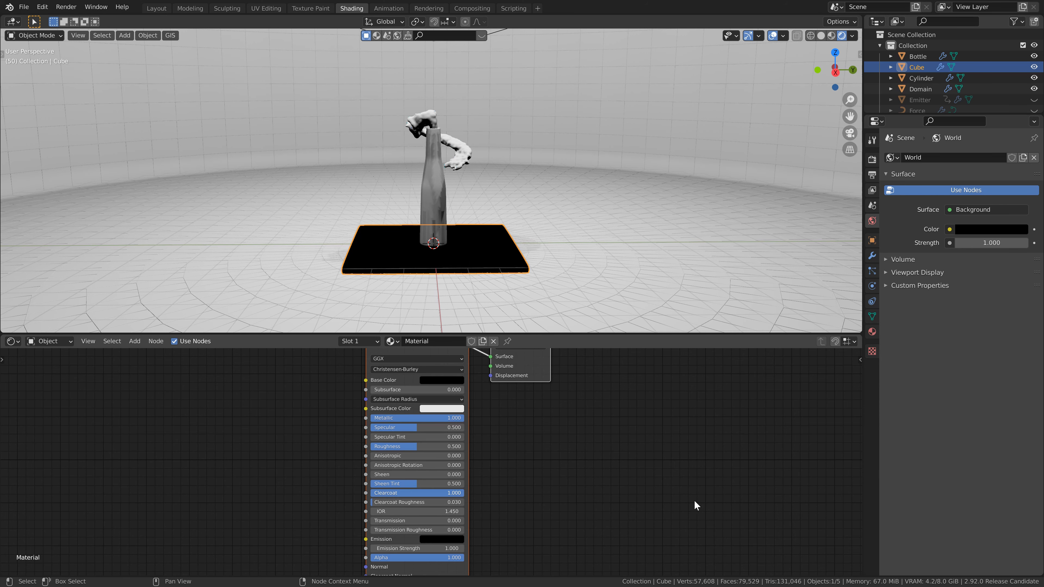
# - Assign the base slab's existing black metallic material to the surrounding cylinder
pyautogui.click(713, 139)
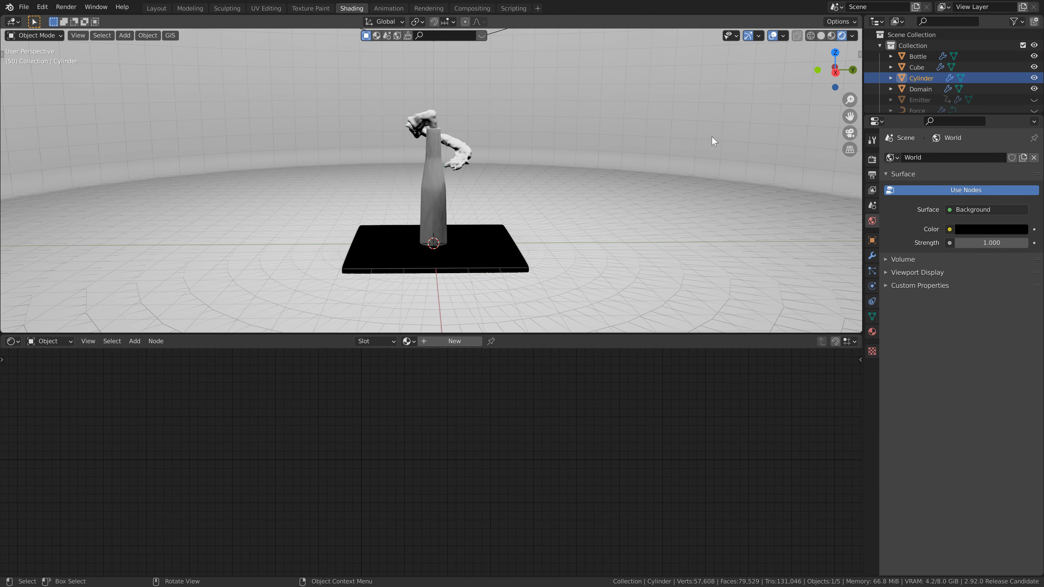
pyautogui.scroll(2, 537, 164)
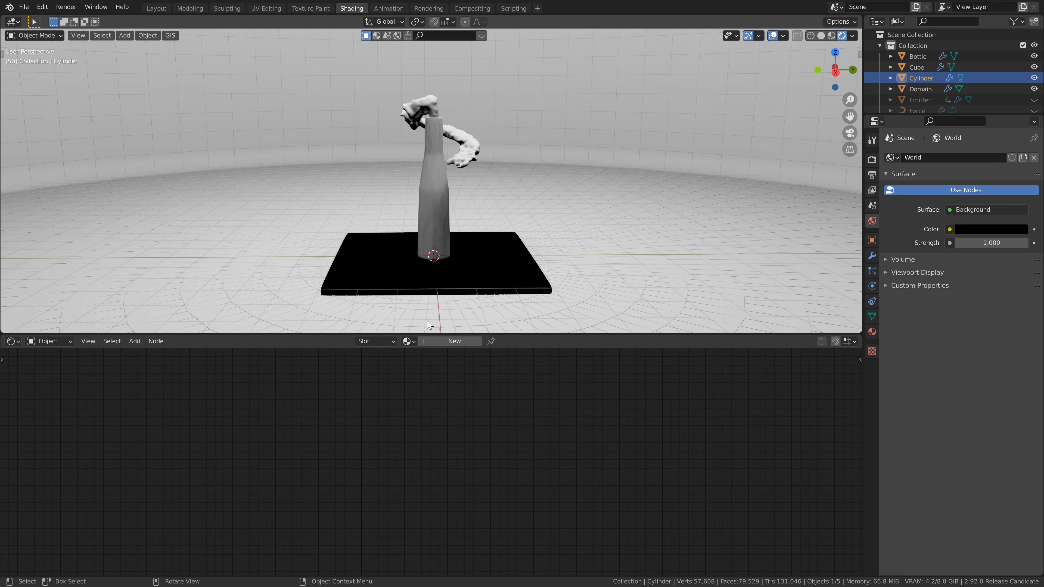
pyautogui.click(413, 341)
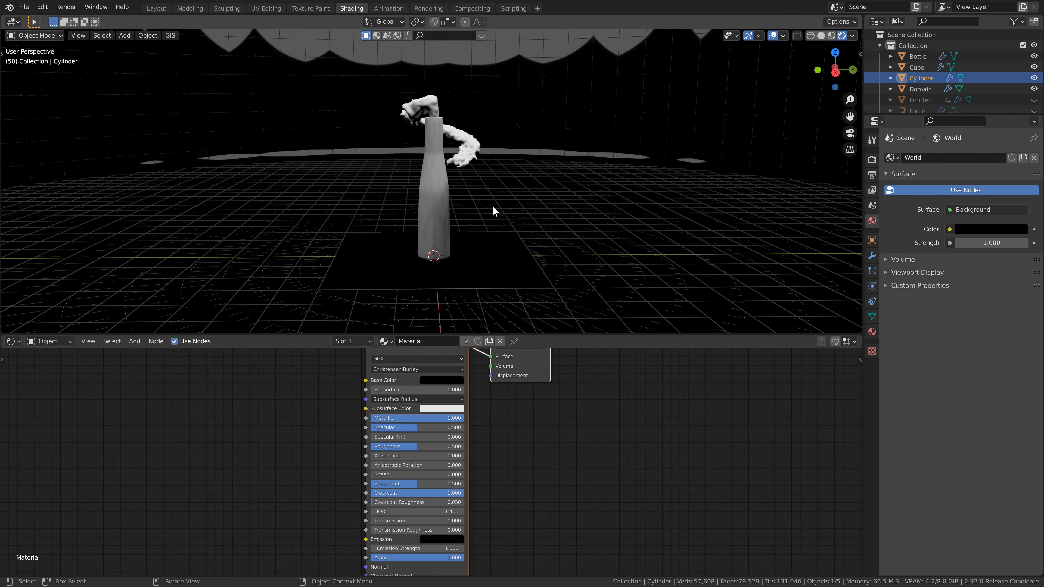
# - Create a new material for the bottle and give it a very dark bluish-grey base colour
pyautogui.click(442, 201)
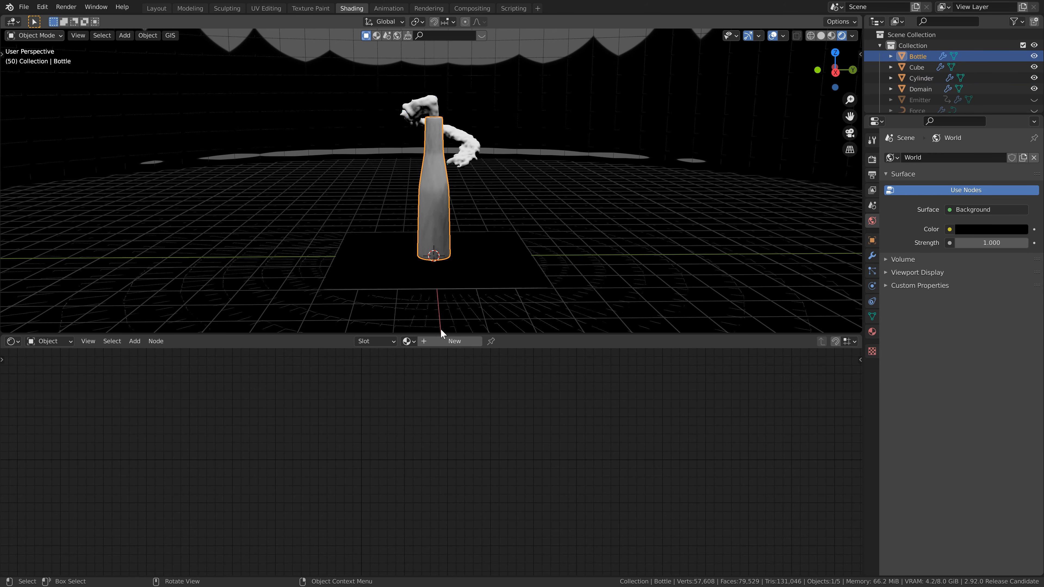
pyautogui.click(446, 341)
pyautogui.press('Home')
pyautogui.click(457, 407)
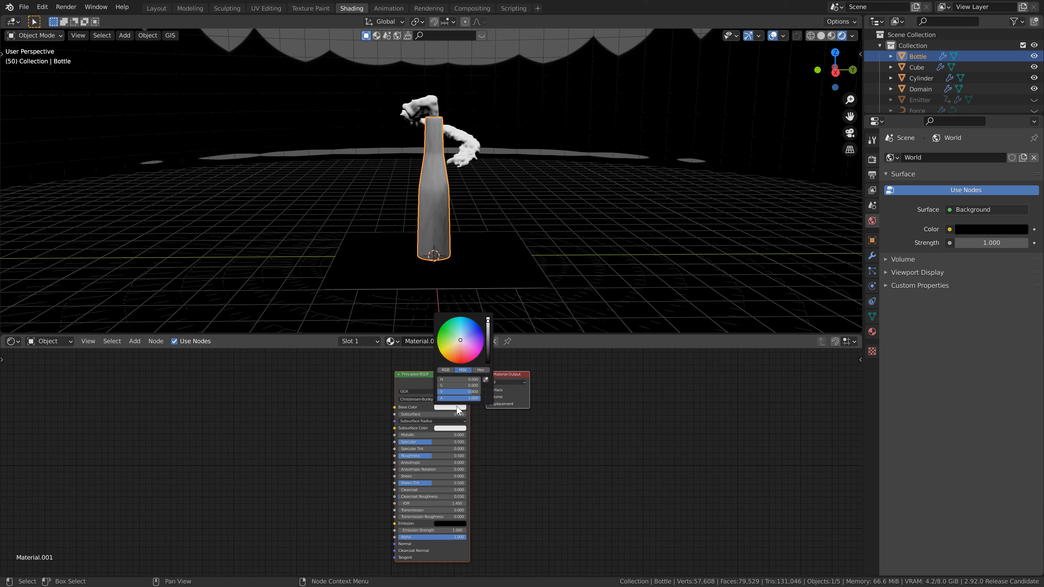
pyautogui.click(464, 337)
pyautogui.click(463, 337)
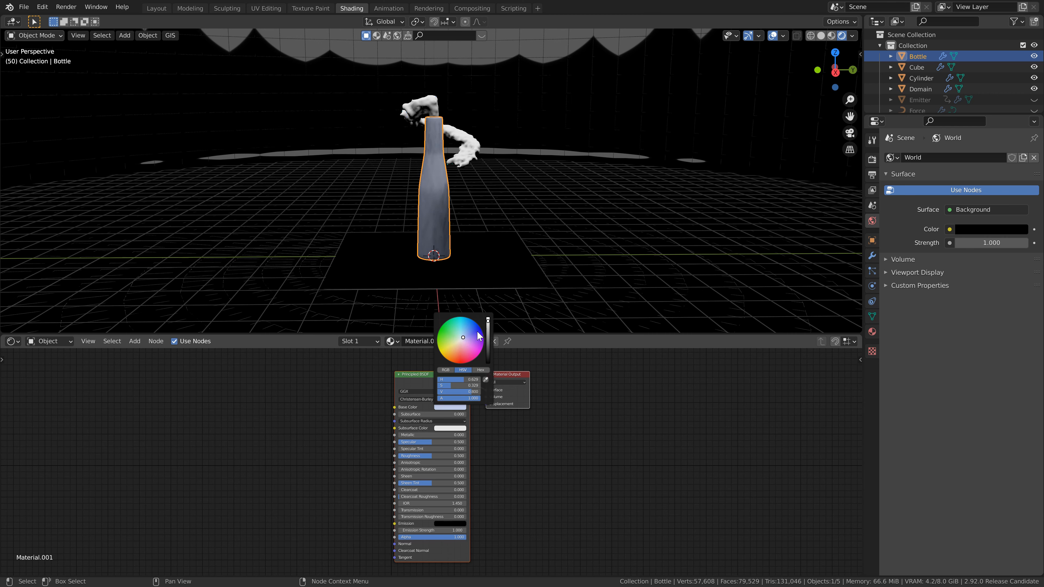
pyautogui.moveTo(489, 325); pyautogui.dragTo(488, 355)
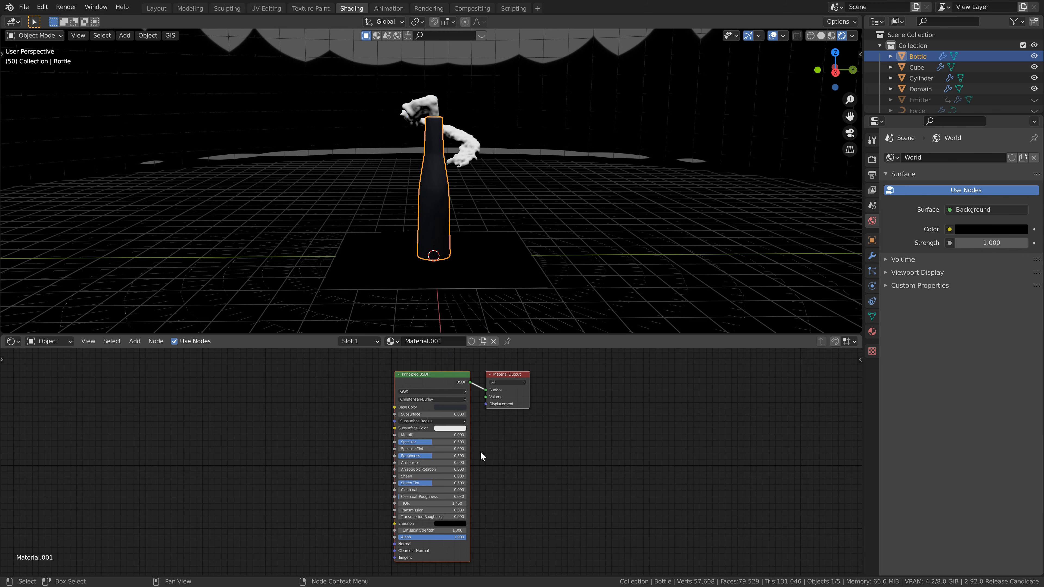
# - Set the bottle material's Metallic and Clearcoat to 1.000 and its Roughness to 0.220
pyautogui.scroll(3, 481, 452)
pyautogui.moveTo(481, 452); pyautogui.dragTo(445, 434, button='middle')
pyautogui.moveTo(351, 413); pyautogui.dragTo(525, 414)
pyautogui.scroll(-3, 436, 422)
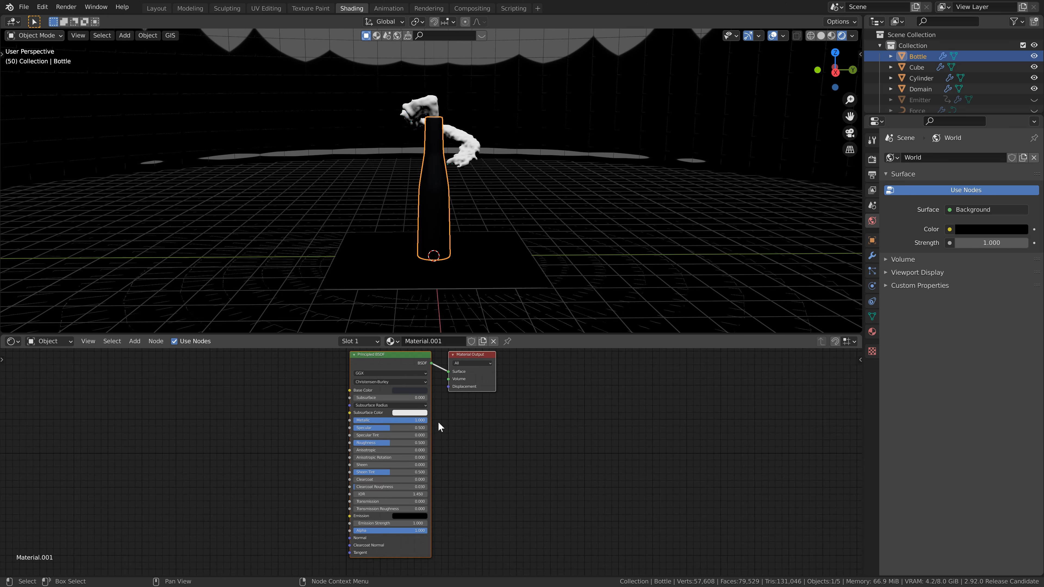
pyautogui.moveTo(409, 444); pyautogui.dragTo(683, 485)
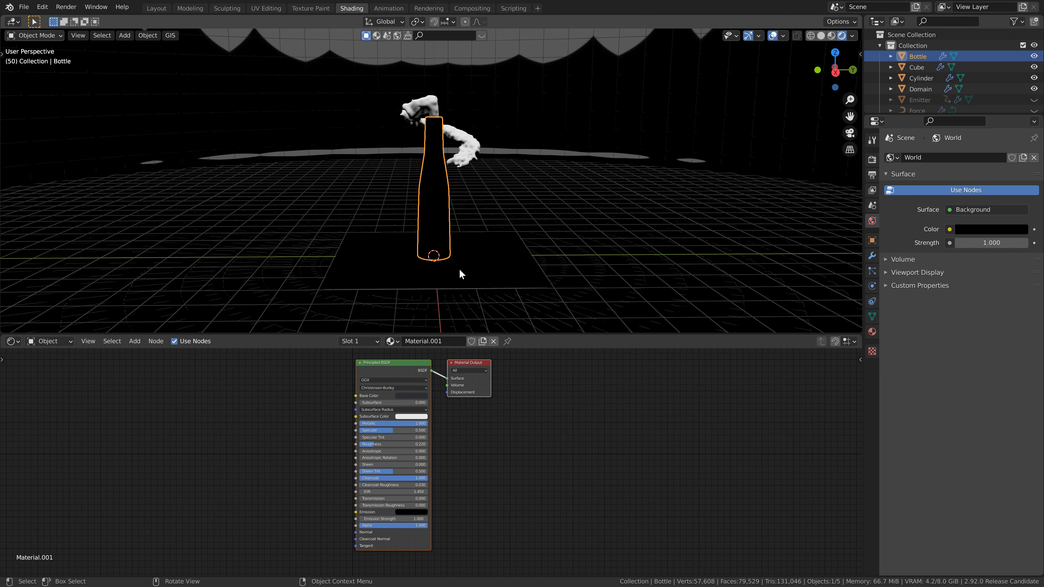
# - Give the fluid domain a new material with near-black base colour, Roughness 0.000 and Transmission 1.000
pyautogui.click(476, 142)
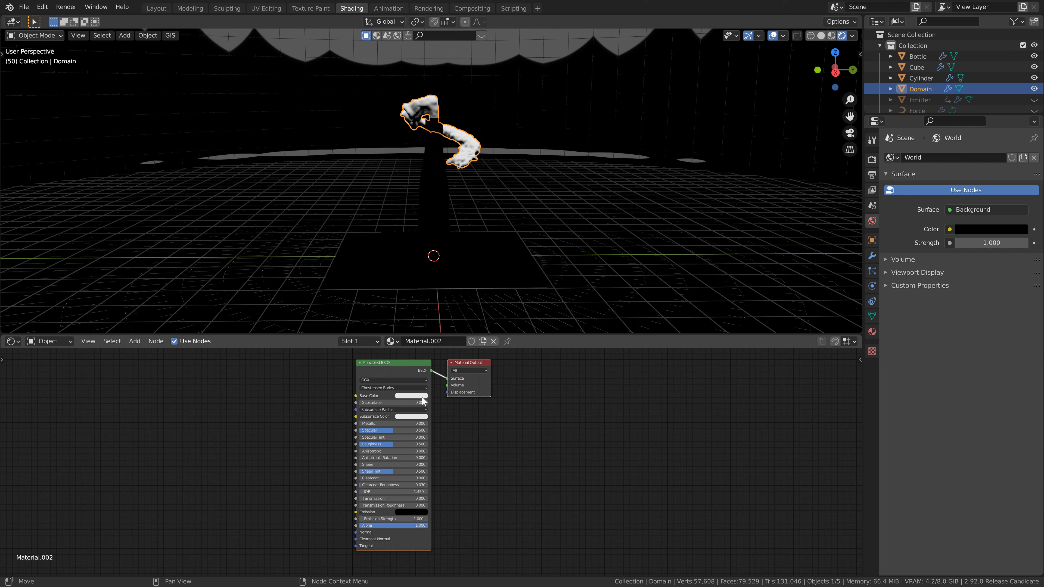
pyautogui.click(411, 396)
pyautogui.moveTo(451, 312); pyautogui.dragTo(448, 341)
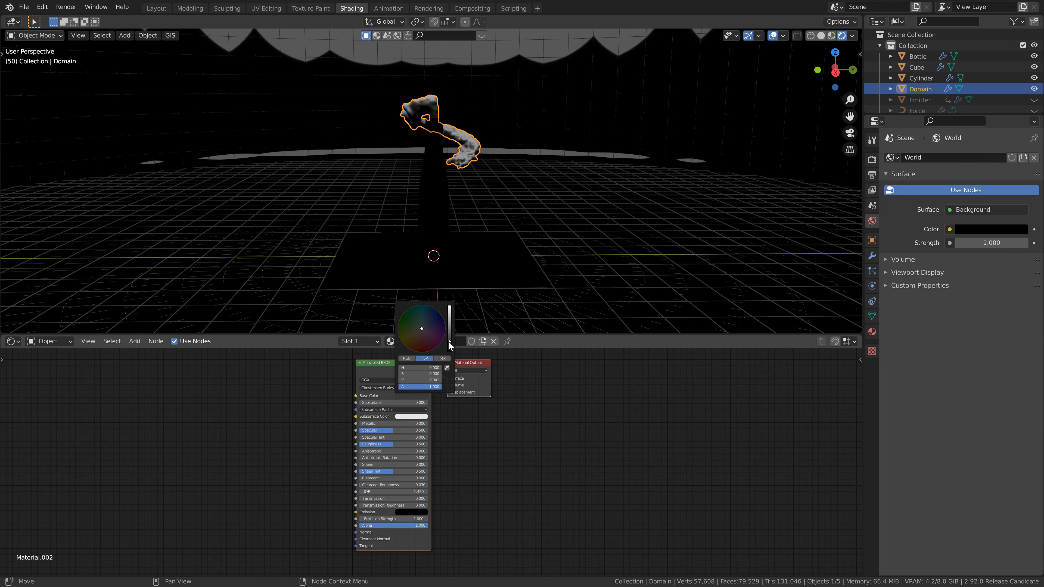
pyautogui.moveTo(390, 443); pyautogui.dragTo(318, 436)
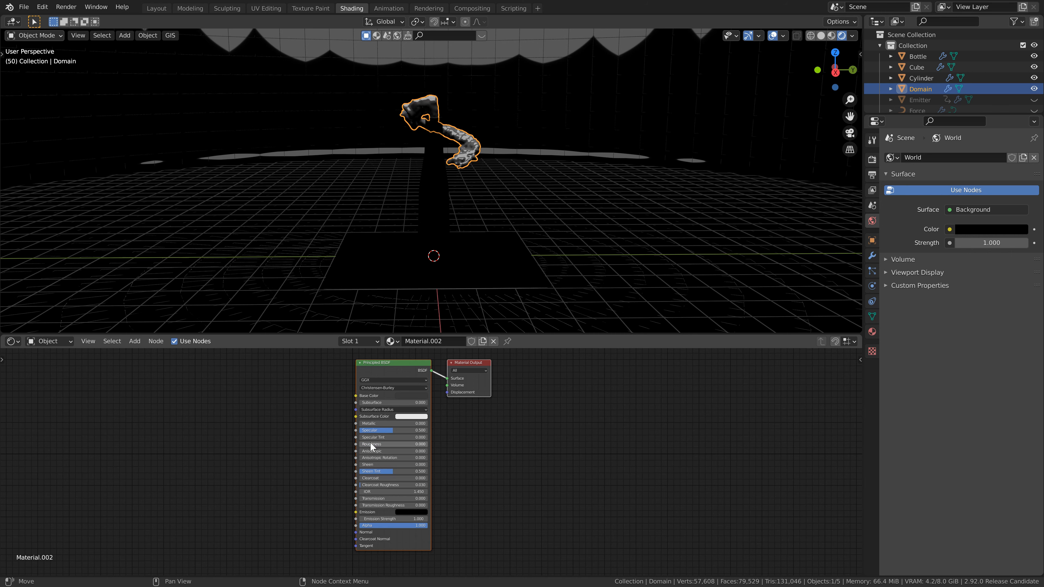
pyautogui.moveTo(363, 503); pyautogui.dragTo(494, 501)
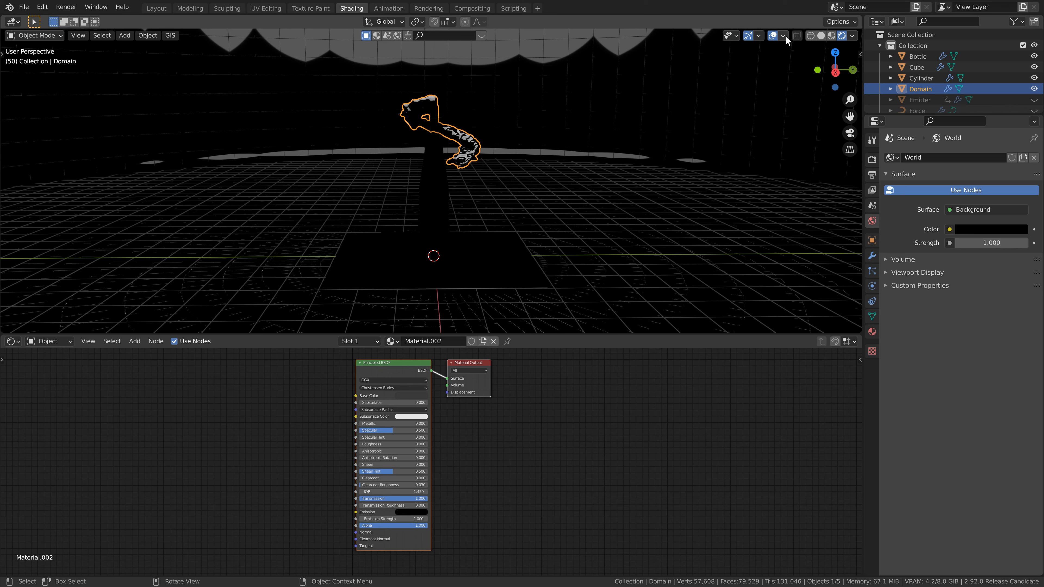
# - Hide the viewport overlays and try a slightly lighter base colour on the cylinder's material
pyautogui.click(772, 36)
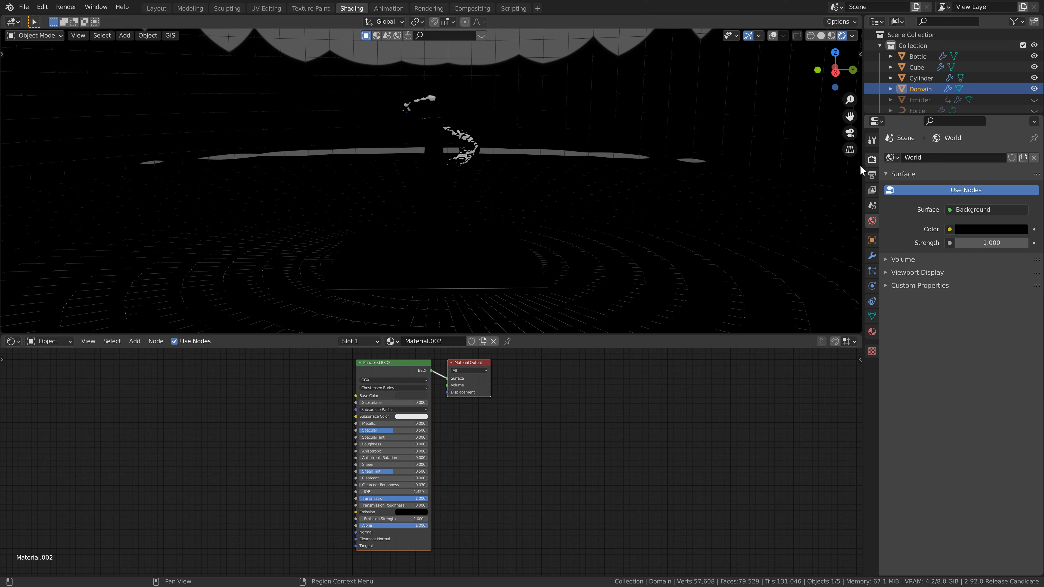
pyautogui.click(553, 253)
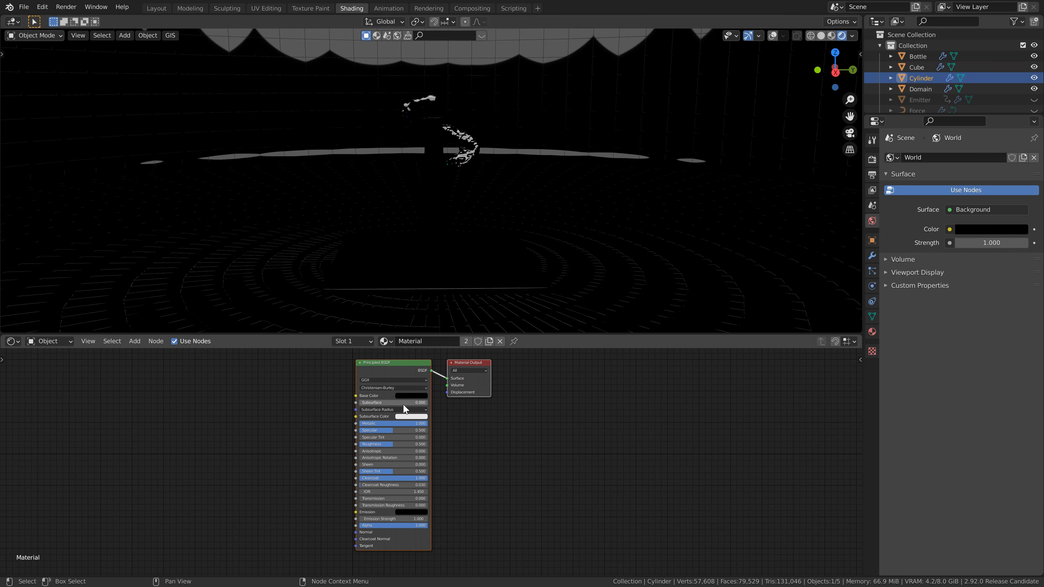
pyautogui.click(406, 396)
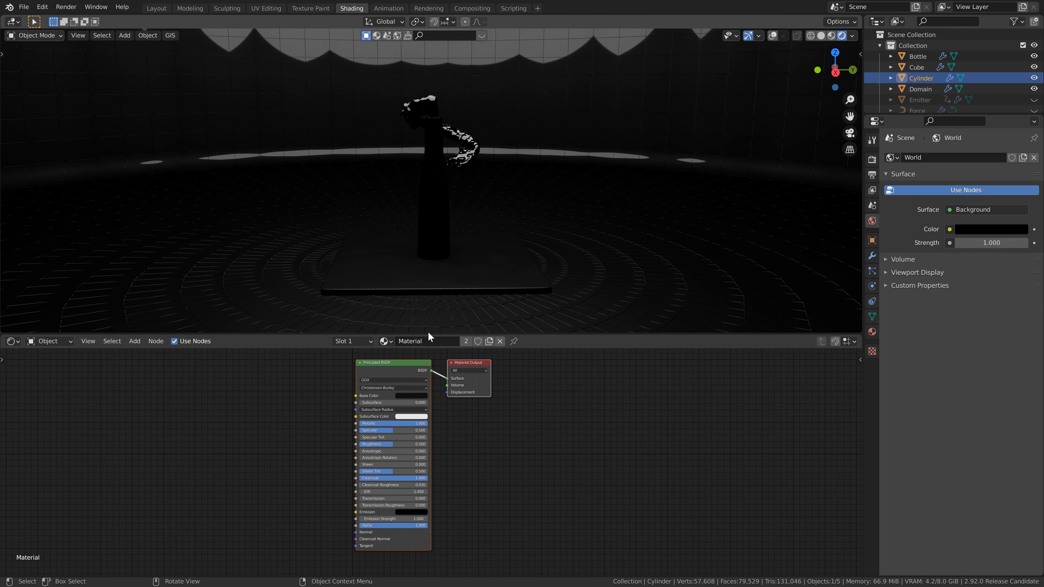
# - Change the render engine to Cycles with GPU Compute as the device
pyautogui.click(872, 159)
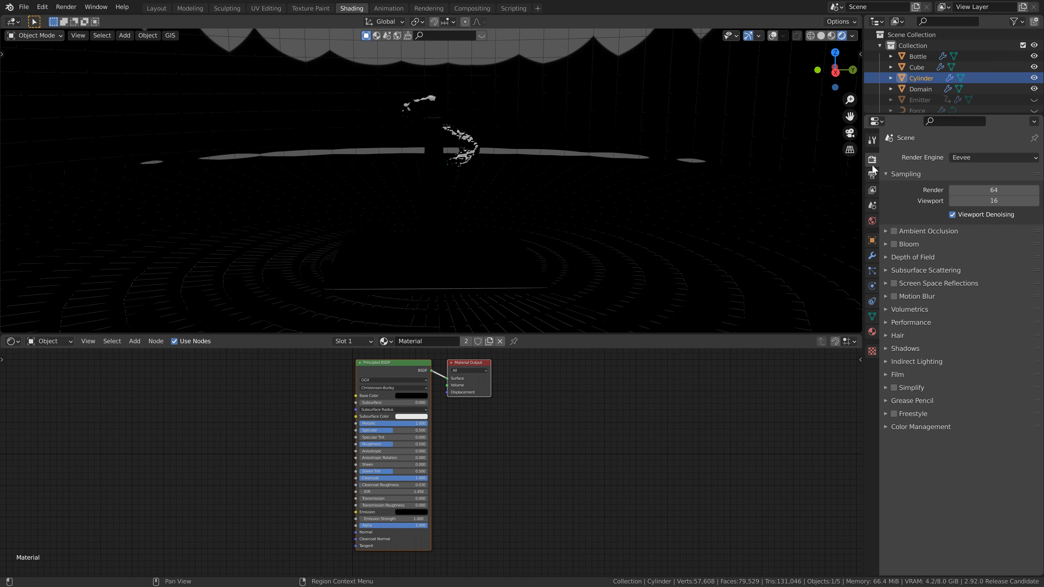
pyautogui.click(995, 157)
pyautogui.click(966, 190)
# - Show the slightly enlarged 3D view in Solid shading with overlays visible, and save the file
pyautogui.moveTo(616, 334); pyautogui.dragTo(617, 348)
pyautogui.moveTo(576, 194); pyautogui.dragTo(580, 185, button='middle')
pyautogui.click(808, 36)
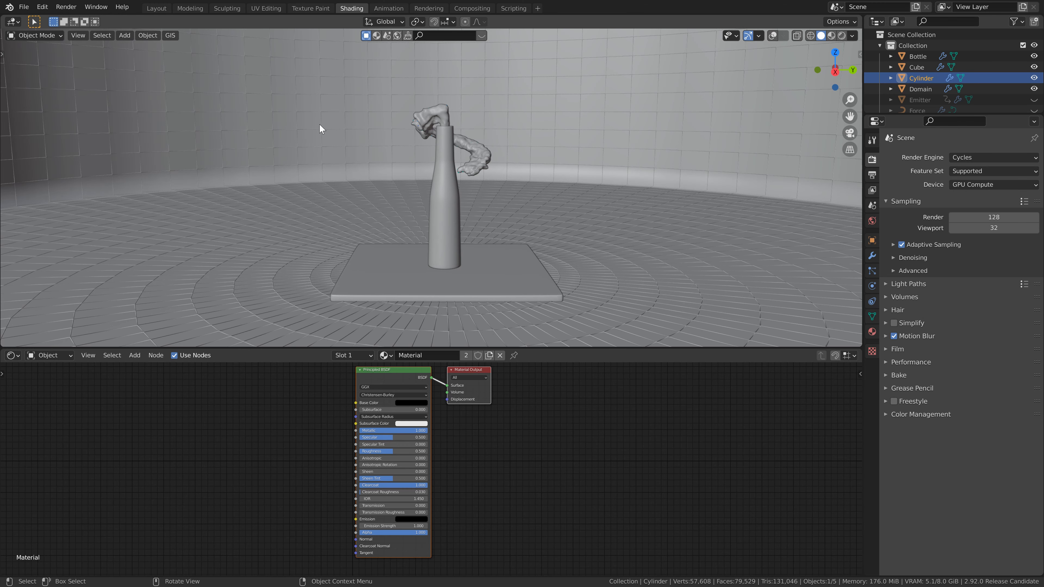
pyautogui.hotkey('ctrl', 's')
pyautogui.click(773, 37)
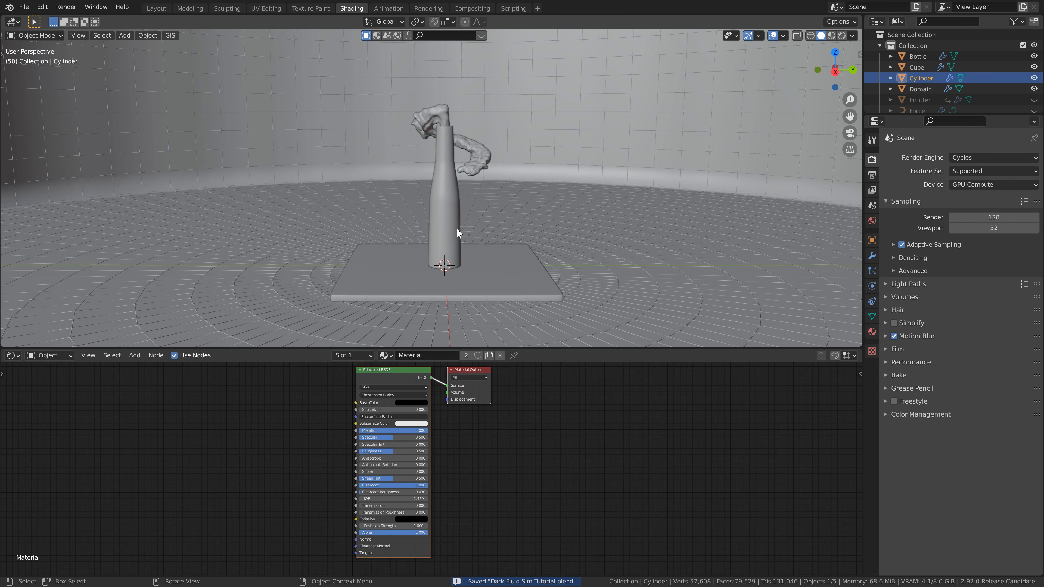
# - Switch the node area to the Geometry Node Editor and create a new node tree for the bottle
pyautogui.click(457, 228)
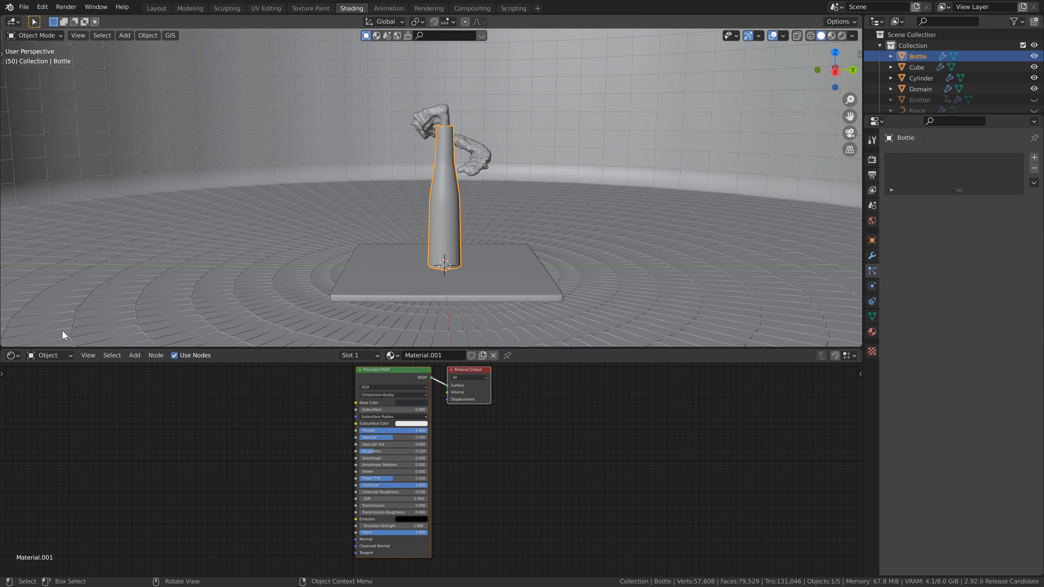
pyautogui.click(12, 355)
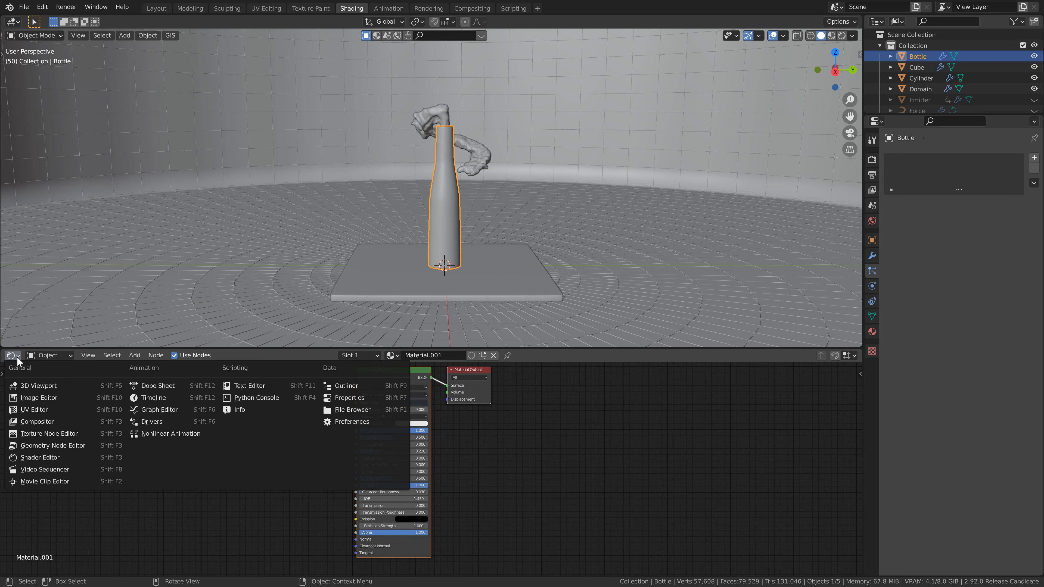
pyautogui.click(40, 448)
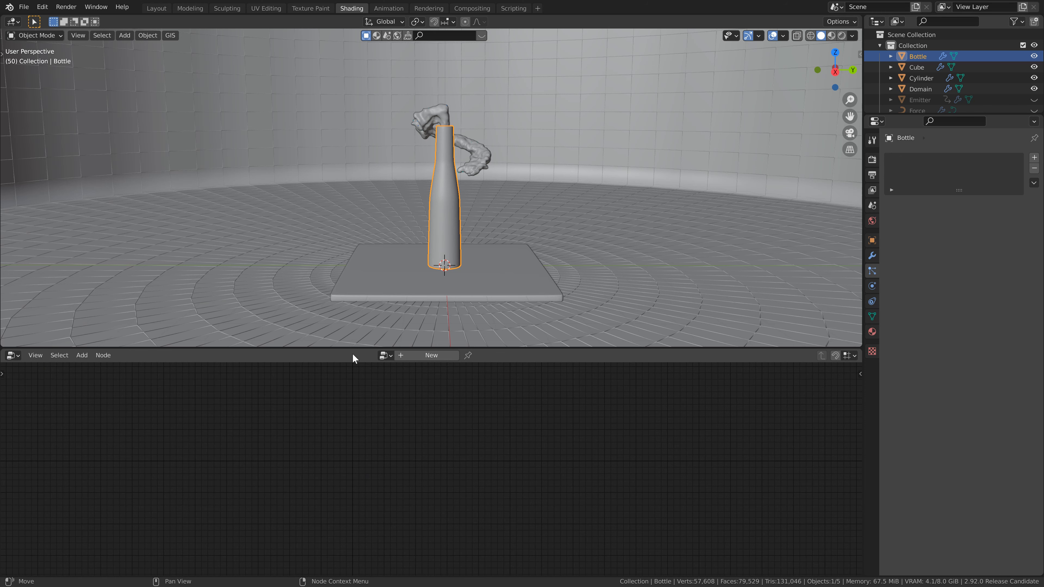
pyautogui.click(414, 355)
pyautogui.scroll(-1, 385, 450)
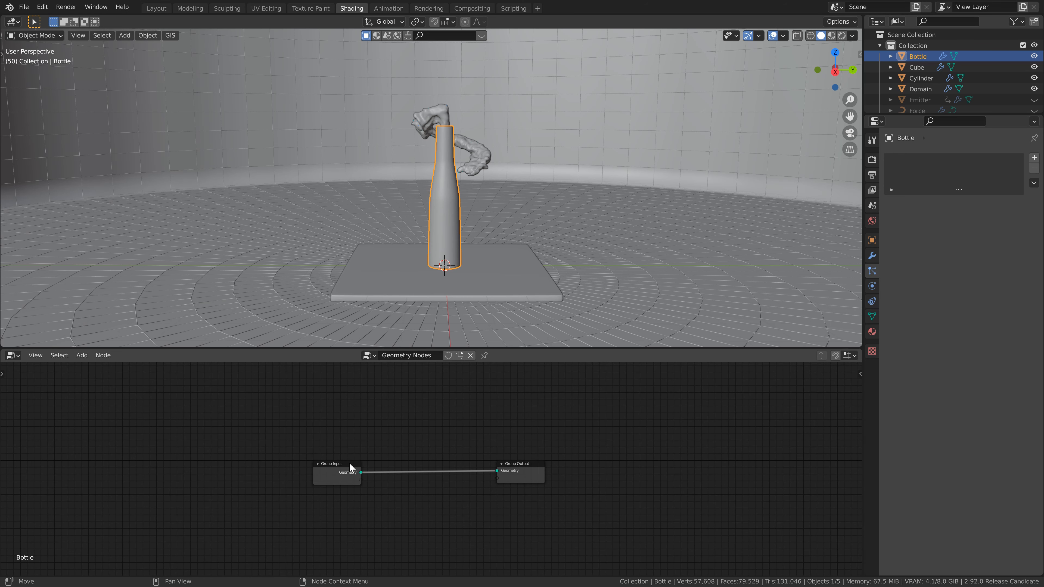
# - Spread the Group Input and Group Output nodes far apart and level them to make room between them
pyautogui.moveTo(349, 465); pyautogui.dragTo(278, 473)
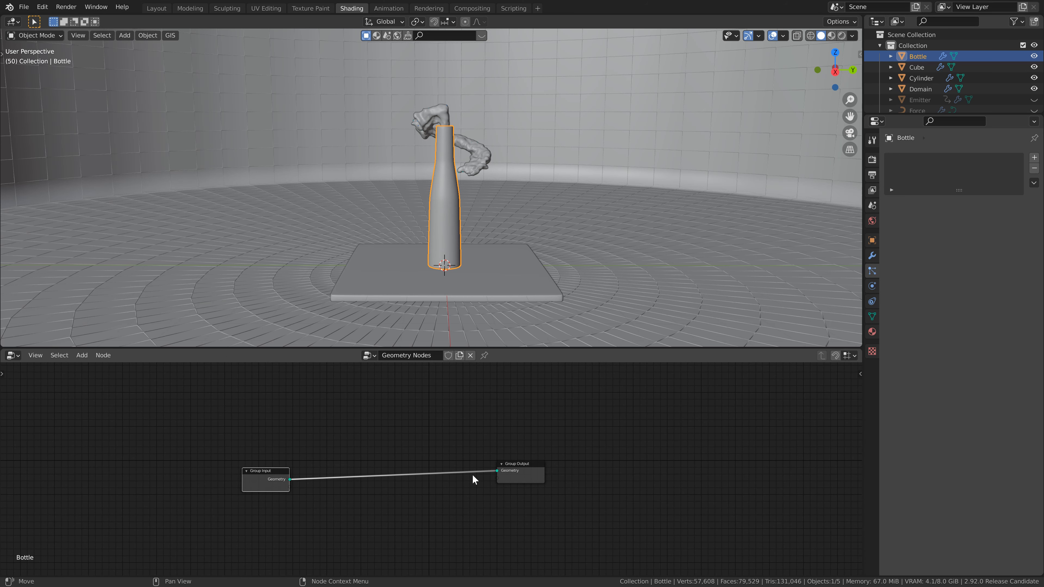
pyautogui.moveTo(513, 472); pyautogui.dragTo(537, 474)
pyautogui.moveTo(433, 439); pyautogui.dragTo(474, 446, button='middle')
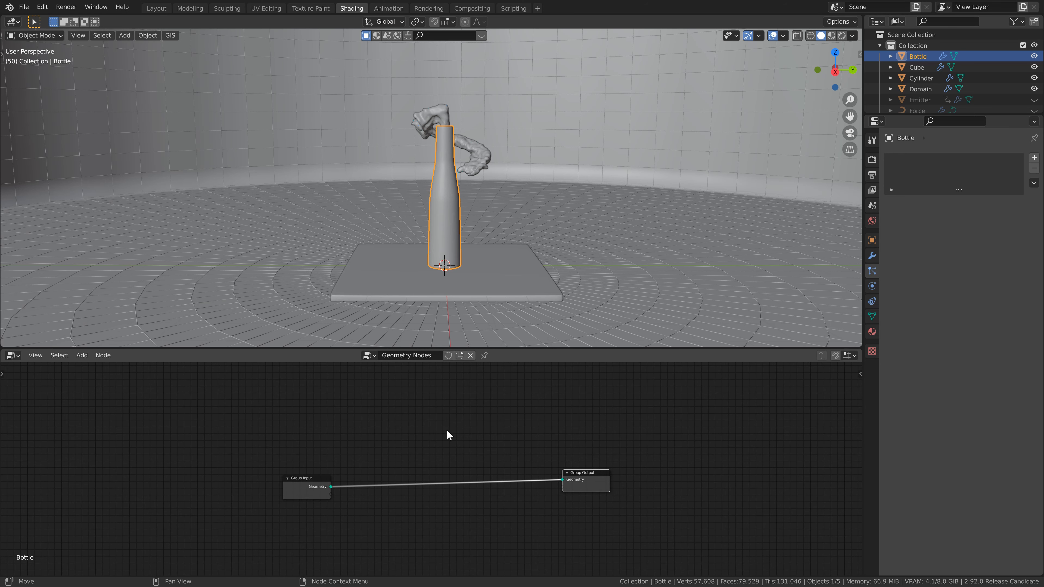
pyautogui.moveTo(589, 477); pyautogui.dragTo(608, 476)
pyautogui.scroll(1, 353, 471)
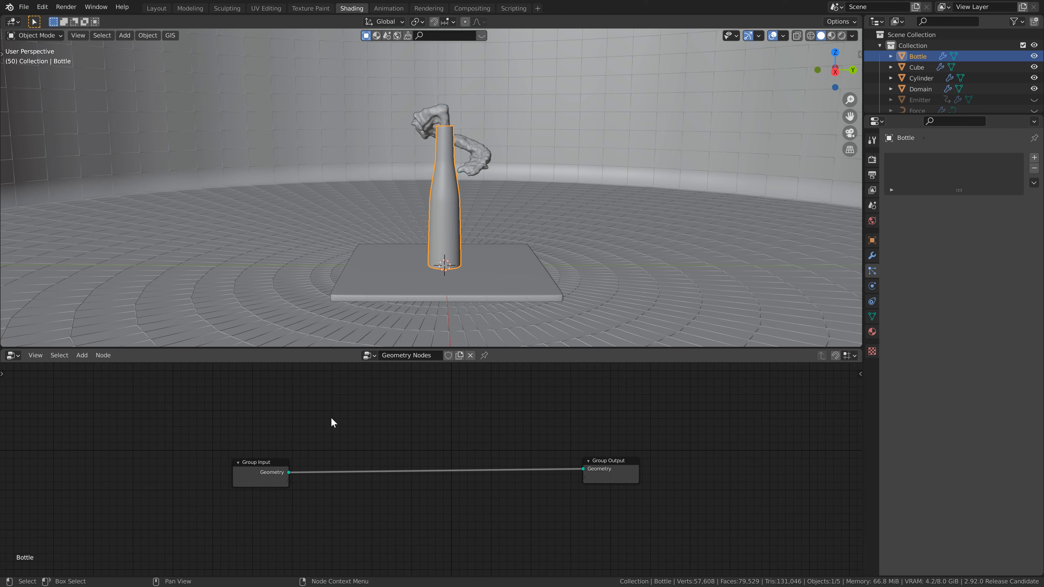
pyautogui.click(274, 465)
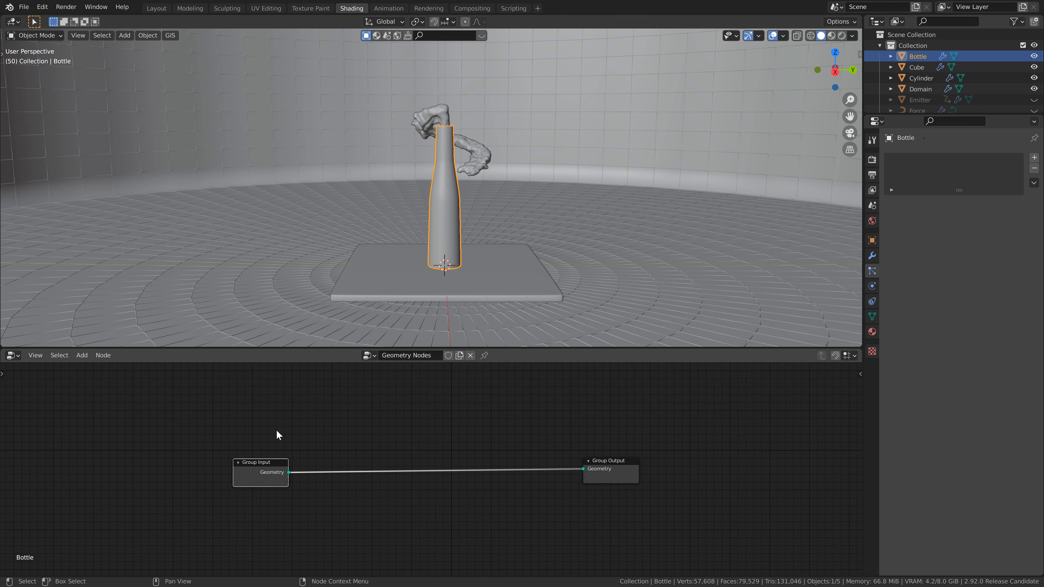
pyautogui.moveTo(611, 476); pyautogui.dragTo(628, 479)
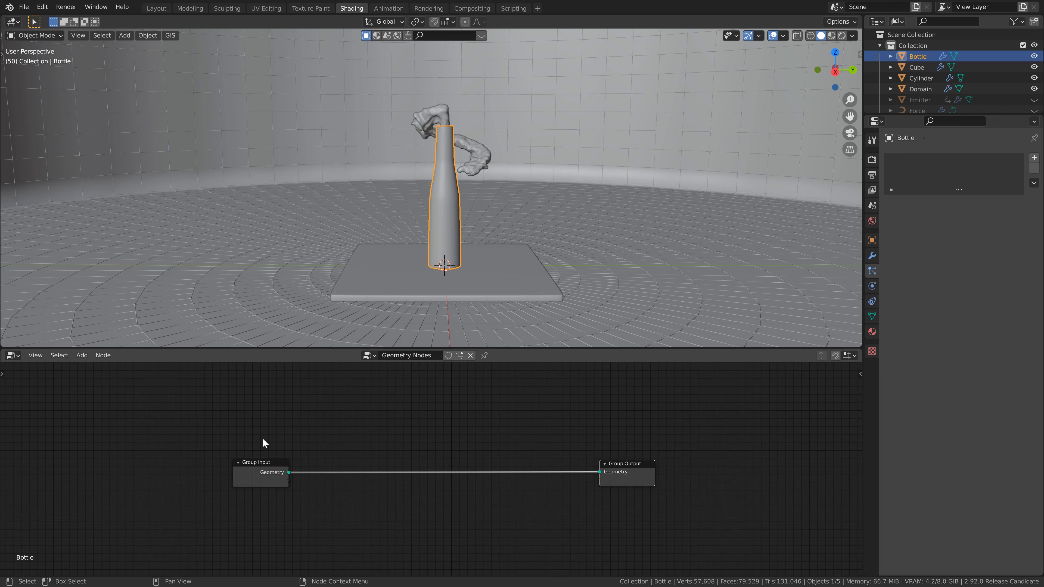
pyautogui.click(242, 481)
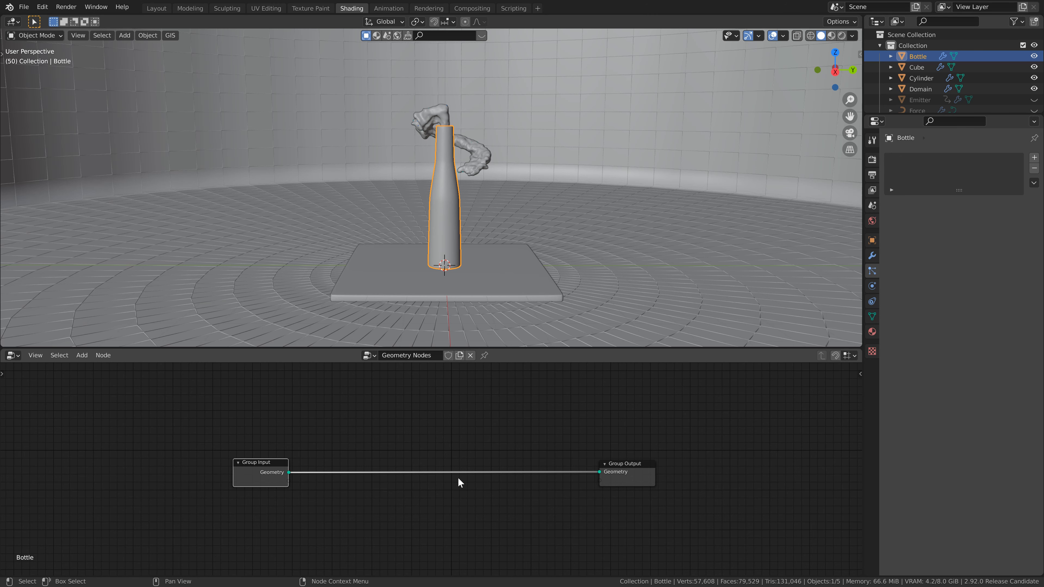
# - Insert a Point Distribute node on the link from Group Input to Group Output and raise it above that line
pyautogui.moveTo(440, 421); pyautogui.dragTo(415, 438, button='middle')
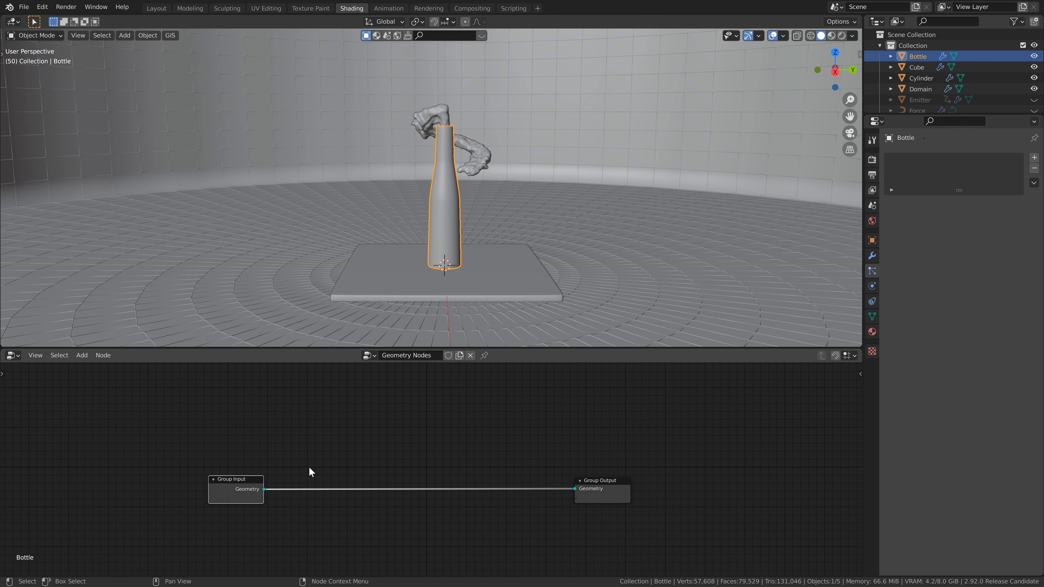
pyautogui.scroll(-2, 382, 432)
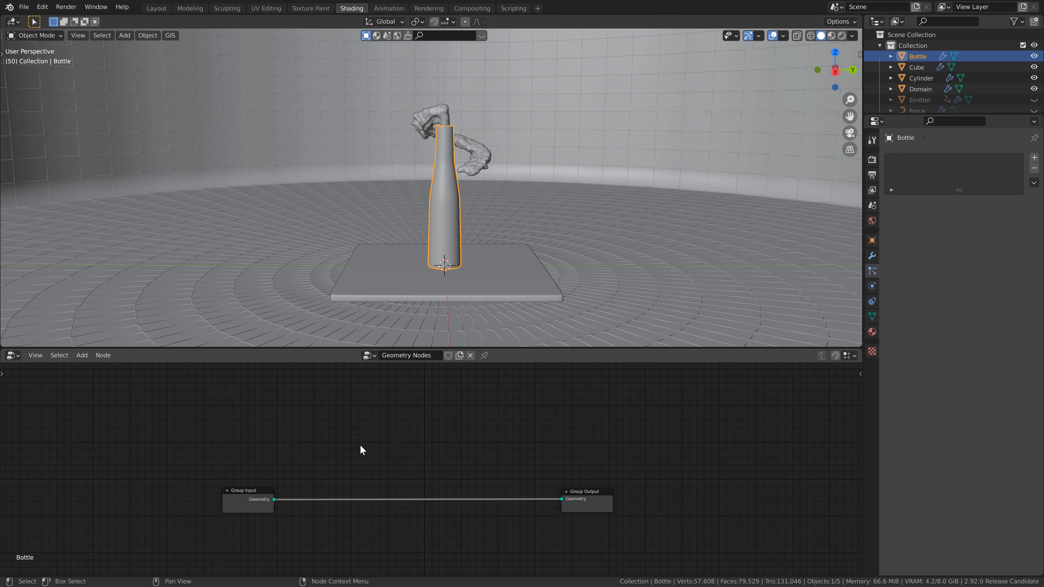
pyautogui.moveTo(352, 435); pyautogui.dragTo(350, 439, button='middle')
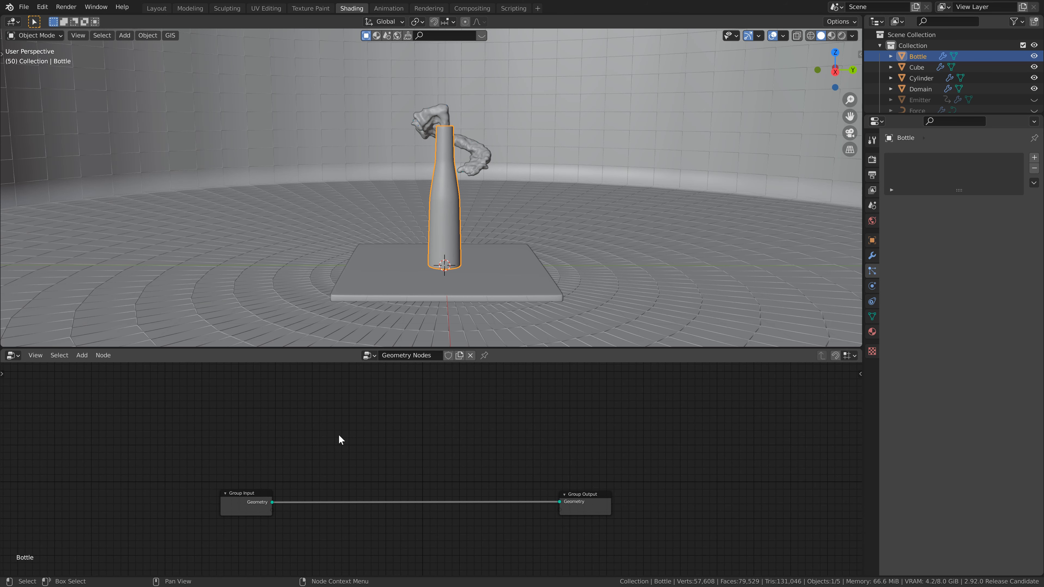
pyautogui.hotkey('shift', 'a')
pyautogui.click(339, 436)
pyautogui.write('p')
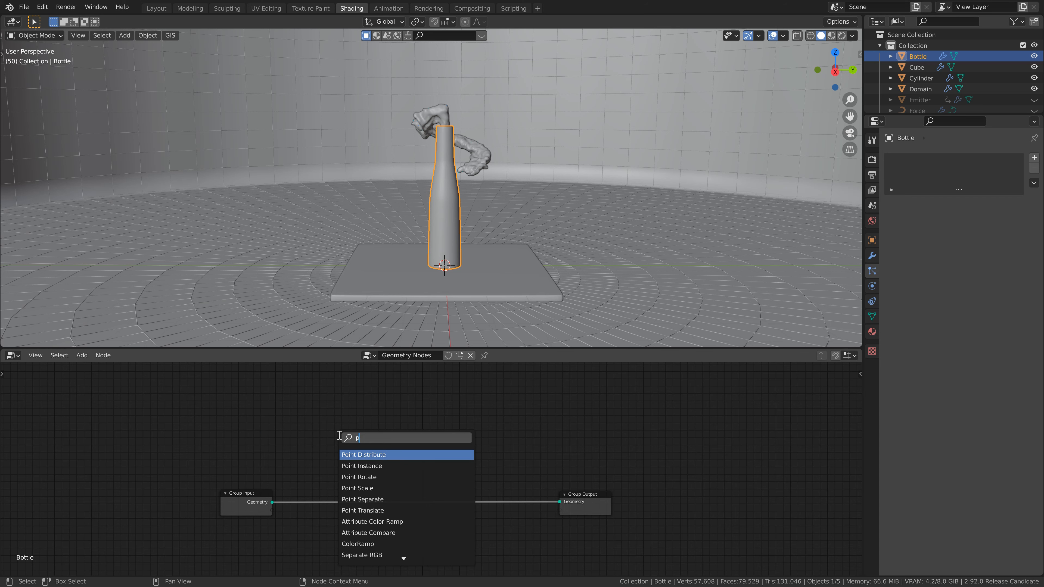
pyautogui.write('oi')
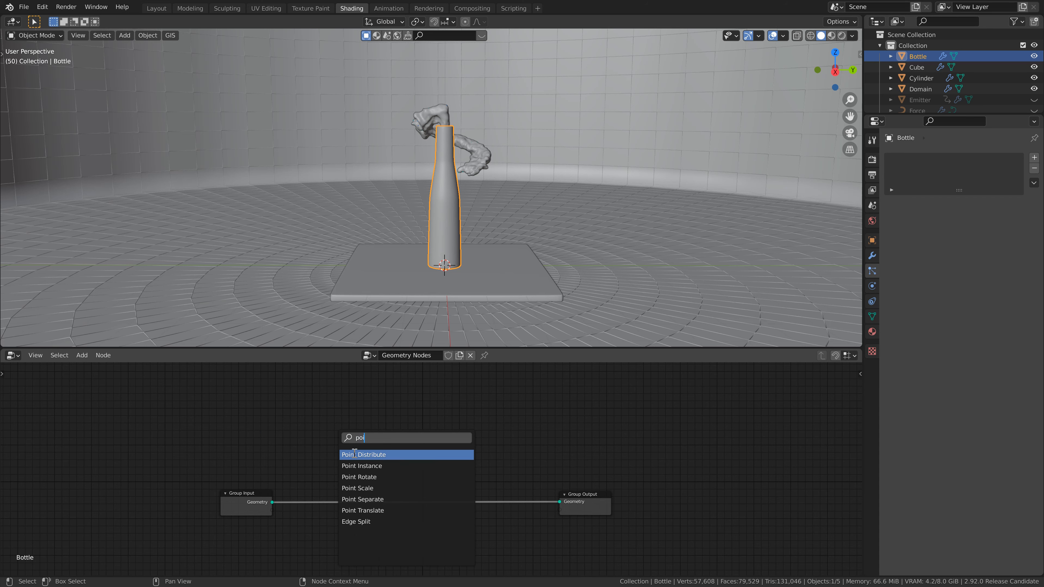
pyautogui.click(367, 453)
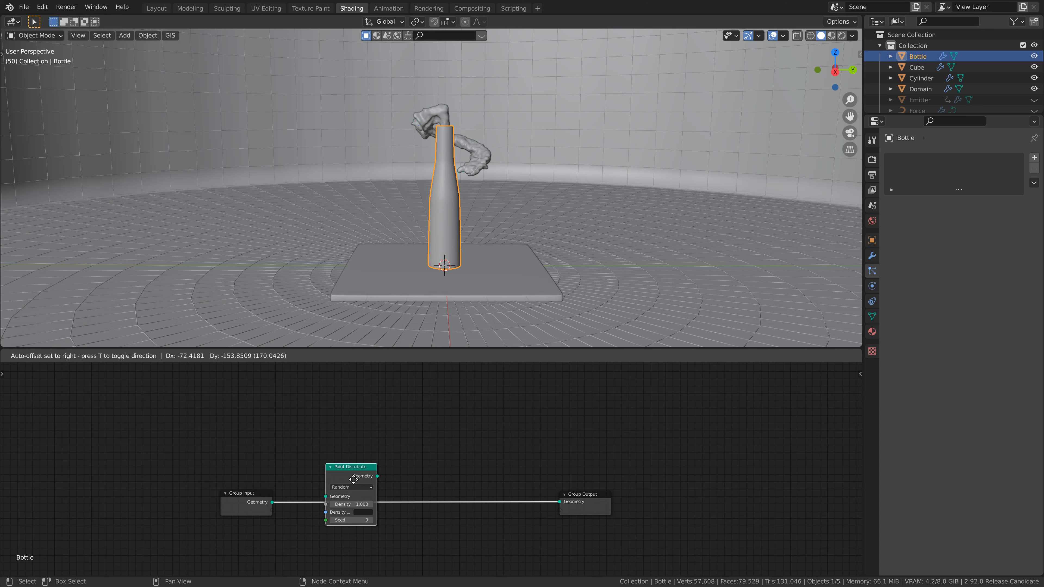
pyautogui.click(356, 491)
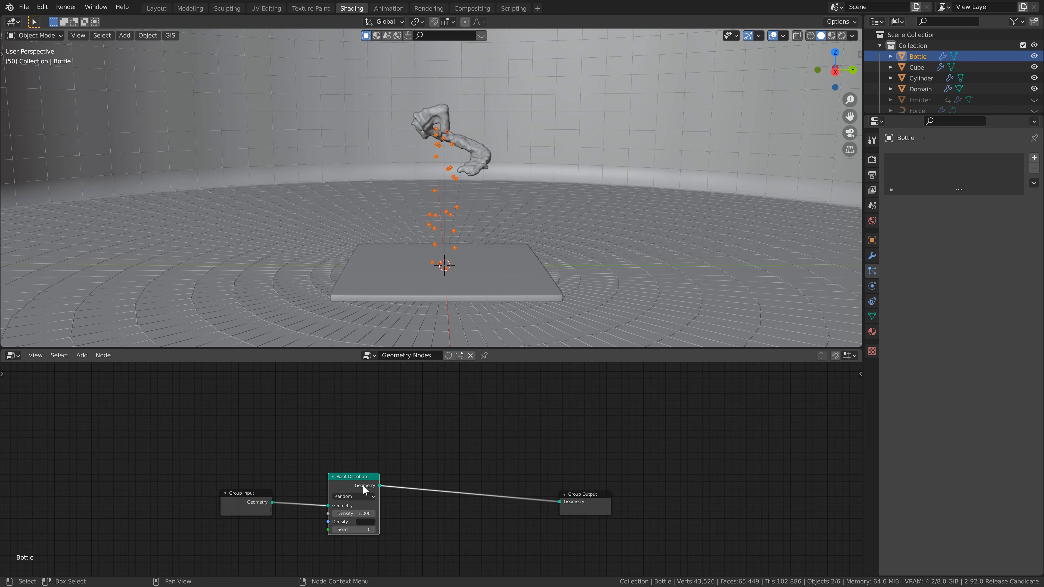
pyautogui.moveTo(361, 481); pyautogui.dragTo(364, 414)
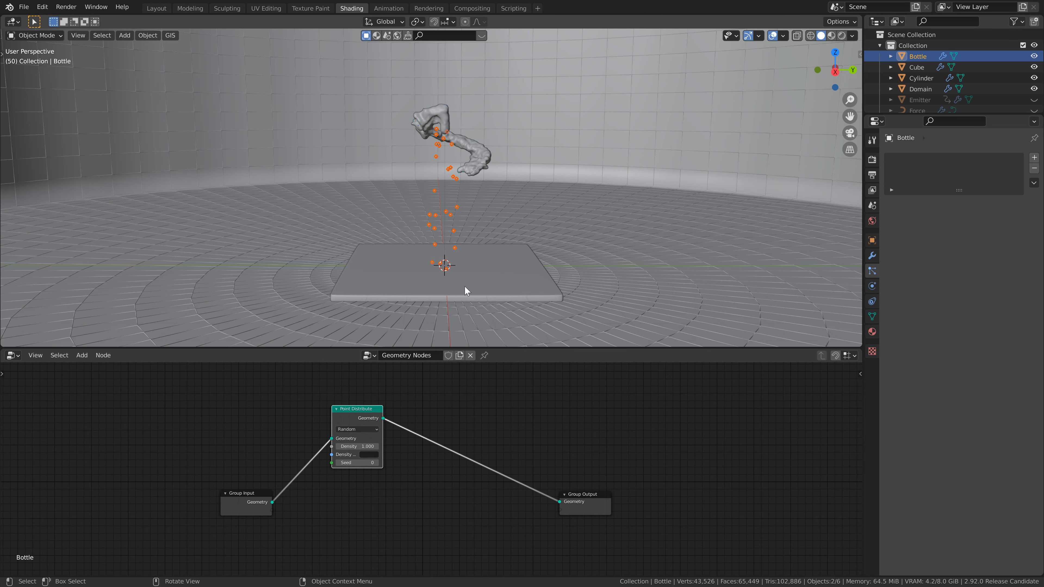
# - Insert a Join Geometry node before Group Output and also link the Group Input geometry into it
pyautogui.moveTo(463, 435); pyautogui.dragTo(471, 427, button='middle')
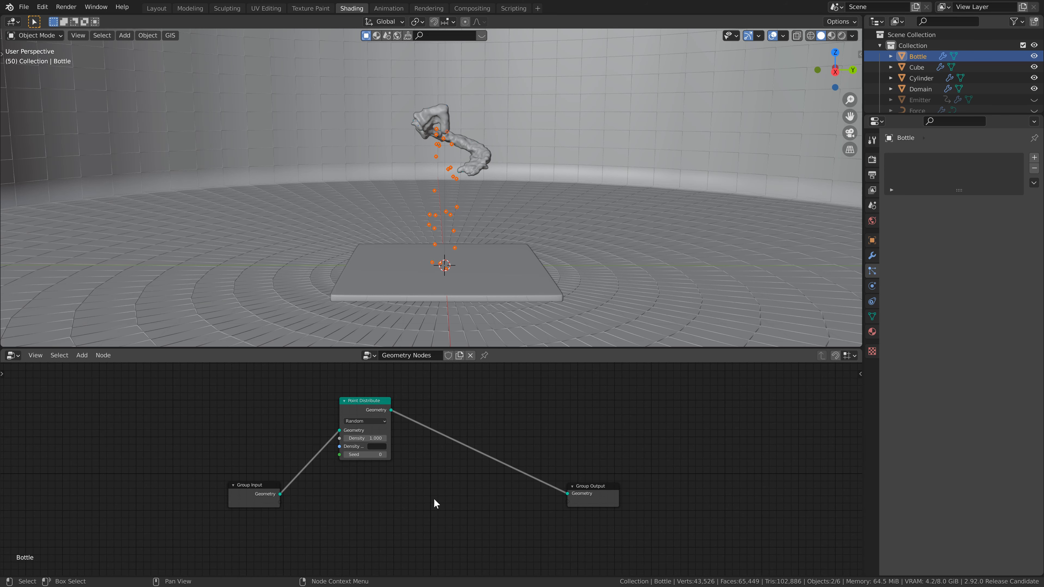
pyautogui.hotkey('shift', 'a')
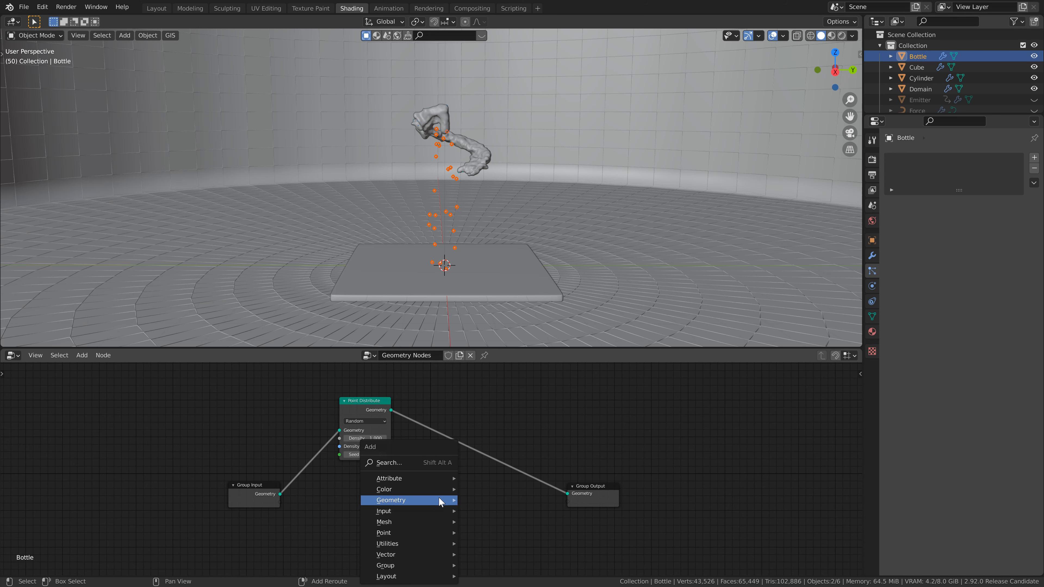
pyautogui.click(408, 462)
pyautogui.write('joi')
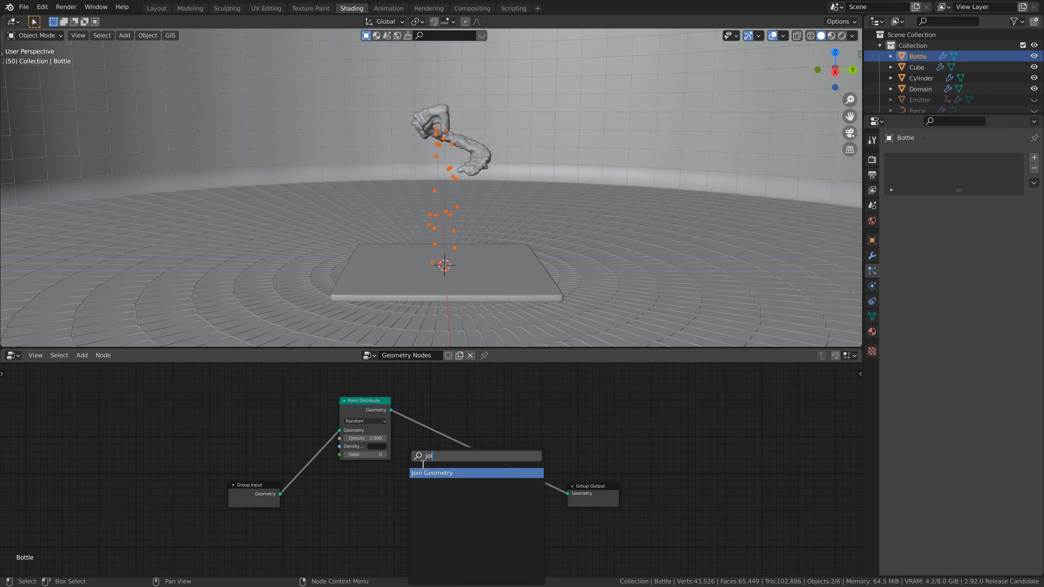
pyautogui.click(423, 473)
pyautogui.click(525, 481)
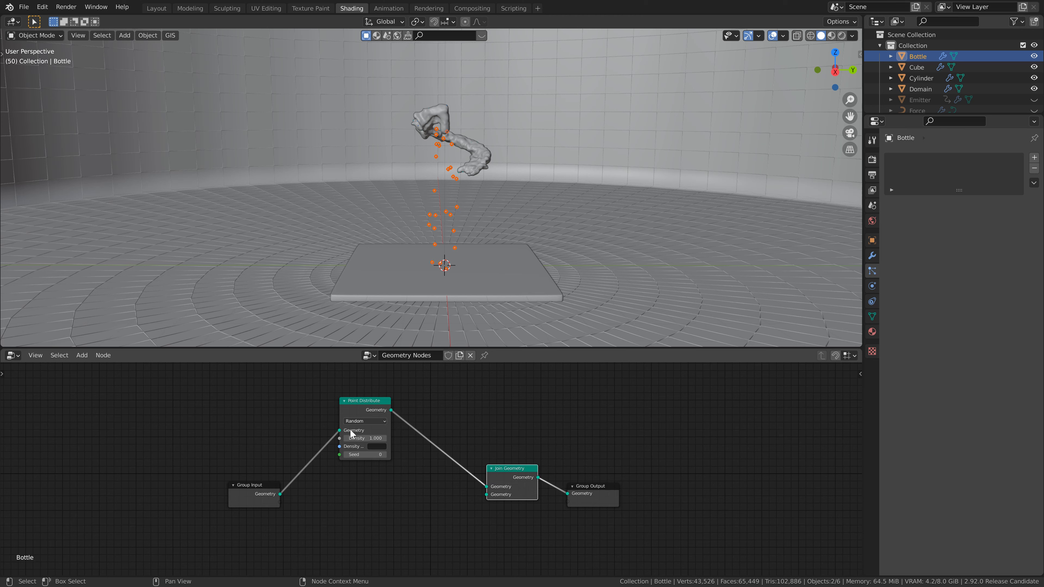
pyautogui.moveTo(281, 495); pyautogui.dragTo(486, 495)
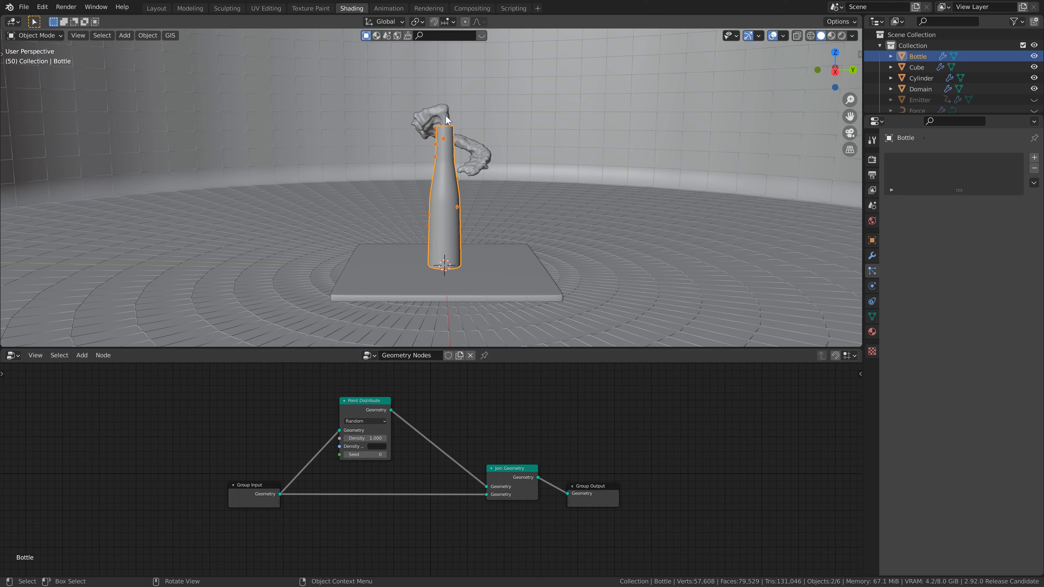
# - Insert a Point Instance node on the link between Point Distribute and Join Geometry
pyautogui.hotkey('shift', 'a')
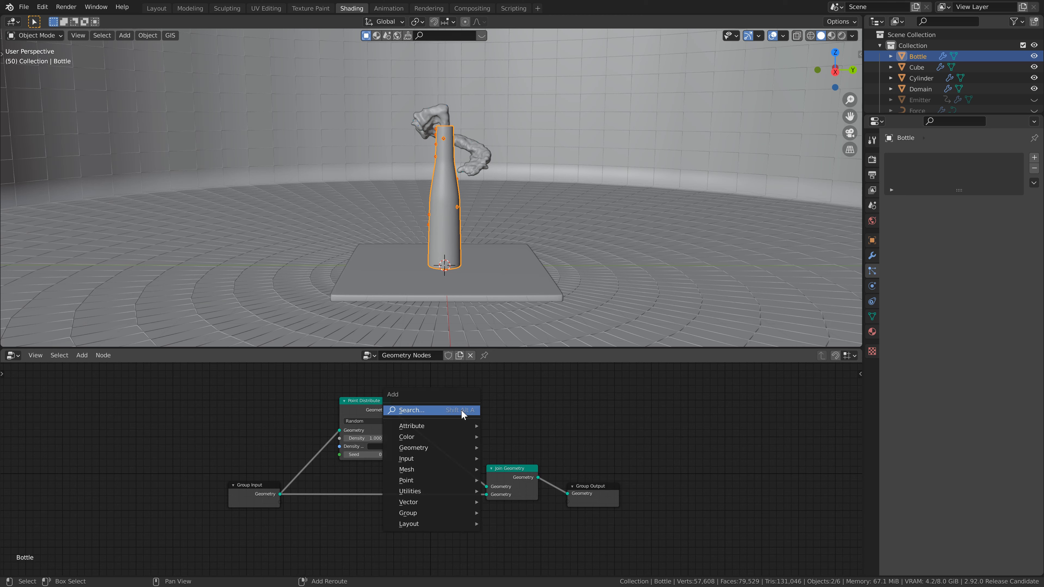
pyautogui.click(461, 409)
pyautogui.write('poi')
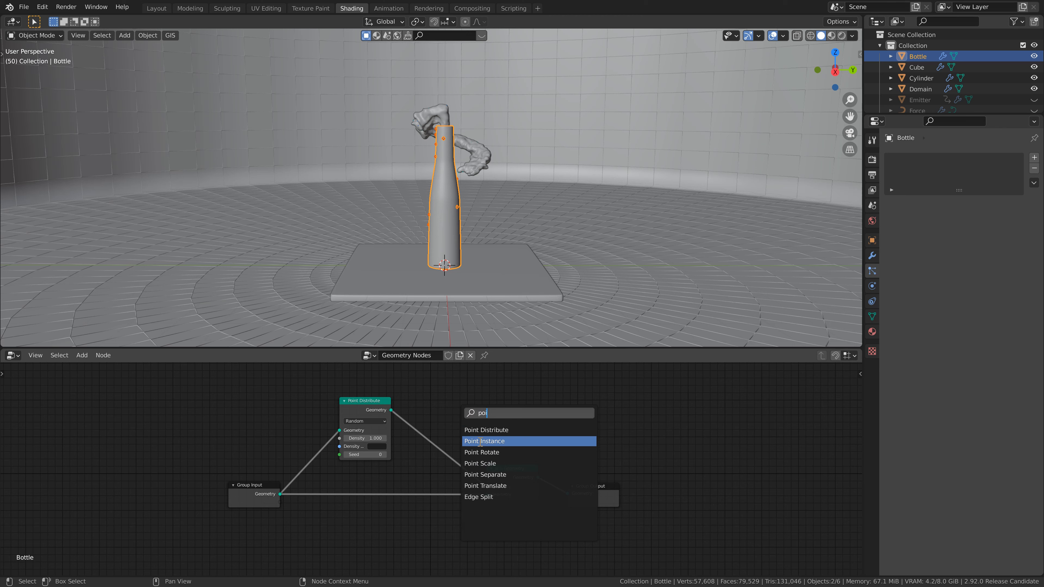
pyautogui.click(480, 441)
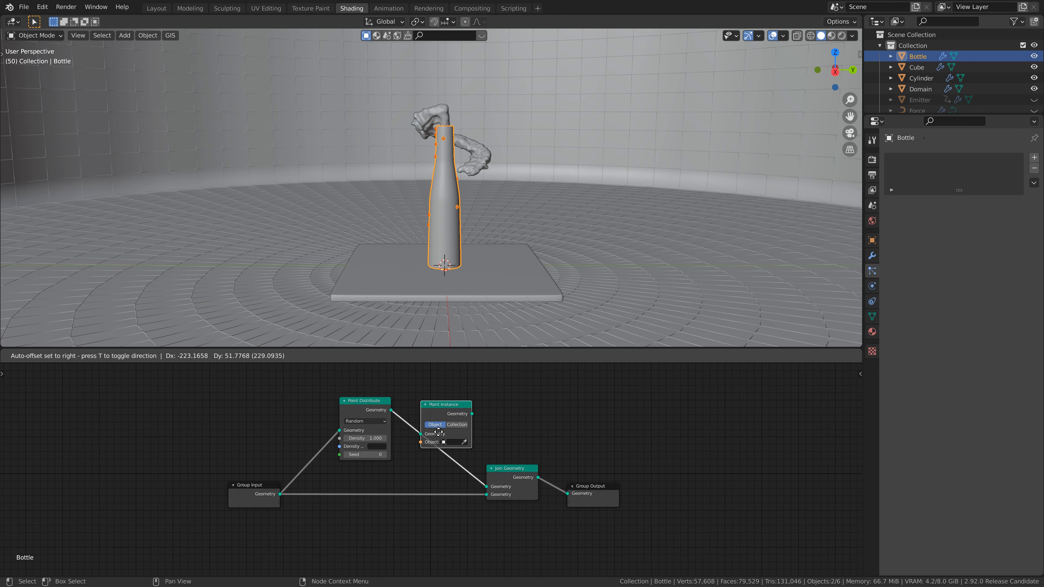
pyautogui.click(442, 446)
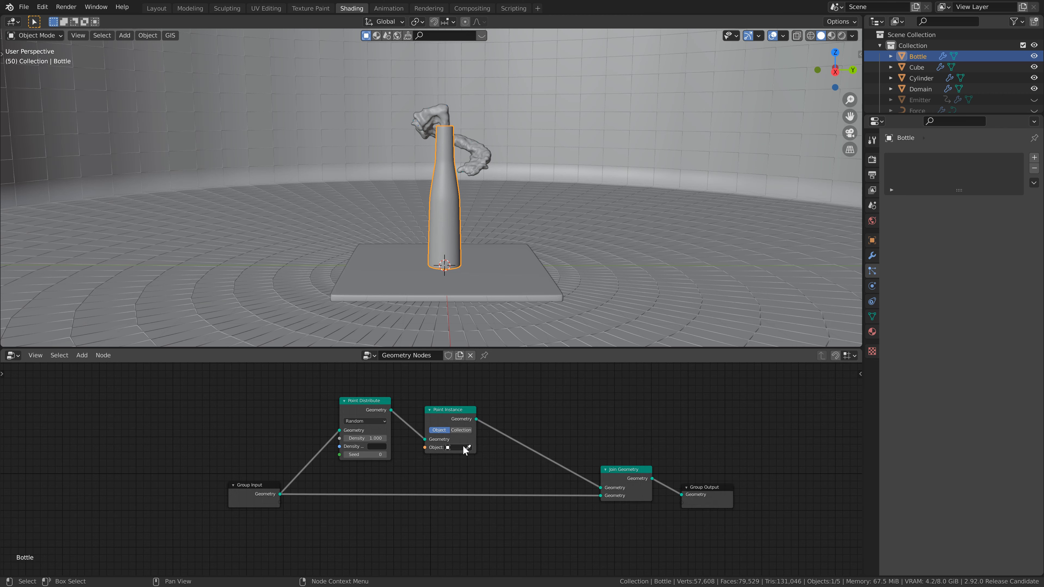
# - Add an ico sphere to the scene and give it a Subdivision Surface modifier
pyautogui.scroll(-2, 493, 248)
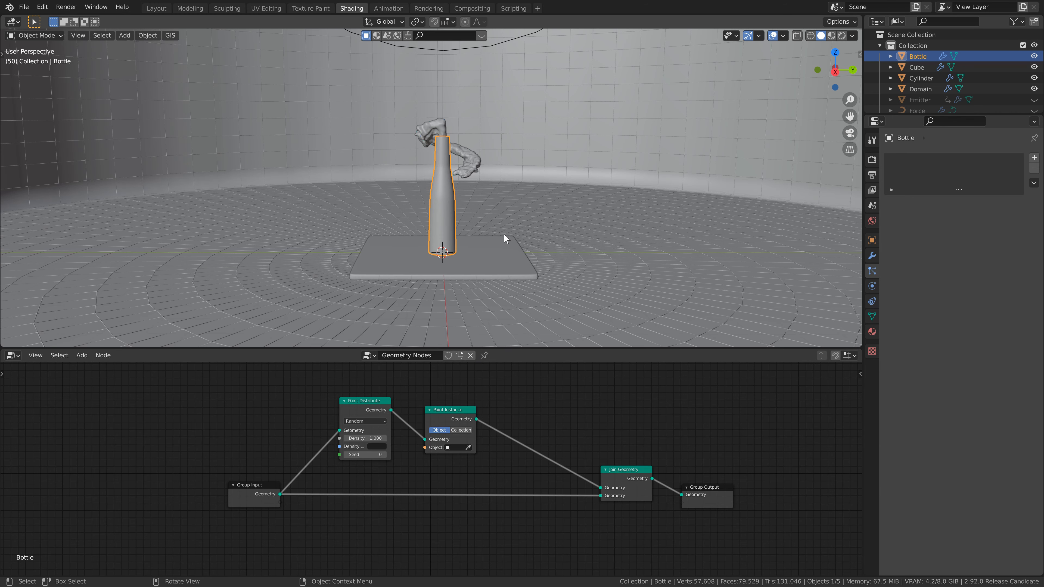
pyautogui.hotkey('shift', 'a')
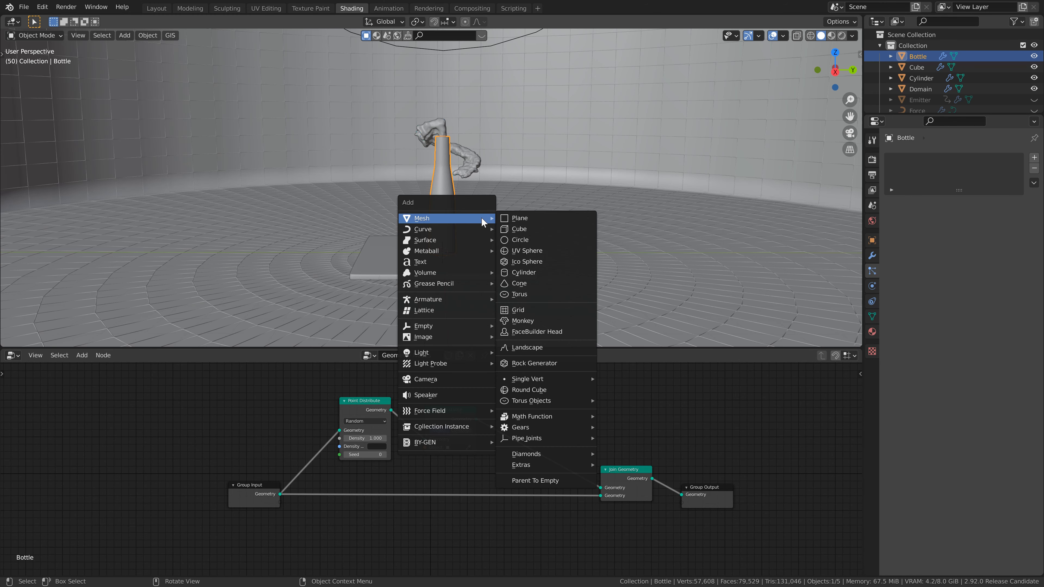
pyautogui.click(535, 262)
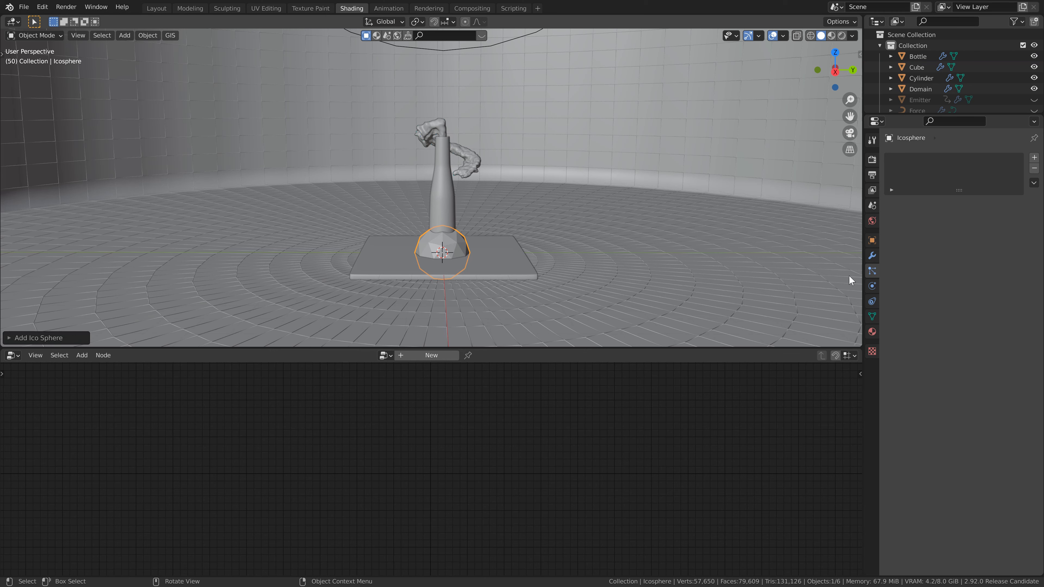
pyautogui.click(872, 256)
pyautogui.click(921, 158)
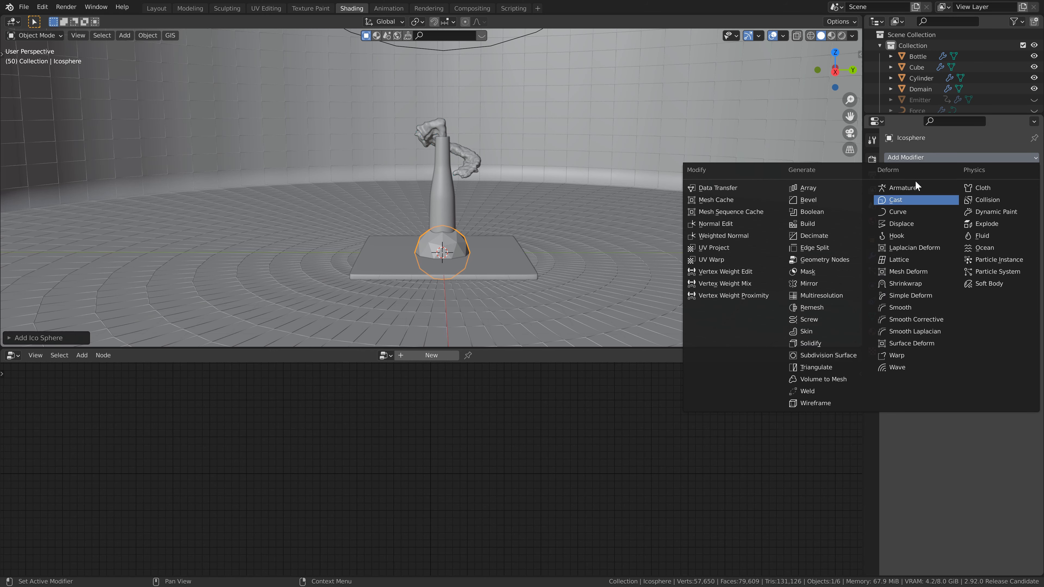
pyautogui.click(855, 353)
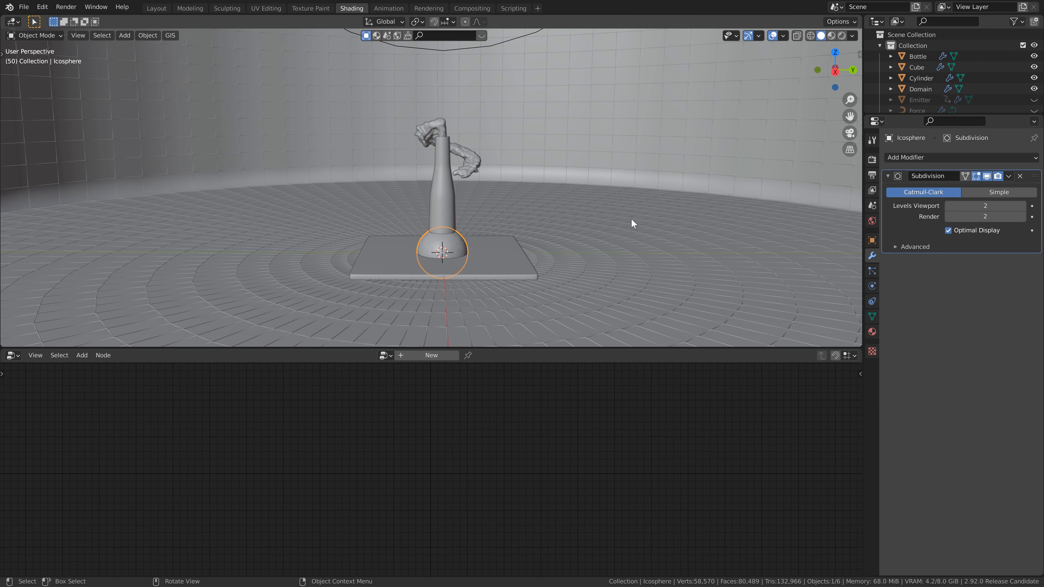
# - Move the ico sphere straight down along the Z axis until it is hidden beneath the floor
pyautogui.rightClick(458, 246)
pyautogui.click(458, 246)
pyautogui.press('g')
pyautogui.press('z')
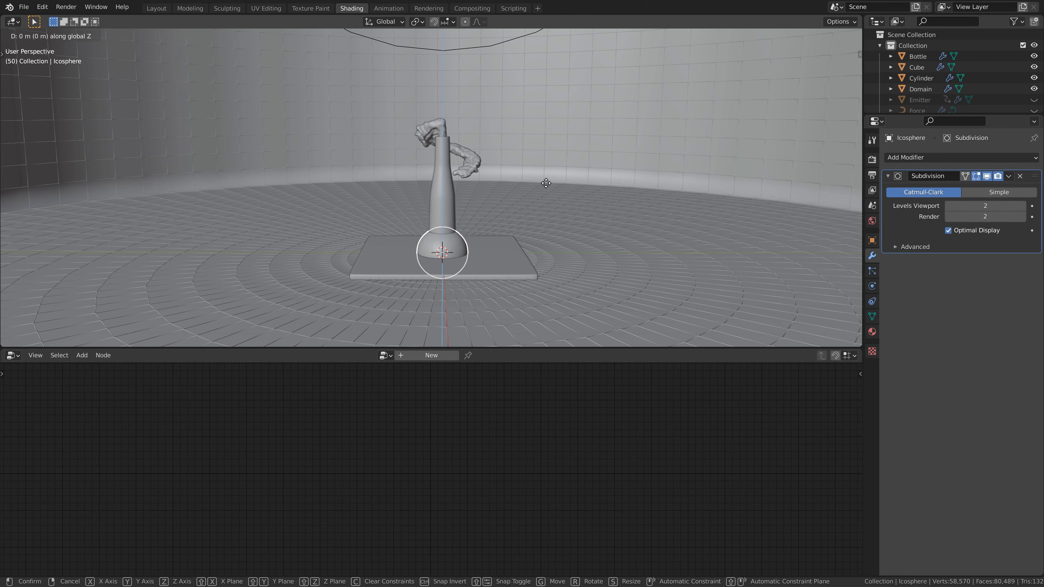
pyautogui.click(547, 243)
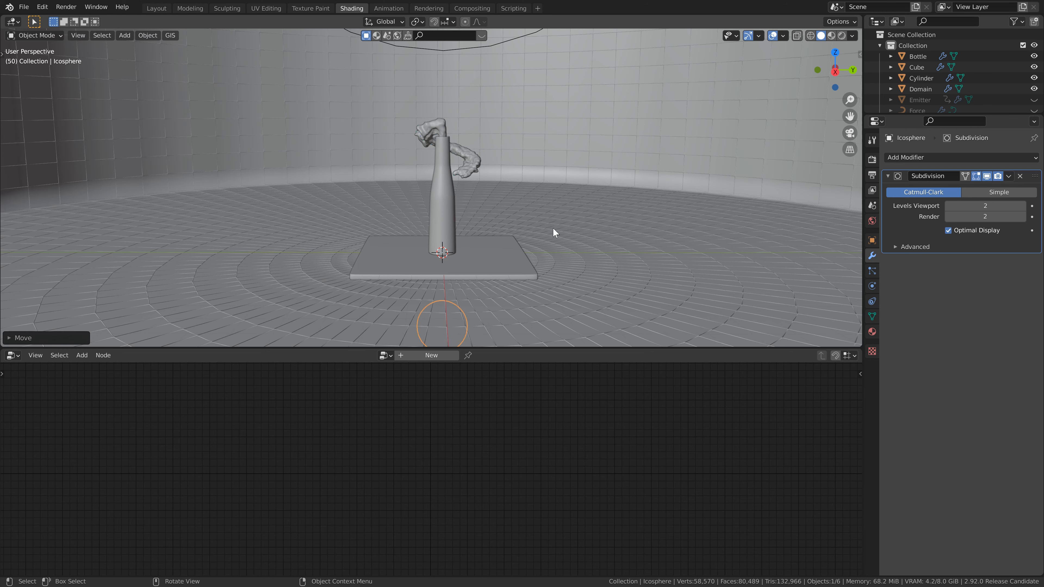
# - Select the bottle and set the Icosphere as the object of its Point Instance node
pyautogui.click(446, 216)
pyautogui.scroll(2, 446, 217)
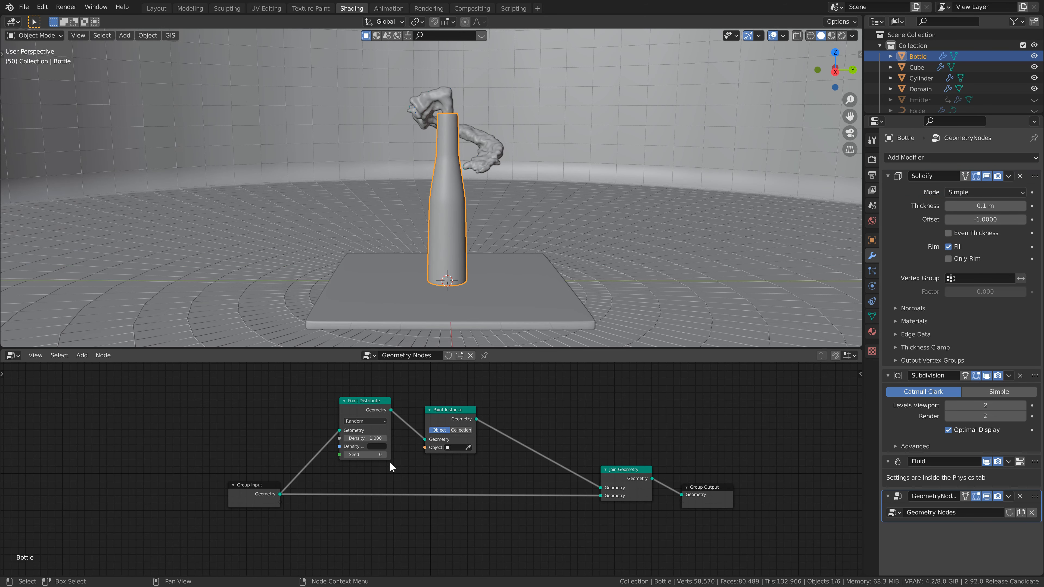
pyautogui.click(456, 449)
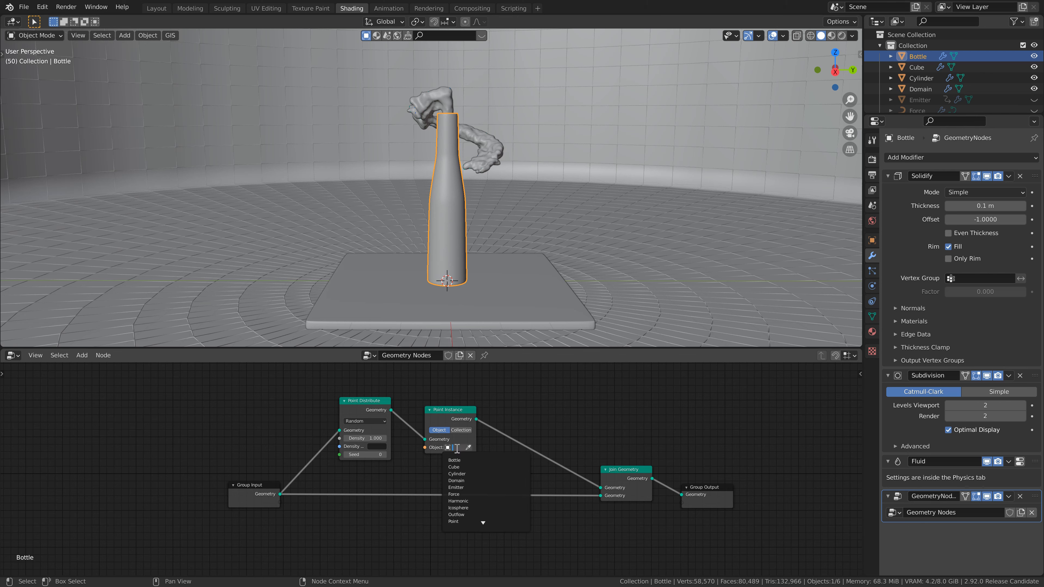
pyautogui.click(458, 508)
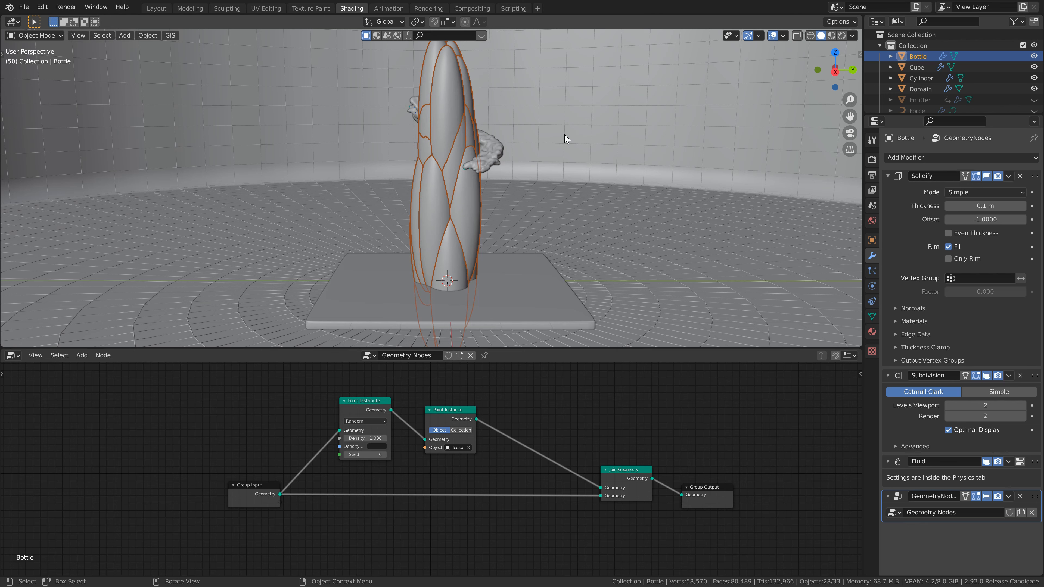
# - Apply the scale of the bottle so the instanced spheres are not stretched
pyautogui.press('n')
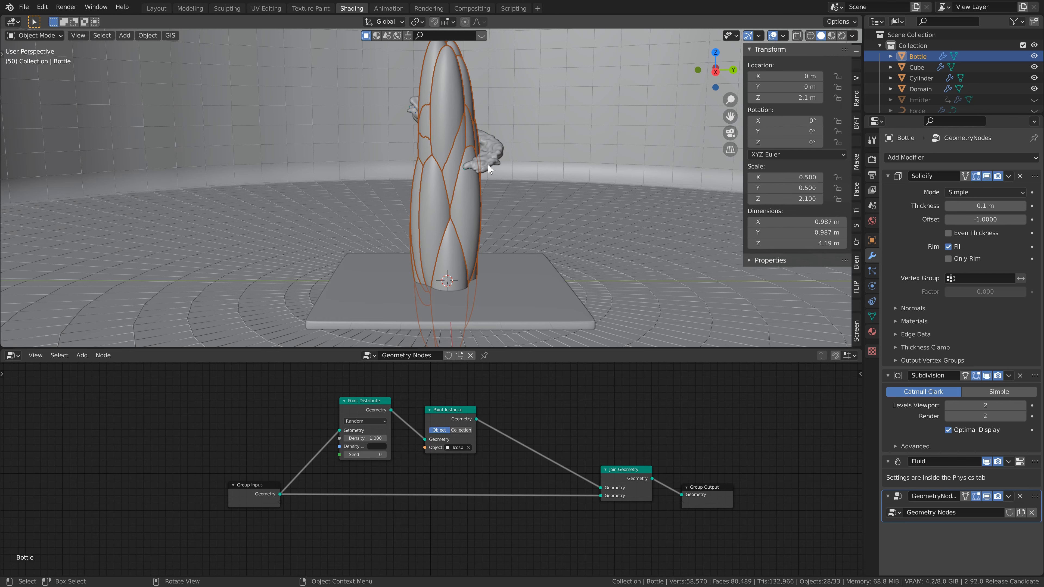
pyautogui.hotkey('ctrl', 'a')
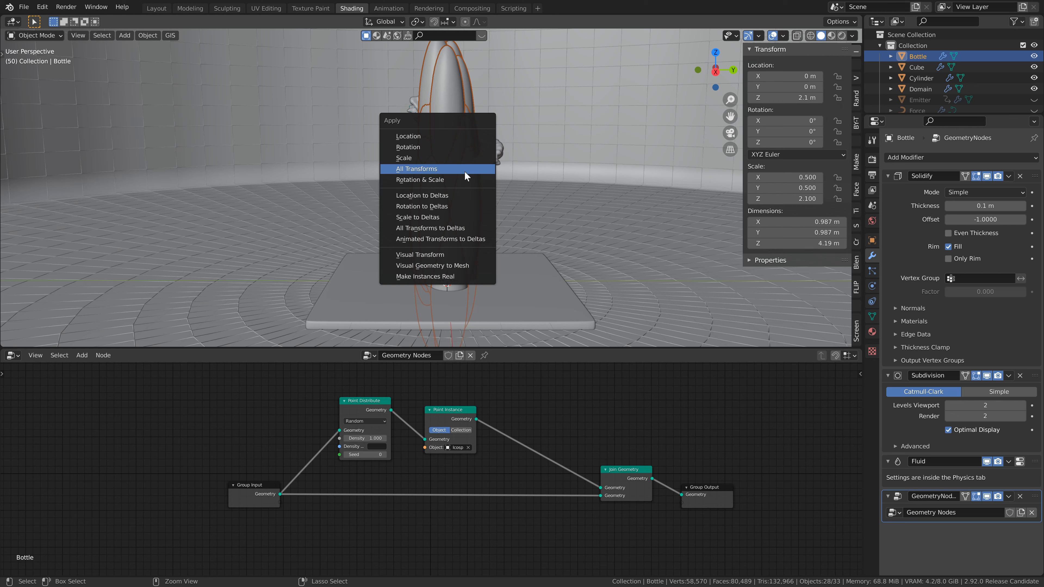
pyautogui.click(412, 157)
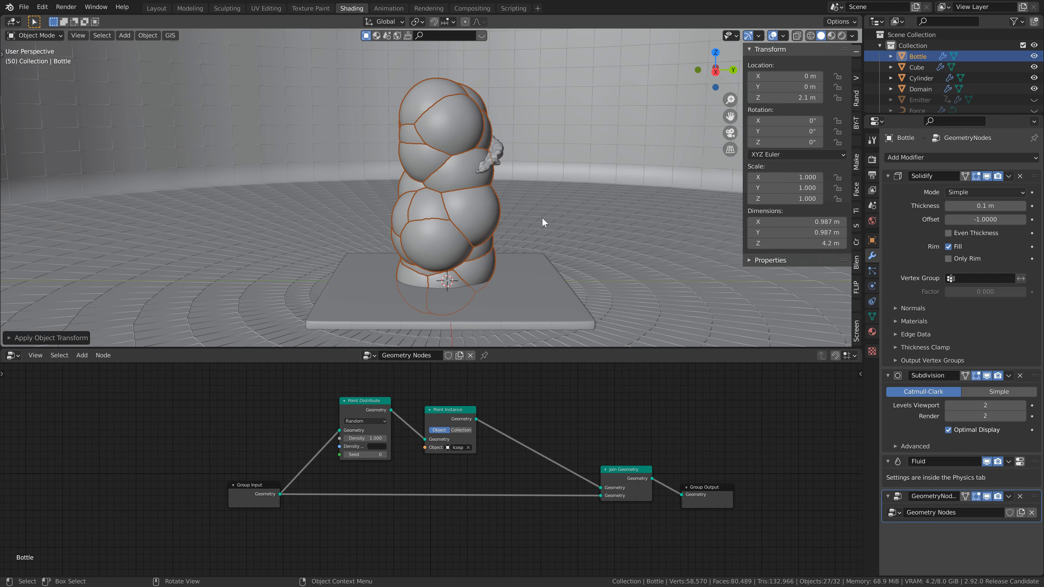
pyautogui.press('n')
# - Spread the nodes apart and insert an Attribute Randomize node between Point Distribute and Point Instance
pyautogui.moveTo(449, 411); pyautogui.dragTo(549, 416)
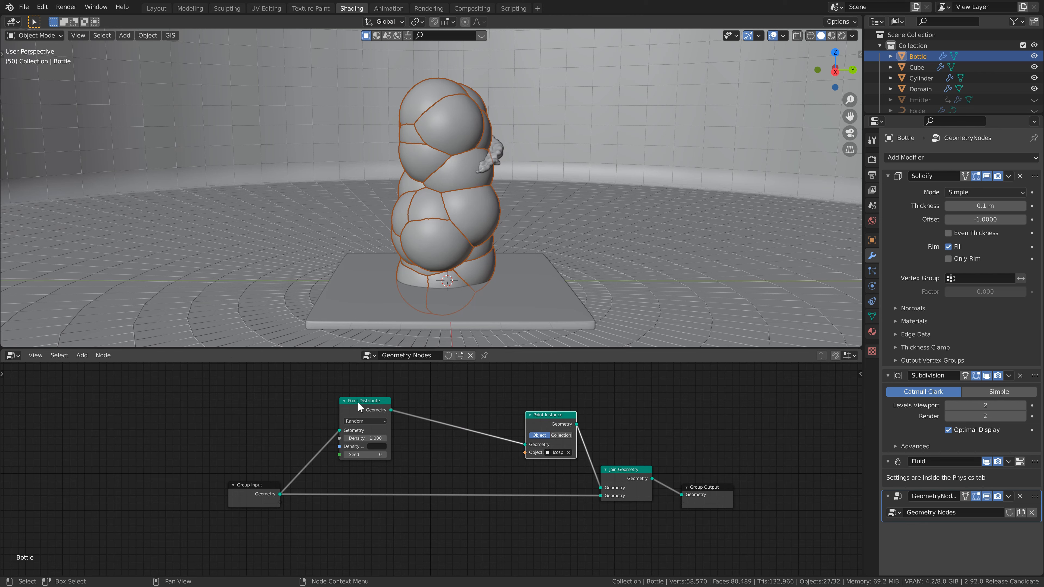
pyautogui.moveTo(358, 406); pyautogui.dragTo(331, 408)
pyautogui.moveTo(255, 489); pyautogui.dragTo(234, 493)
pyautogui.hotkey('shift', 'a')
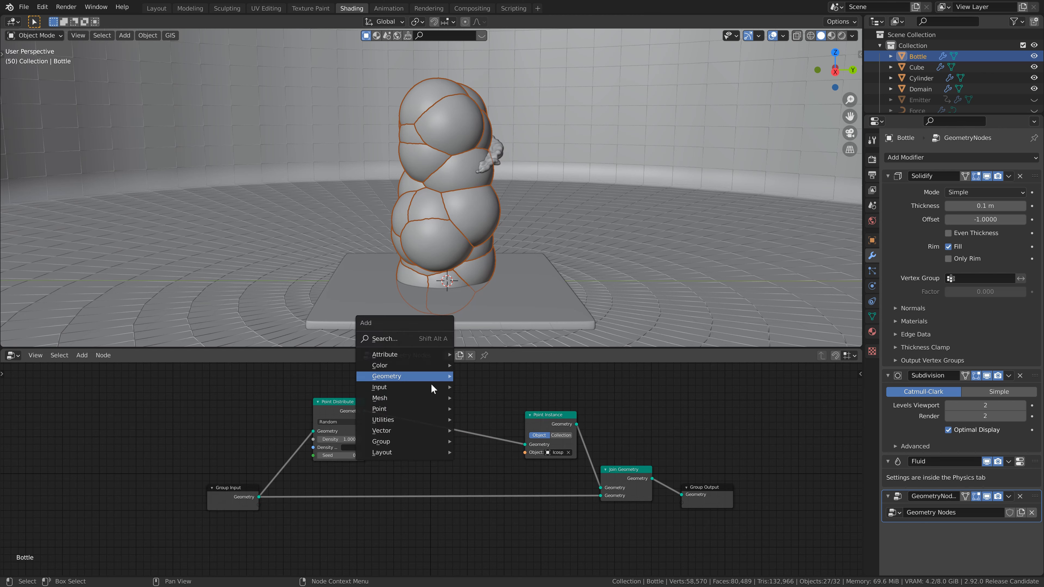
pyautogui.click(412, 339)
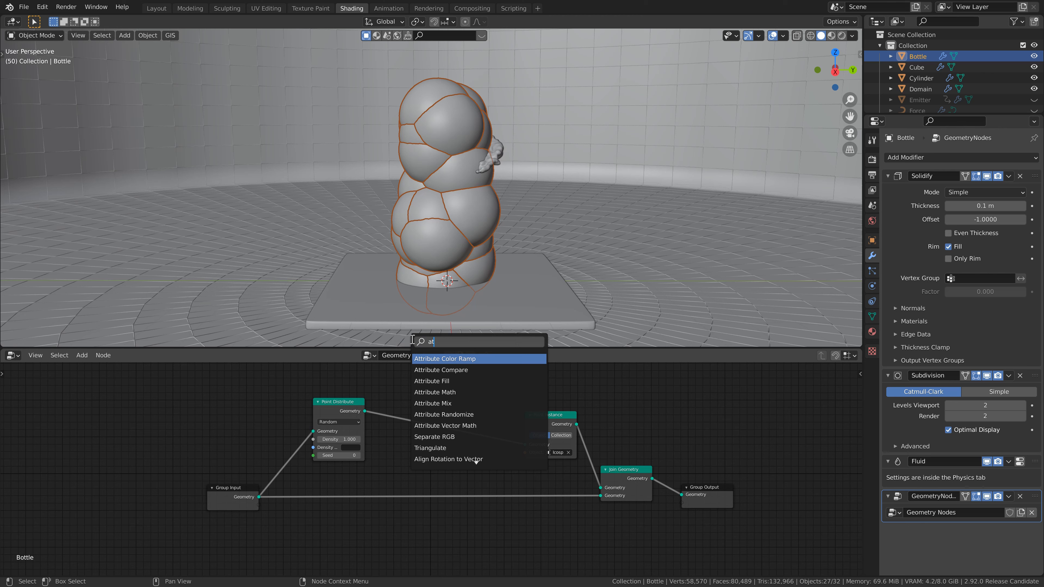
pyautogui.click(448, 414)
pyautogui.click(416, 410)
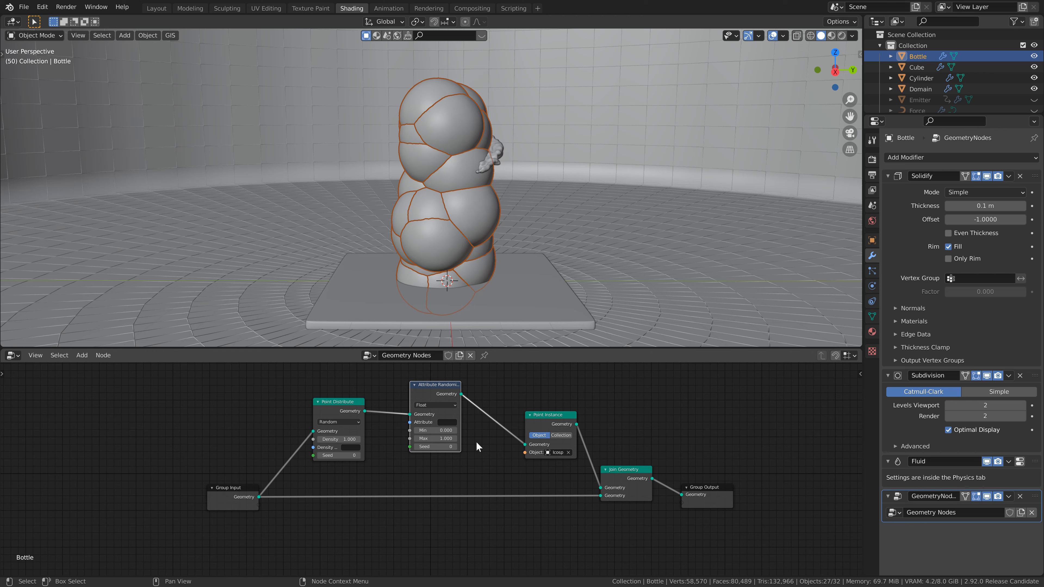
# - Set the maximum of the Attribute Randomize node to 0.04
pyautogui.click(442, 439)
pyautogui.write('.04')
pyautogui.press('Return')
pyautogui.click(436, 430)
pyautogui.write('4.5')
pyautogui.press('Escape')
pyautogui.scroll(1, 477, 432)
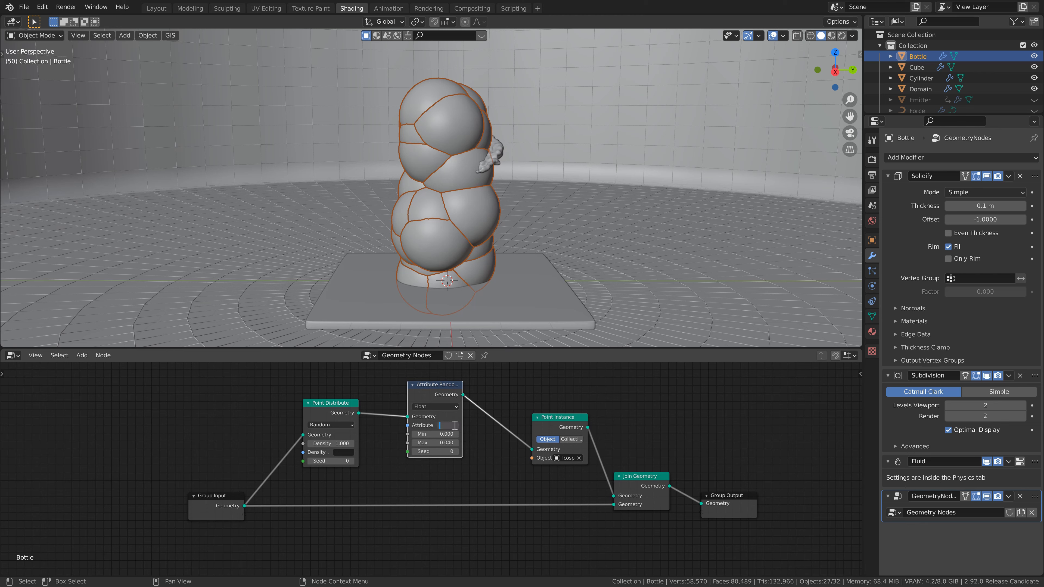
# - Make the Attribute Randomize node drive the scale attribute, with a maximum of 0.04
pyautogui.write('scale')
pyautogui.press('Return')
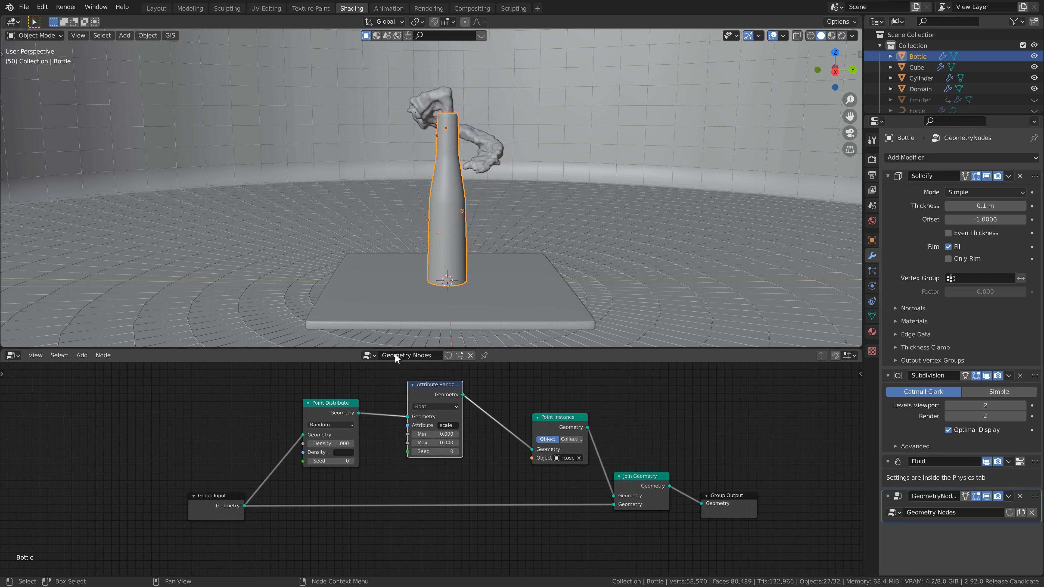
pyautogui.moveTo(438, 444)
pyautogui.mouseDown()
pyautogui.moveTo(477, 444)
pyautogui.moveTo(439, 443)
pyautogui.mouseUp()
pyautogui.doubleClick(438, 444)
pyautogui.write('0.04')
pyautogui.press('Return')
# - Set the density of the bottle's Point Distribute node to 400
pyautogui.doubleClick(332, 444)
pyautogui.write('400')
pyautogui.press('Return')
pyautogui.scroll(8, 453, 231)
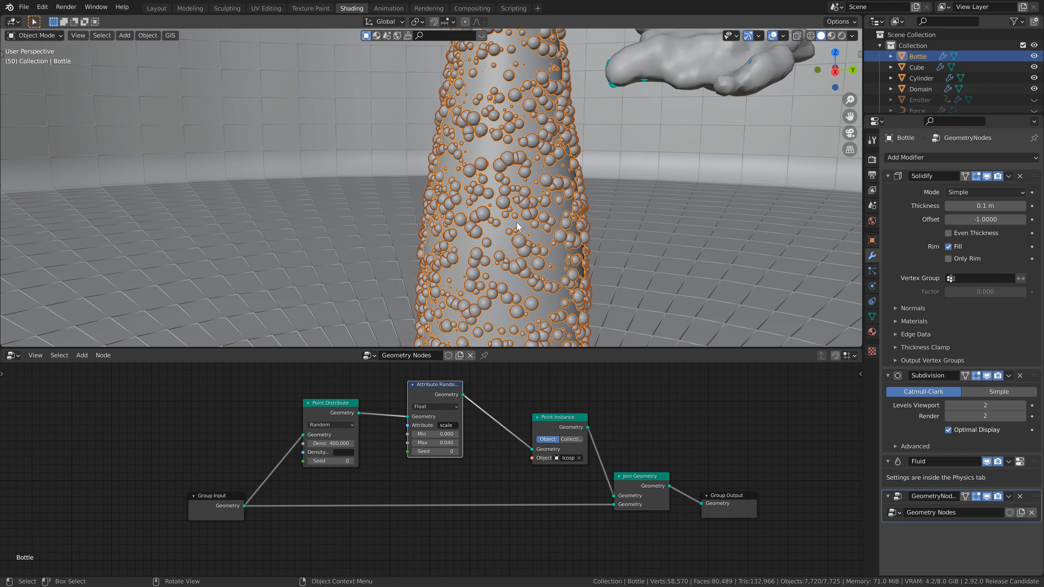
pyautogui.scroll(-4, 506, 259)
pyautogui.scroll(-5, 504, 256)
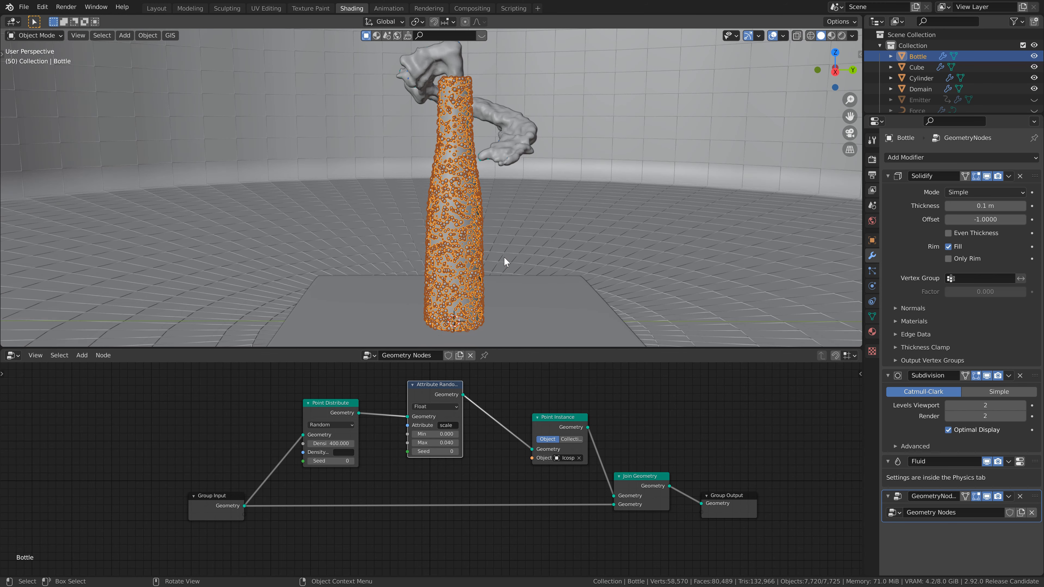
# - Change the Point Distribute node's method to Poisson Disk with a minimum distance of 0.075
pyautogui.scroll(6, 504, 256)
pyautogui.click(318, 403)
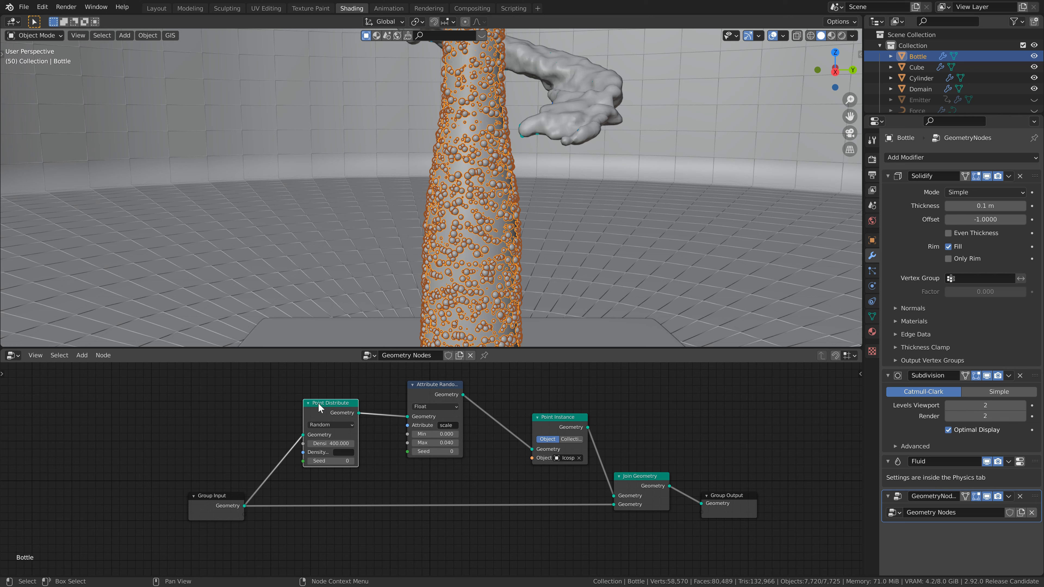
pyautogui.click(330, 426)
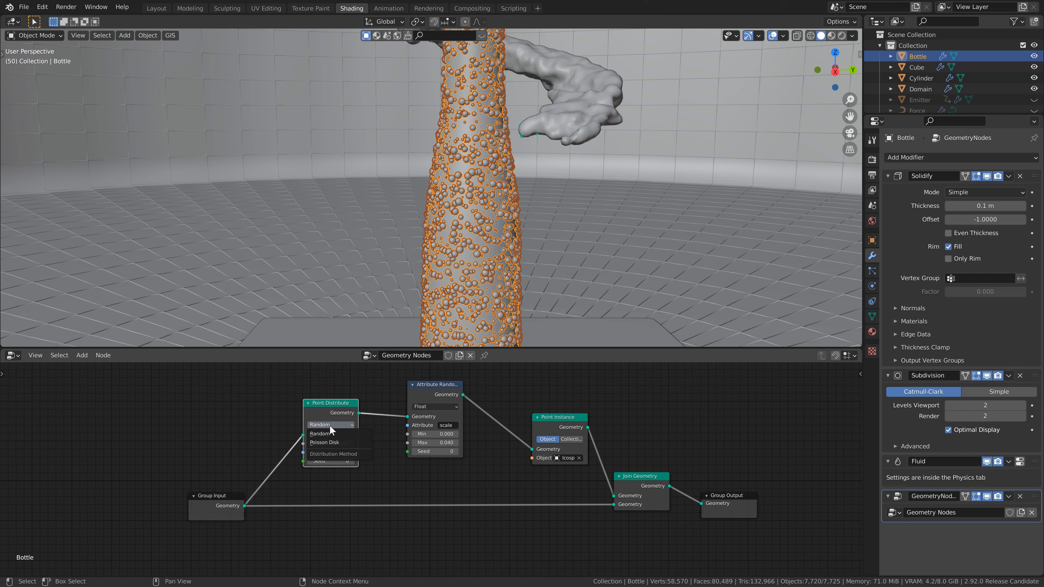
pyautogui.click(322, 443)
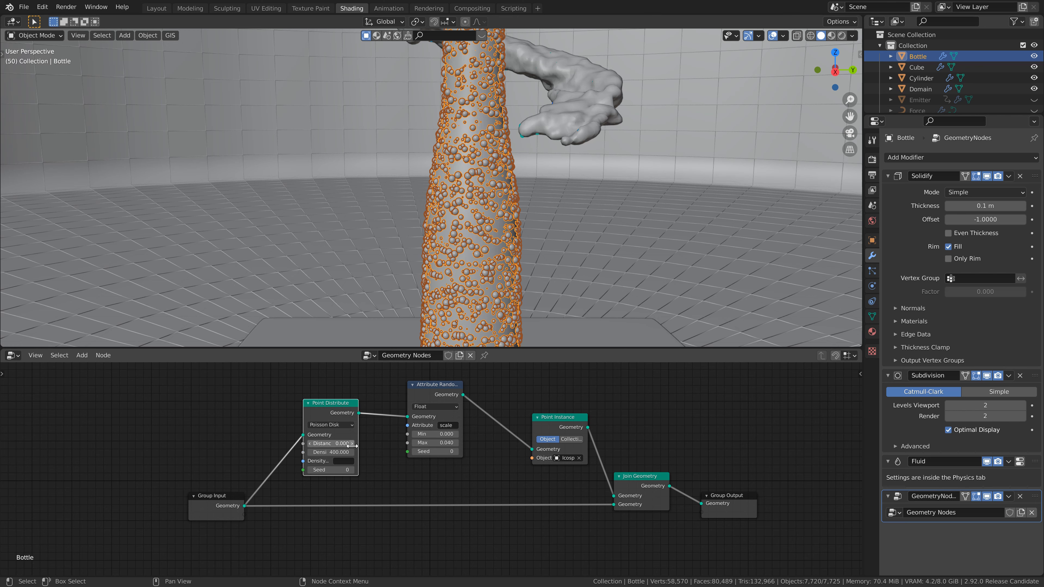
pyautogui.click(338, 443)
pyautogui.write('.075')
pyautogui.press('Return')
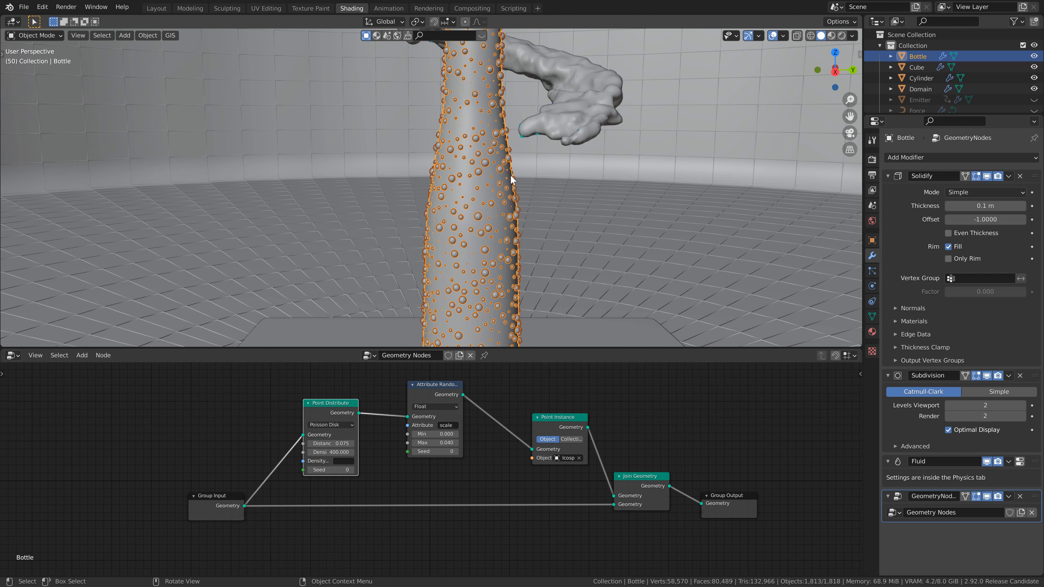
# - Move the Group Input node farther away from the Point Distribute node to make room between them
pyautogui.moveTo(563, 173); pyautogui.dragTo(473, 163, button='middle')
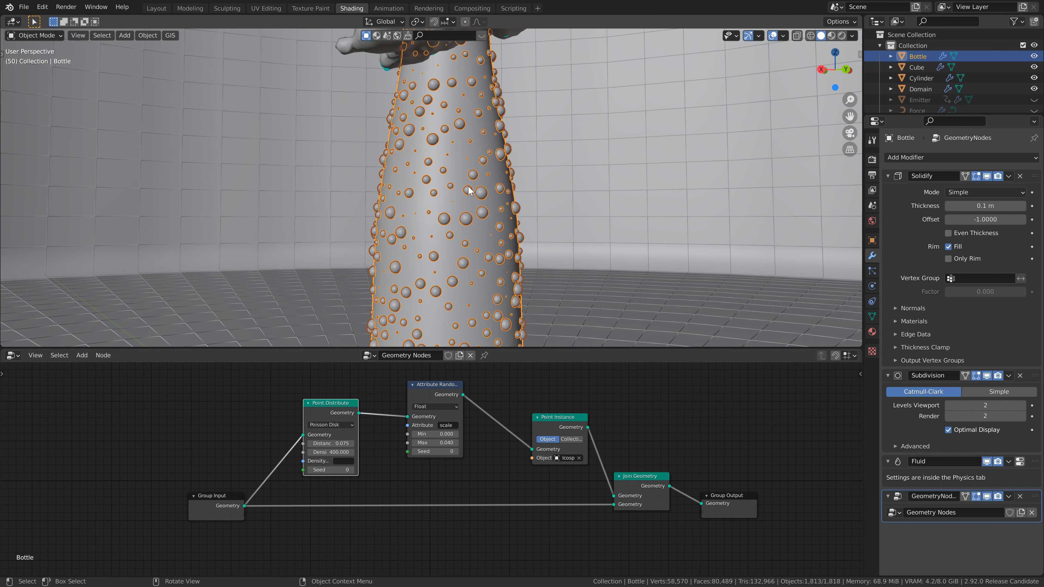
pyautogui.moveTo(449, 221); pyautogui.dragTo(500, 219, button='middle')
pyautogui.scroll(-4, 470, 200)
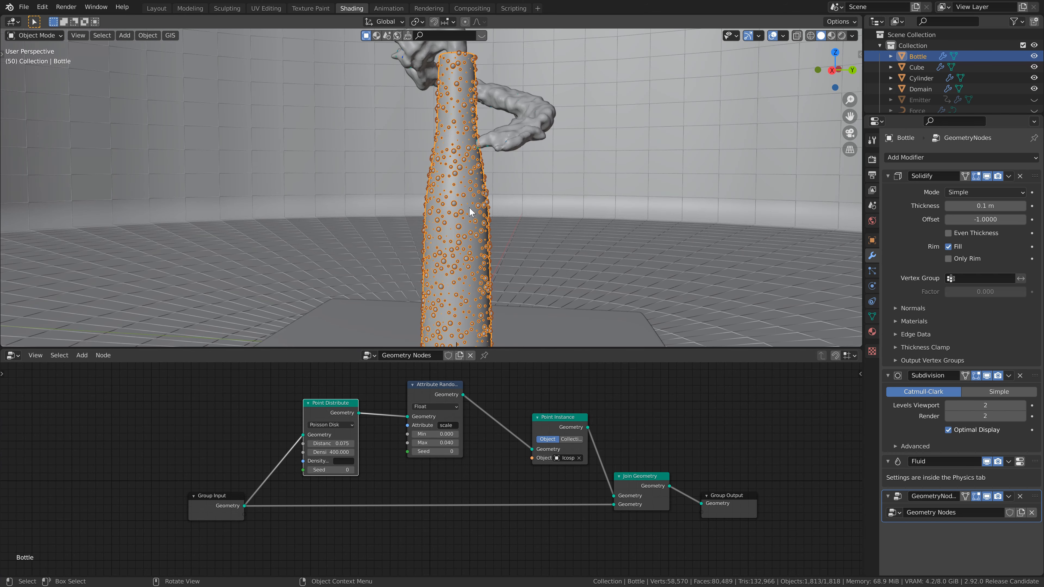
pyautogui.moveTo(464, 186); pyautogui.dragTo(473, 191, button='middle')
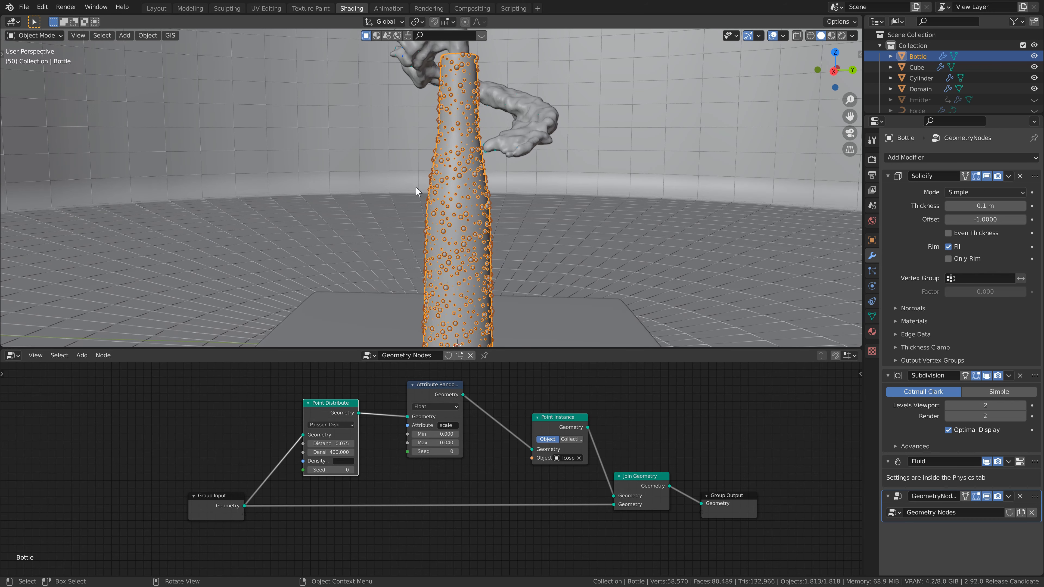
pyautogui.moveTo(434, 234); pyautogui.dragTo(443, 226, button='middle')
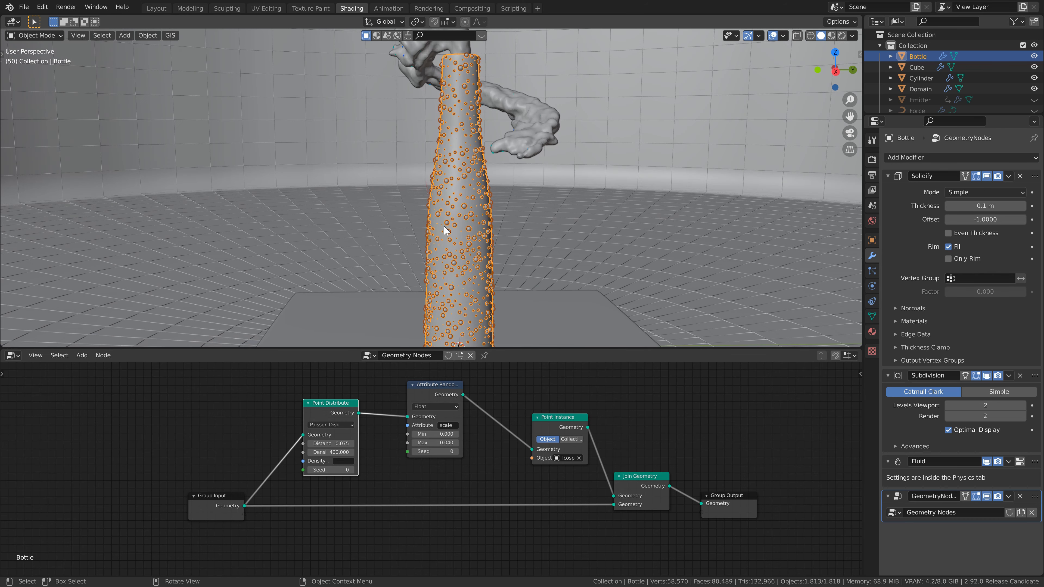
pyautogui.moveTo(211, 496); pyautogui.dragTo(52, 514)
pyautogui.scroll(-6, 599, 422)
pyautogui.click(473, 534)
# - Add a cube around the bottle, stretched to about 2.3 on Z and raised to about 2.33 m
pyautogui.scroll(-2, 493, 185)
pyautogui.moveTo(550, 234); pyautogui.dragTo(540, 234, button='middle')
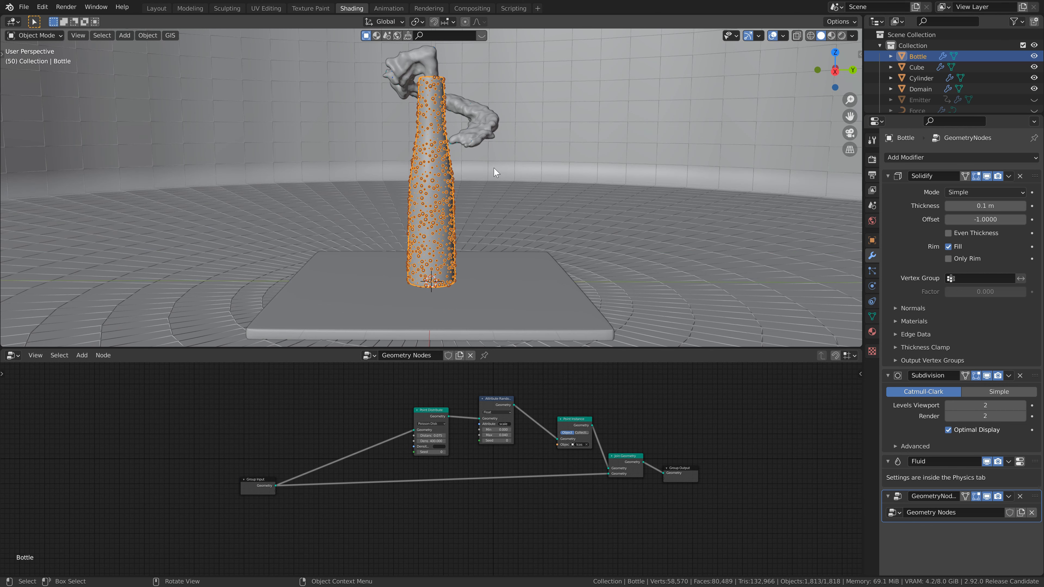
pyautogui.hotkey('shift', 'a')
pyautogui.moveTo(496, 146)
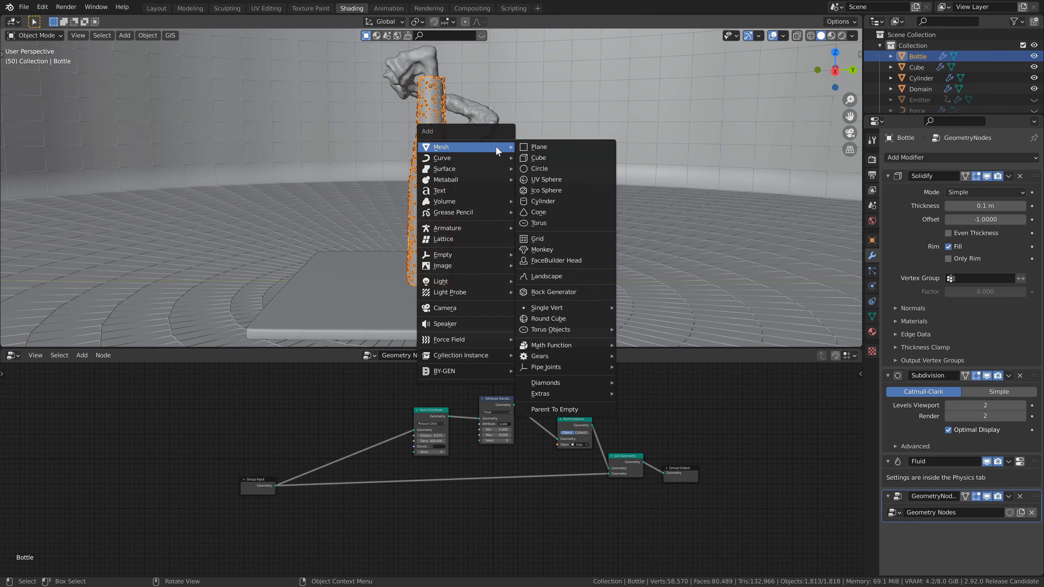
pyautogui.click(549, 156)
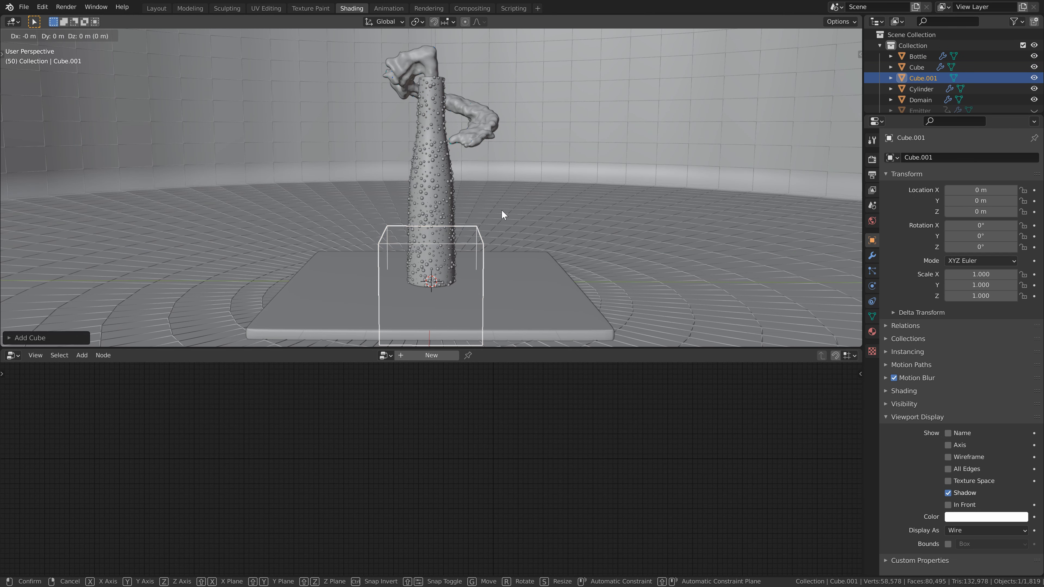
pyautogui.press('g')
pyautogui.press('z')
pyautogui.click(492, 92)
pyautogui.press('s')
pyautogui.press('z')
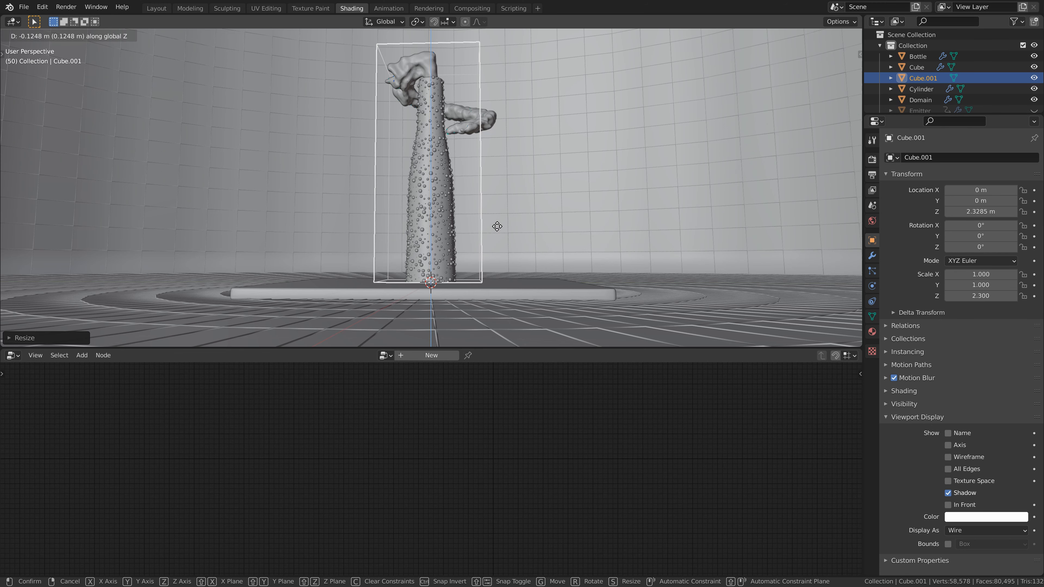
pyautogui.click(497, 227)
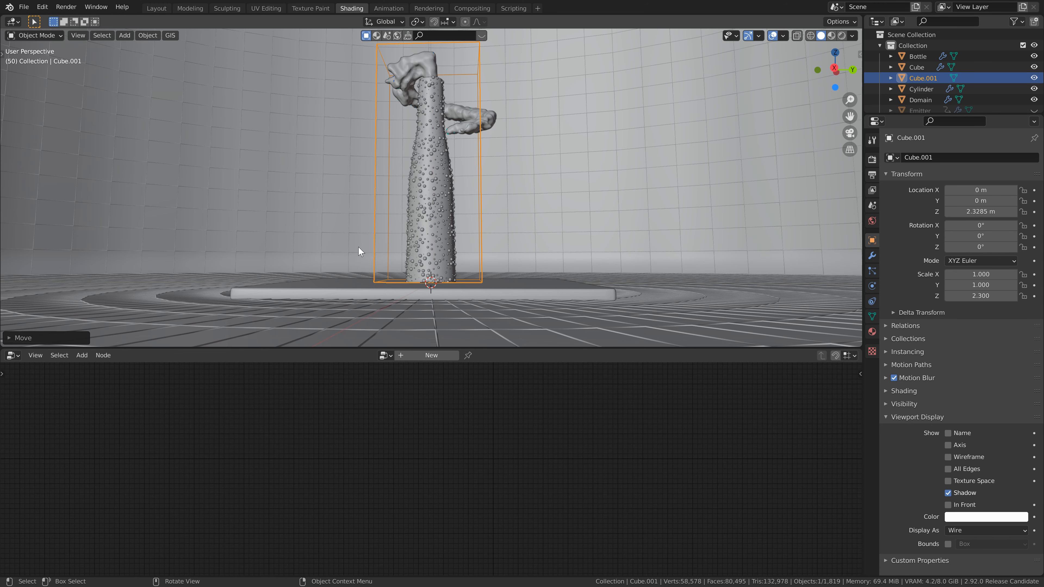
# - Select the bottle and add an Object Info node to its node tree, with Cube.001 as its object
pyautogui.moveTo(447, 265); pyautogui.dragTo(445, 272, button='middle')
pyautogui.scroll(-1, 444, 272)
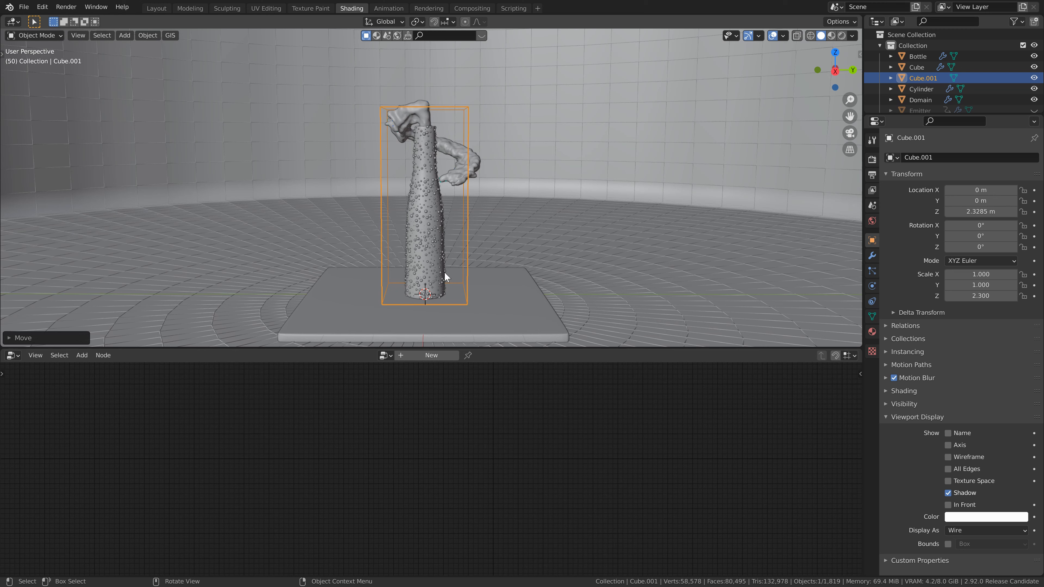
pyautogui.click(430, 250)
pyautogui.scroll(3, 396, 231)
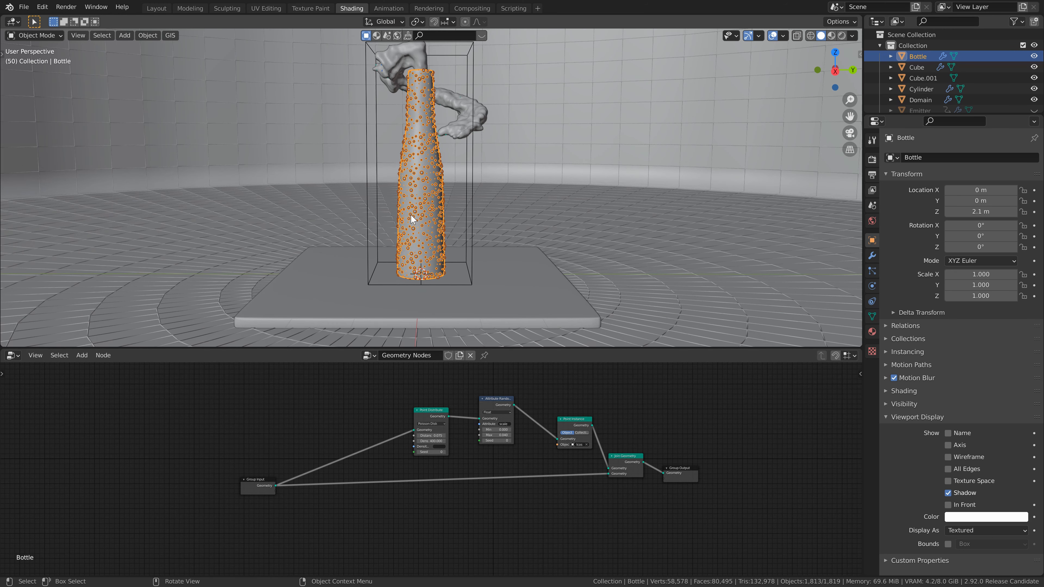
pyautogui.moveTo(302, 394); pyautogui.dragTo(311, 370, button='middle')
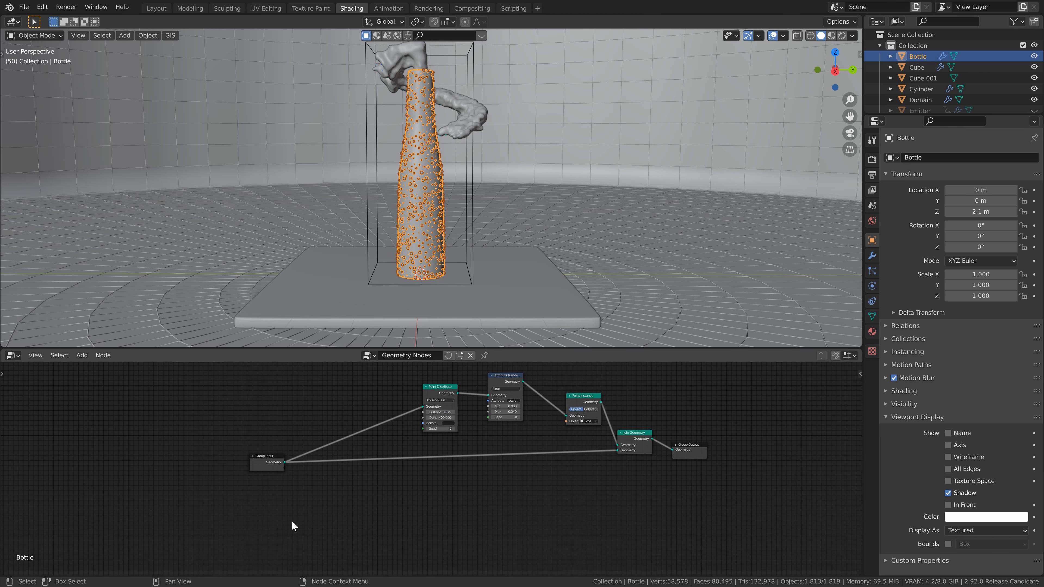
pyautogui.hotkey('shift', 'a')
pyautogui.click(258, 458)
pyautogui.write('ob')
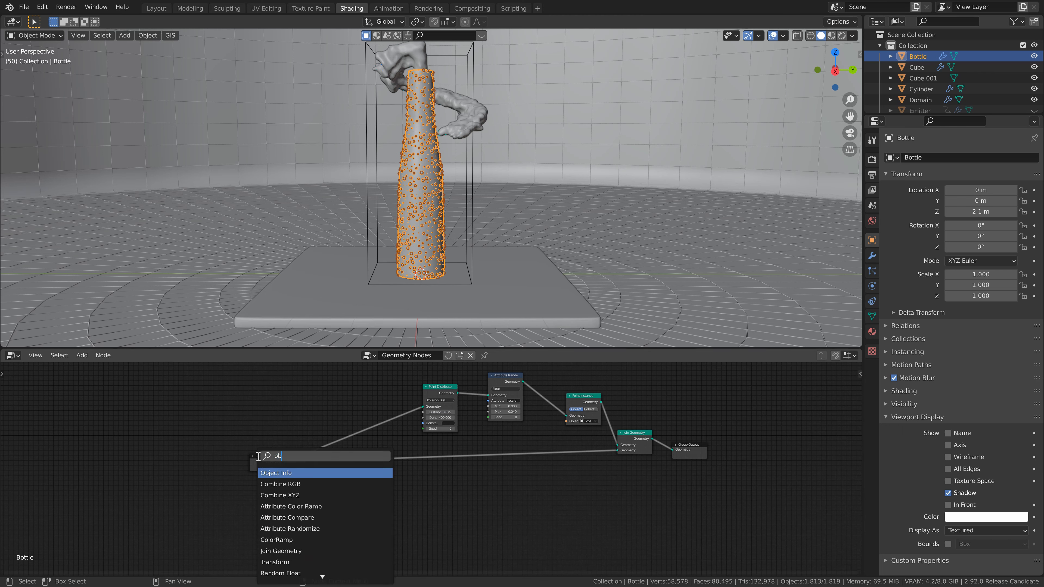
pyautogui.click(281, 474)
pyautogui.click(261, 511)
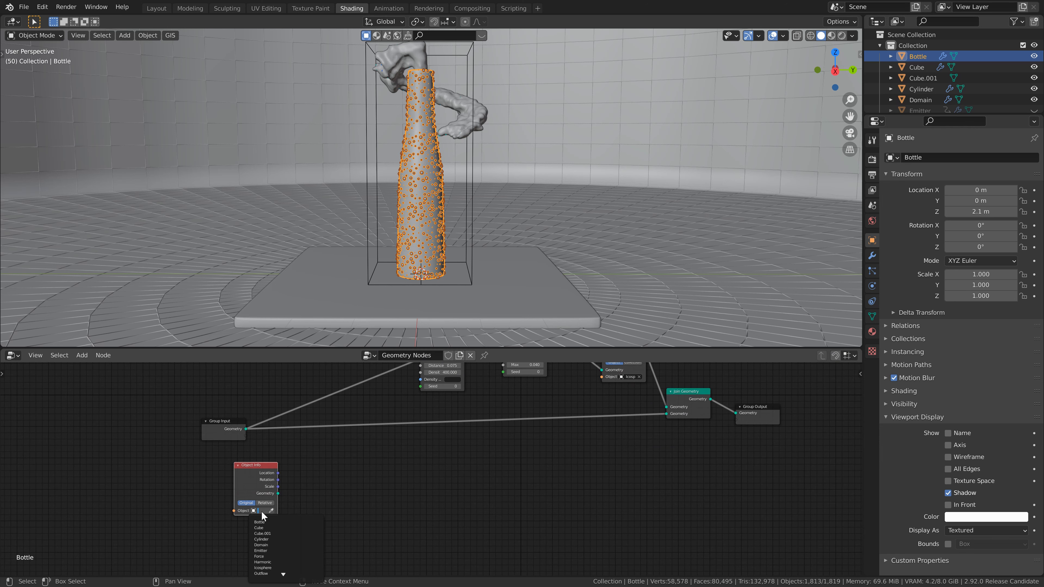
pyautogui.click(268, 531)
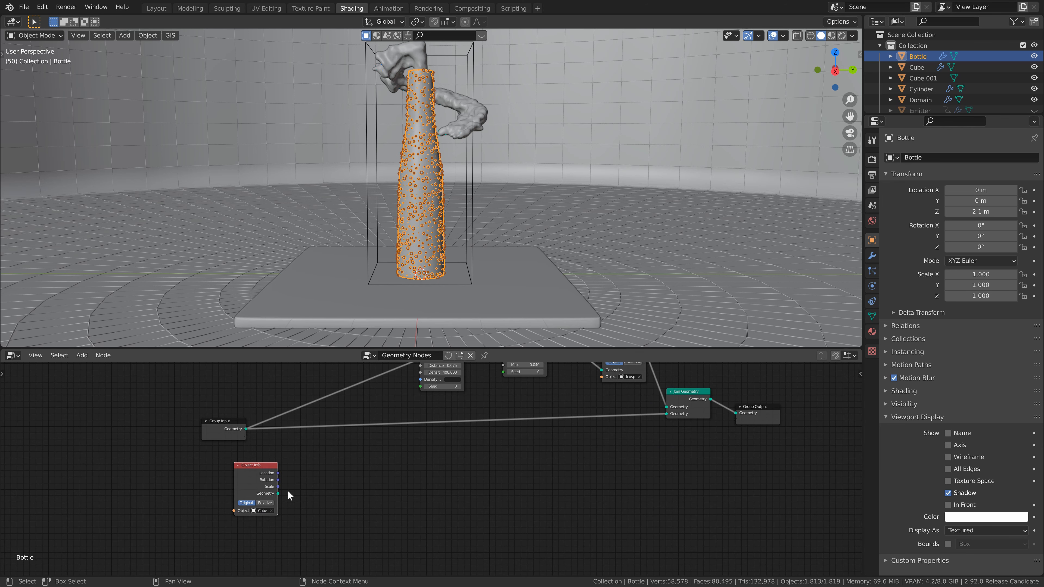
# - Insert a Boolean node between Group Input and Point Distribute, and connect the Object Info geometry to its second geometry input
pyautogui.click(278, 494)
pyautogui.scroll(-3, 279, 494)
pyautogui.moveTo(289, 488); pyautogui.dragTo(347, 505, button='middle')
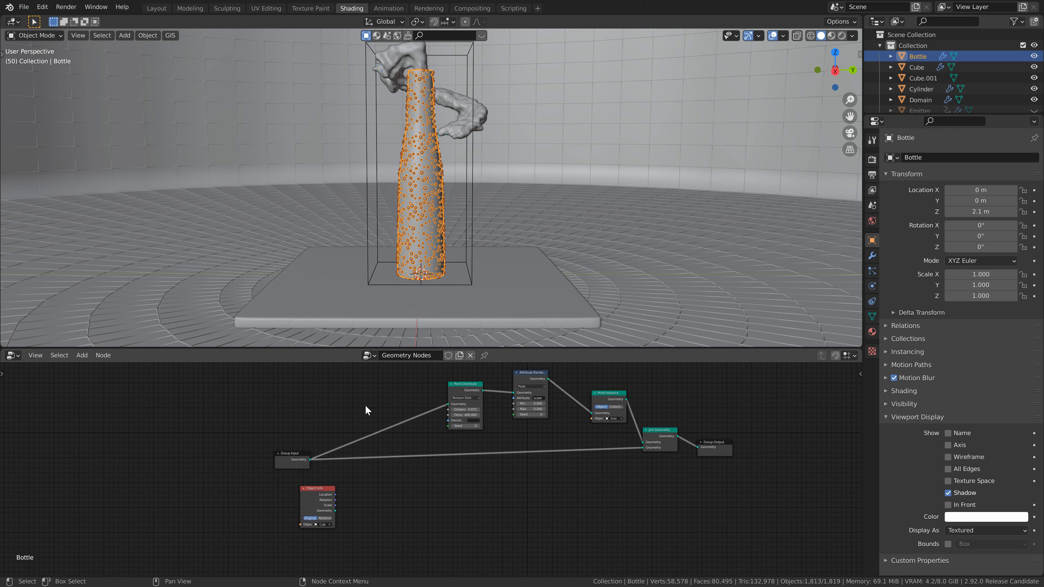
pyautogui.hotkey('shift', 'a')
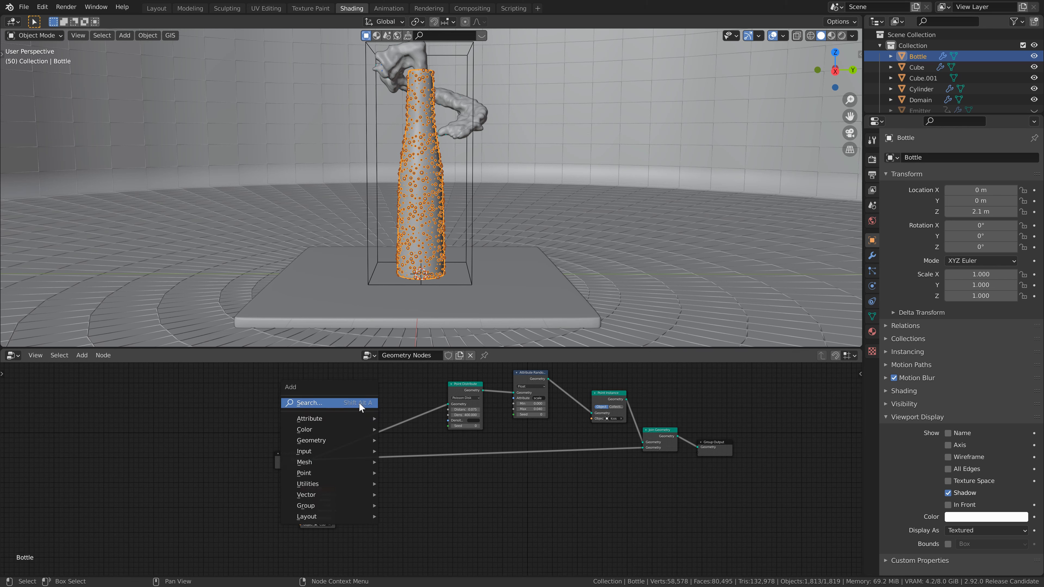
pyautogui.write('bool')
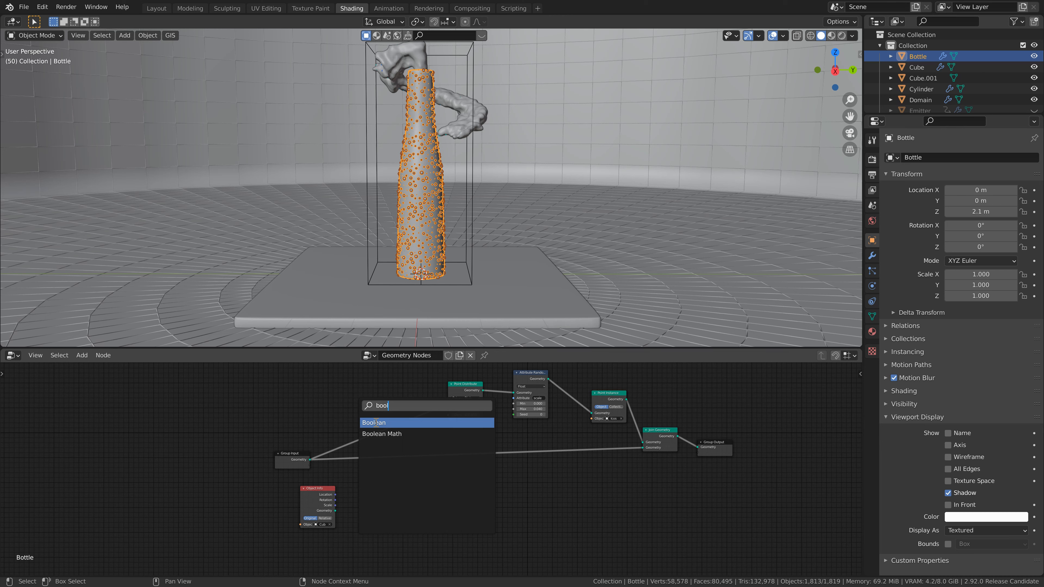
pyautogui.click(375, 423)
pyautogui.click(376, 424)
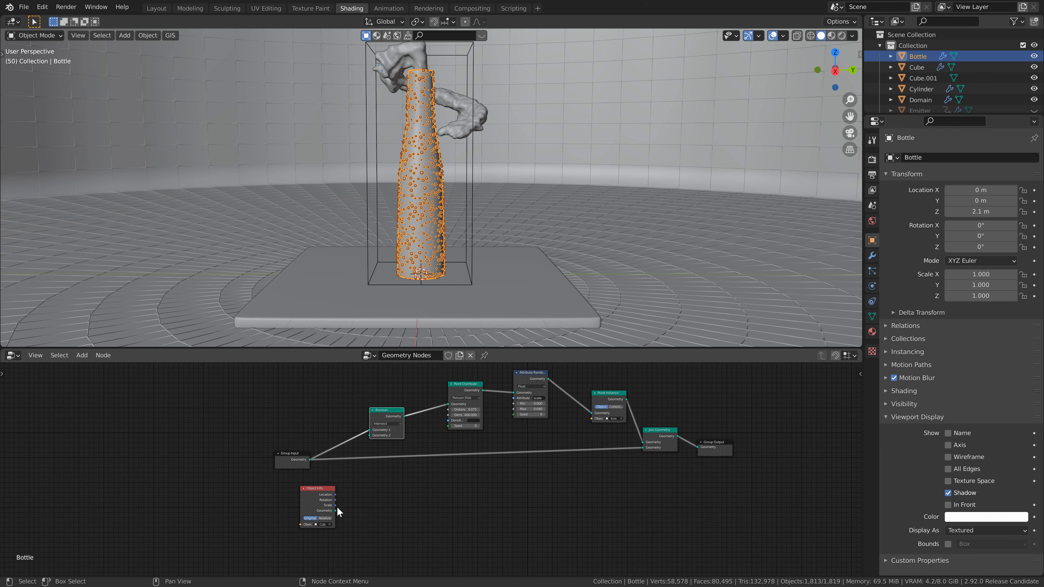
pyautogui.moveTo(339, 504); pyautogui.dragTo(370, 436)
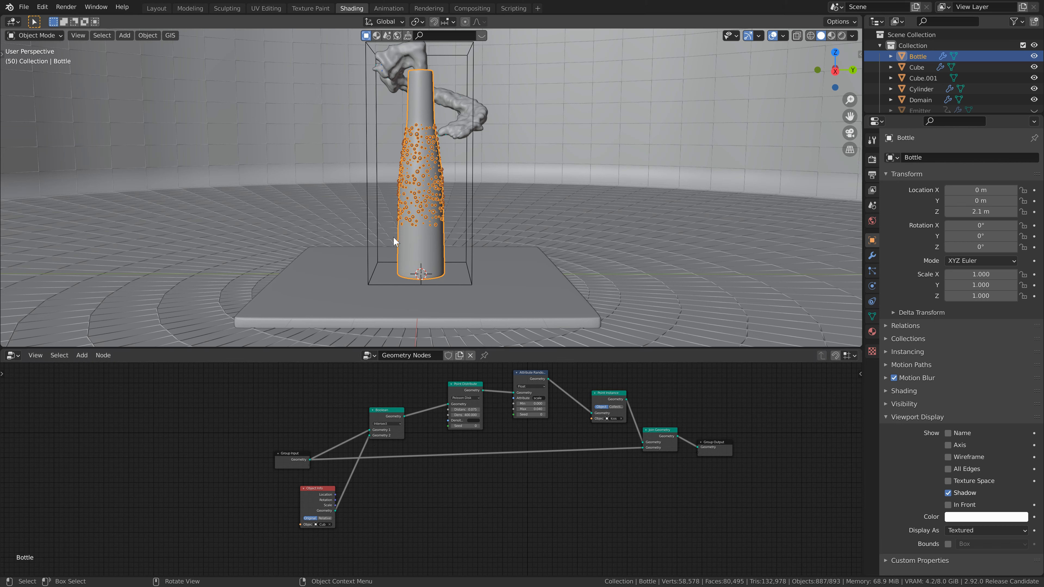
# - Apply the scale of Cube.001 and save the file
pyautogui.click(473, 52)
pyautogui.click(921, 79)
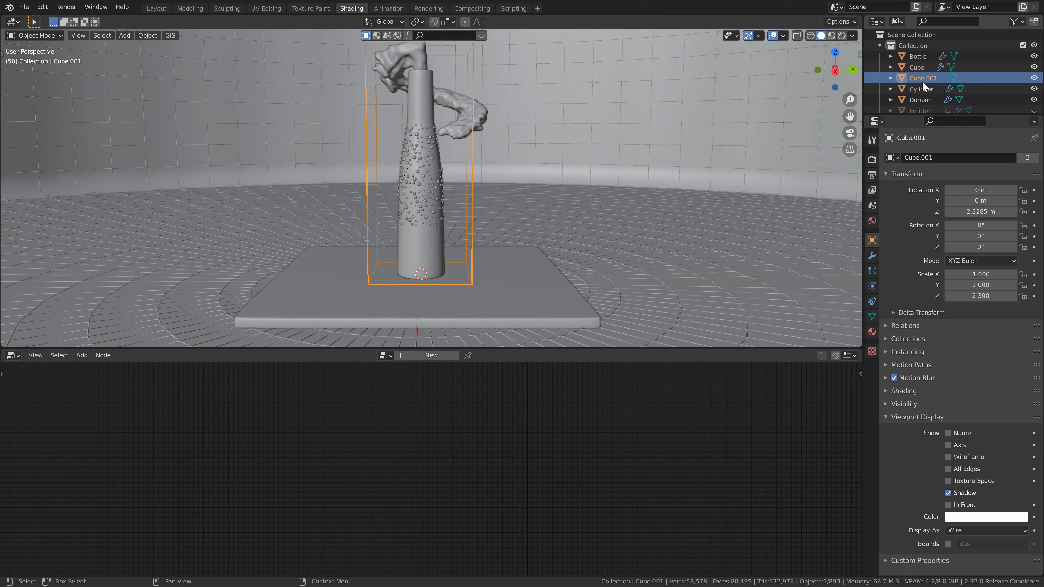
pyautogui.hotkey('ctrl', 'a')
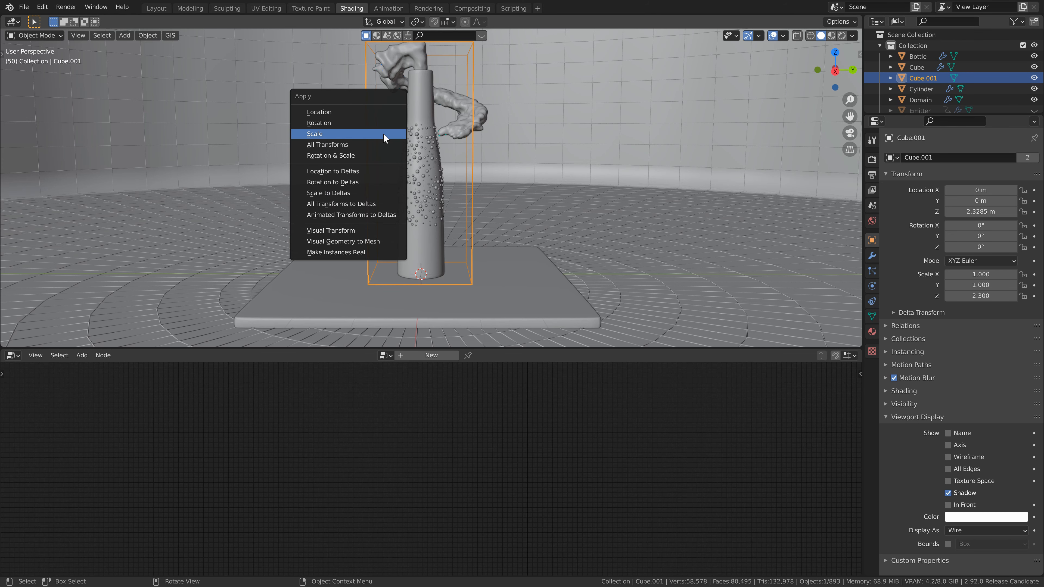
pyautogui.click(377, 135)
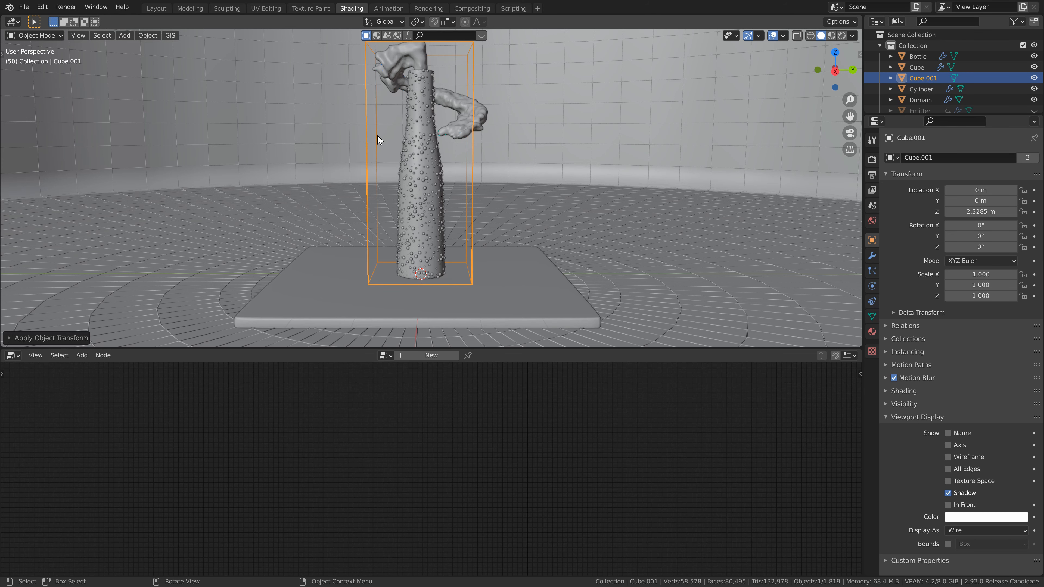
pyautogui.hotkey('ctrl', 's')
# - Select the fluid Domain object and switch the viewport to rendered shading to check the droplets
pyautogui.scroll(2, 347, 259)
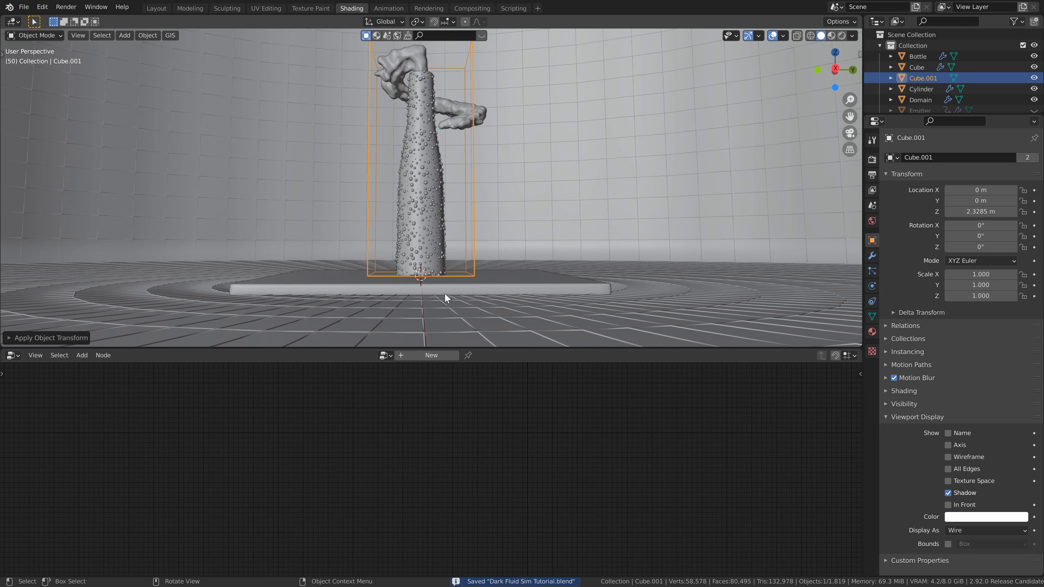
pyautogui.scroll(5, 442, 288)
pyautogui.scroll(-3, 437, 321)
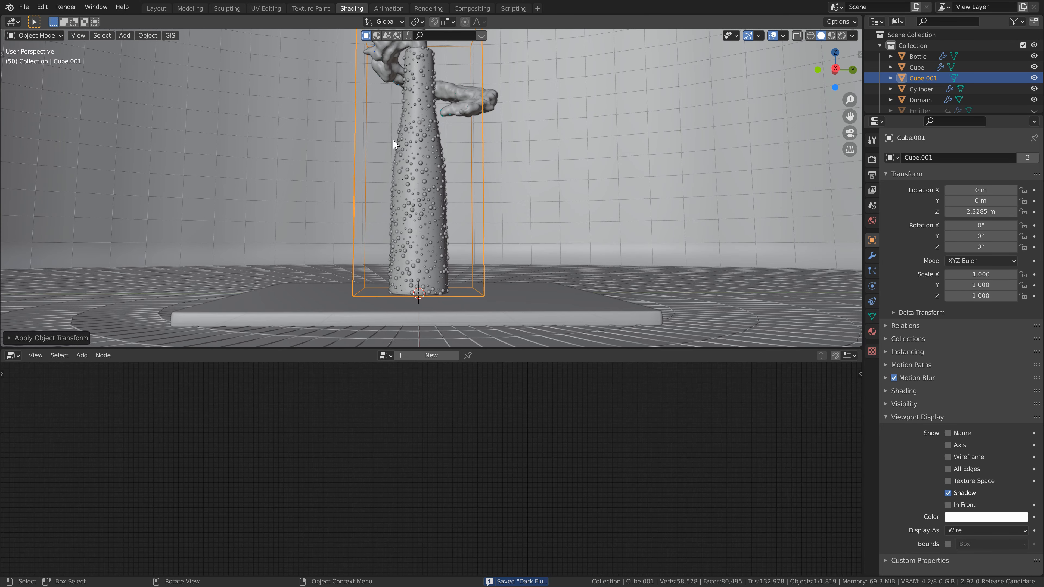
pyautogui.moveTo(395, 140); pyautogui.dragTo(457, 167, button='middle')
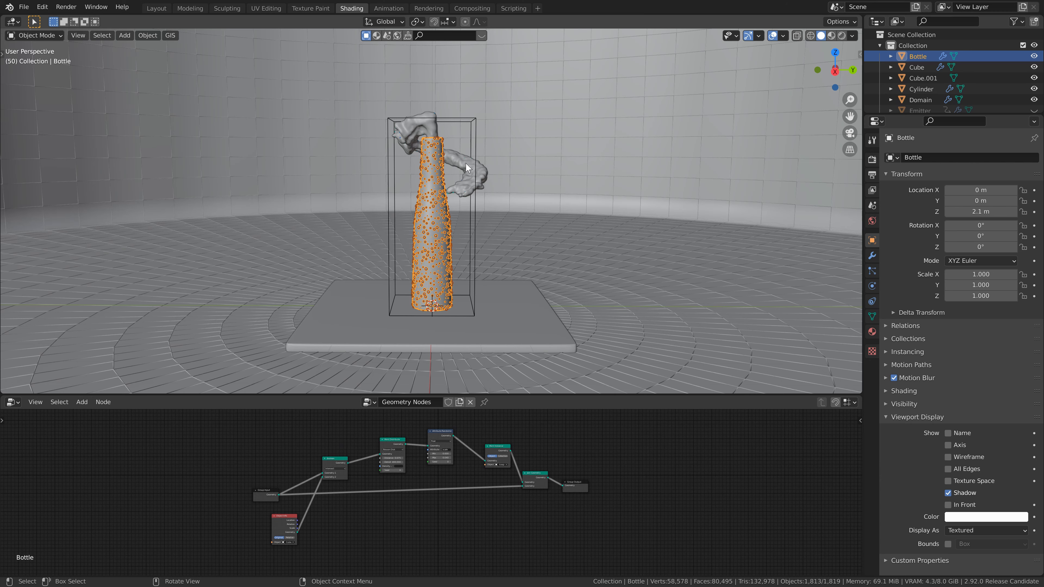
pyautogui.click(468, 169)
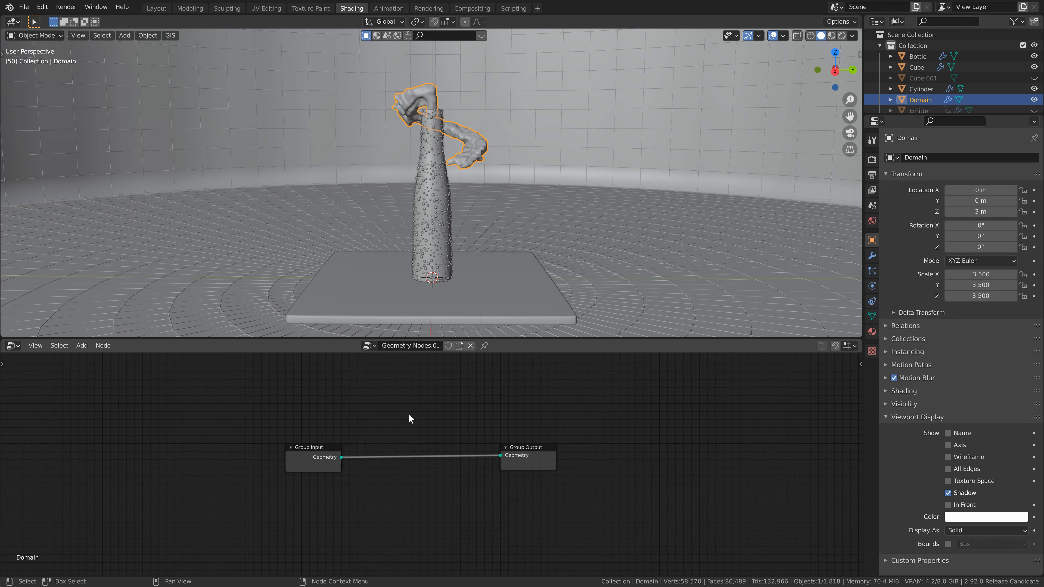
pyautogui.moveTo(408, 412); pyautogui.dragTo(439, 456, button='middle')
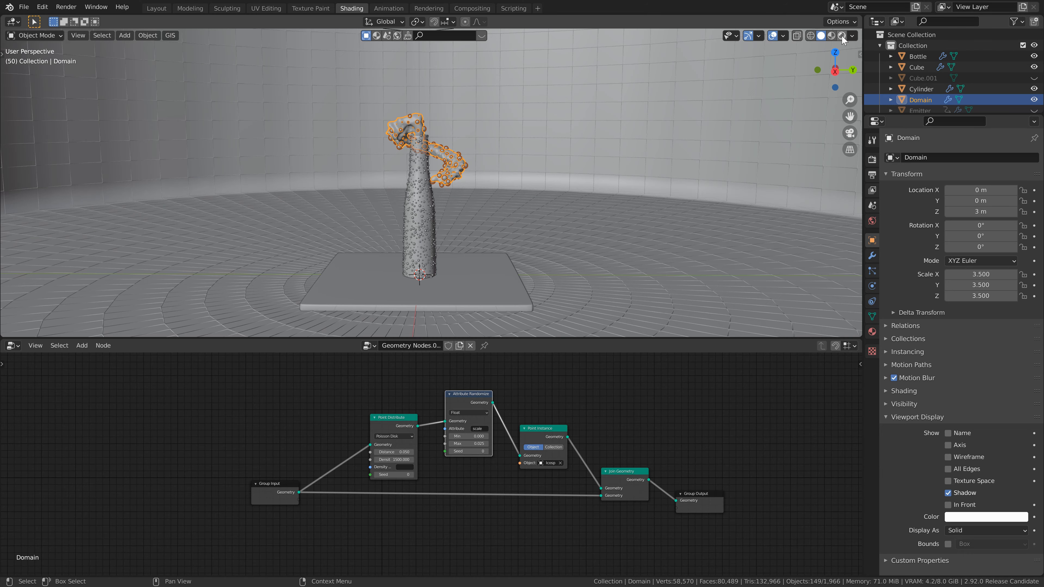
pyautogui.click(842, 36)
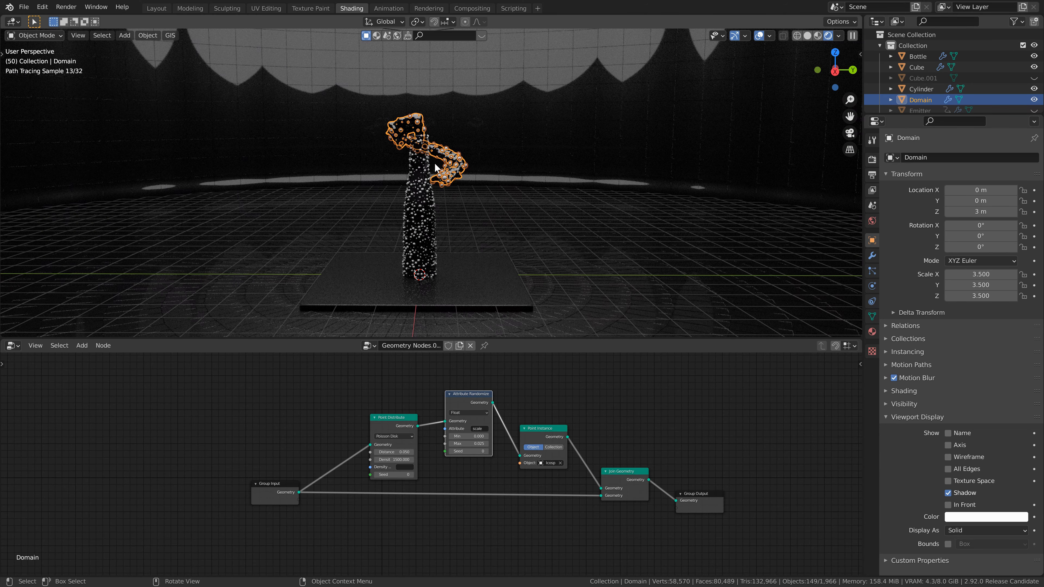
pyautogui.scroll(3, 435, 166)
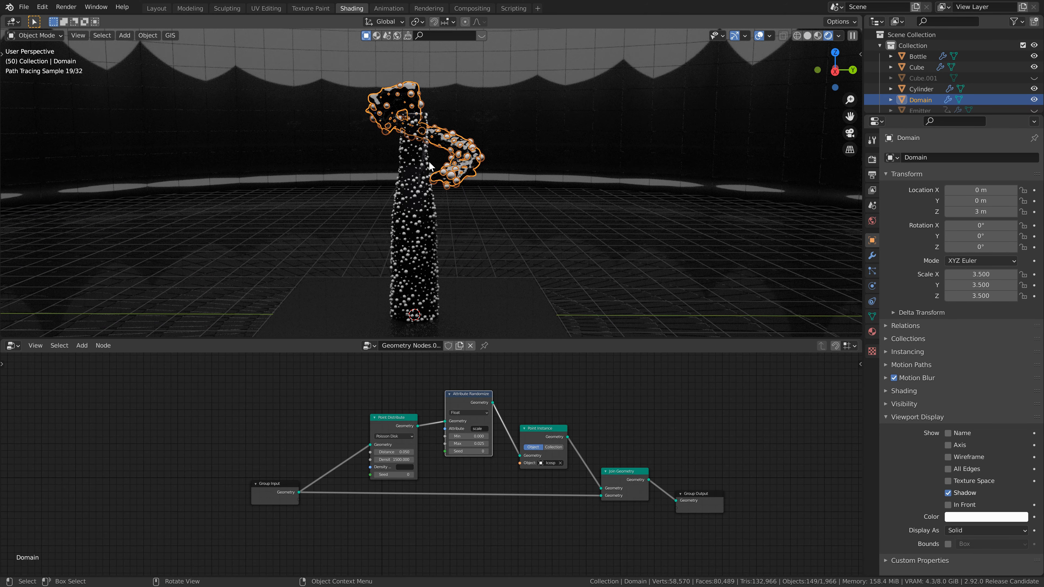